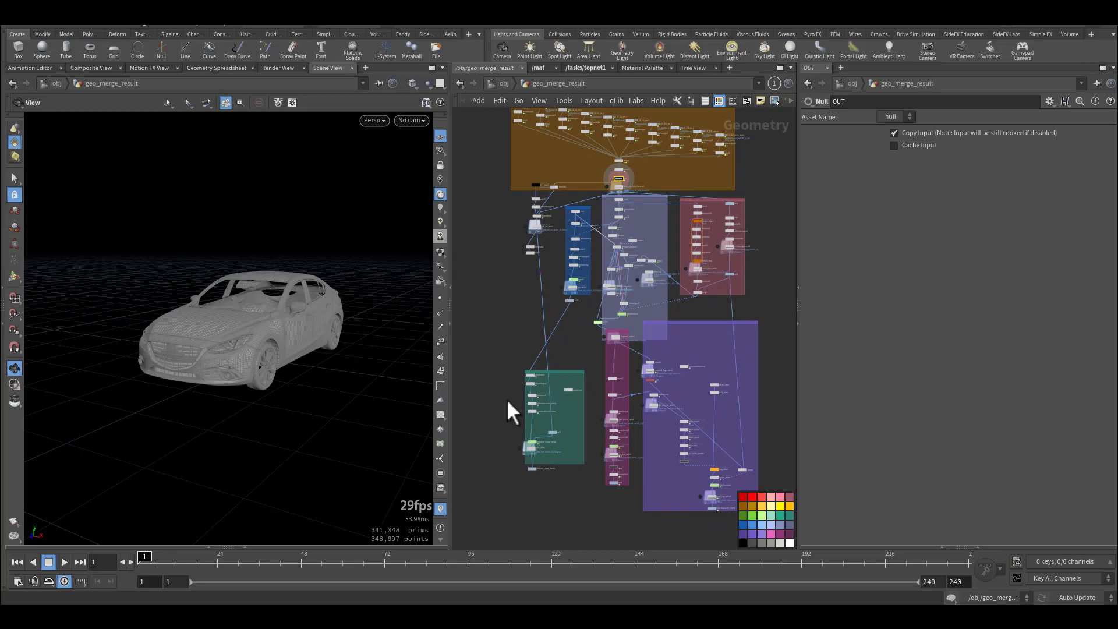
Switch to the browser's Patreon page and play the video in the "Houdini Ground Destruction by MAZDA car" post.
middle_click_drag(507, 399, 507, 409)
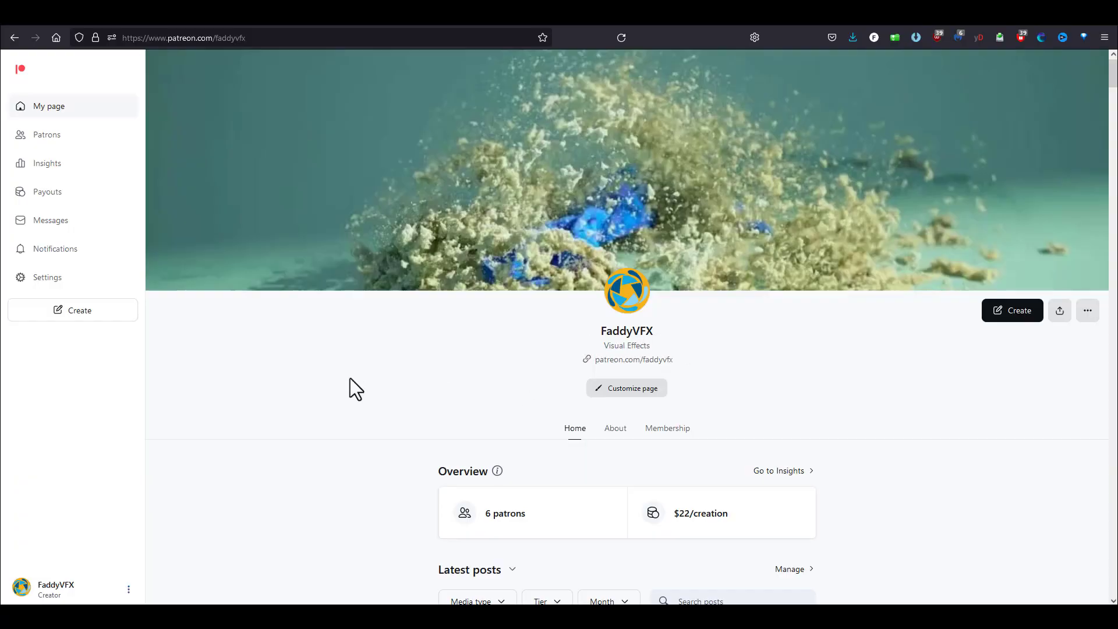
scroll(343, 386, "down", 15)
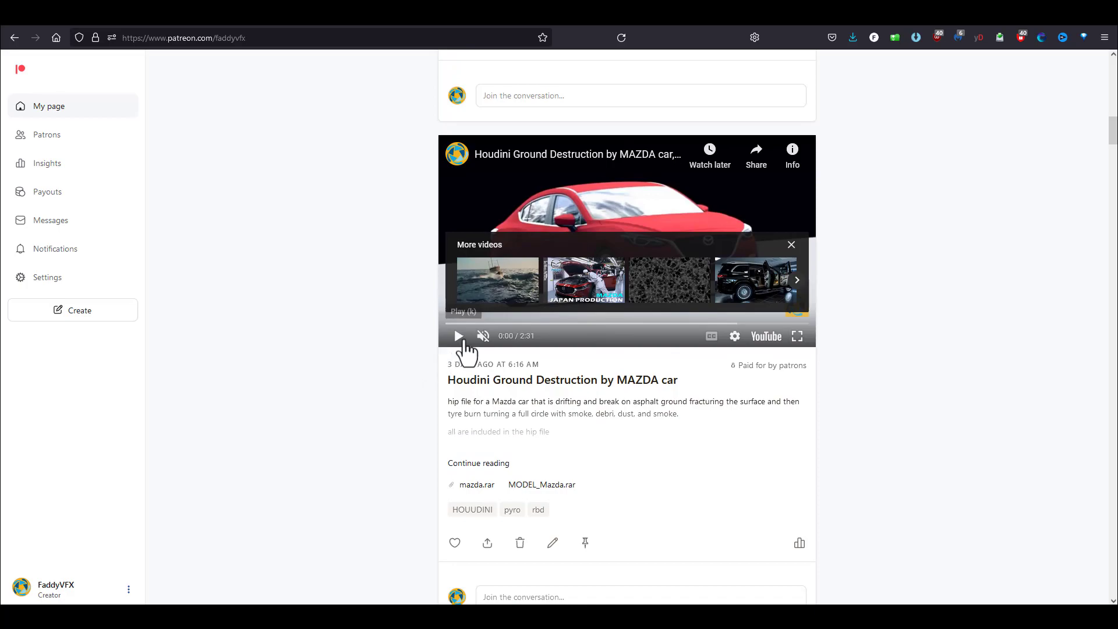
left_click(459, 336)
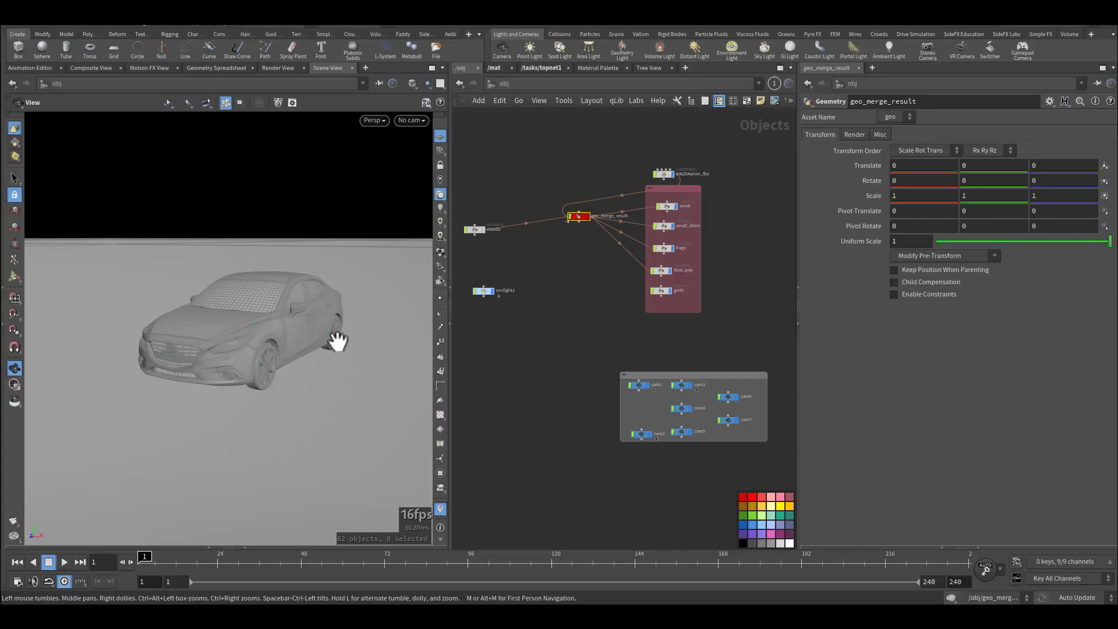
Look over the object-level network in Houdini, selecting the network box of cameras and clearing the selection.
middle_click_drag(520, 381, 558, 383)
middle_click_drag(528, 299, 589, 347)
left_click(584, 343)
middle_click_drag(659, 429, 512, 330)
left_click_drag(512, 330, 736, 444)
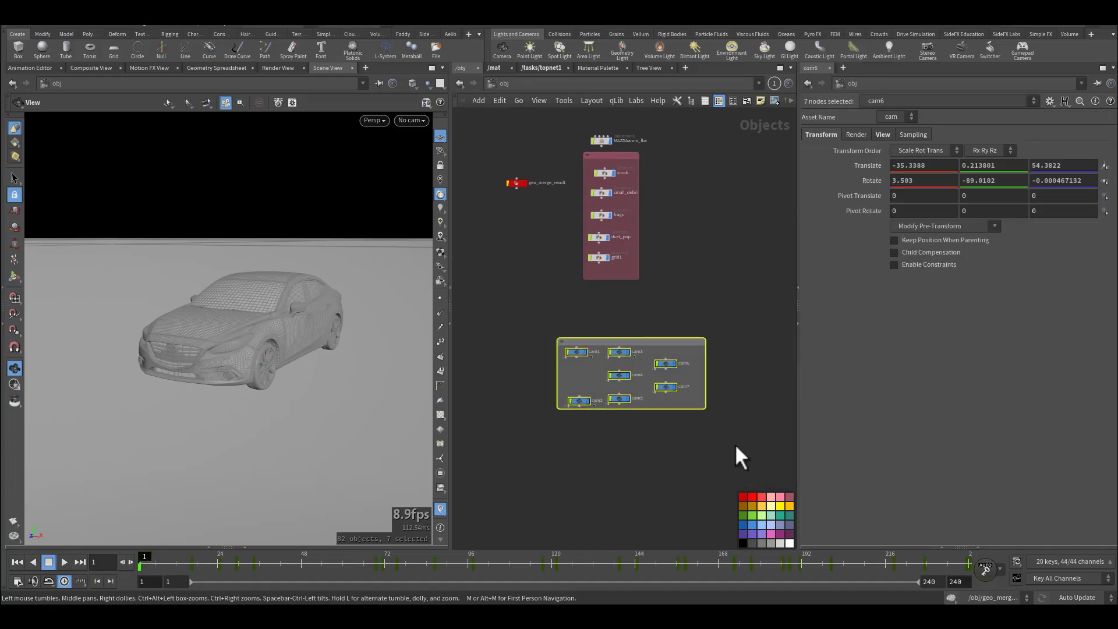
middle_click_drag(540, 287, 610, 363)
left_click(392, 375)
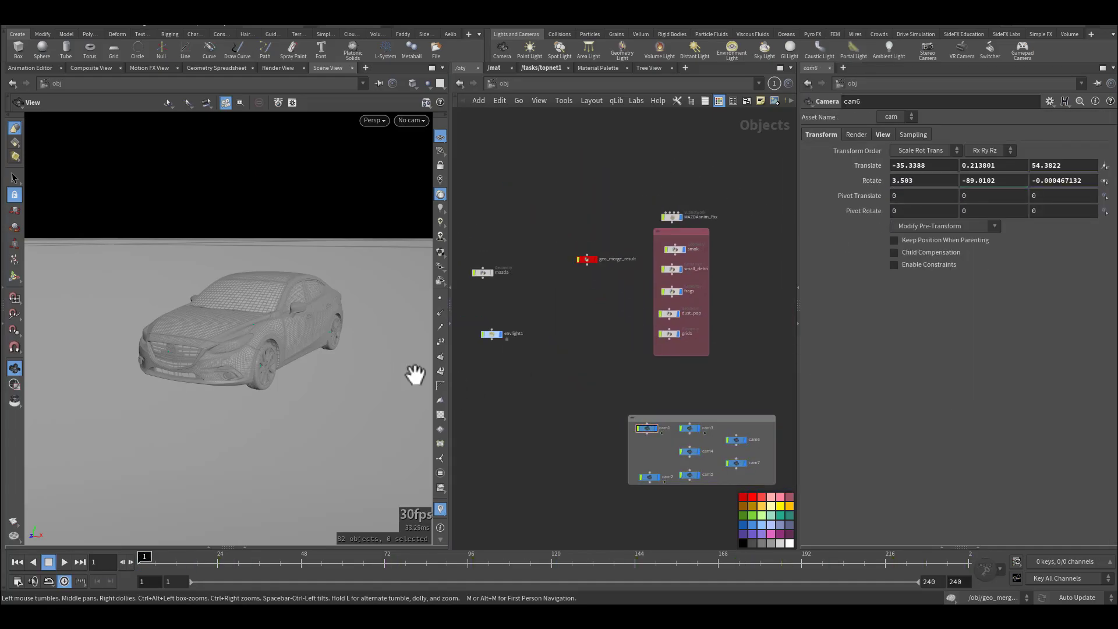
Widen the network editor and select the smok, small_debri, frags, dust_pop and grid1 nodes.
left_click_drag(449, 386, 337, 380)
scroll(594, 360, "up", 4)
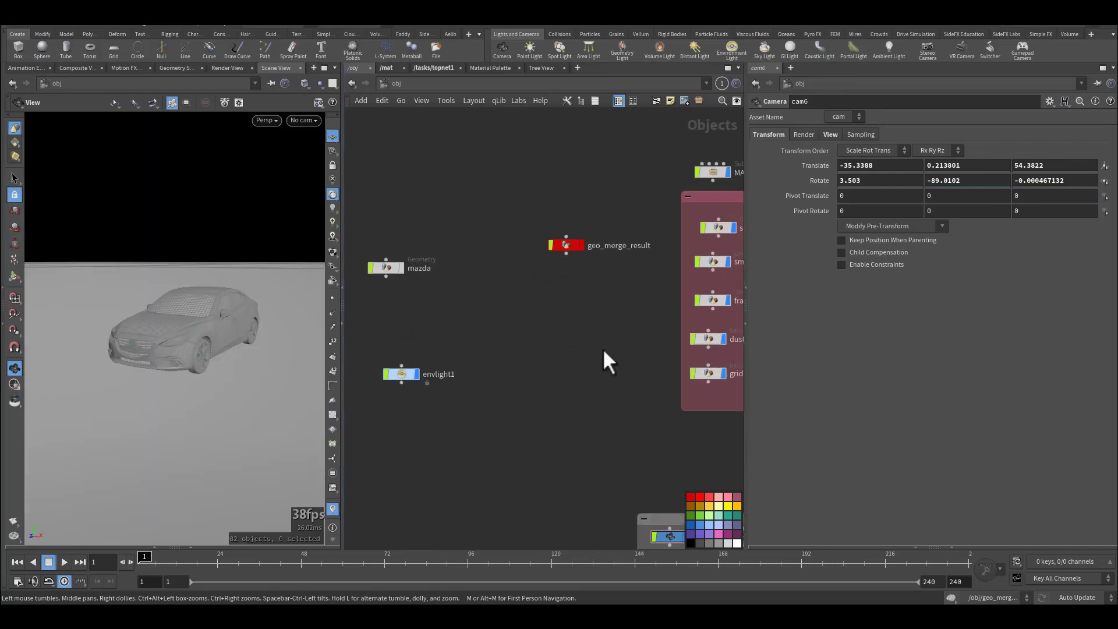
left_click_drag(524, 402, 706, 236)
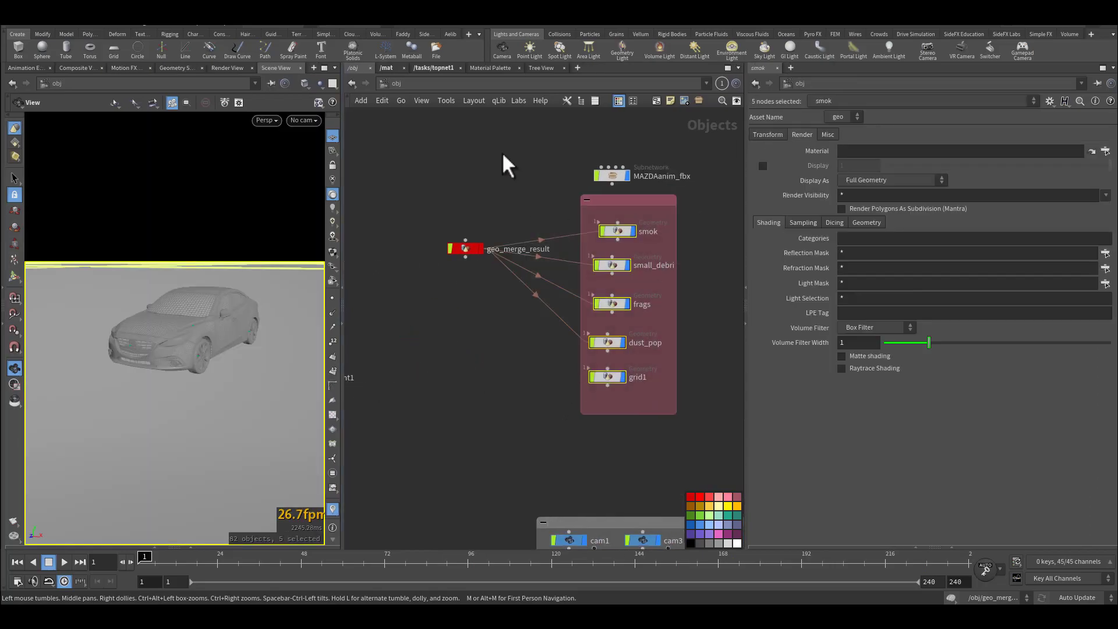
Open the MAZDAanim_fbx subnetwork and scrub the car animation to frame 26.
left_click(612, 175)
double_click(614, 176)
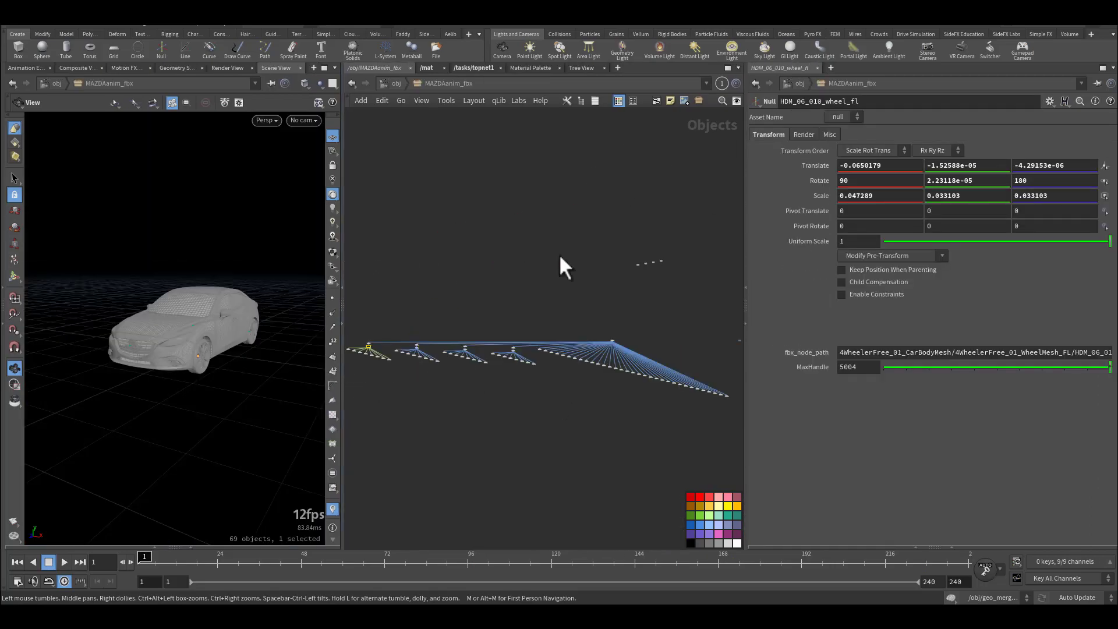
left_click_drag(146, 557, 225, 554)
scroll(145, 438, "down", 5)
middle_click_drag(136, 407, 185, 290)
Look through cam1 and scrub the timeline to review the car animation, ending back on frame 1.
left_click(304, 120)
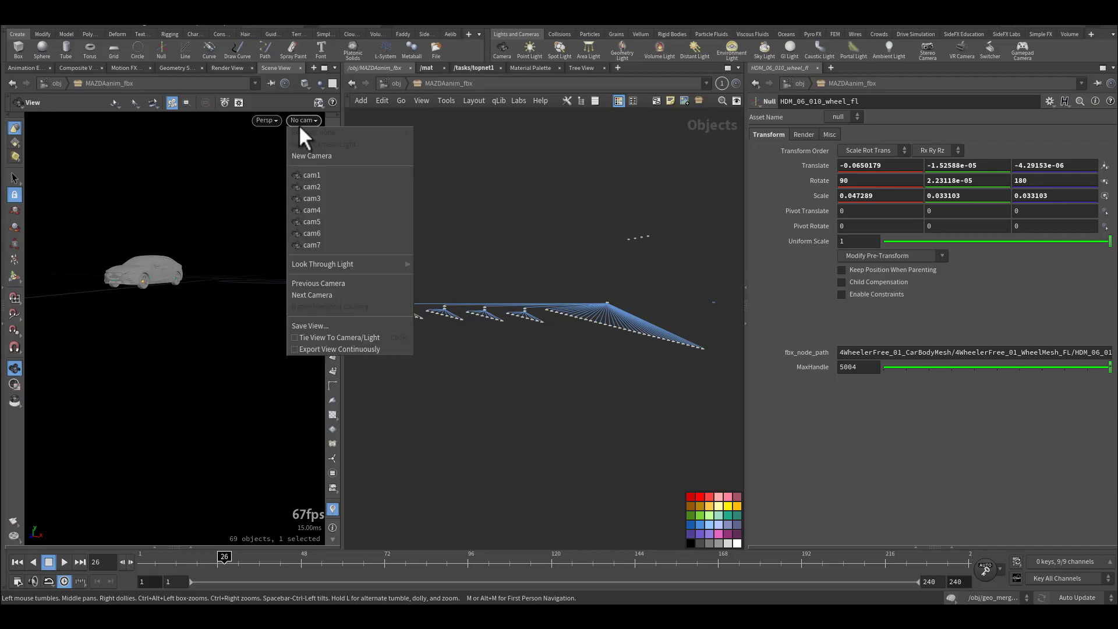
left_click(308, 172)
left_click_drag(146, 560, 284, 570)
left_click_drag(375, 575, 856, 600)
left_click_drag(912, 558, 144, 558)
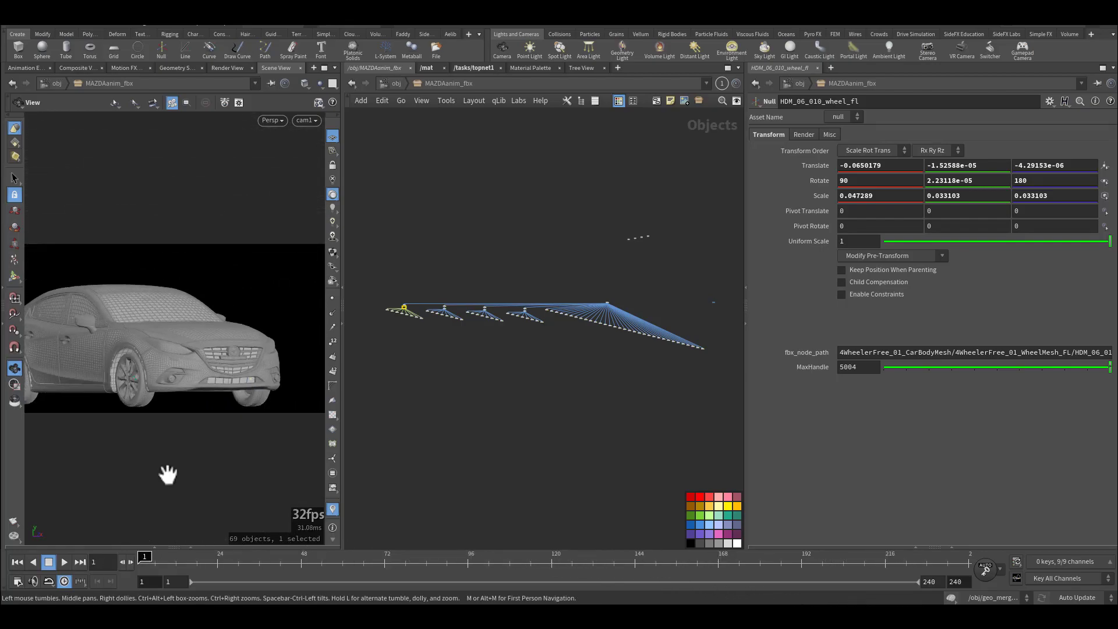
Return to the object level and open the geo_merge_result network.
left_click(396, 86)
left_click(532, 364)
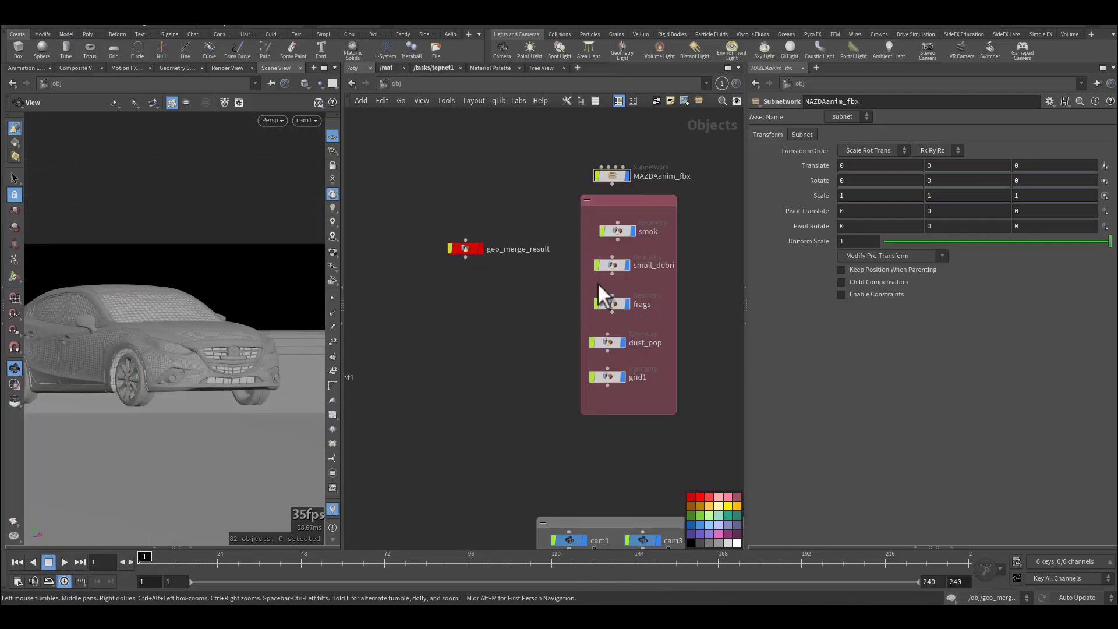
middle_click_drag(454, 281, 529, 338)
scroll(534, 326, "up", 4)
left_click_drag(469, 227, 657, 370)
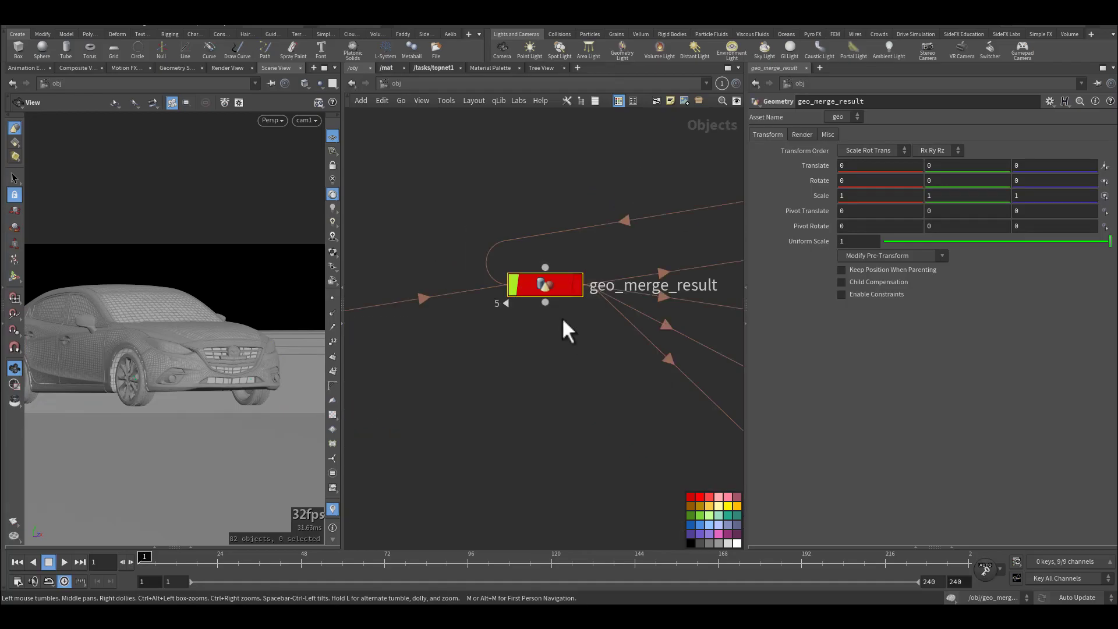
double_click(556, 301)
middle_click_drag(426, 283, 434, 308)
middle_click_drag(447, 359, 442, 325)
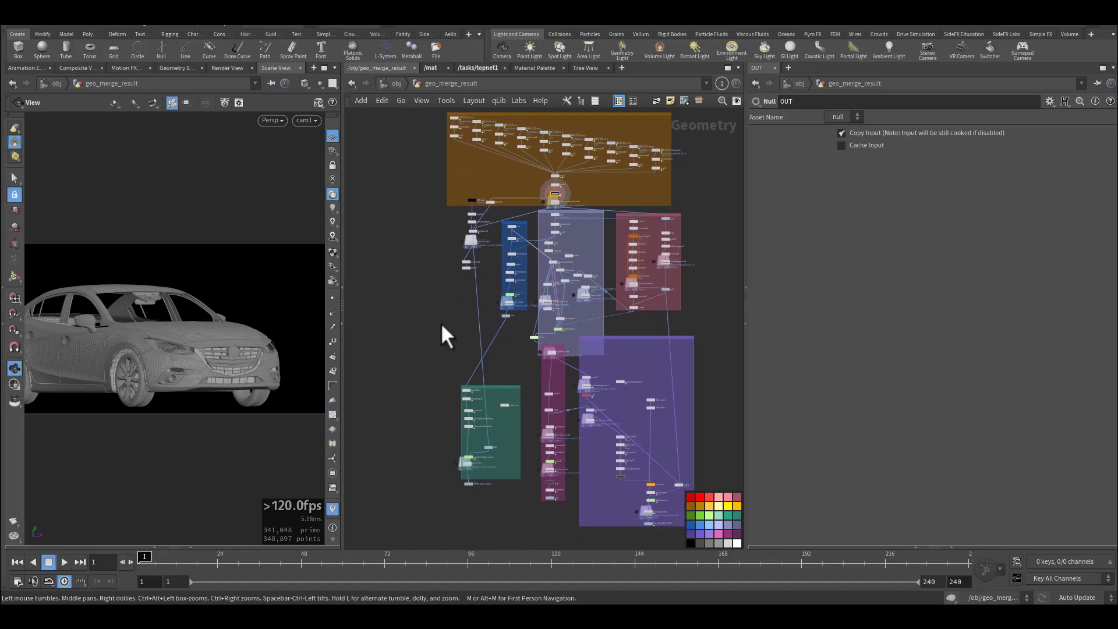
Display the merge1 node's output and inspect the merged car from above and its input branches.
scroll(537, 282, "up", 6)
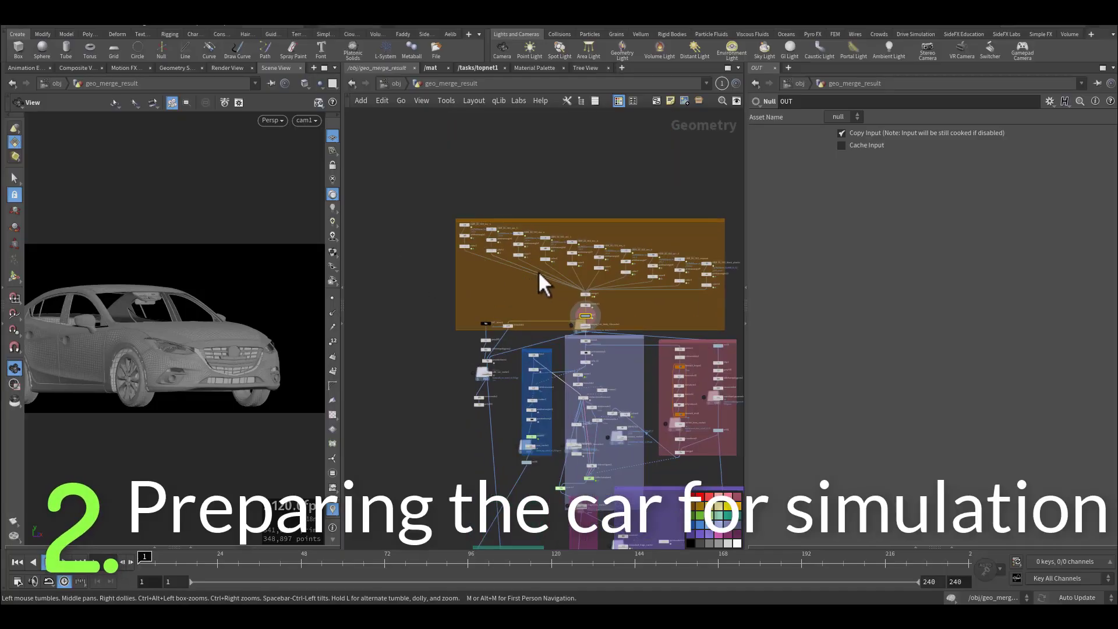
key("f")
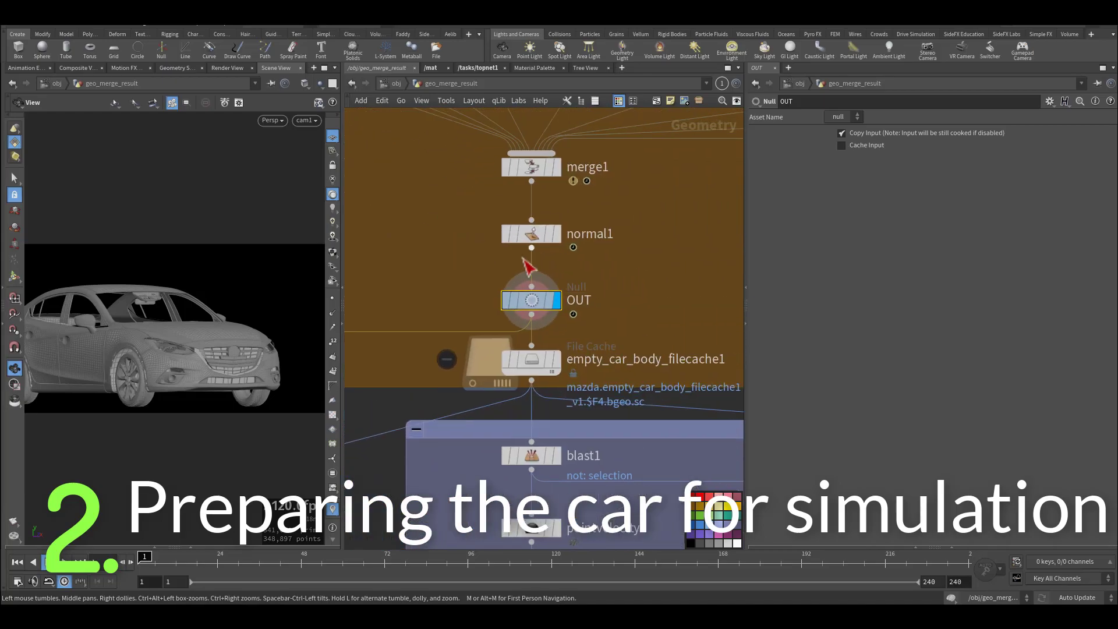
left_click(591, 260)
middle_click_drag(424, 280, 490, 315)
left_click_drag(164, 347, 151, 366)
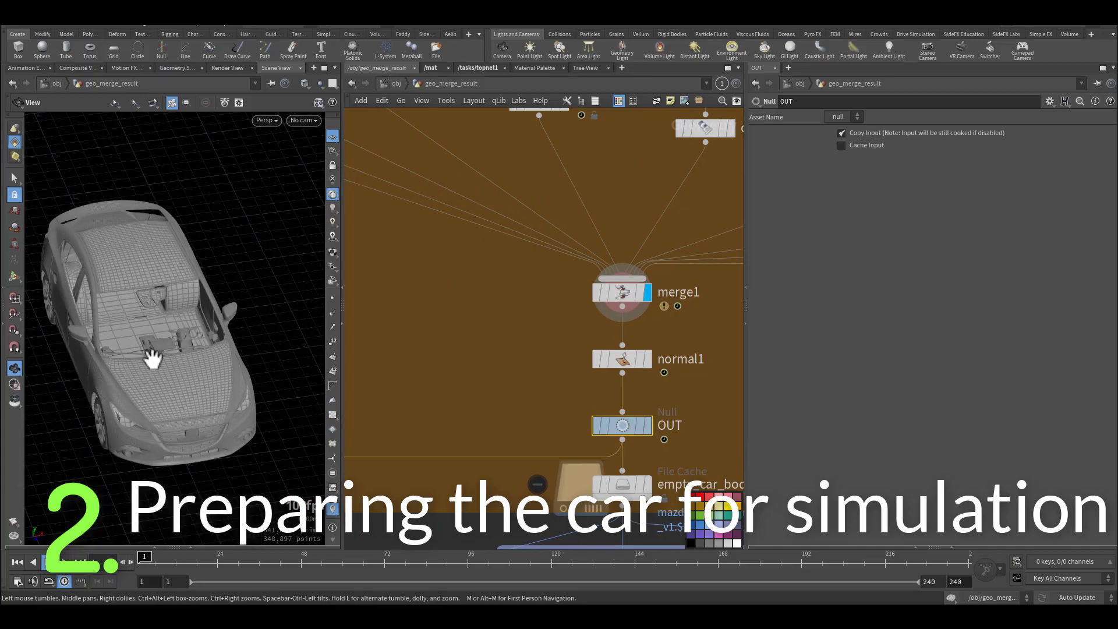
scroll(524, 414, "down", 6)
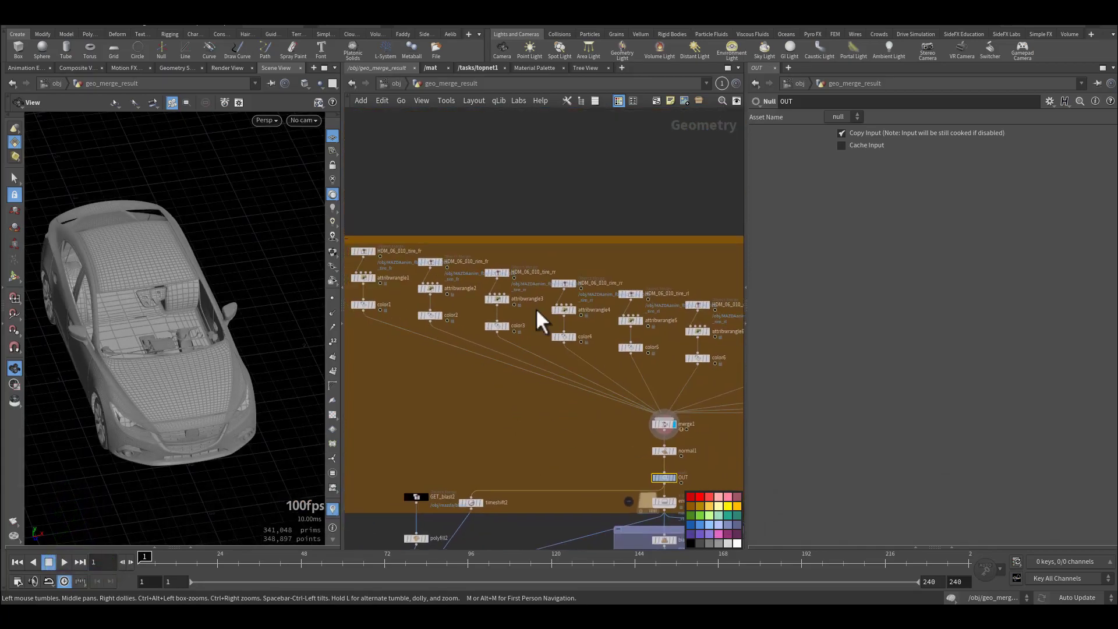
Go back to the object level, open the mazda geometry network and inspect its HDM_06_010 file node.
left_click(396, 83)
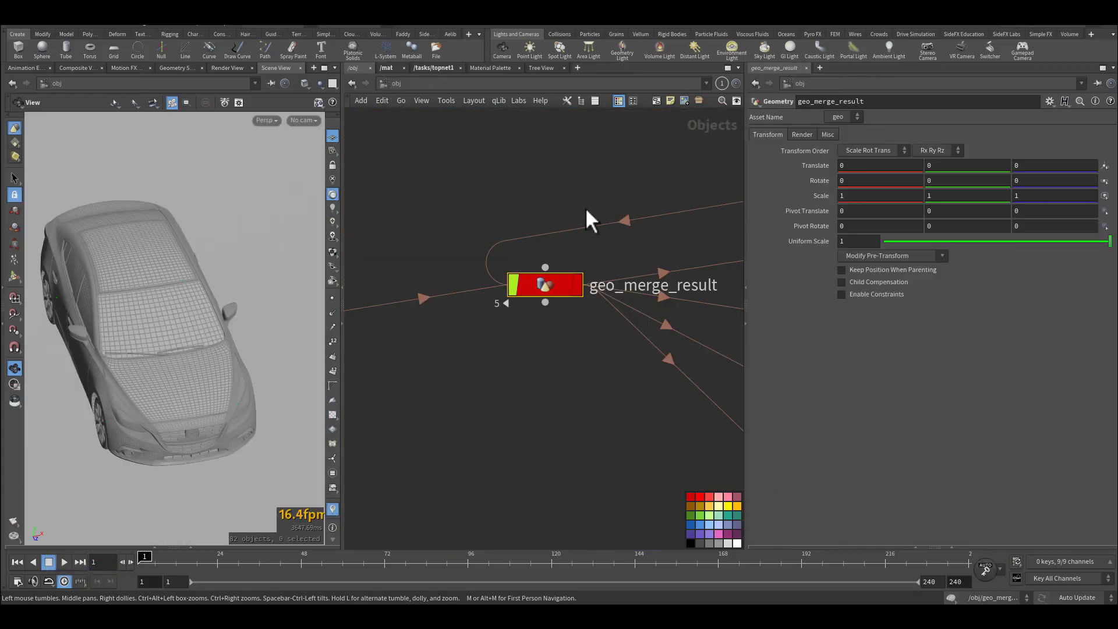
middle_click_drag(587, 211, 507, 229)
scroll(507, 229, "down", 6)
middle_click_drag(473, 298, 531, 308)
scroll(464, 291, "up", 3)
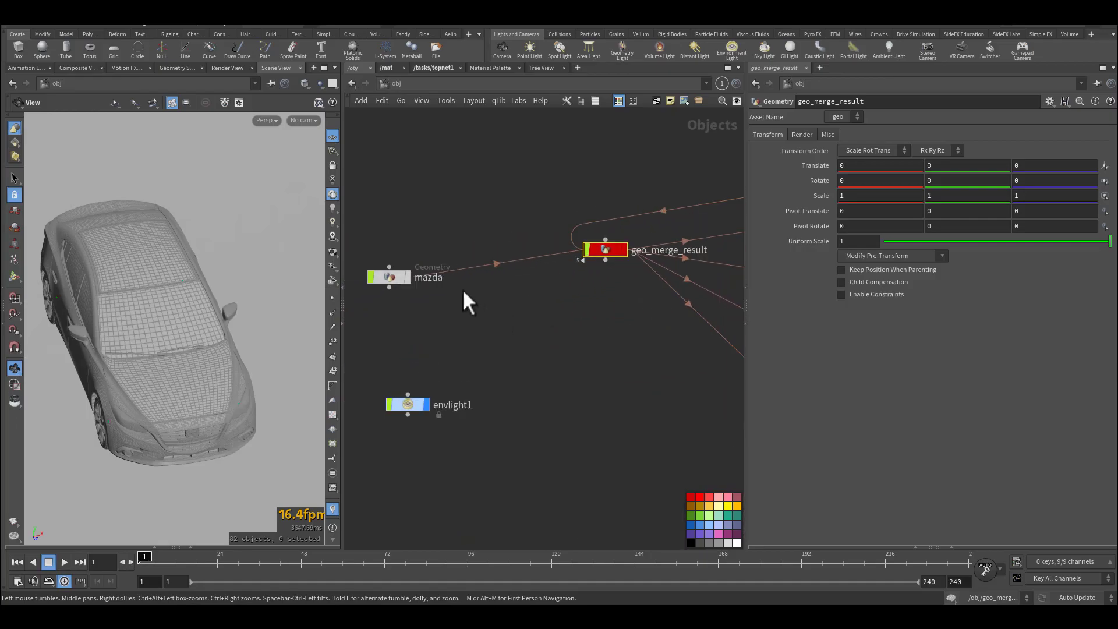
double_click(407, 283)
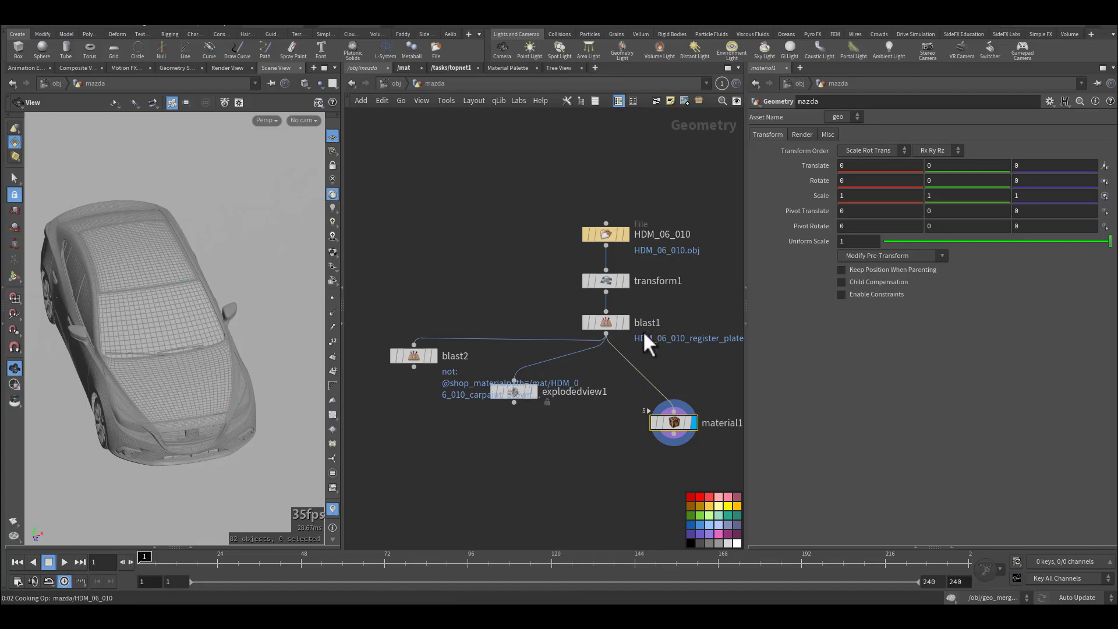
middle_click_drag(531, 279, 482, 262)
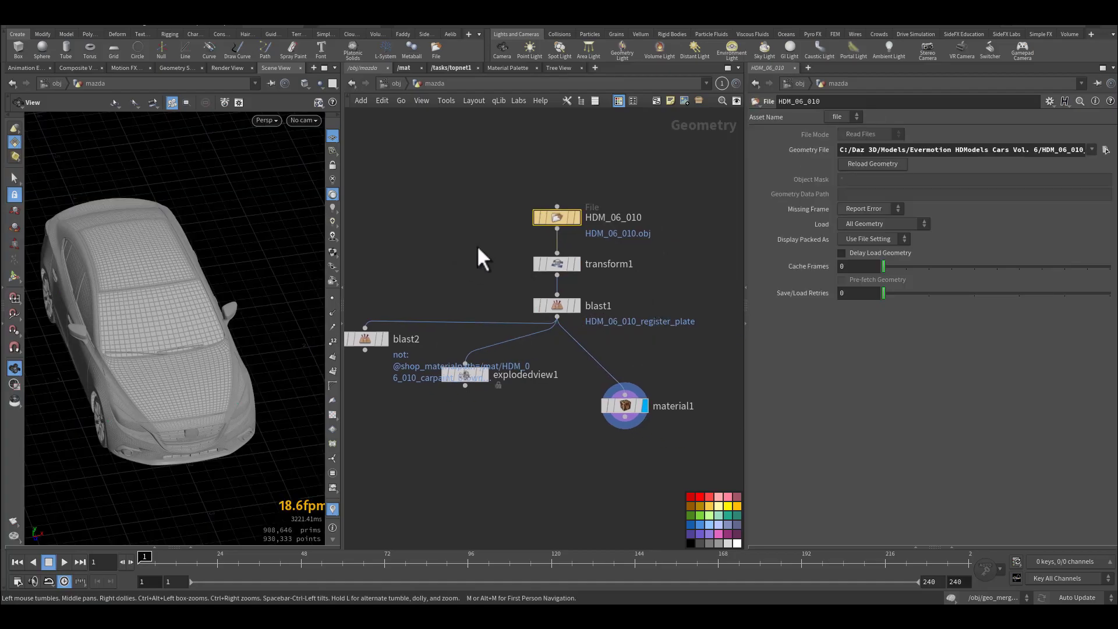
left_click_drag(158, 560, 140, 560)
middle_click_drag(465, 257, 507, 245)
Leave the mazda network and open the MAZDAanim_fbx subnetwork from the object level.
left_click(393, 88)
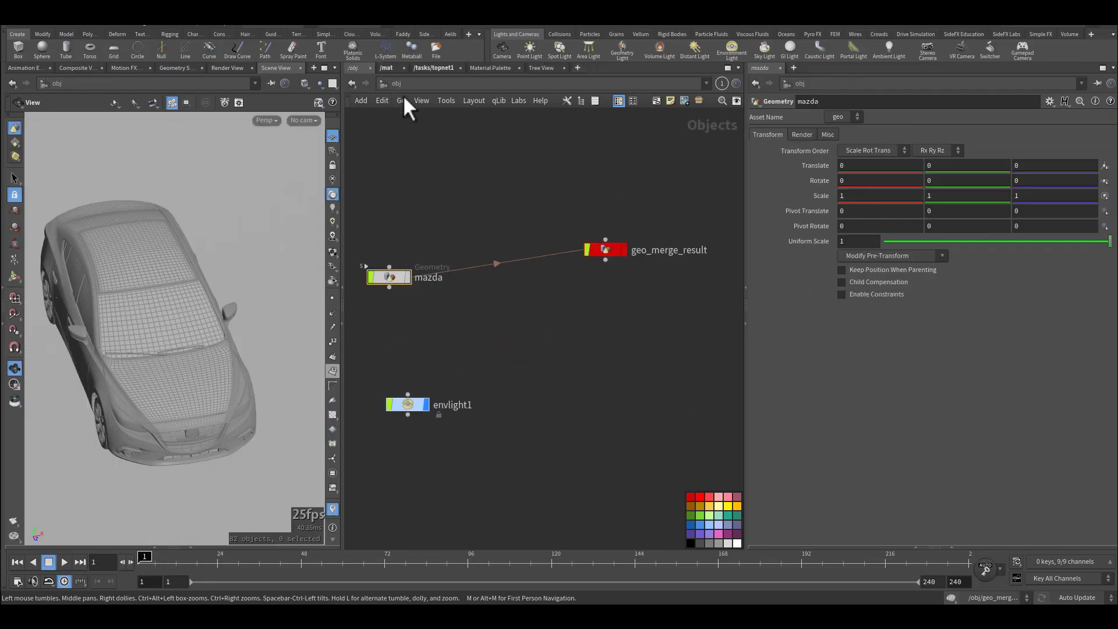
middle_click_drag(590, 194, 461, 274)
middle_click_drag(596, 237, 492, 251)
left_click_drag(497, 204, 665, 286)
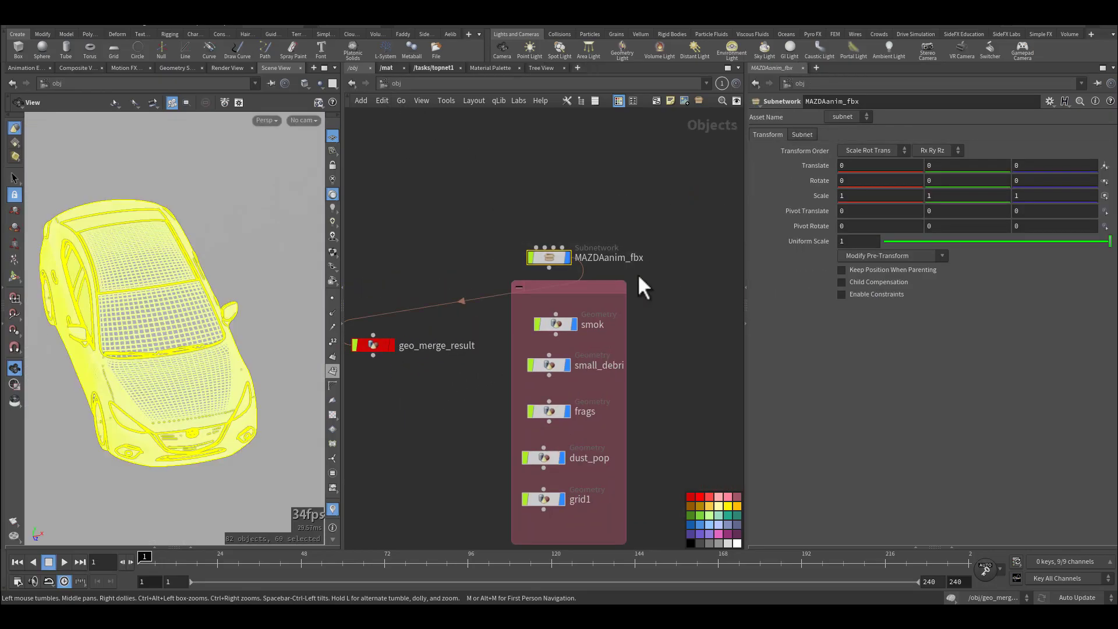
double_click(551, 258)
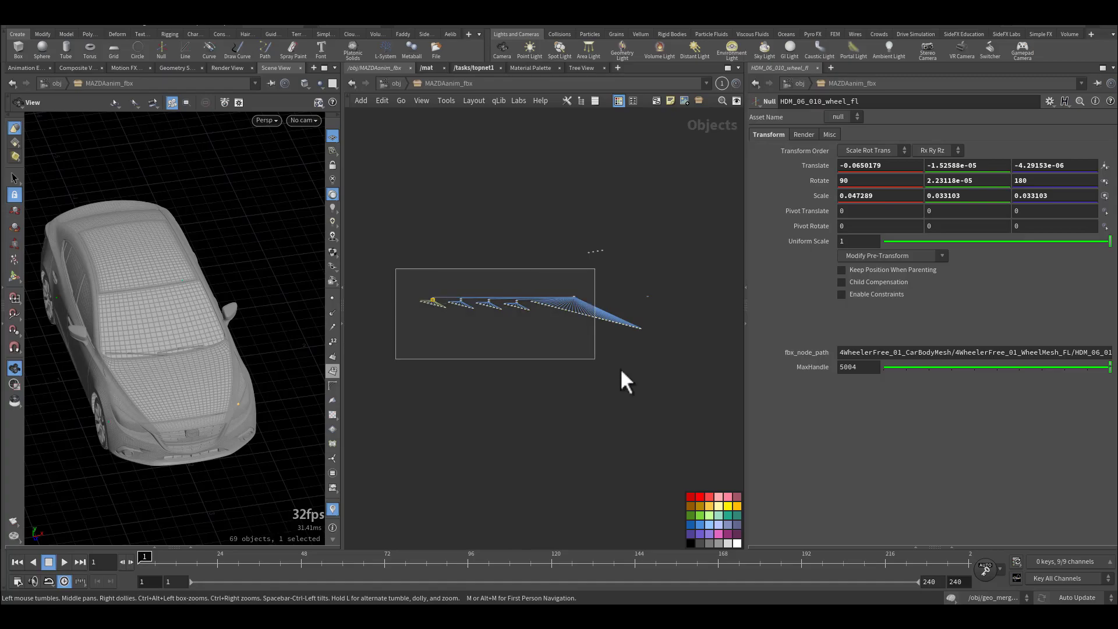
Locate the materials node among the imported FBX nodes and open its material network.
left_click_drag(578, 364, 658, 396)
left_click(603, 270)
scroll(670, 295, "up", 5)
scroll(594, 305, "up", 5)
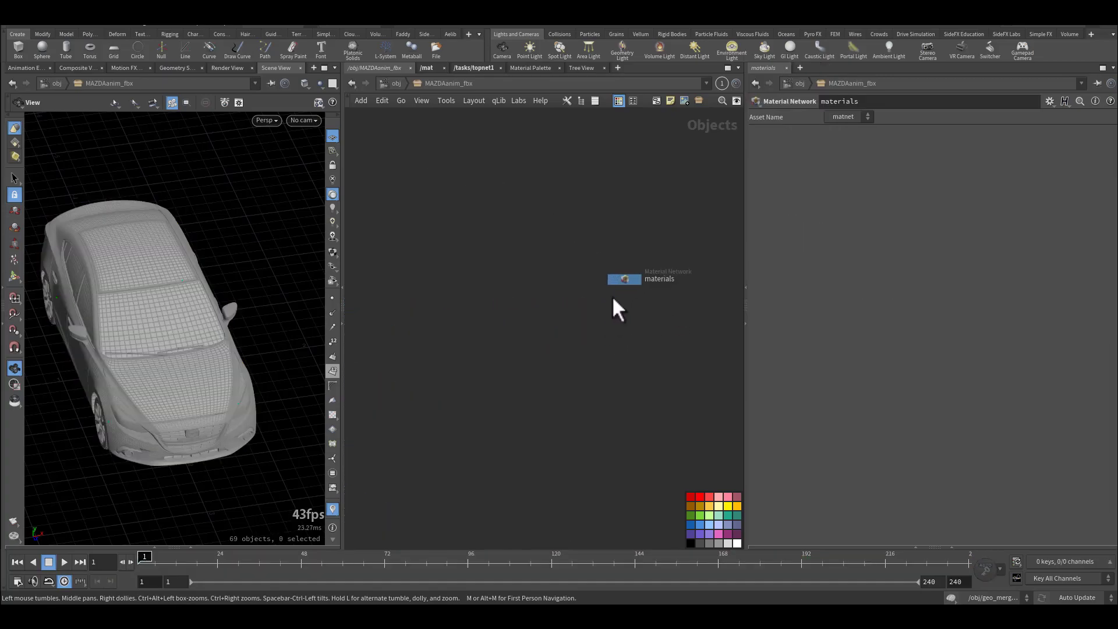
double_click(620, 284)
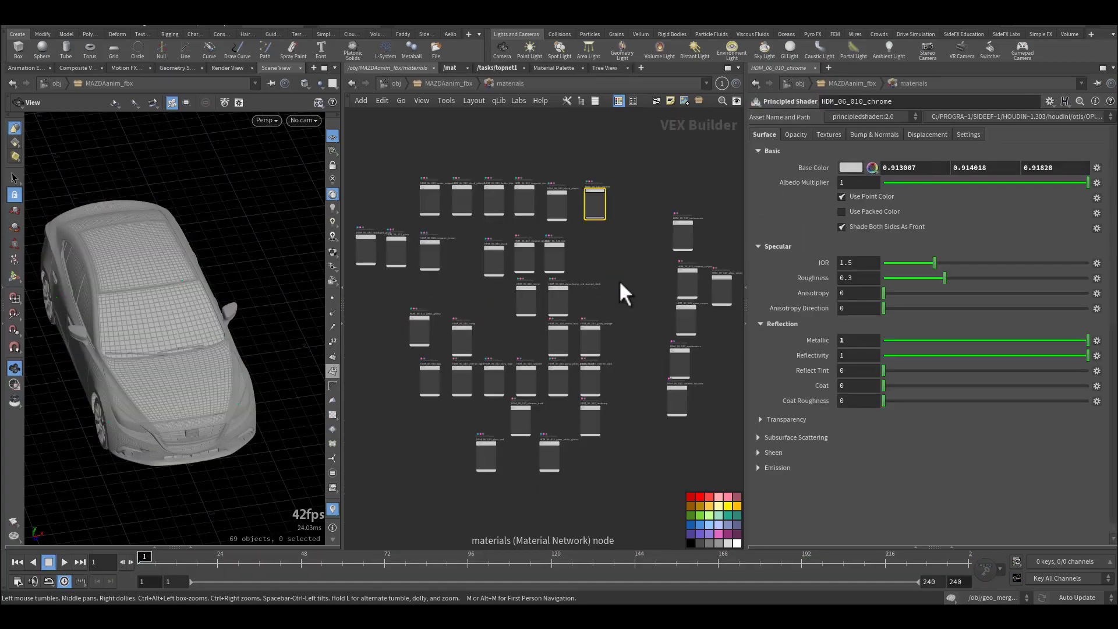
Return to the MAZDAanim_fbx level and select all the connected car body and wheel nodes.
left_click(460, 84)
scroll(524, 230, "down", 1)
middle_click_drag(595, 298, 745, 282)
scroll(527, 297, "down", 2)
middle_click_drag(445, 310, 589, 309)
scroll(594, 321, "down", 2)
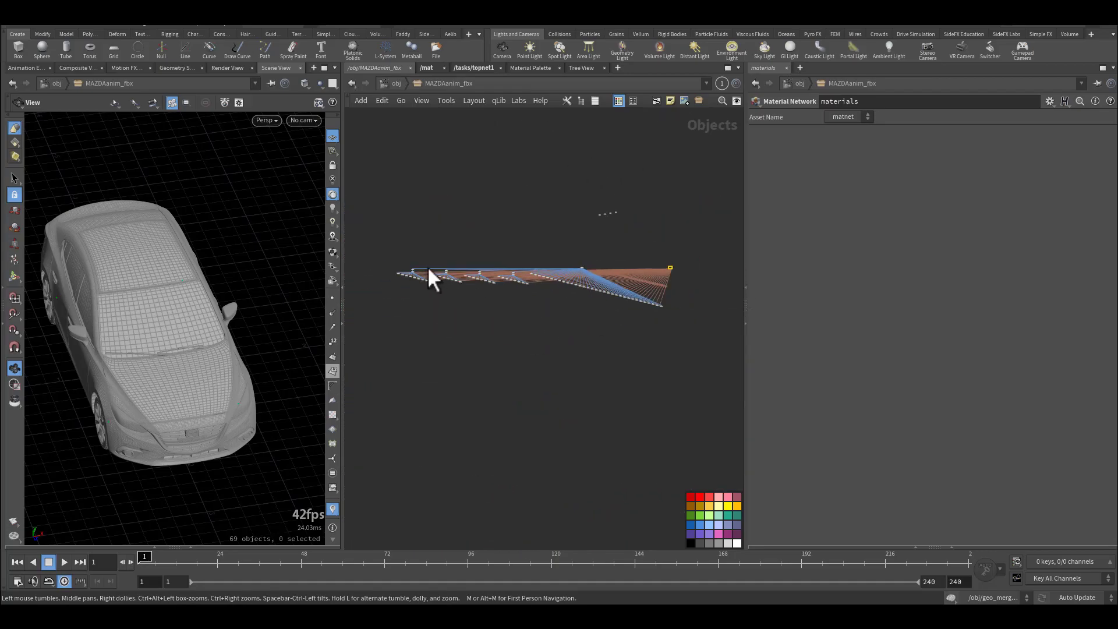
left_click_drag(486, 305, 664, 356)
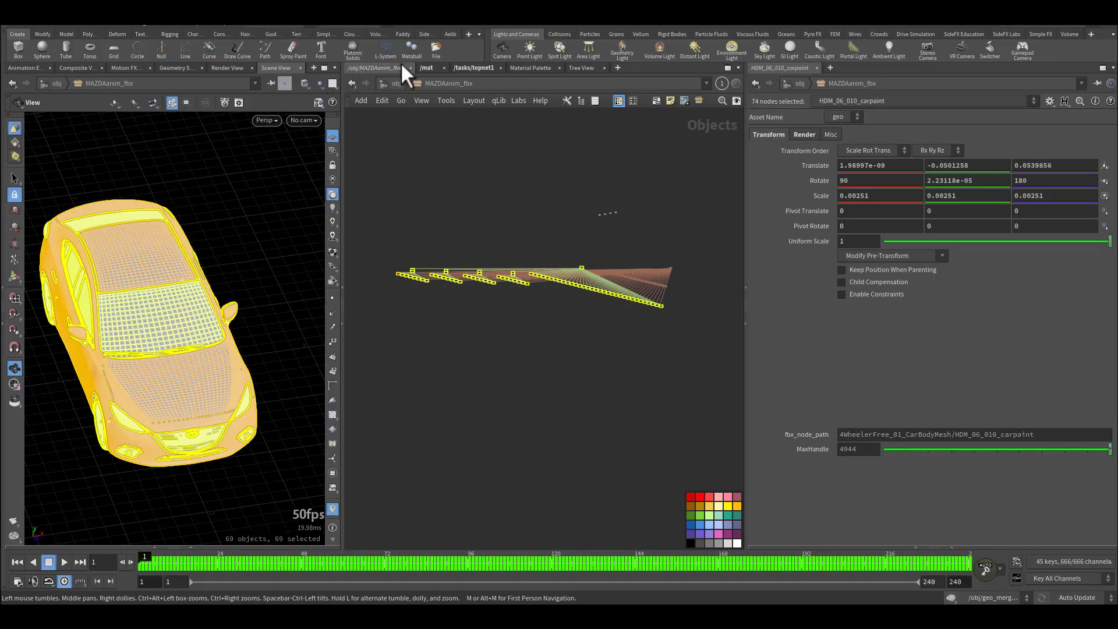
Open the FBXmerge tool from the Faddy shelf for editing and show its Python script.
left_click(403, 33)
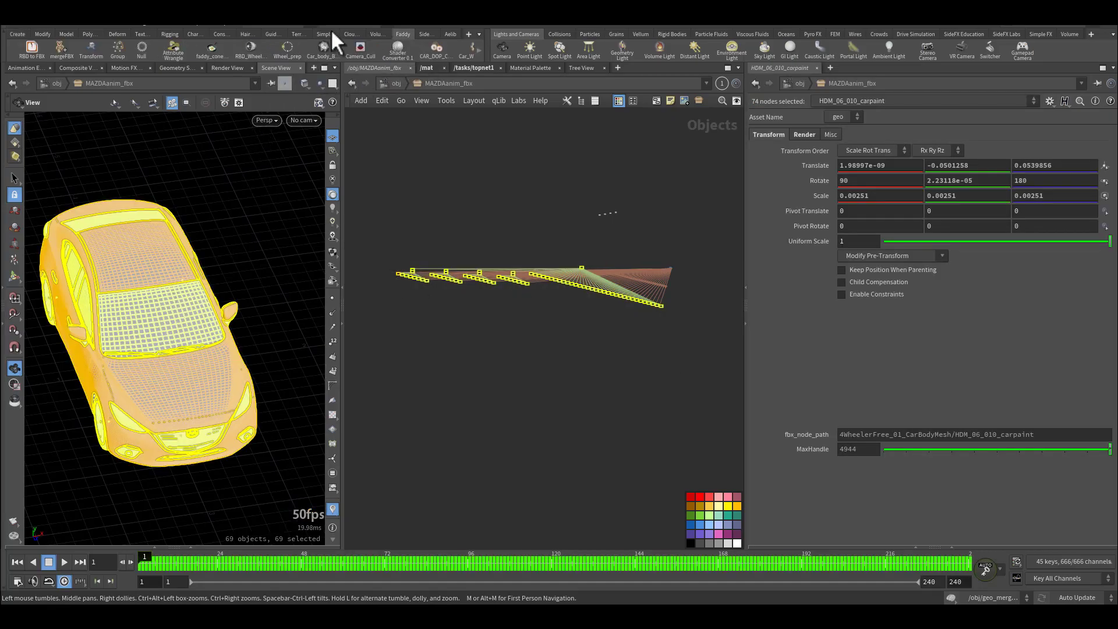
right_click(62, 56)
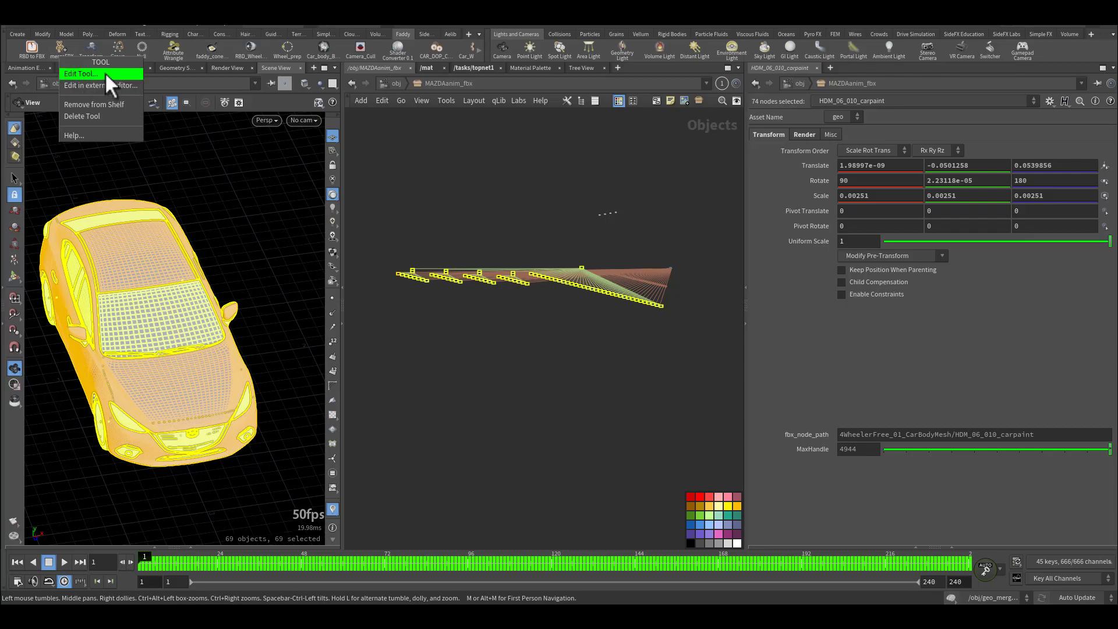
left_click(105, 74)
left_click(53, 87)
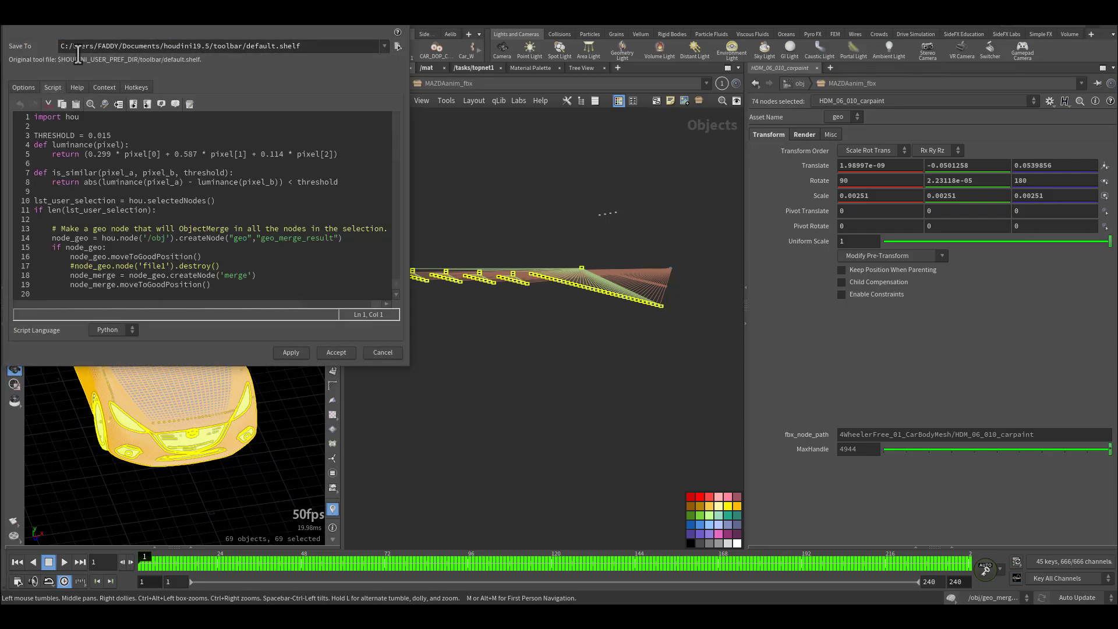
left_click_drag(125, 28, 233, 104)
Read through the FBXmerge script, close the tool editor without saving and clear the node selection.
scroll(207, 244, "down", 16)
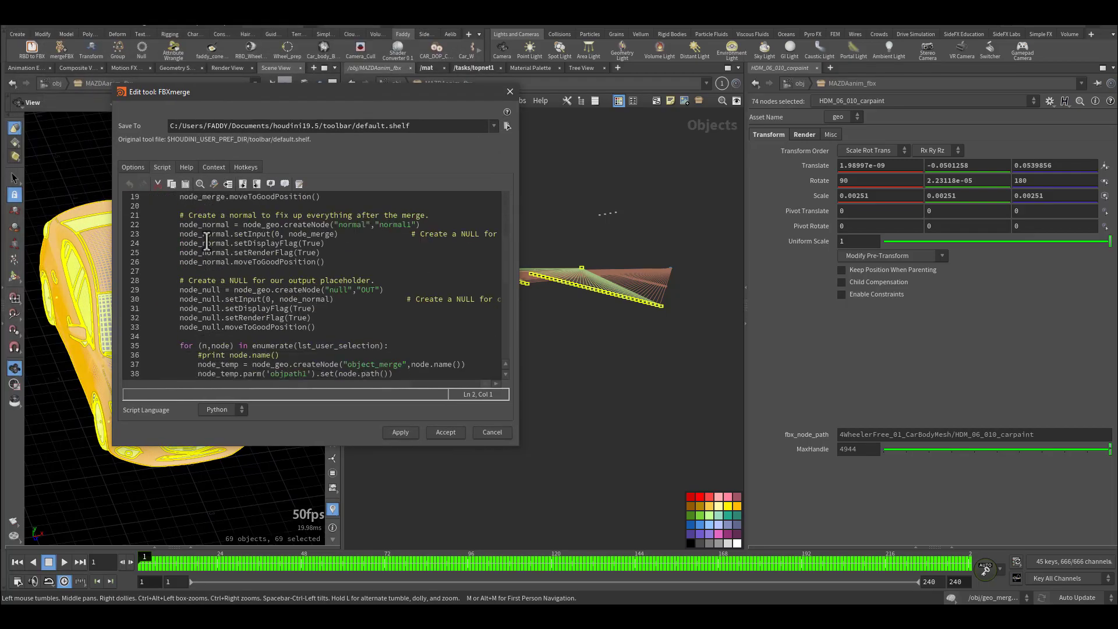
scroll(227, 266, "up", 16)
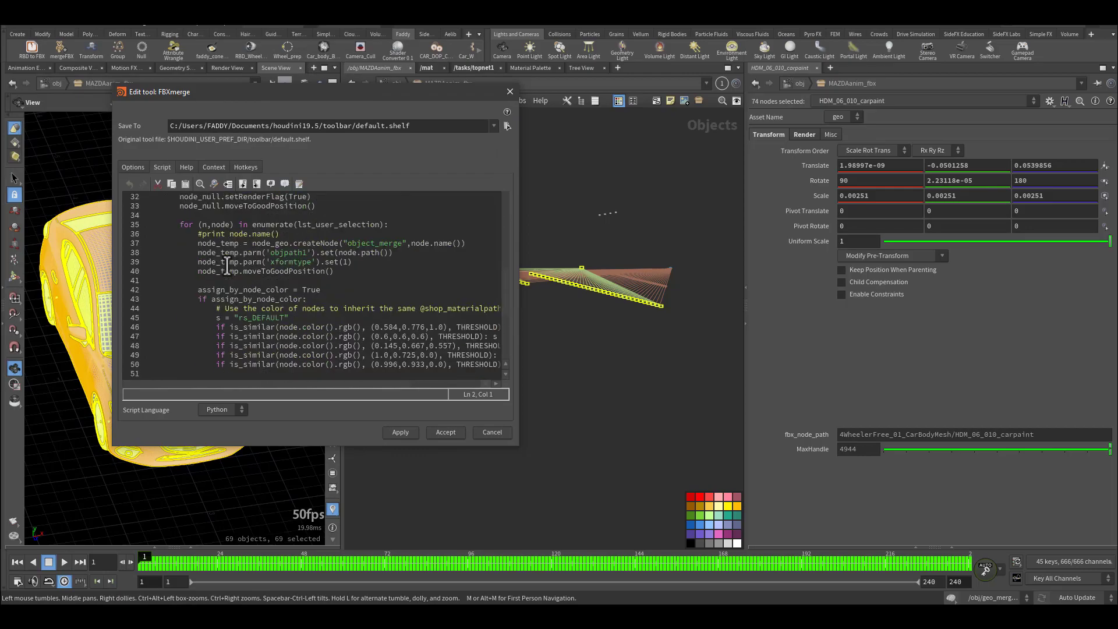
scroll(227, 267, "down", 10)
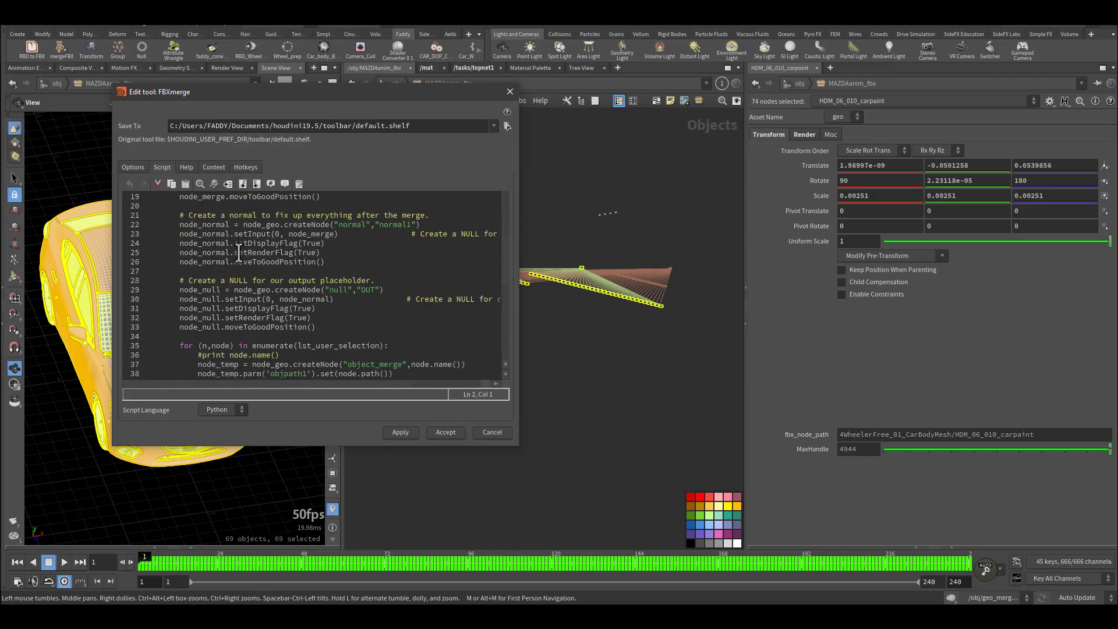
left_click(489, 432)
left_click(523, 392)
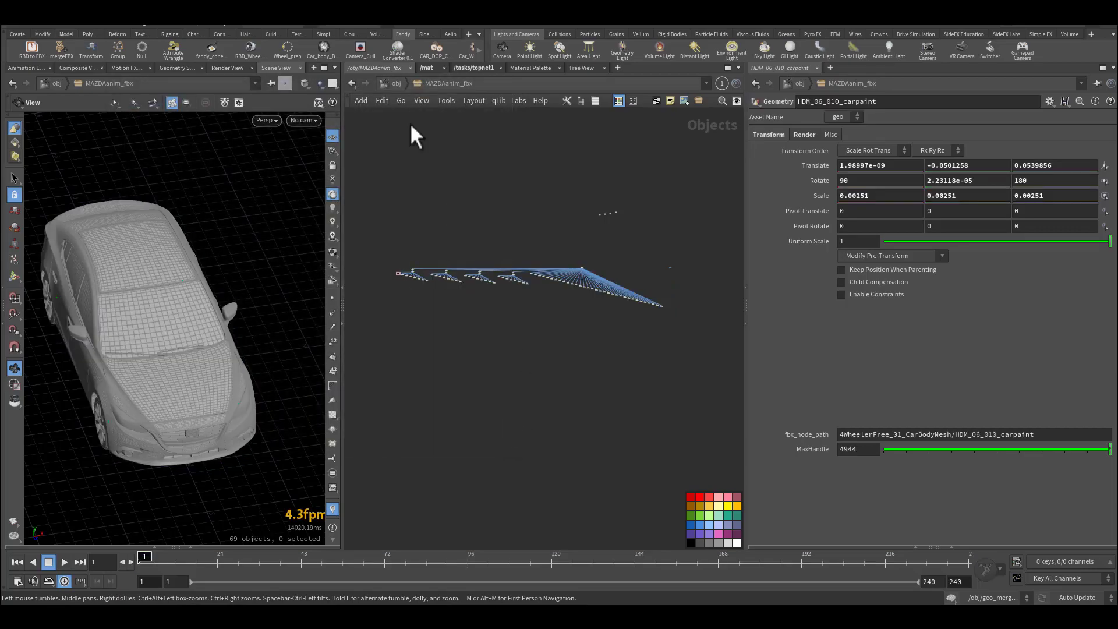
Return to the object level, enter geo_merge_result and inspect attribwrangle1 and the HDM_06_010_tire_fr object merge feeding it.
left_click(392, 84)
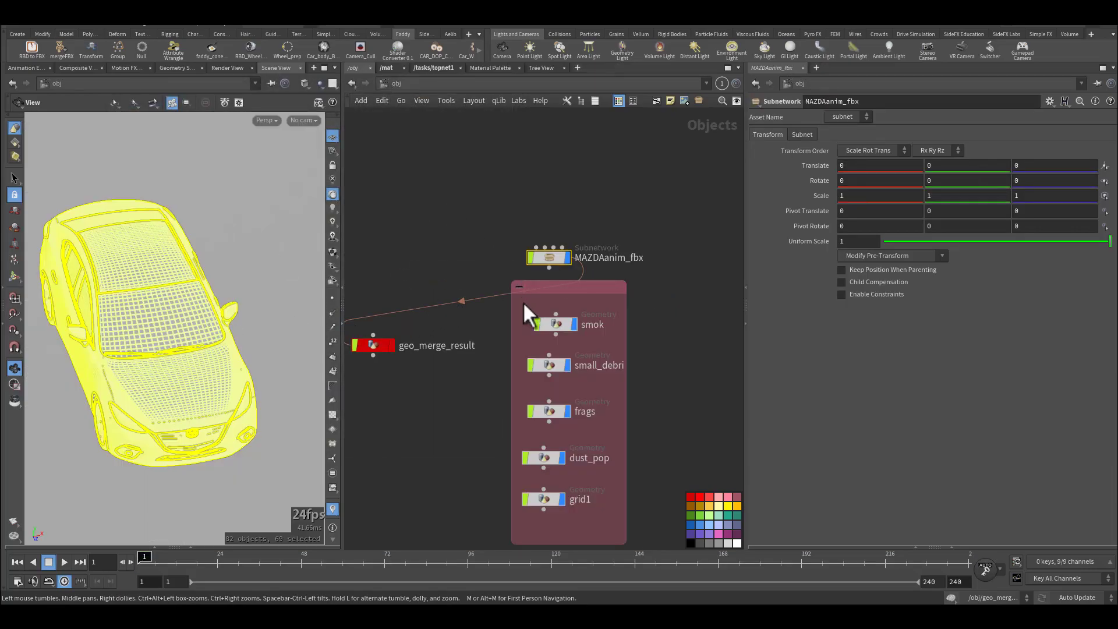
double_click(491, 279)
scroll(466, 259, "up", 5)
left_click(370, 241)
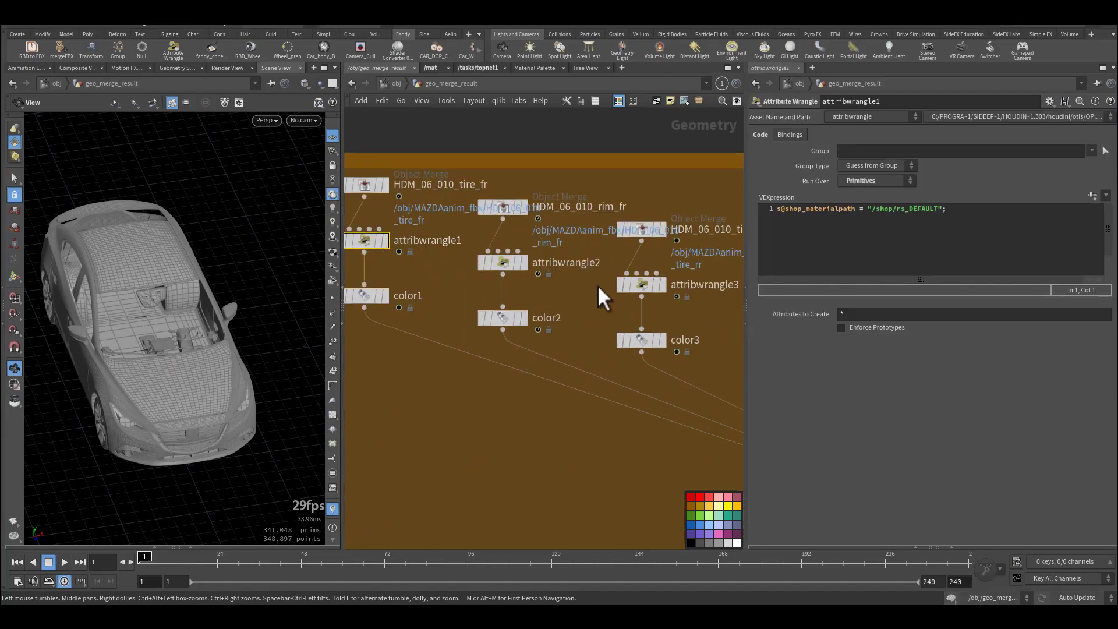
left_click_drag(959, 218, 779, 213)
left_click_drag(412, 124, 380, 201)
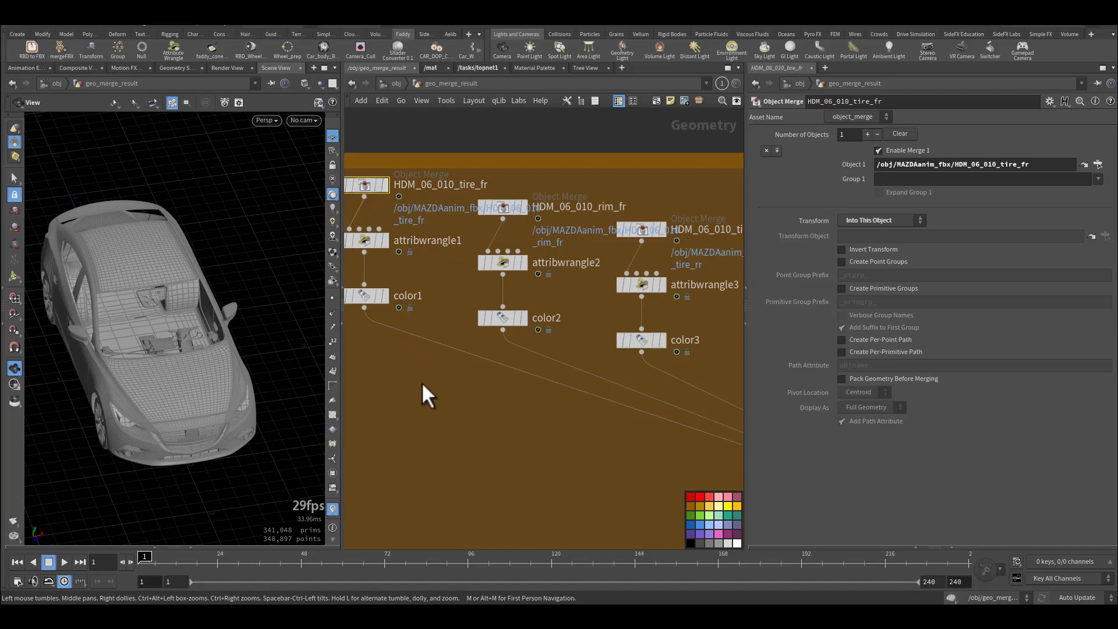
Follow the merged part branches down to merge1, display its combined car geometry and select the normal1 node.
middle_click_drag(421, 382, 478, 327)
left_click(431, 244)
middle_click_drag(607, 421, 413, 284)
left_click_drag(616, 259, 617, 260)
left_click_drag(196, 331, 156, 324)
left_click(605, 325)
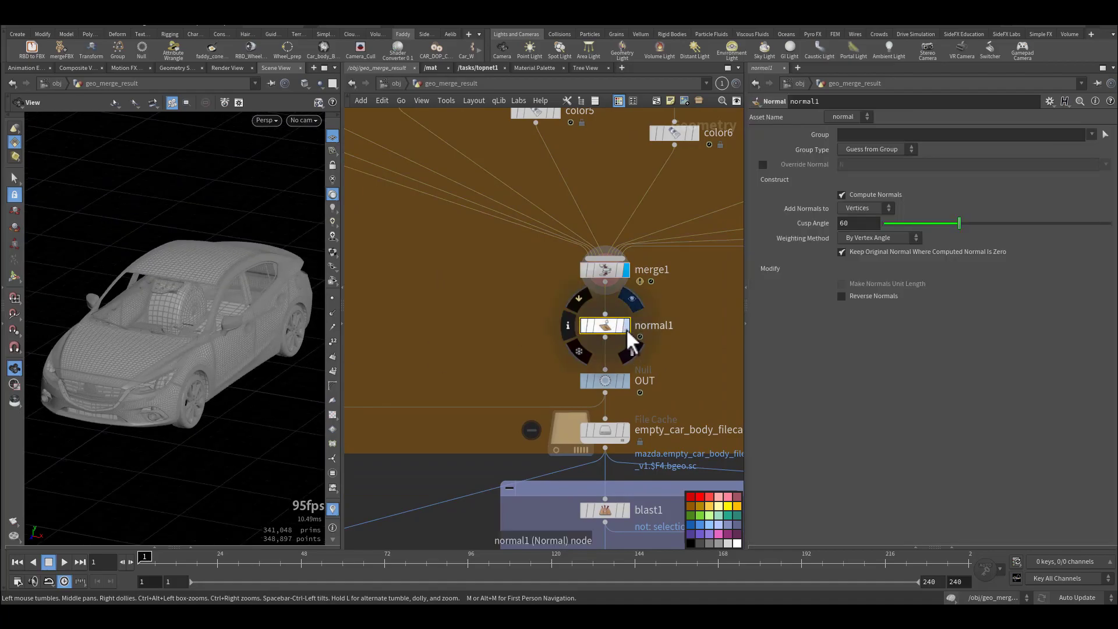
Display normal1 and the OUT null in turn, and scrub through the opening frames of the uncached car animation.
middle_click_drag(529, 342, 480, 254)
scroll(508, 264, "up", 2)
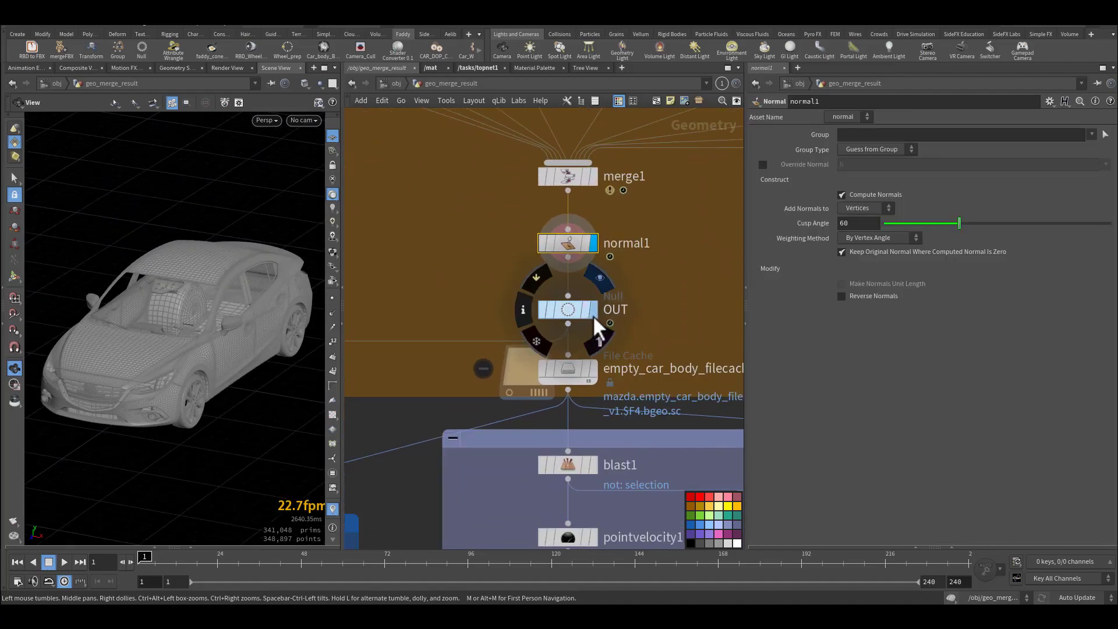
left_click(569, 310)
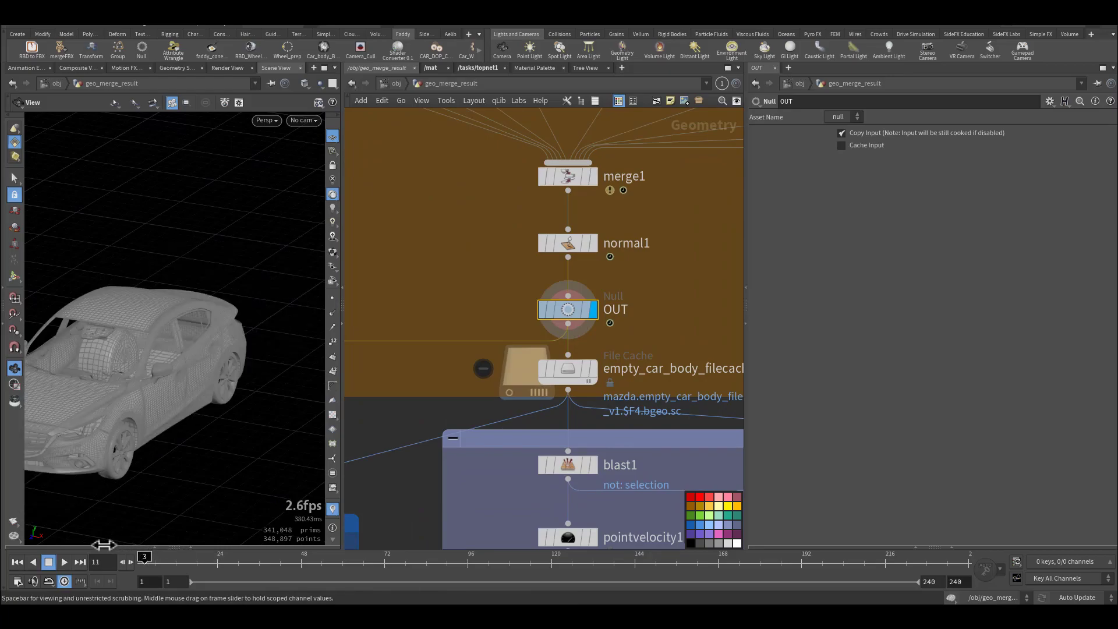
left_click_drag(109, 545, 81, 543)
Display empty_car_body_filecache1 and scrub the cached car animation to frame 45 with the car framed in the viewport.
middle_click_drag(437, 310, 469, 193)
scroll(481, 229, "down", 2)
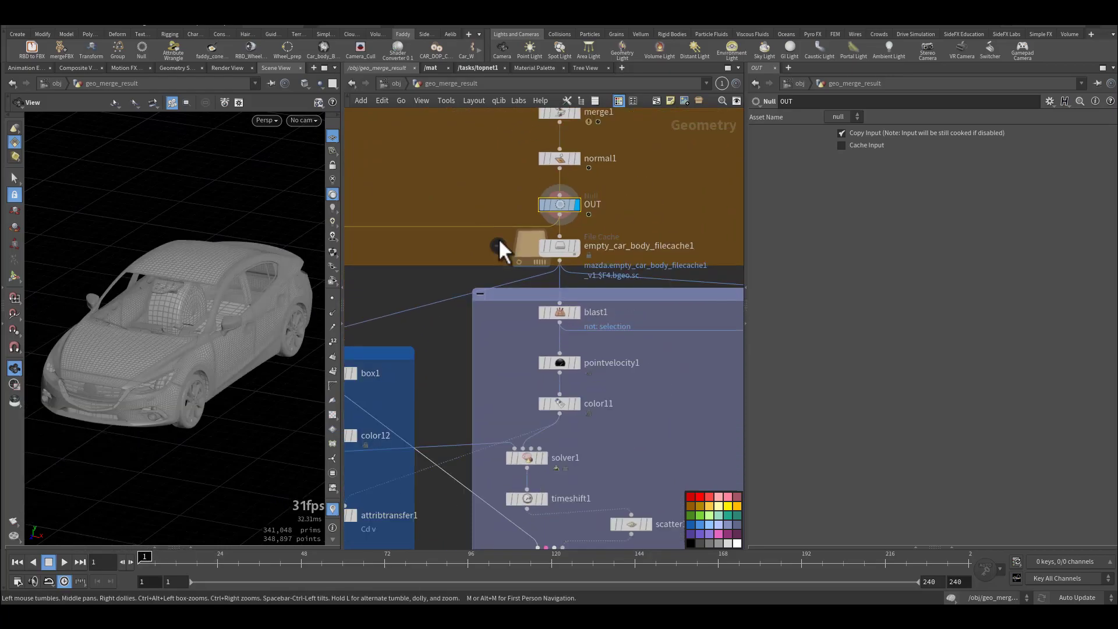
left_click(570, 246)
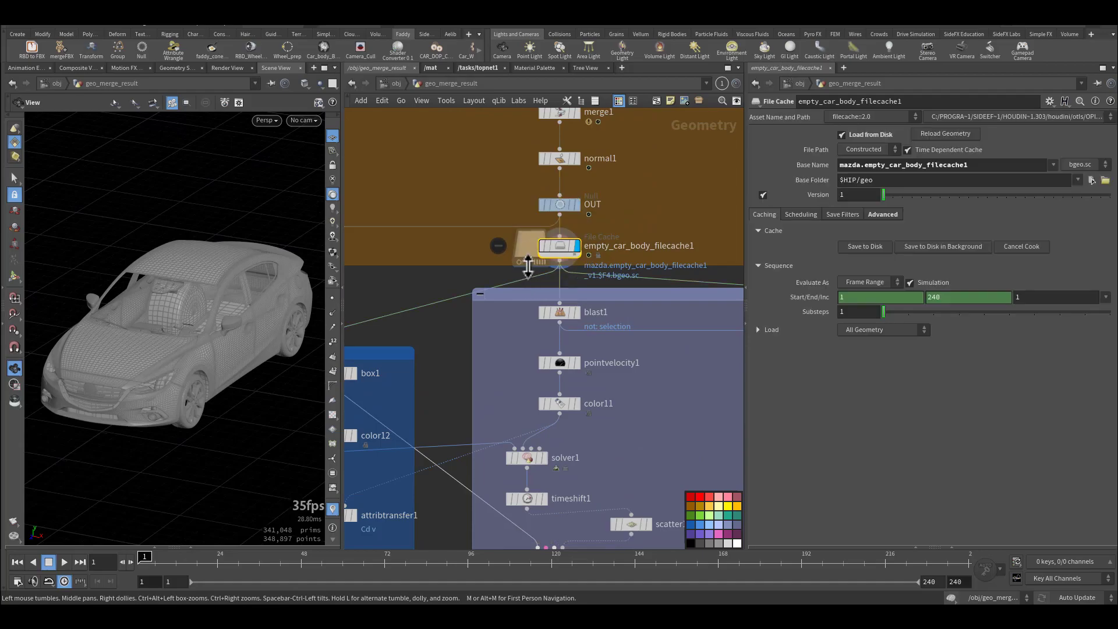
scroll(526, 268, "up", 3)
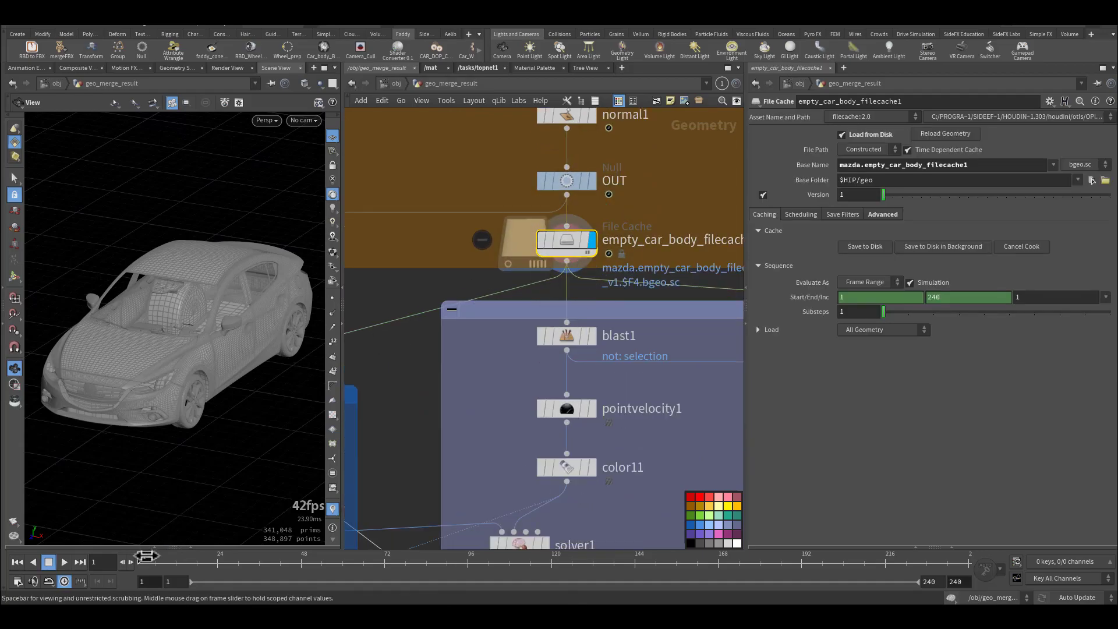
left_click_drag(194, 558, 284, 566)
key("g")
mouse_move(226, 412)
left_mouse_down()
mouse_move(201, 415)
mouse_move(220, 406)
mouse_move(212, 424)
left_mouse_up()
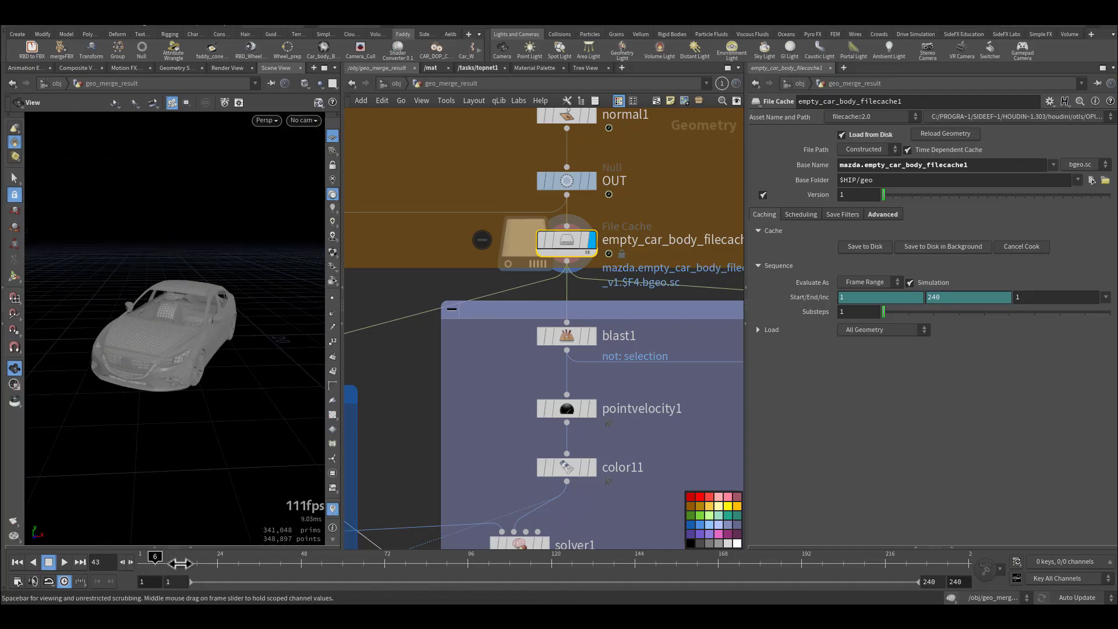
left_click(199, 563)
Look over the network boxes below the file cache, focusing on the blue box1 branch and the area beneath the car.
middle_click_drag(390, 409, 425, 397)
scroll(564, 341, "down", 8)
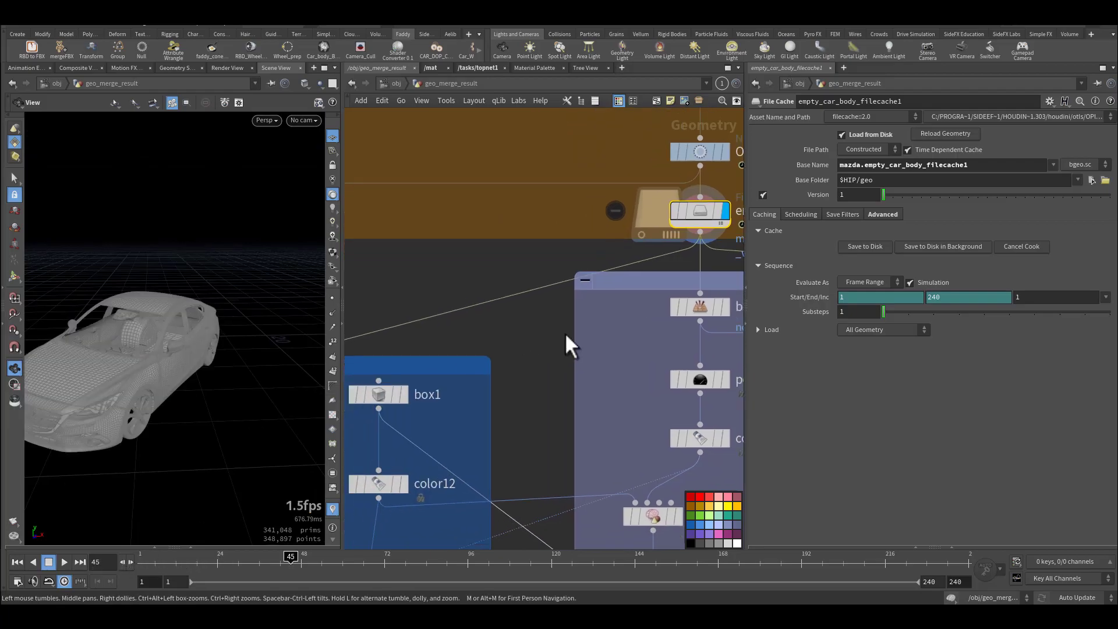
scroll(574, 305, "up", 8)
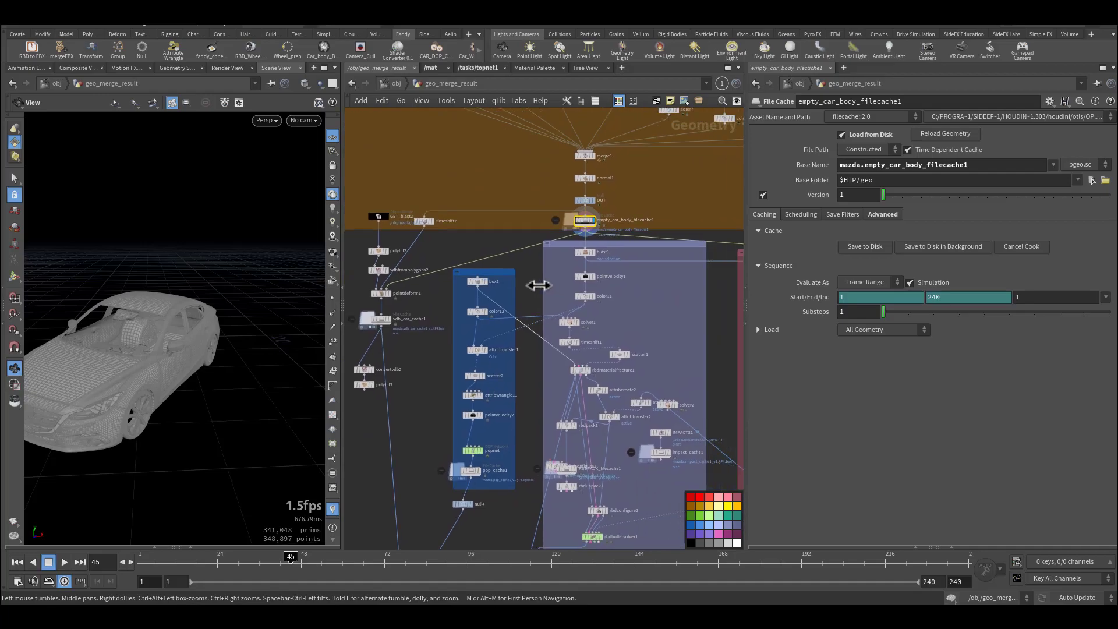
scroll(475, 228, "down", 8)
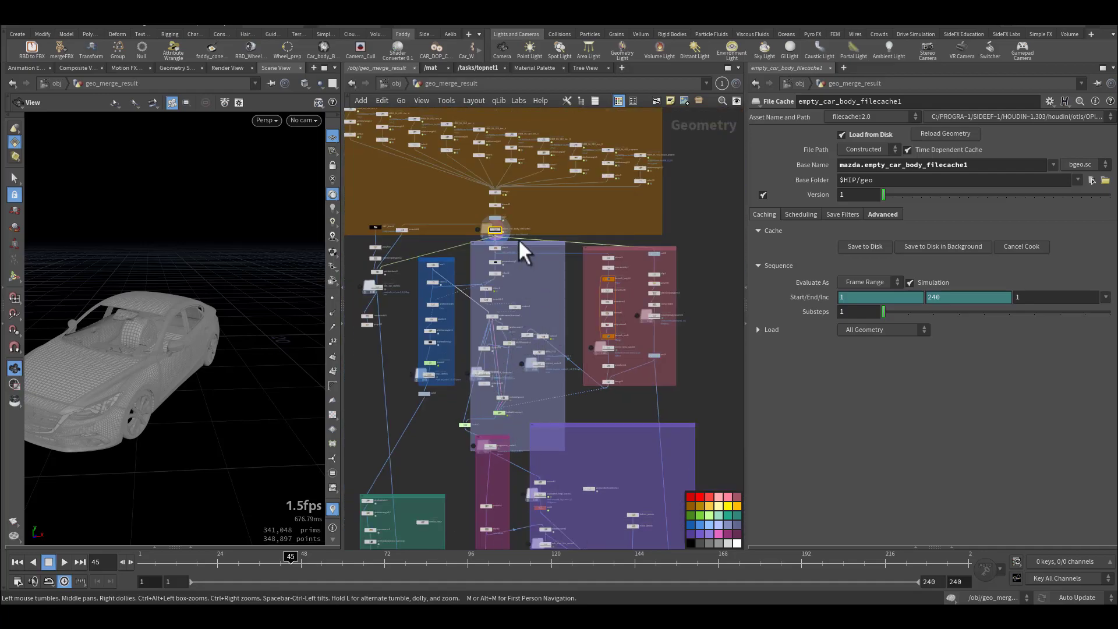
scroll(521, 242, "up", 8)
middle_click_drag(509, 285, 596, 274)
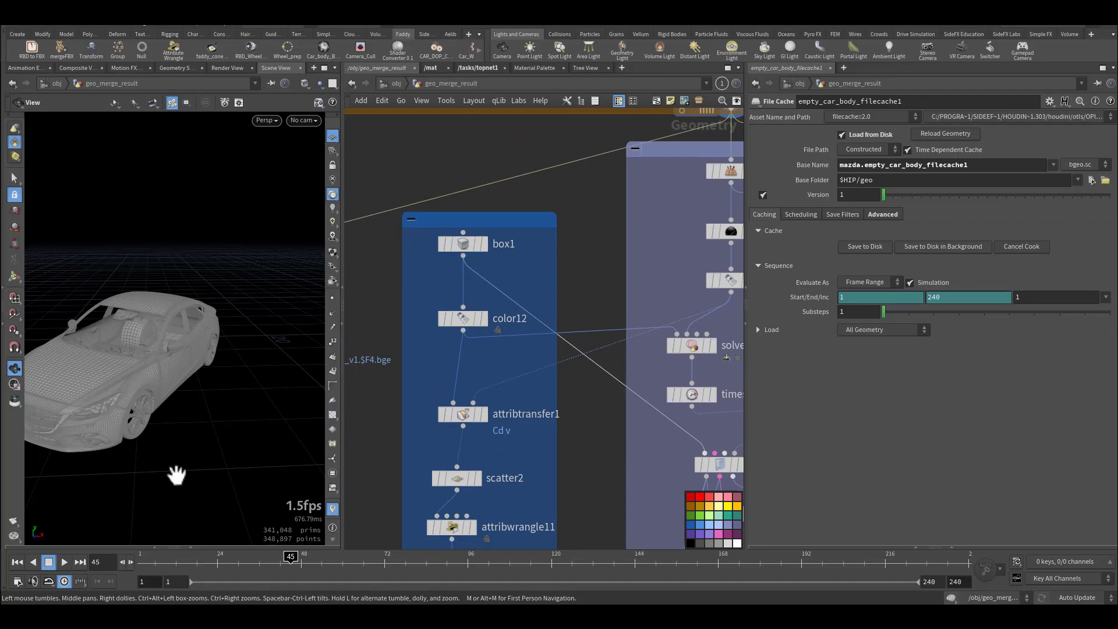
left_click_drag(179, 421, 155, 317)
right_click_drag(155, 317, 290, 265)
left_click_drag(254, 229, 167, 199)
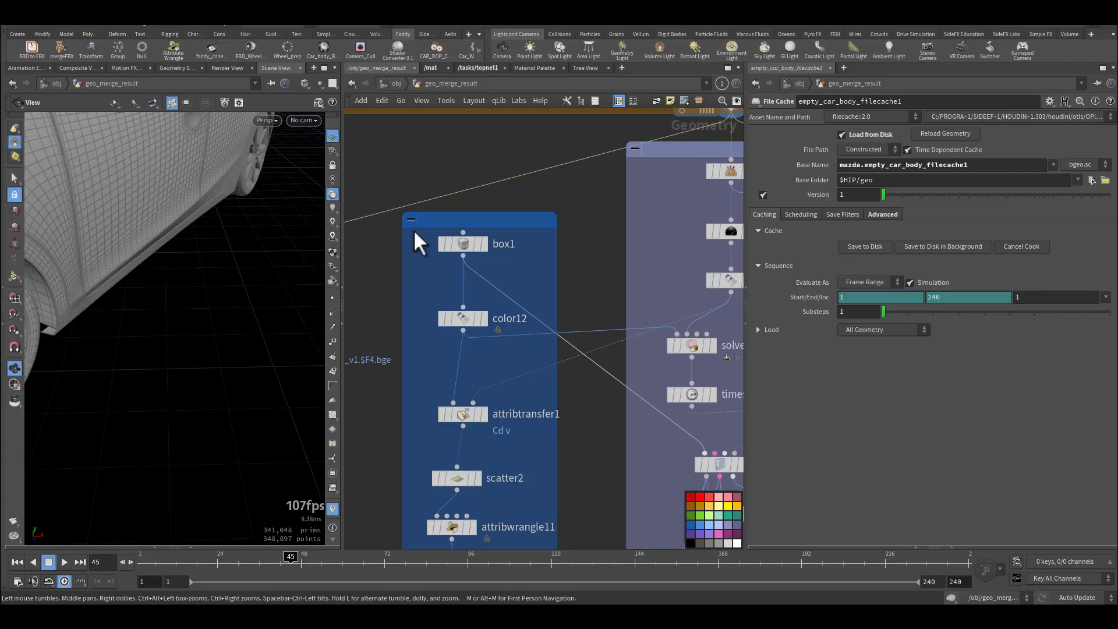
Display box1, frame the ground slab in the viewport, and show color12 with its parameters.
left_click(486, 246)
left_click(469, 248)
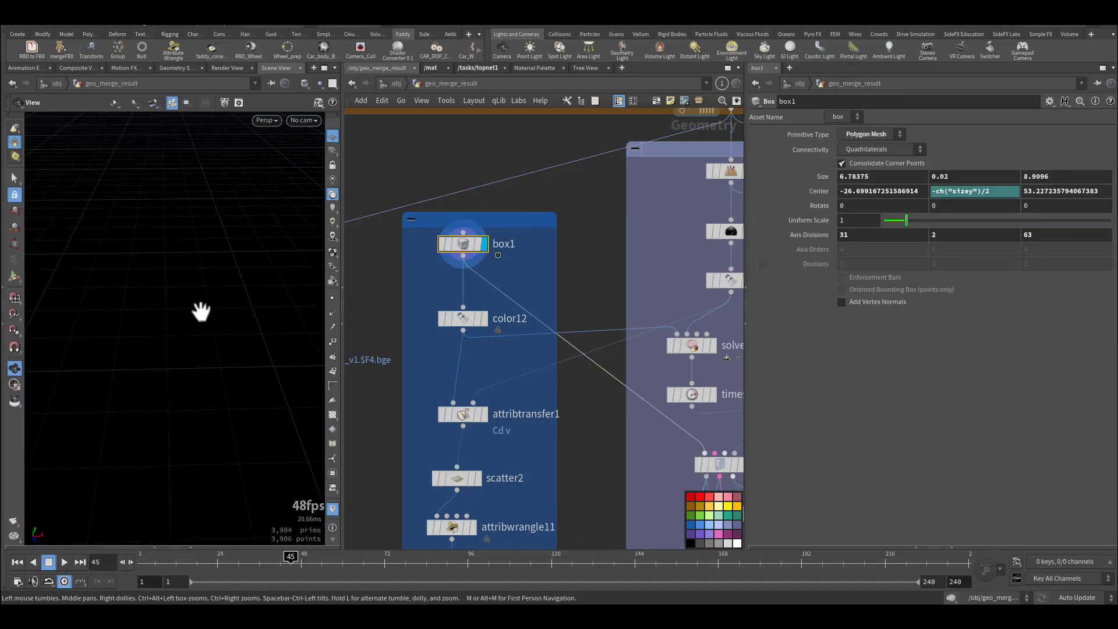
key("g")
left_click_drag(187, 312, 245, 315)
left_click(475, 319)
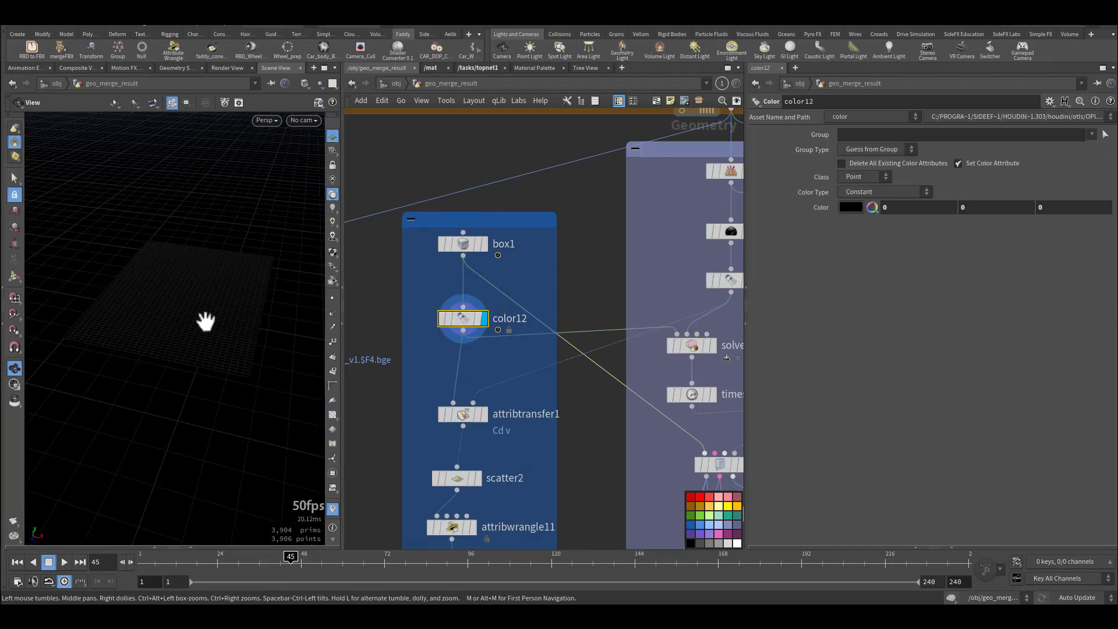
right_click_drag(329, 308, 215, 319)
Display blast1 with color12 as a template overlay, and inspect the isolated tires on the ground at frame 89.
middle_click_drag(570, 419, 488, 397)
middle_click_drag(557, 291, 530, 361)
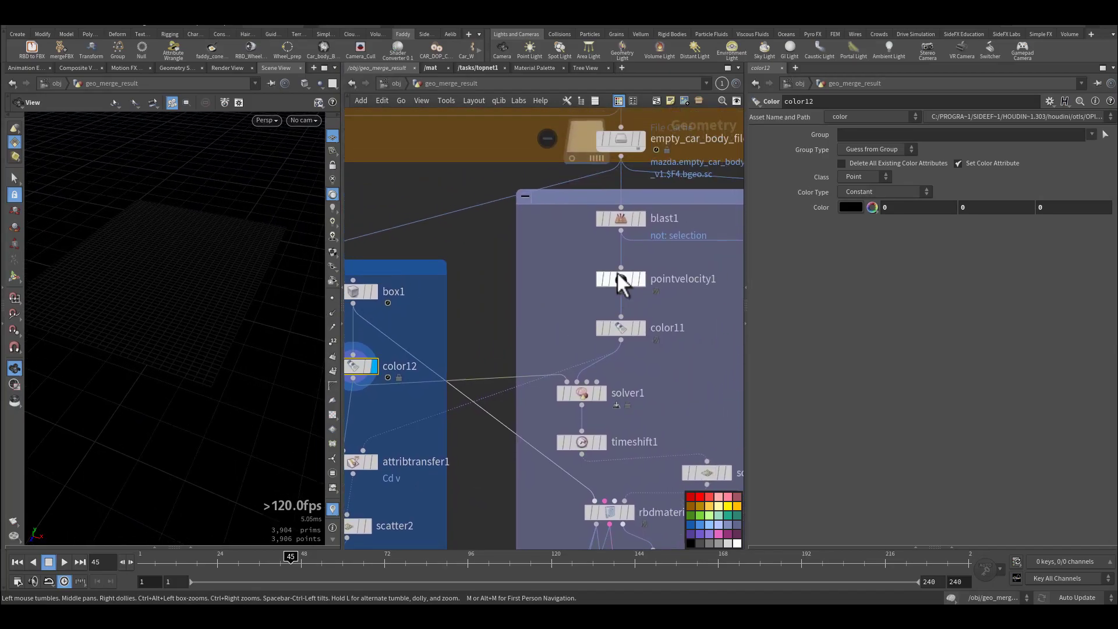
left_click(642, 221)
left_click(625, 219)
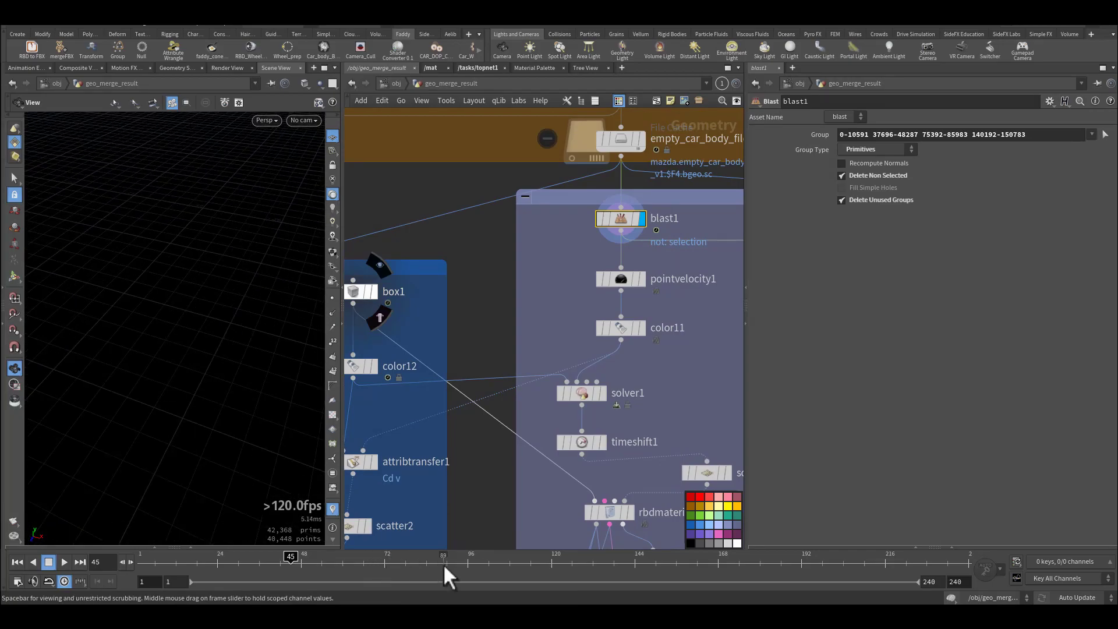
right_click_drag(224, 334, 693, 317)
left_click(368, 366)
mouse_move(193, 363)
left_mouse_down()
mouse_move(212, 357)
mouse_move(187, 365)
left_mouse_up()
scroll(223, 400, "up", 2)
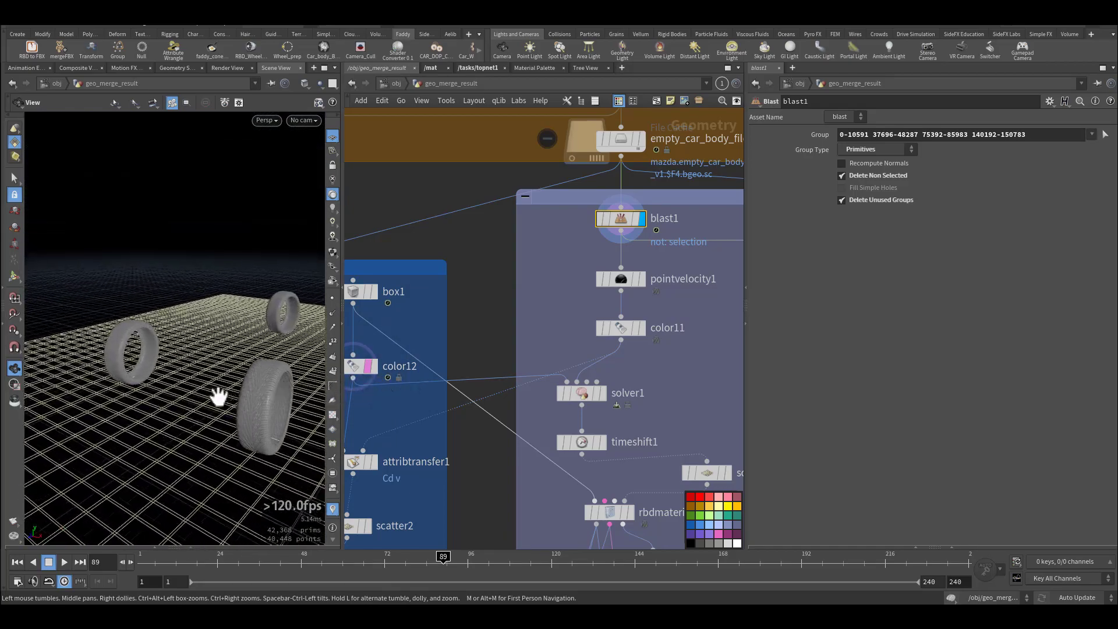
left_click_drag(218, 406, 196, 356)
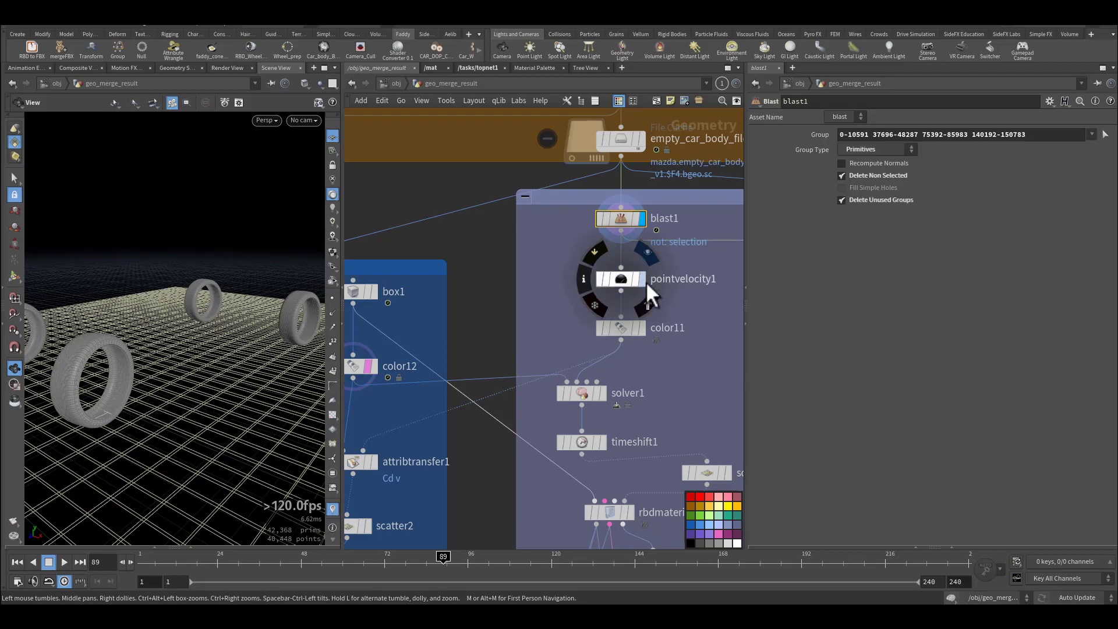
Display pointvelocity1 and color11 below blast1 in turn, checking their parameters and the tire geometry.
left_click(623, 282)
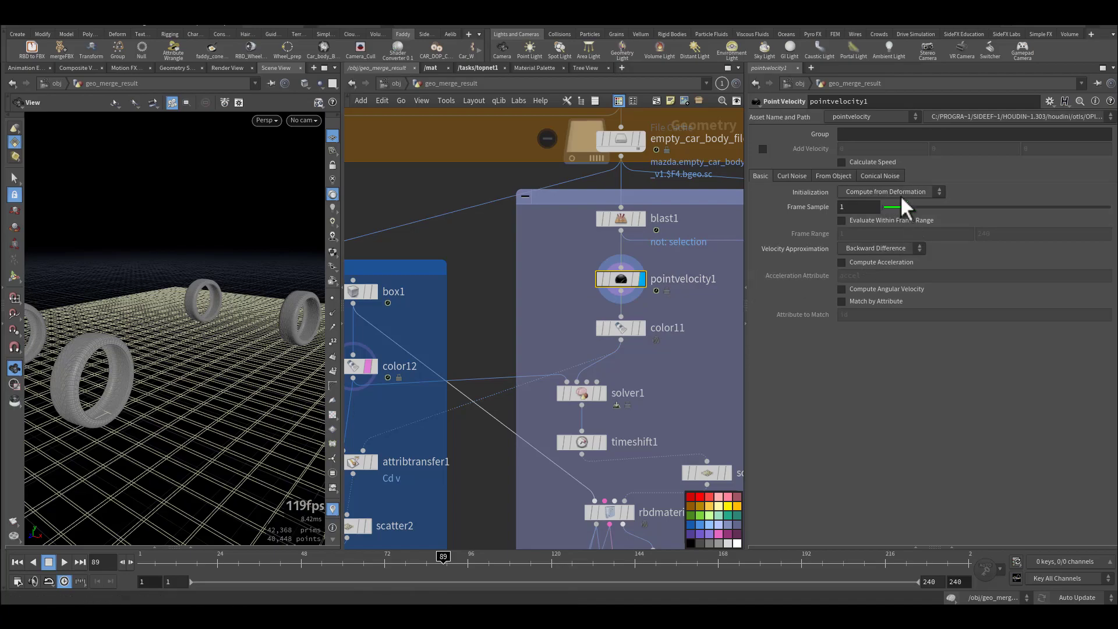
middle_click_drag(553, 321, 524, 226)
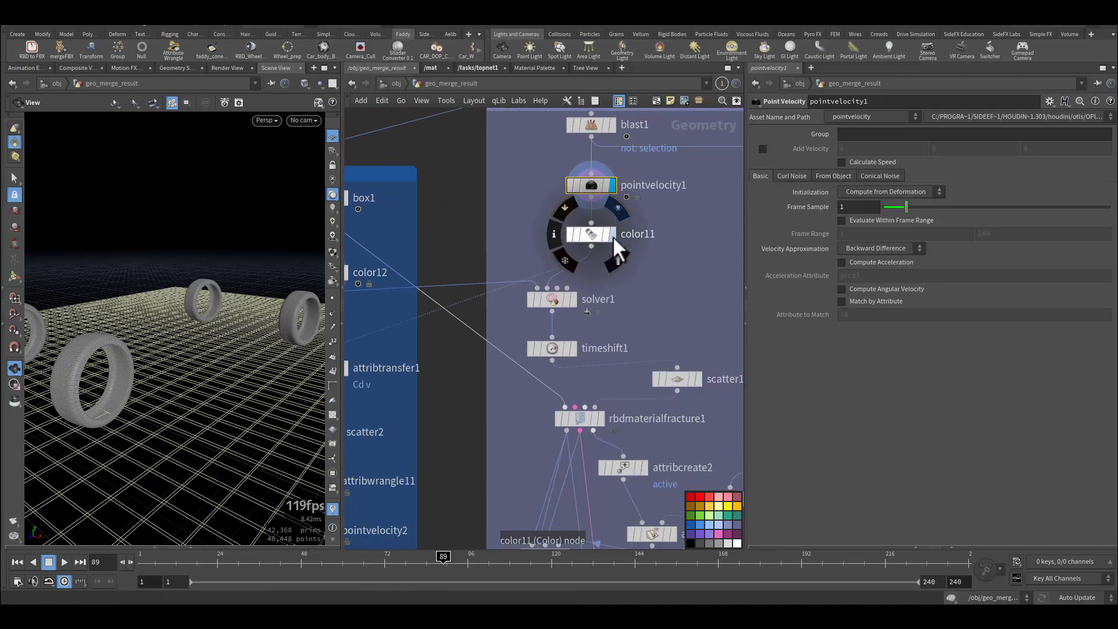
left_click(613, 236)
left_click(576, 234)
left_click_drag(222, 350, 192, 314)
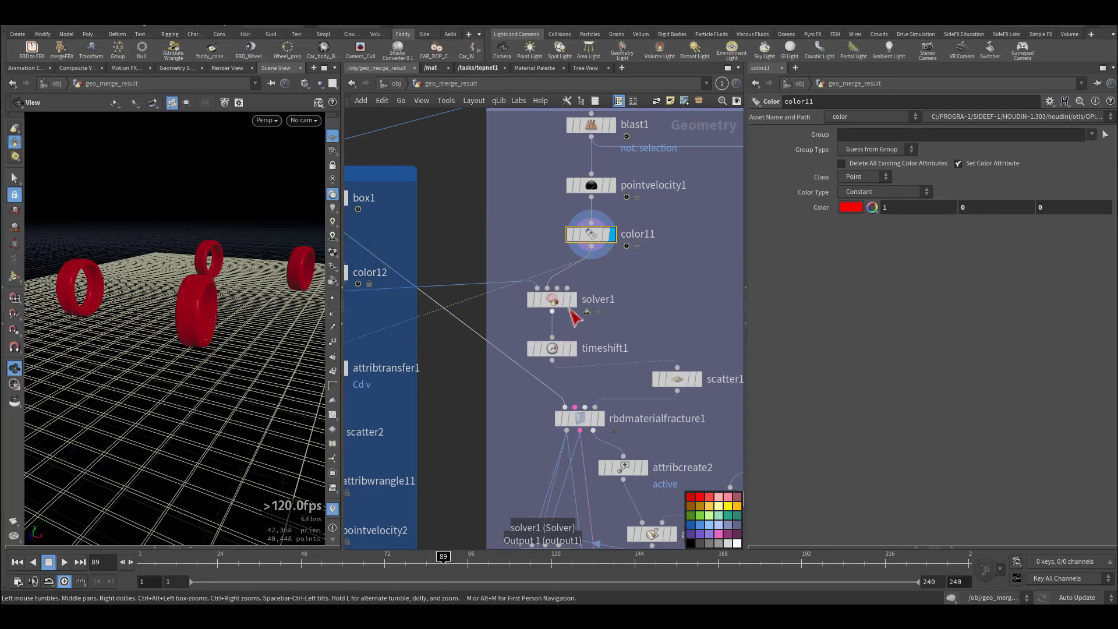
Display solver1, enter its network and inspect the Prev_Frame and Input_2 nodes.
mouse_move(568, 305)
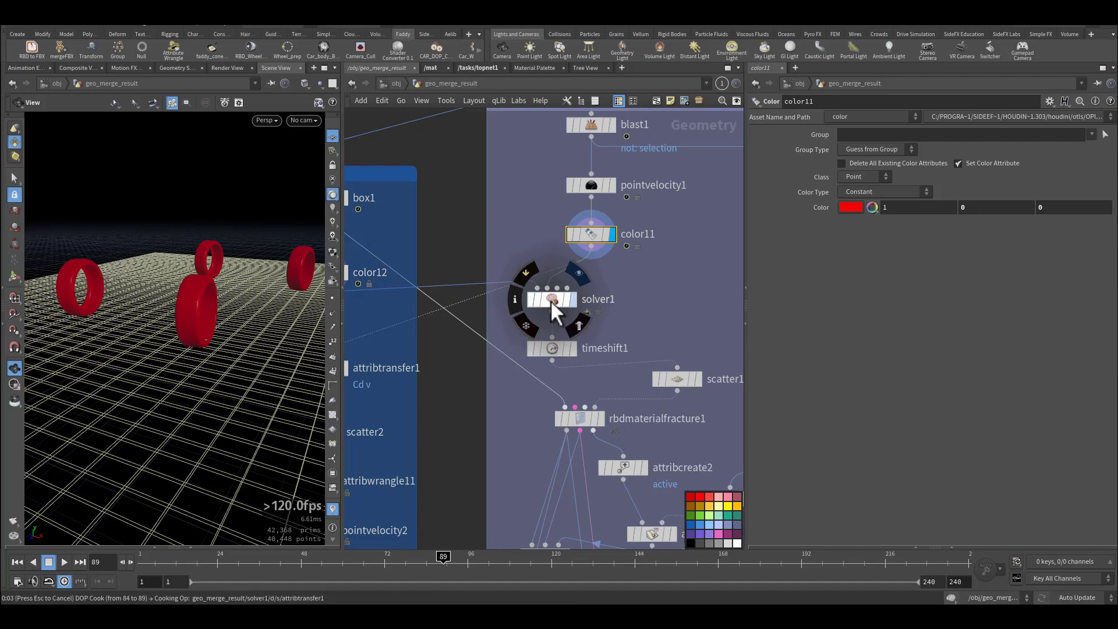
double_click(551, 300)
scroll(492, 315, "up", 5)
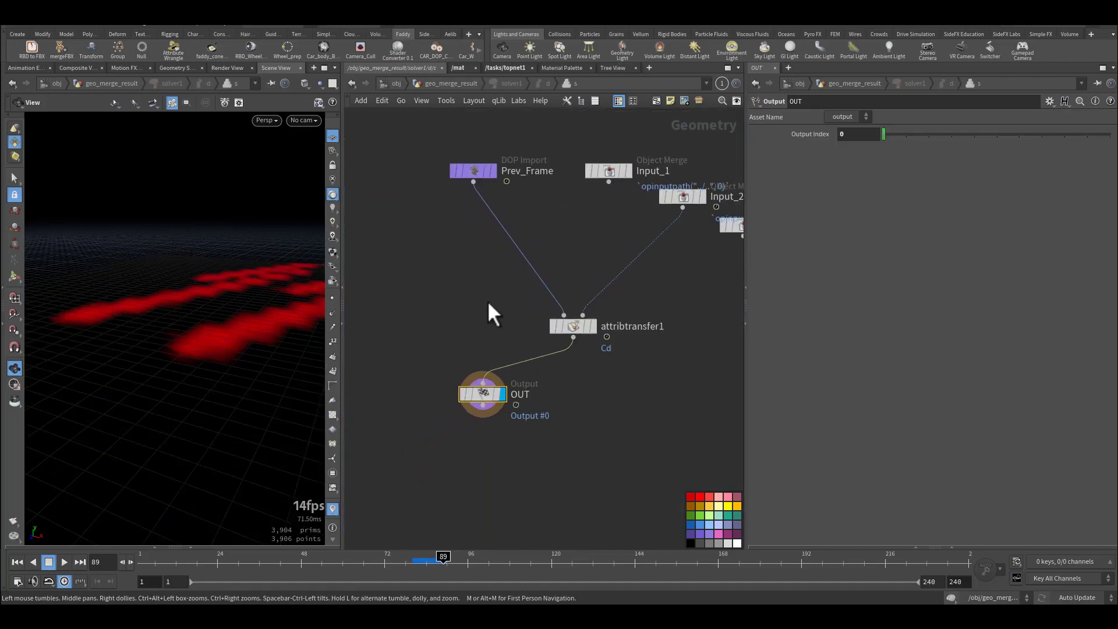
middle_click_drag(457, 264, 431, 344)
left_click_drag(424, 287, 462, 197)
middle_click_drag(557, 294, 423, 258)
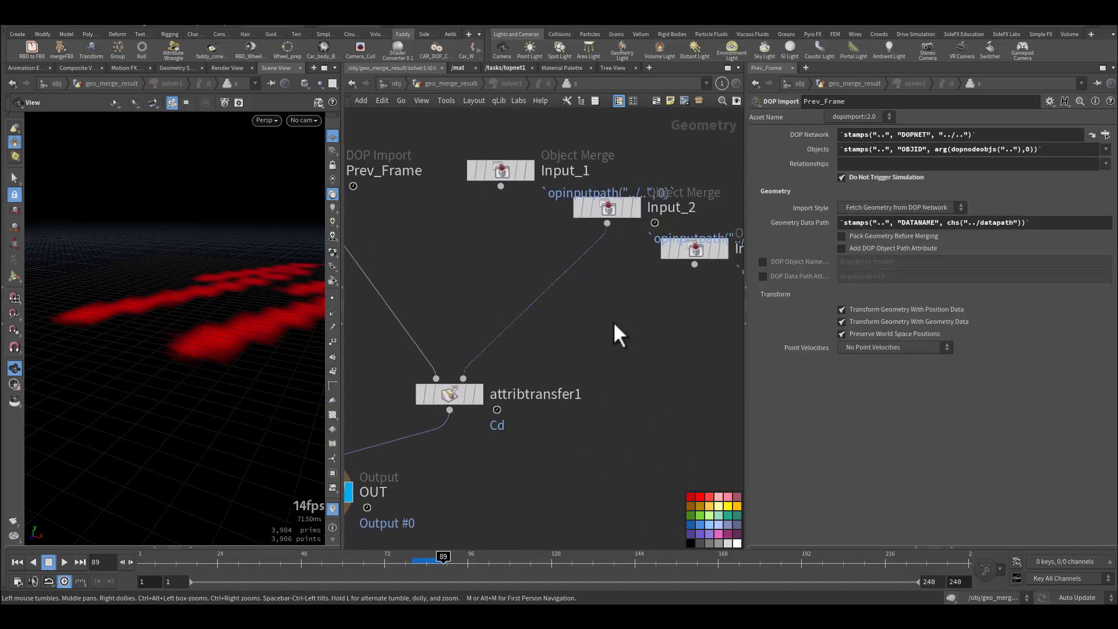
left_click_drag(617, 332, 587, 184)
middle_click_drag(577, 387, 580, 236)
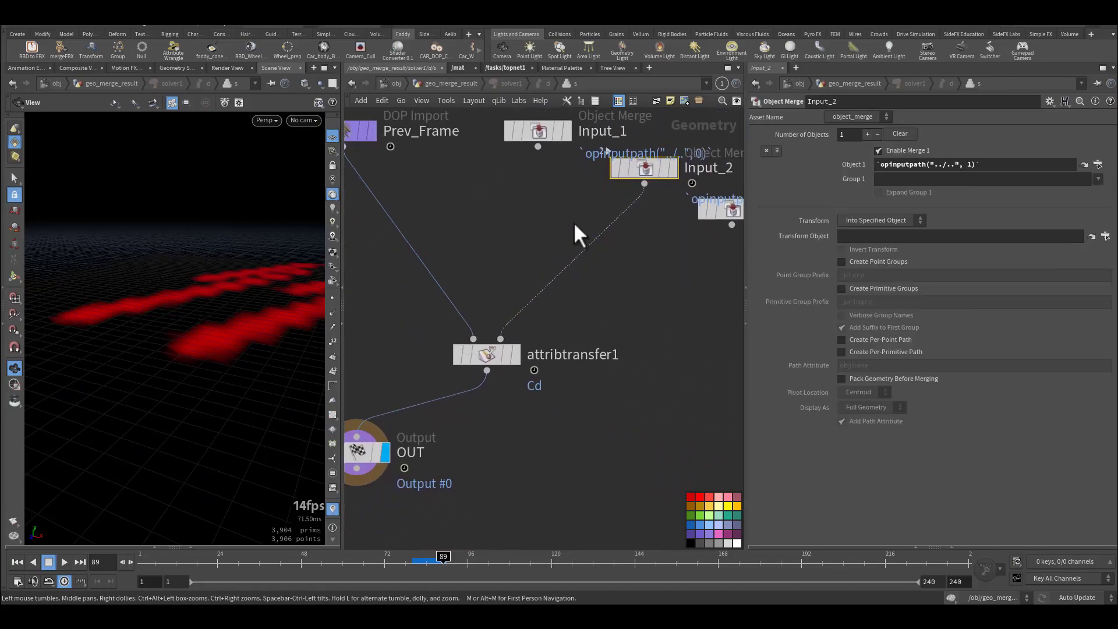
Check solver1's input connections in geo_merge_result, re-enter the solver and review attribtransfer1's conditions and transferred attributes.
left_click(451, 83)
scroll(549, 291, "up", 5)
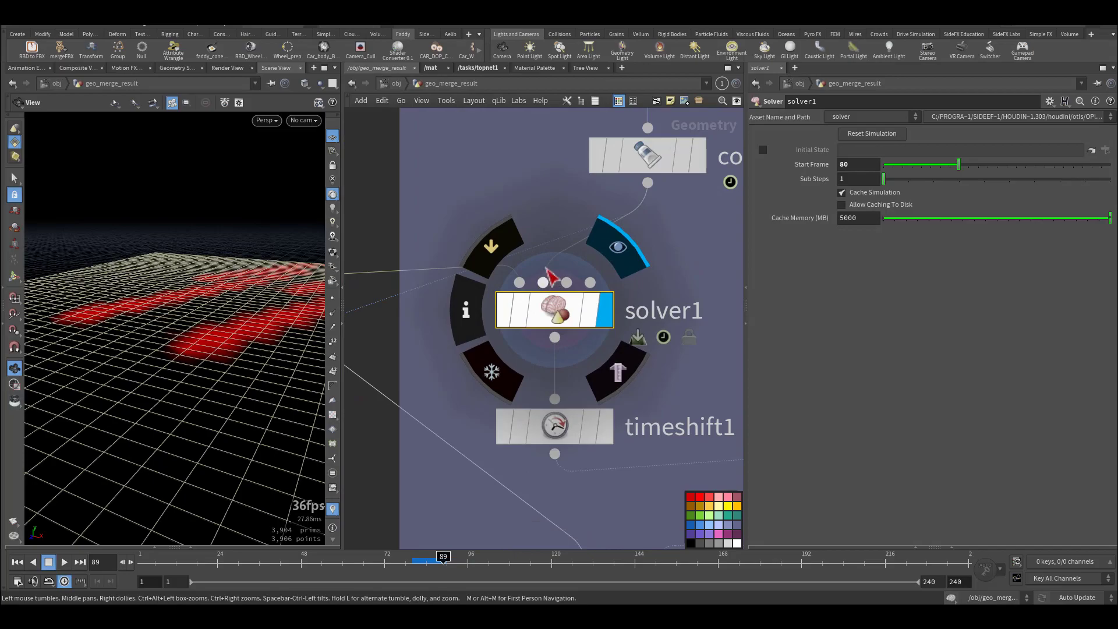
double_click(550, 310)
middle_click_drag(539, 417, 585, 370)
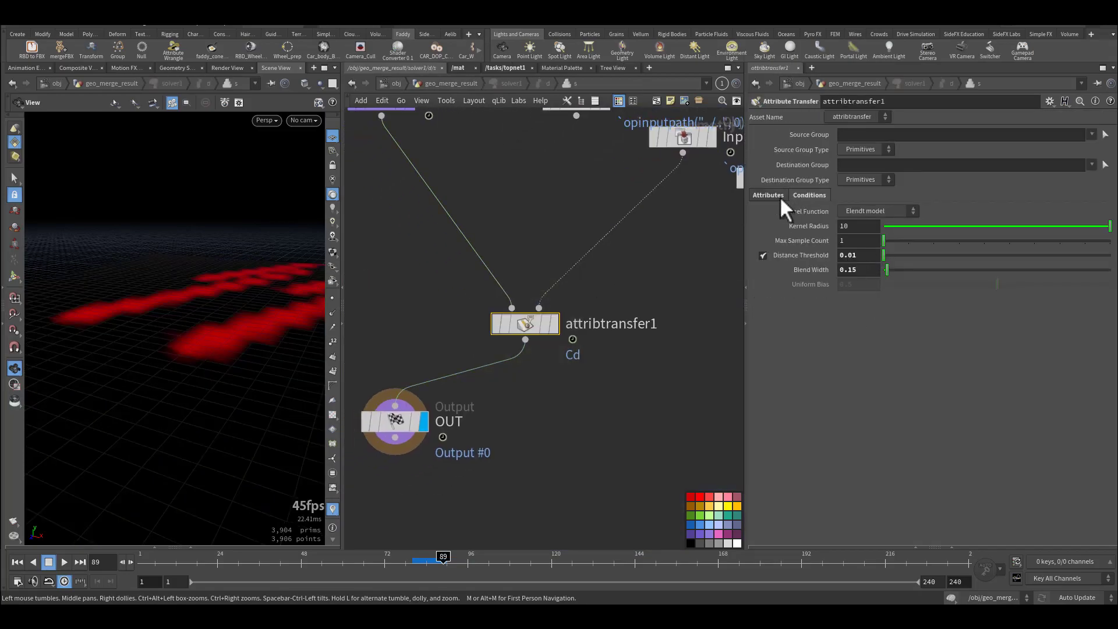
left_click(786, 195)
left_click(841, 240)
left_click_drag(568, 381, 578, 394)
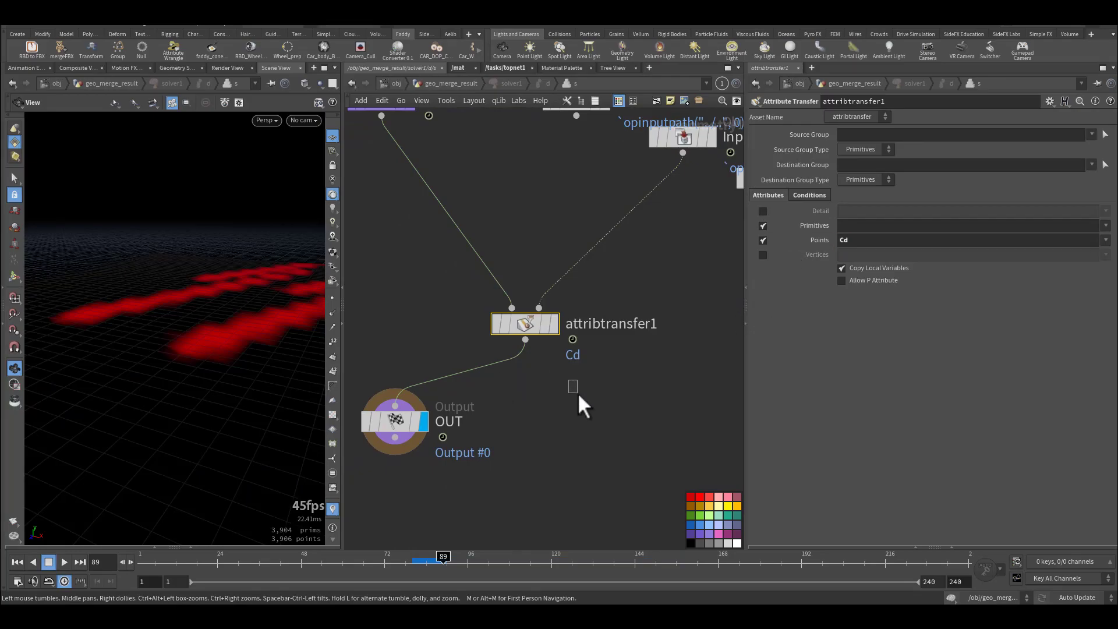
left_click_drag(260, 310, 245, 373)
Select the solver's OUT node, rewind to frame 40 and play the simulation while viewing the tire tracks on the ground.
left_click(380, 390)
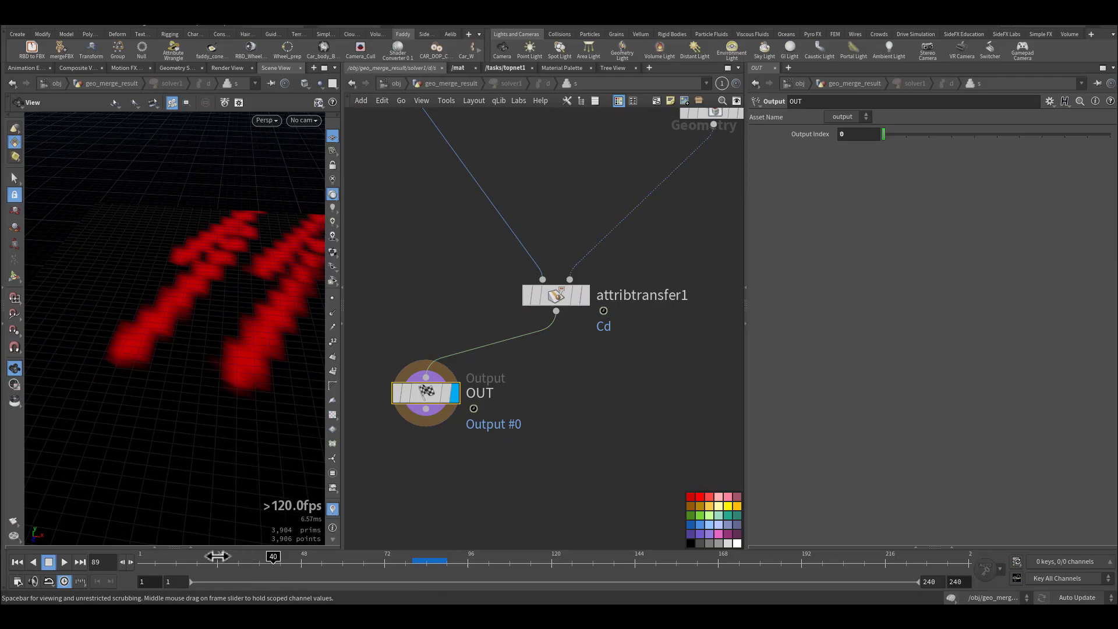
left_click(64, 563)
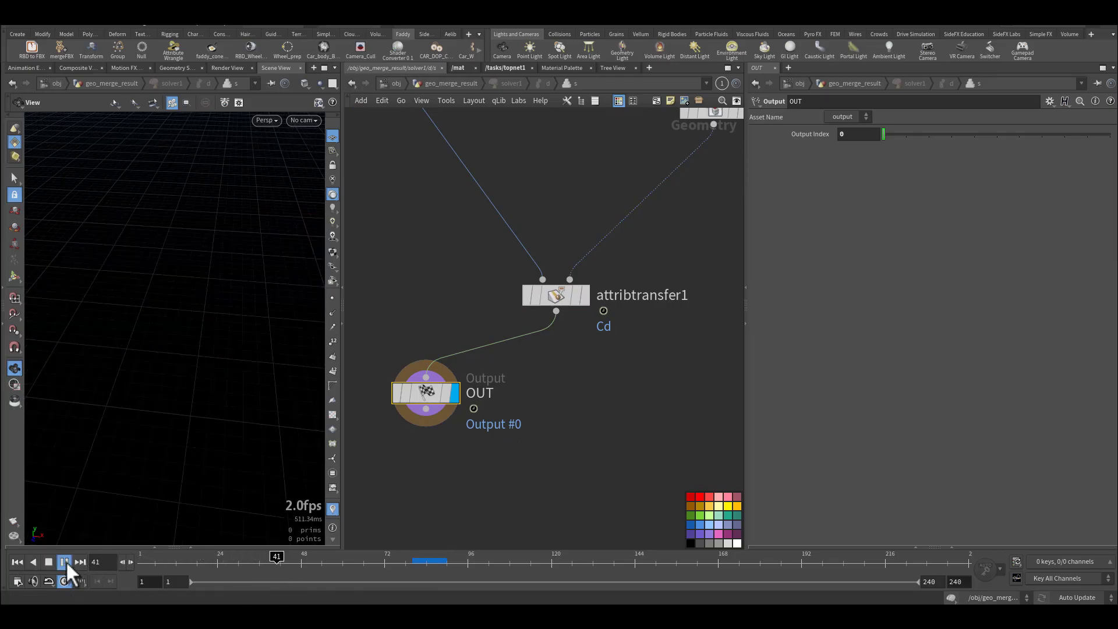
right_click_drag(131, 437, 127, 438)
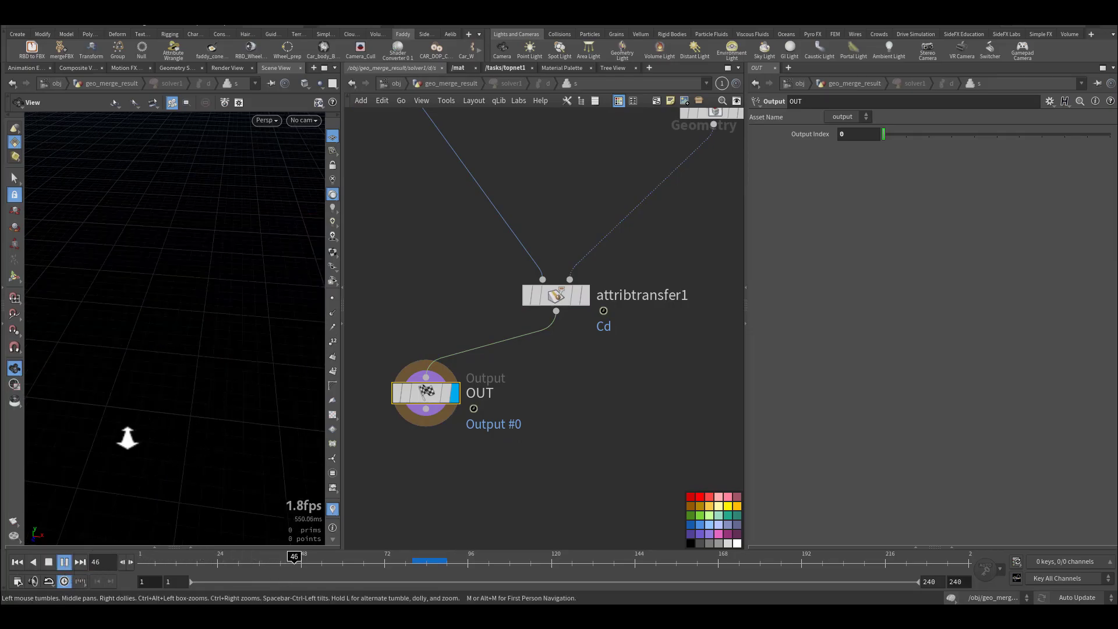
middle_click_drag(127, 437, 211, 423)
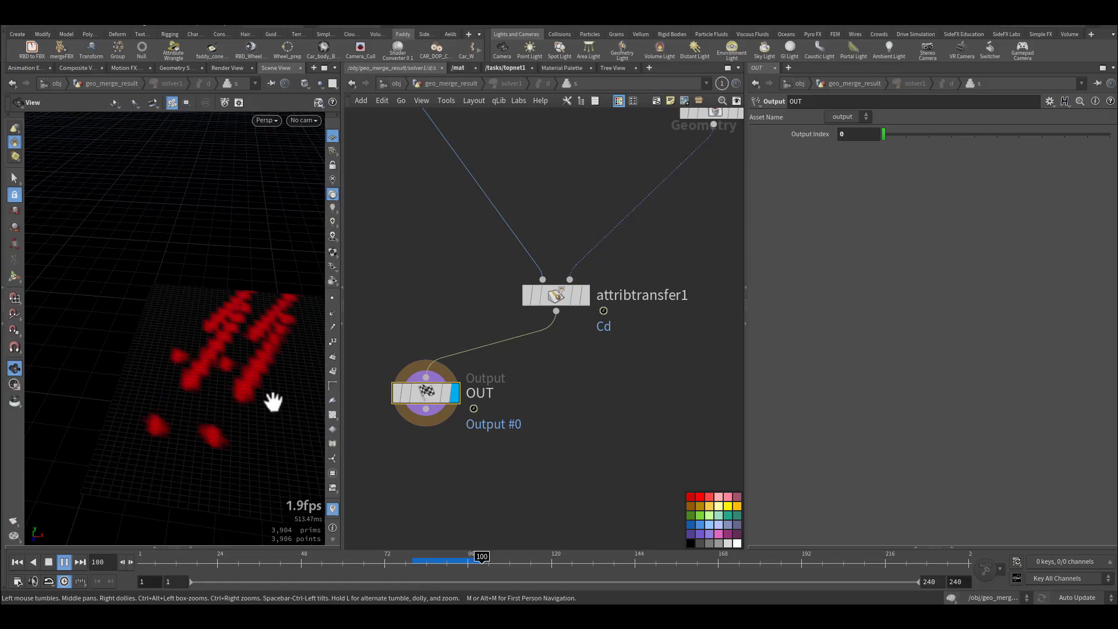
Rewind to frame 78, return to the geo_merge_result network and play solver1's tire tracks over the ground grid.
left_click(405, 558)
left_click(440, 84)
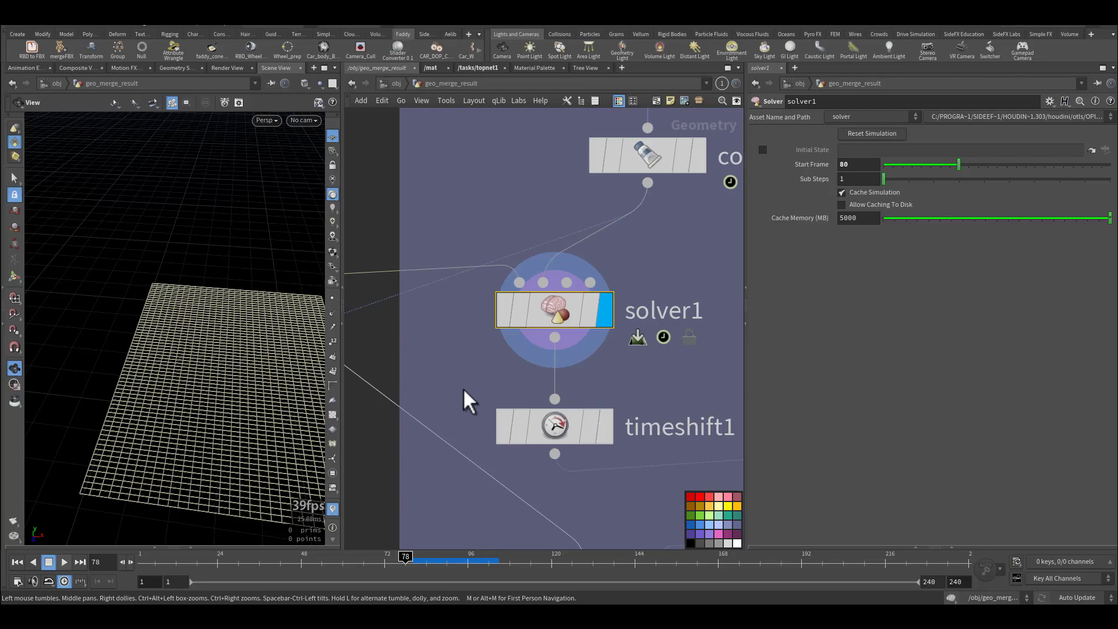
left_click(65, 562)
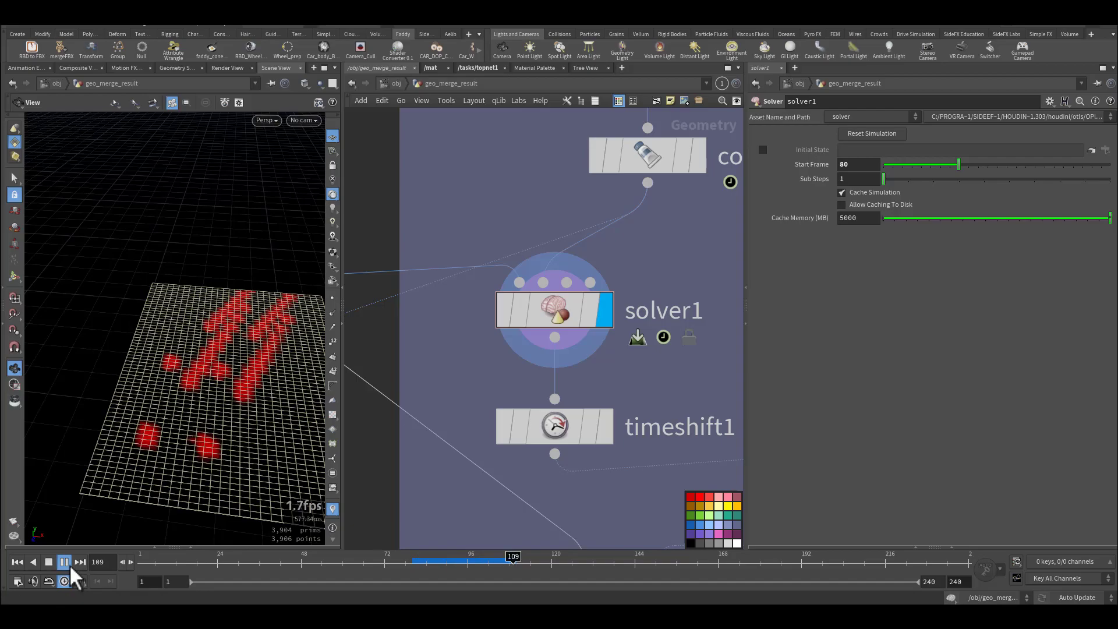
left_click(69, 565)
middle_click_drag(653, 389, 560, 344)
scroll(564, 378, "down", 2)
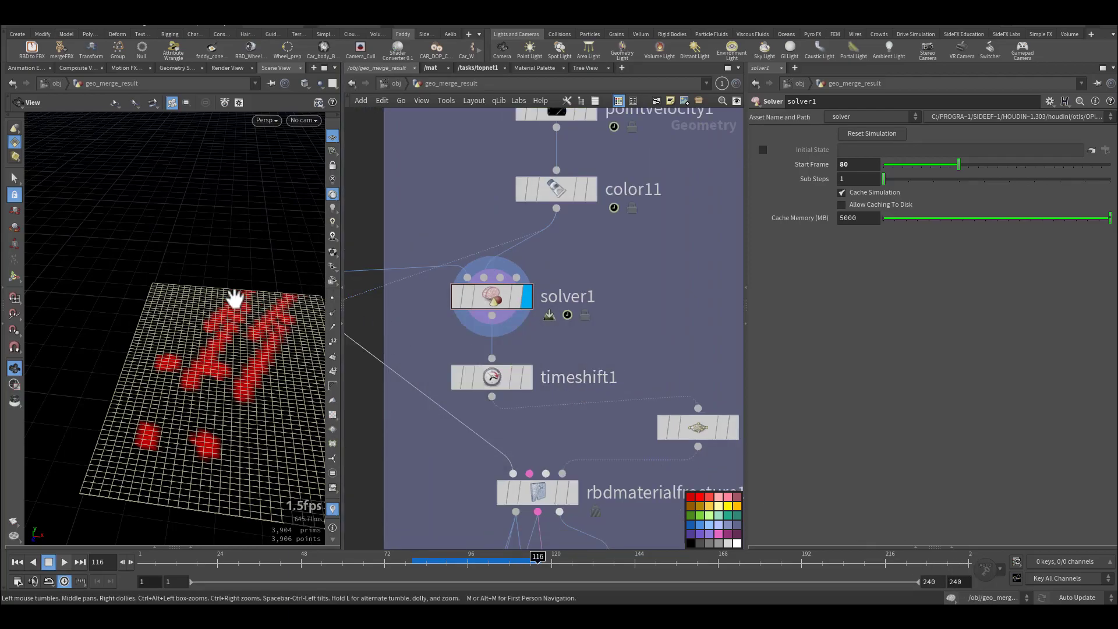
Examine the accumulated tire tracks at frame 240 and trace the connection from box1 into rbdmaterialfracture1.
mouse_move(528, 382)
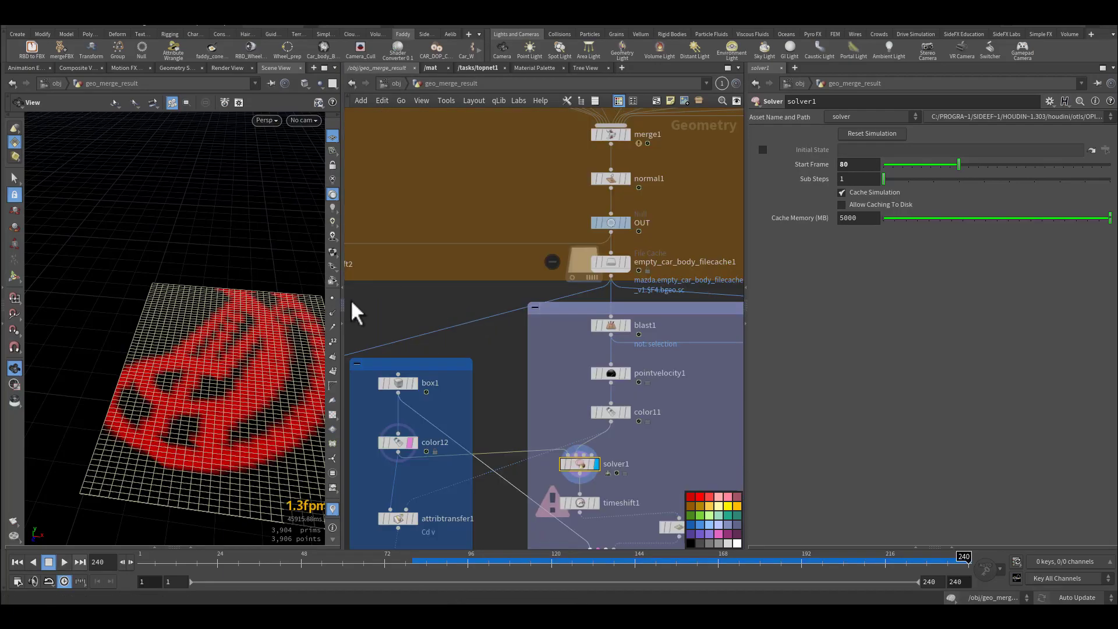
left_click_drag(234, 412, 208, 280)
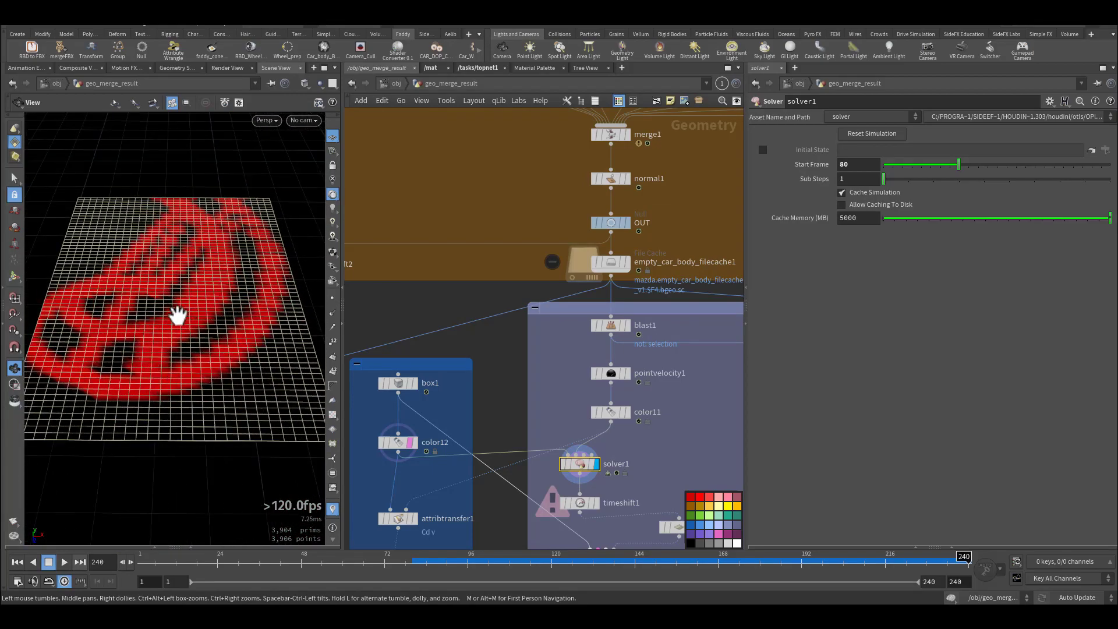
scroll(495, 408, "down", 6)
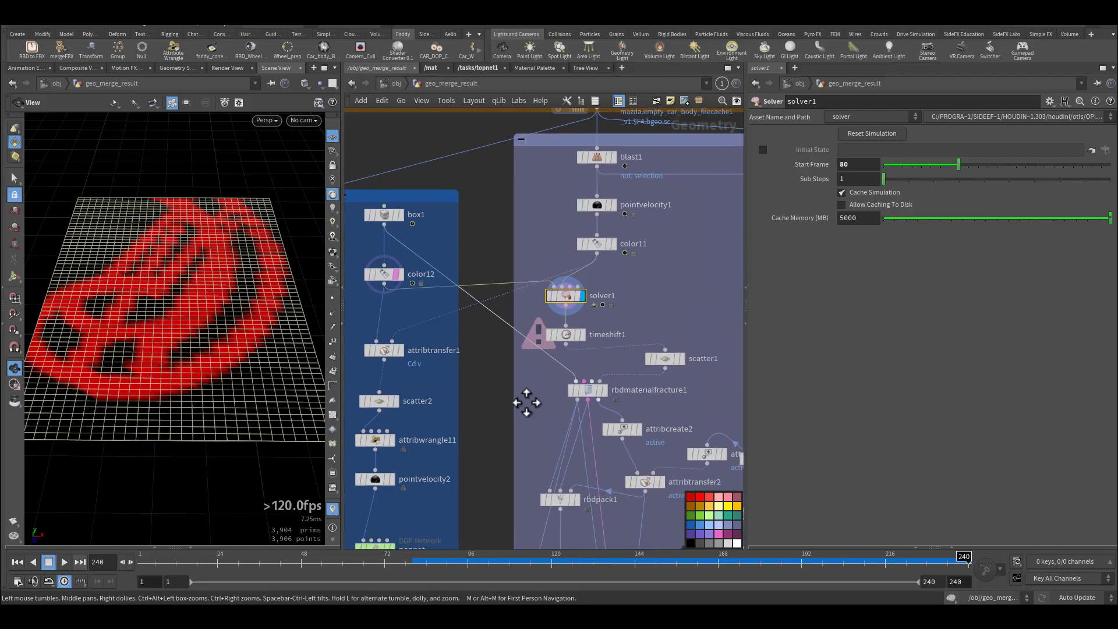
middle_click_drag(518, 381, 560, 384)
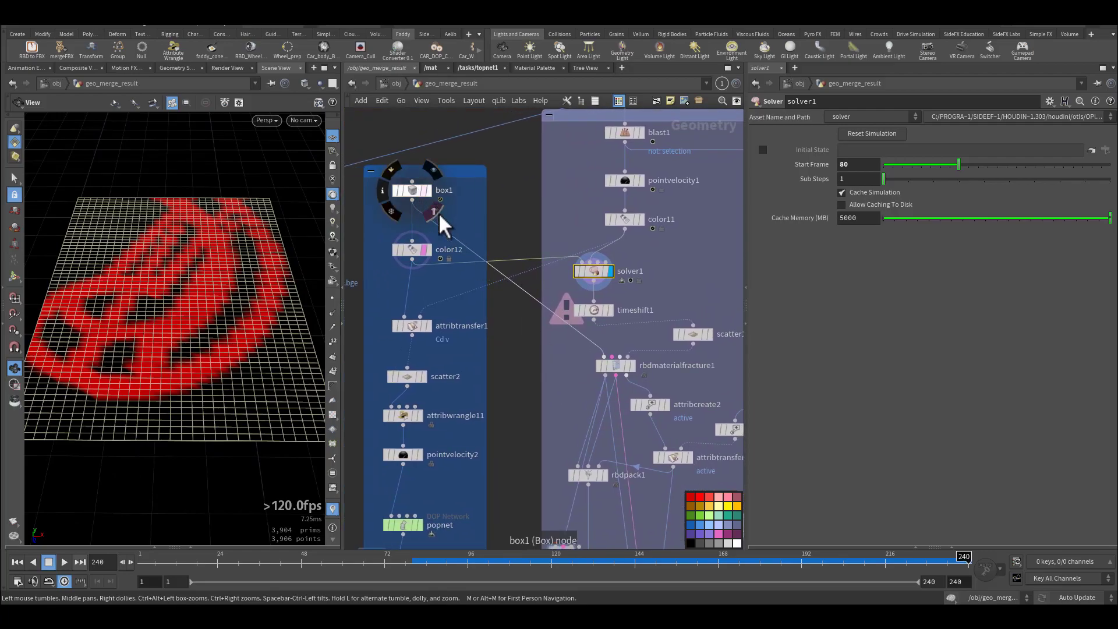
mouse_move(623, 366)
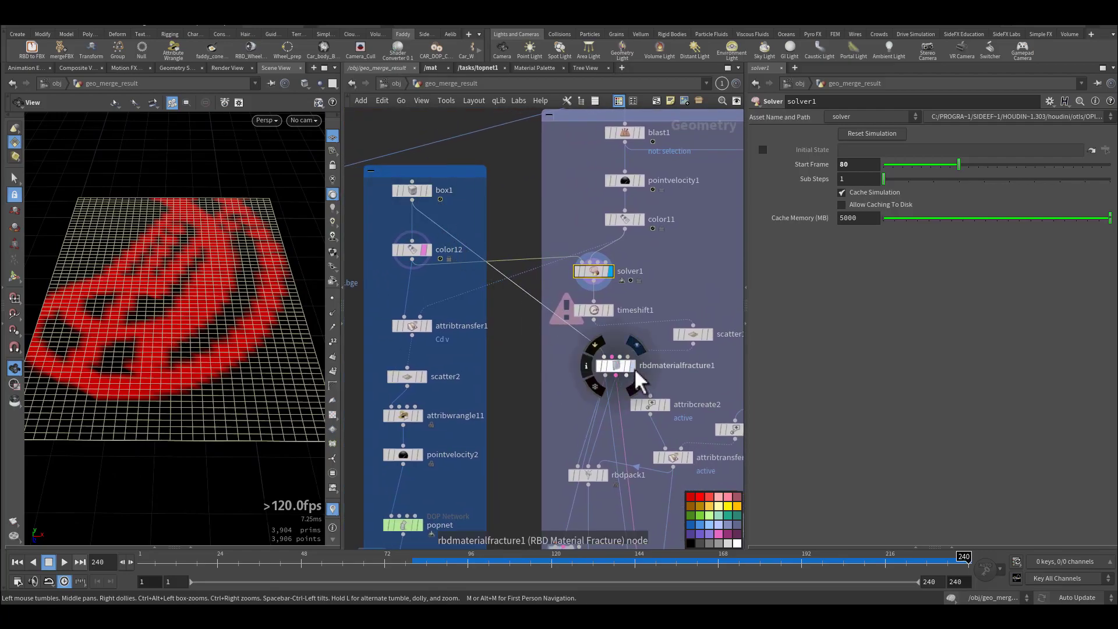
Rewind to frame 1, then select and display rbdmaterialfracture1 to view the fractured ground.
left_click(18, 563)
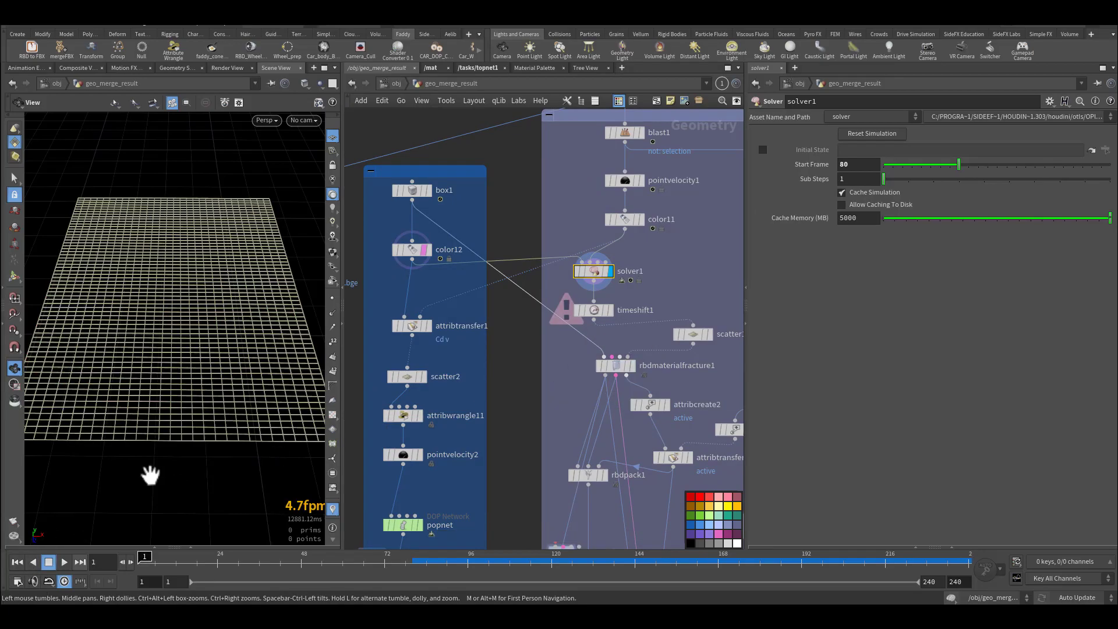
scroll(622, 362, "up", 6)
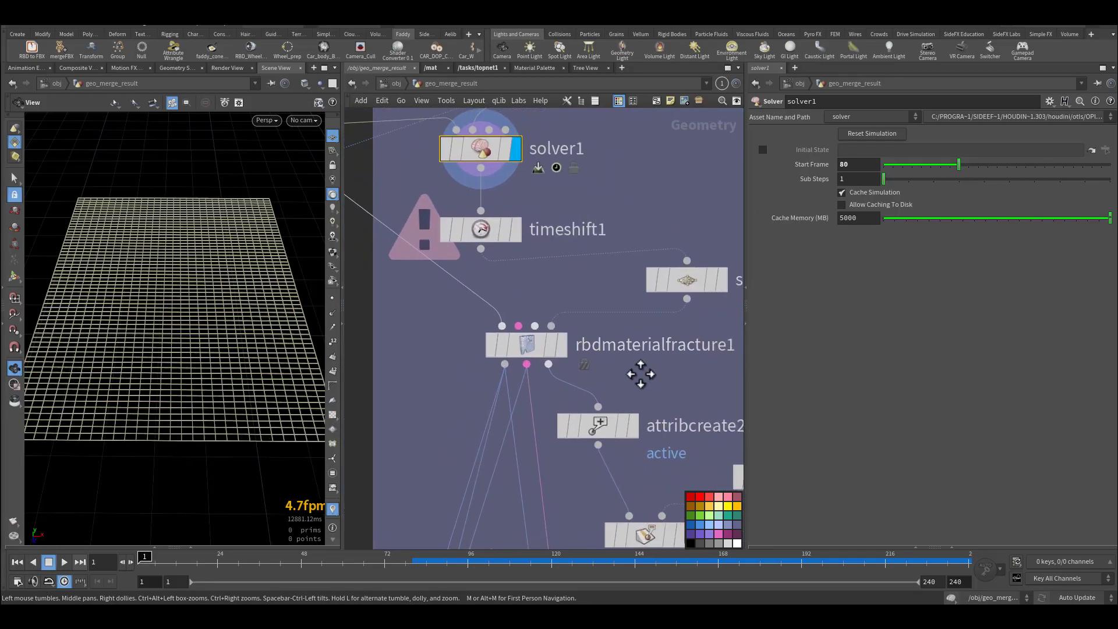
left_click(528, 342)
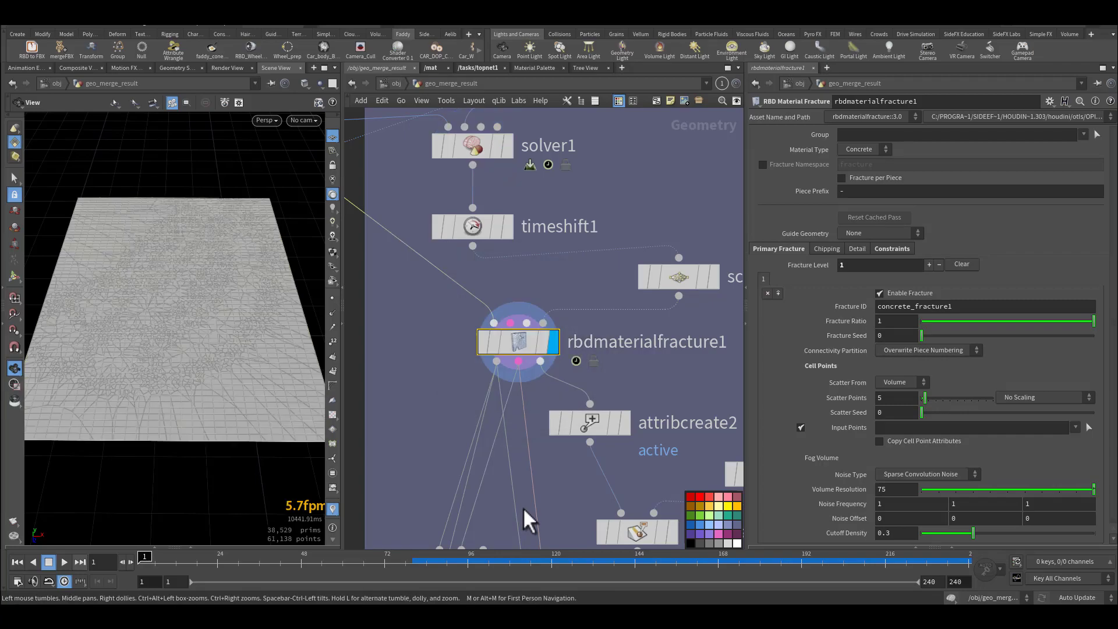
Display scatter1 and check its point distribution, Force Total Count and Density Attribute settings.
left_click(711, 275)
left_click_drag(187, 333, 290, 324)
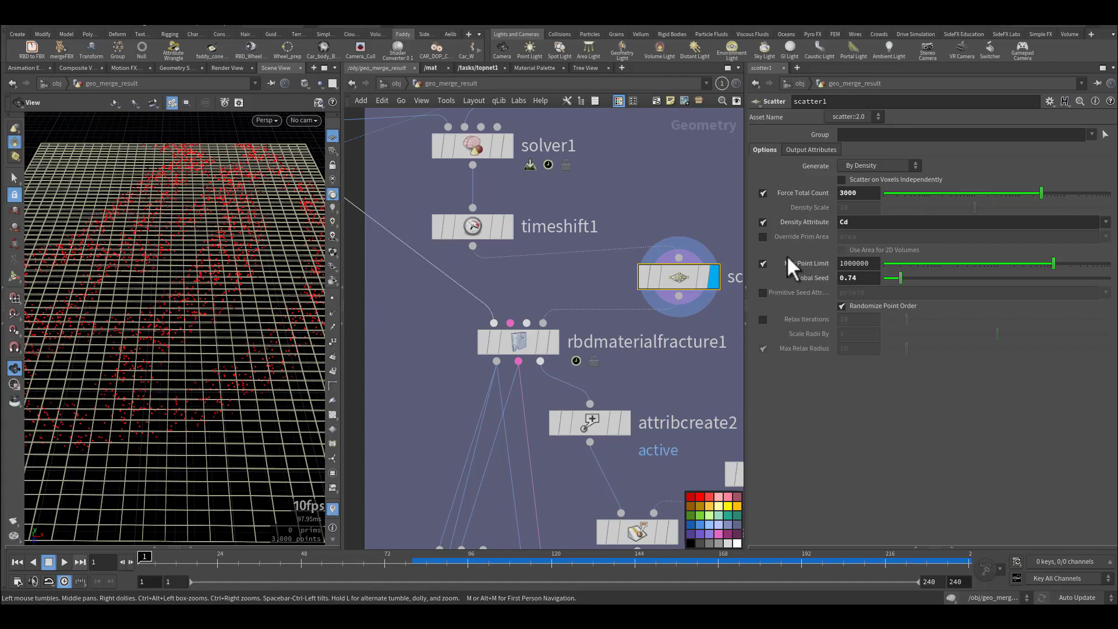
left_click(852, 223)
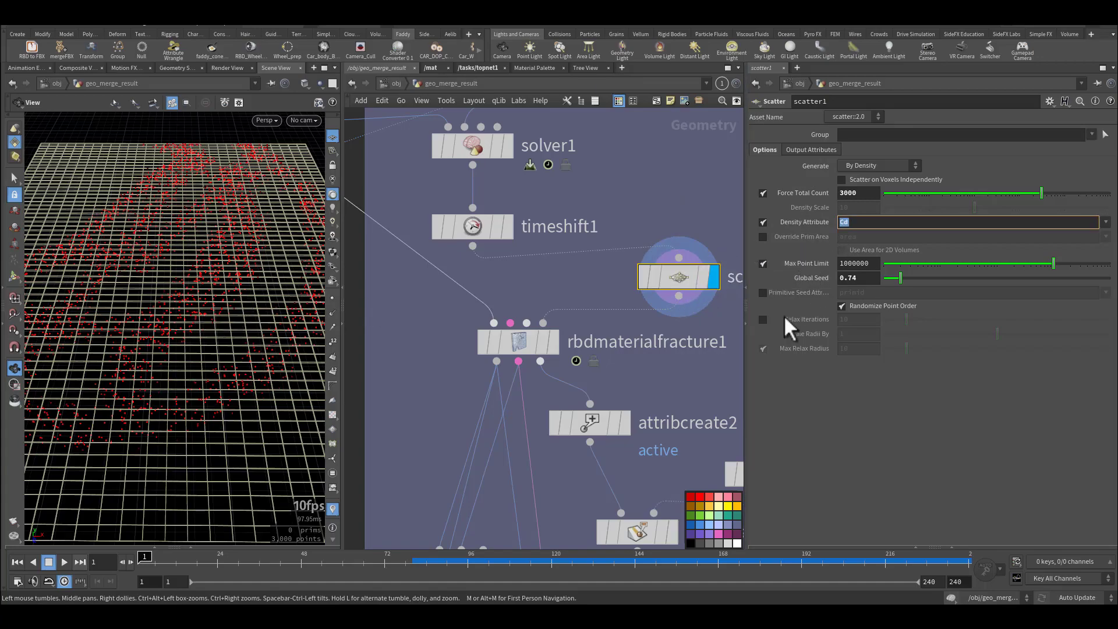
left_click_drag(274, 339, 226, 337)
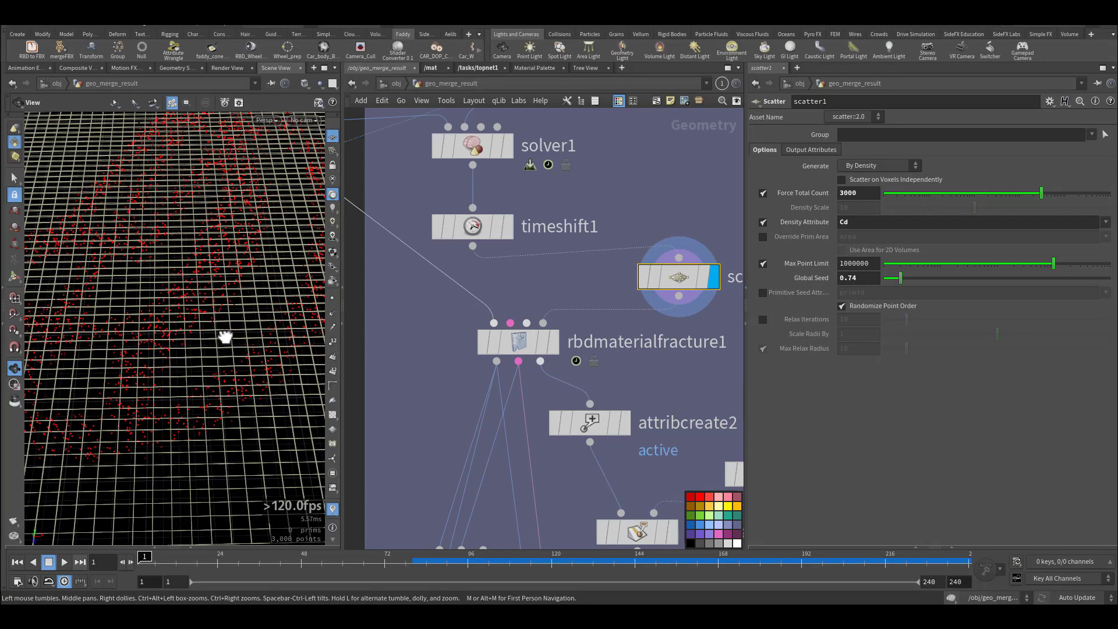
left_click(852, 193)
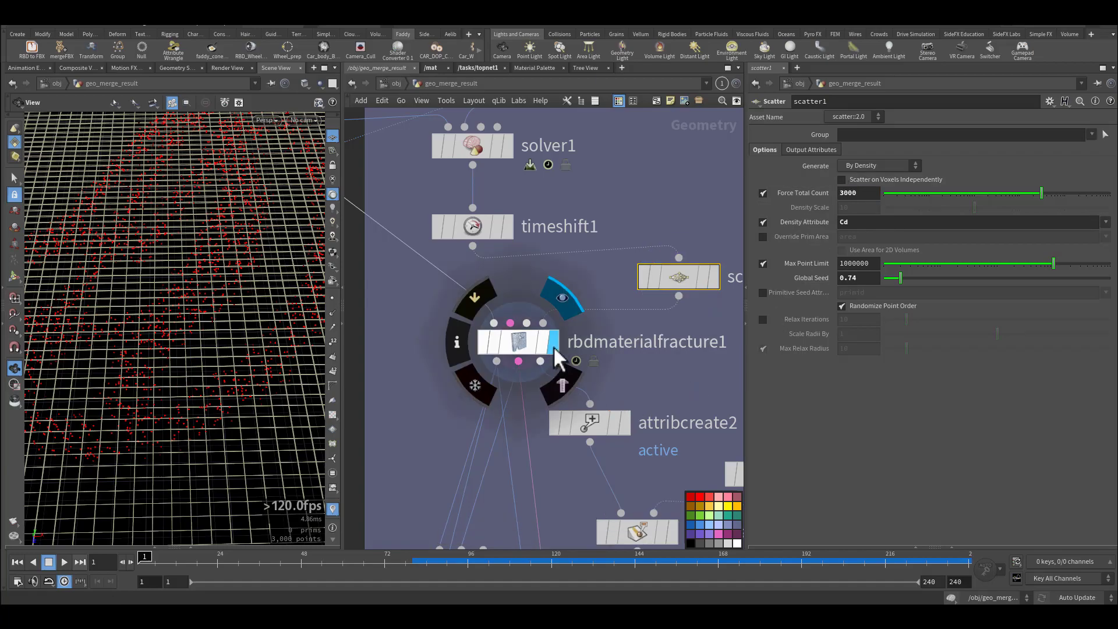
Display rbdmaterialfracture1 again and examine the size and distribution of the ground fracture pieces up close.
left_click(553, 344)
right_click_drag(221, 316, 247, 327)
left_click_drag(247, 327, 195, 332)
middle_click_drag(190, 337, 256, 269)
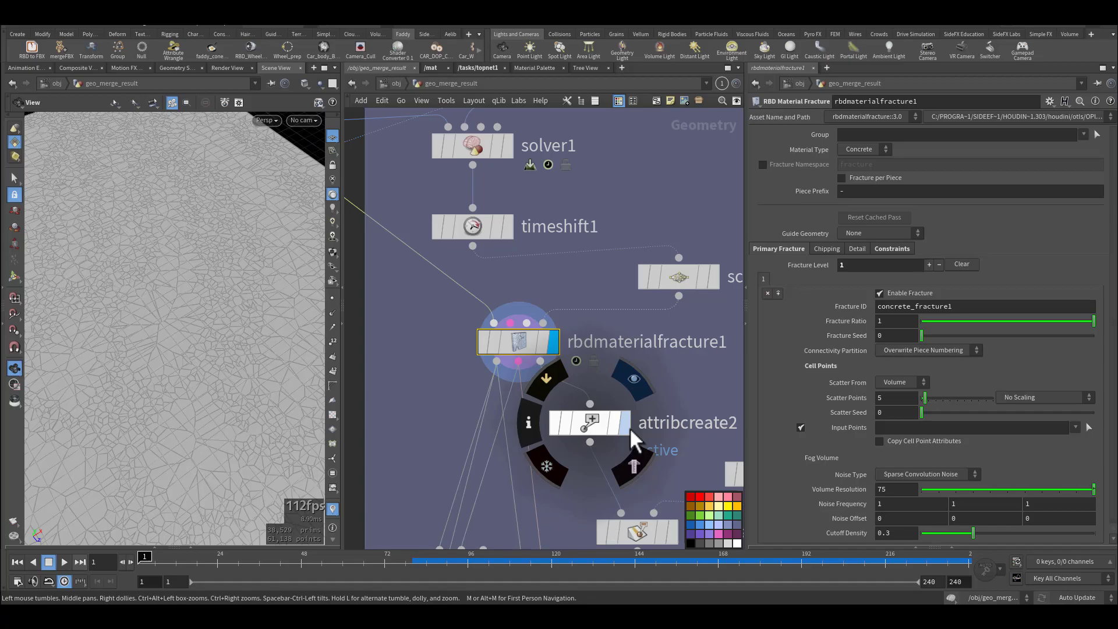
Select and display attribcreate2, checking its active attribute settings and the fractured ground geometry from several angles.
left_click(593, 423)
key("f")
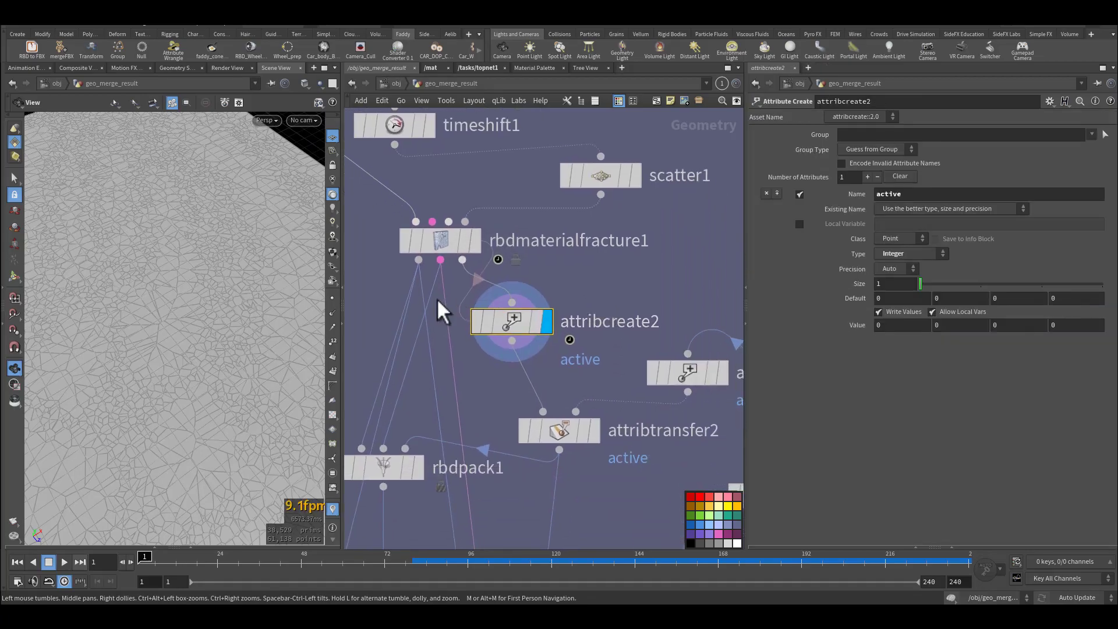
right_click_drag(242, 322, 207, 334)
left_click_drag(208, 334, 162, 347)
right_click_drag(162, 347, 283, 335)
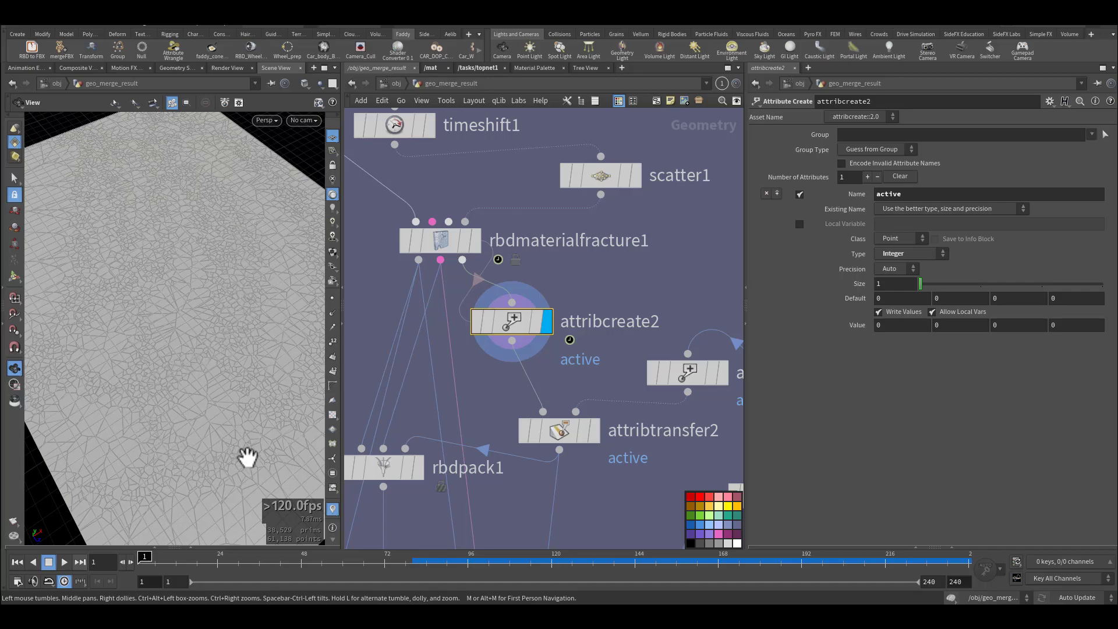
left_click_drag(152, 392, 138, 317)
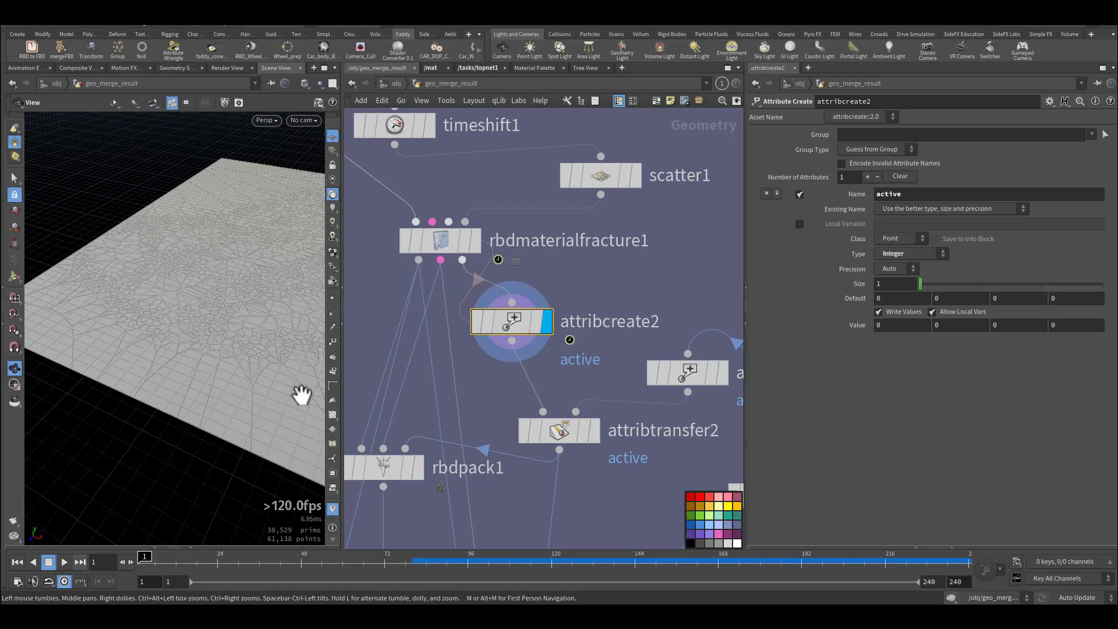
Trace the connections around attribcreate1, attribcreate2 and attribtransfer2, including the link from merge3 in the tire collider branch.
middle_click_drag(611, 368, 520, 413)
scroll(521, 414, "down", 3)
middle_click_drag(603, 396, 567, 335)
left_click_drag(573, 348, 626, 314)
middle_click_drag(624, 375, 554, 342)
scroll(554, 345, "down", 3)
scroll(552, 344, "down", 2)
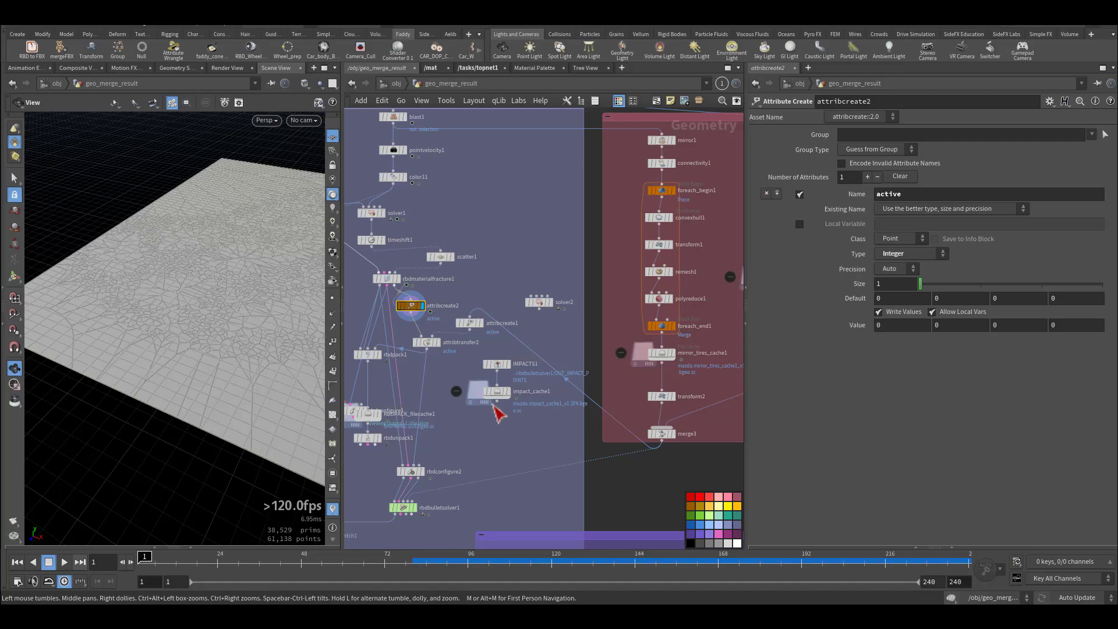
middle_click_drag(449, 377, 508, 393)
middle_click_drag(420, 337, 535, 457)
scroll(537, 365, "up", 1)
scroll(537, 366, "up", 5)
middle_click_drag(636, 317, 510, 381)
middle_click_drag(583, 372, 614, 309)
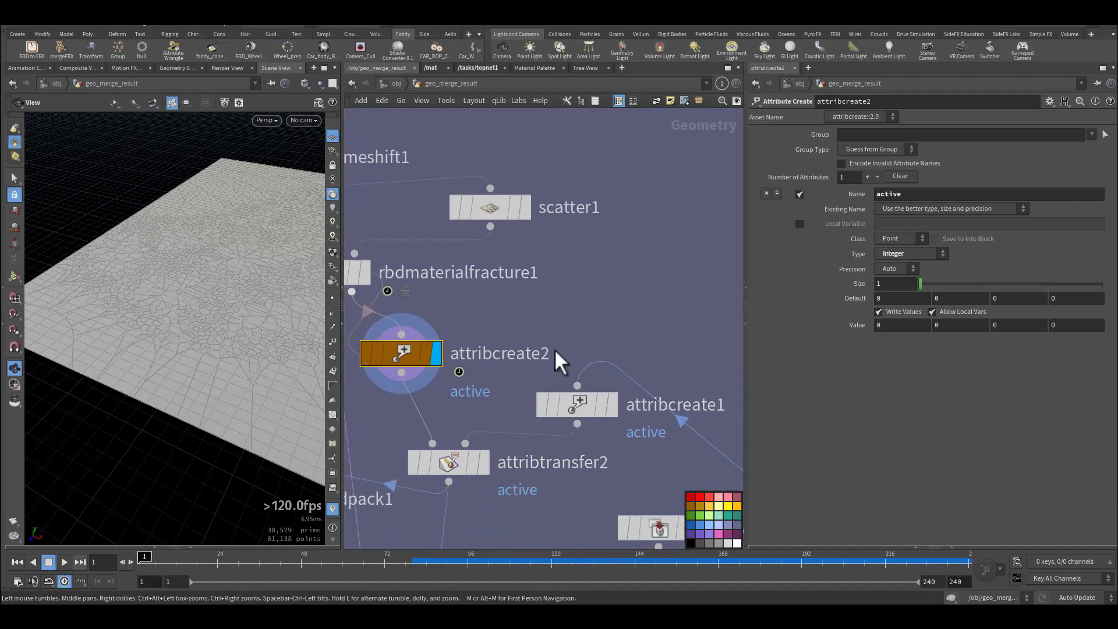
Locate blast1 below empty_car_body_filecache1, display it and move to frame 79 to view the isolated tires.
scroll(555, 349, "down", 5)
scroll(583, 340, "up", 6)
middle_click_drag(534, 374, 645, 468)
scroll(588, 444, "down", 2)
middle_click_drag(252, 309, 140, 358)
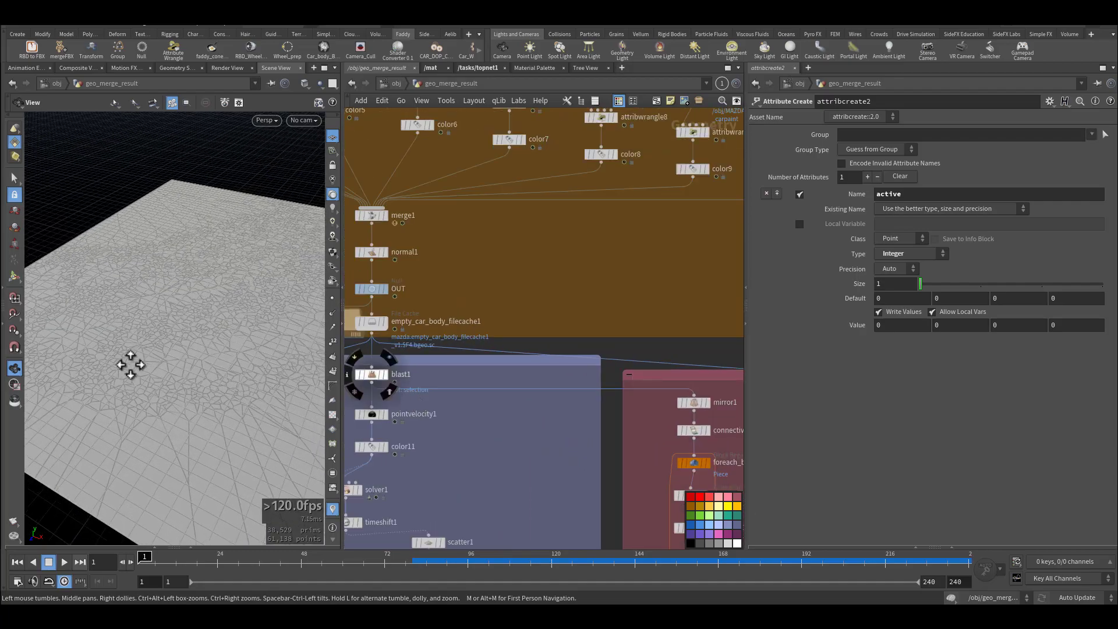
middle_click_drag(265, 302, 204, 305)
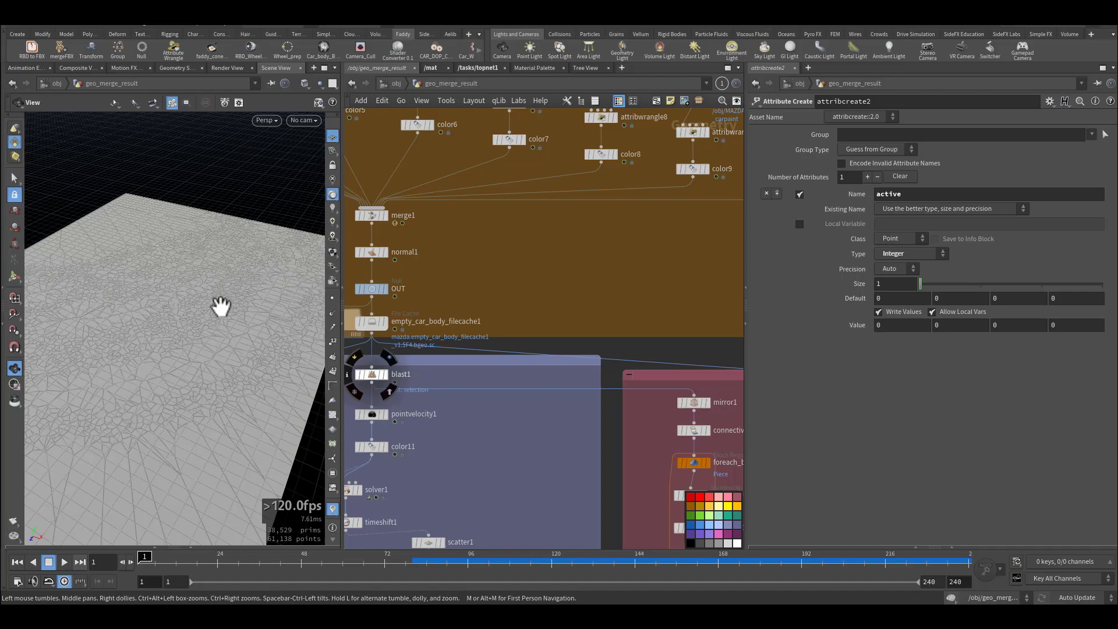
middle_click_drag(622, 422, 568, 417)
scroll(639, 399, "up", 3)
middle_click_drag(471, 404, 675, 402)
middle_click_drag(479, 398, 681, 397)
left_click(515, 348)
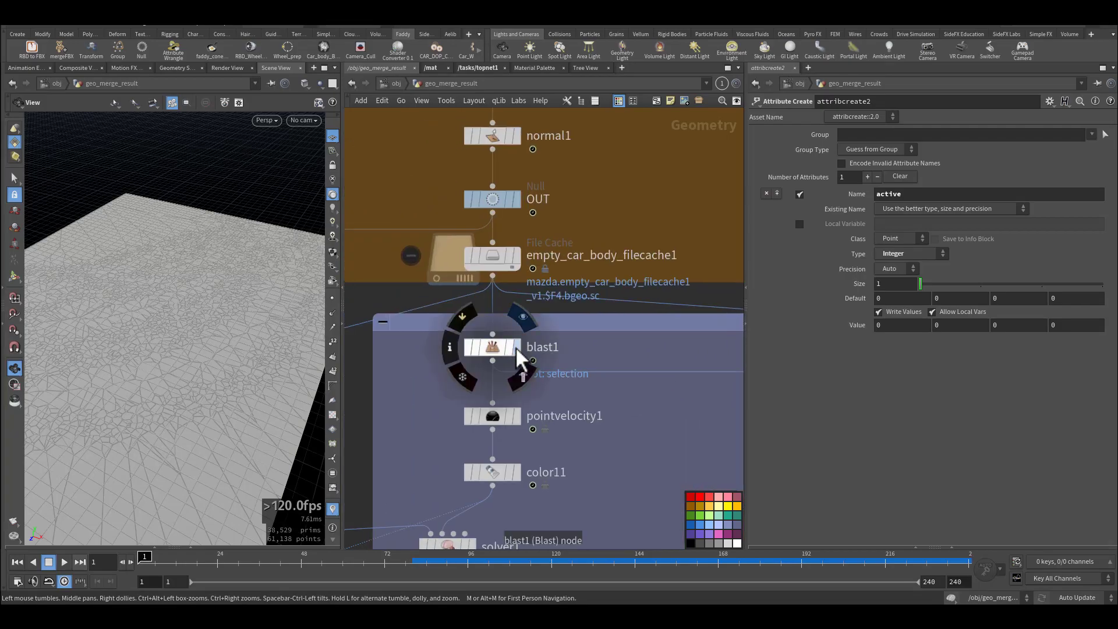
left_click(409, 568)
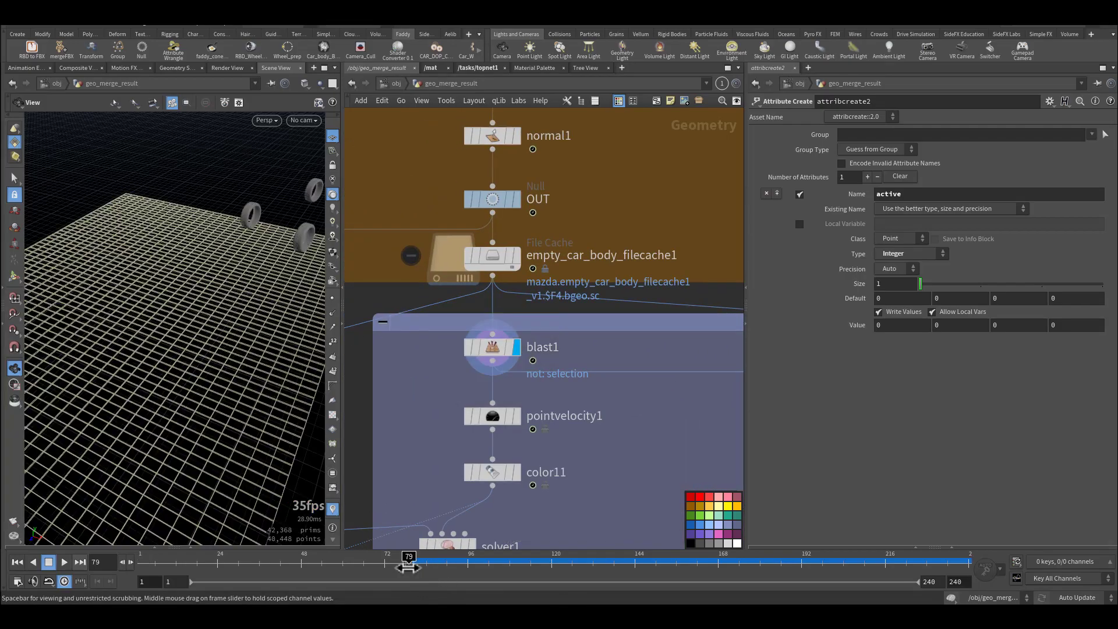
Display mirror1 and connectivity1 in the tire collider branch, then review the nodes inside the for-each loop.
scroll(275, 312, "down", 3)
middle_click_drag(665, 452, 309, 395)
middle_click_drag(572, 416, 469, 404)
left_click_drag(234, 294, 232, 285)
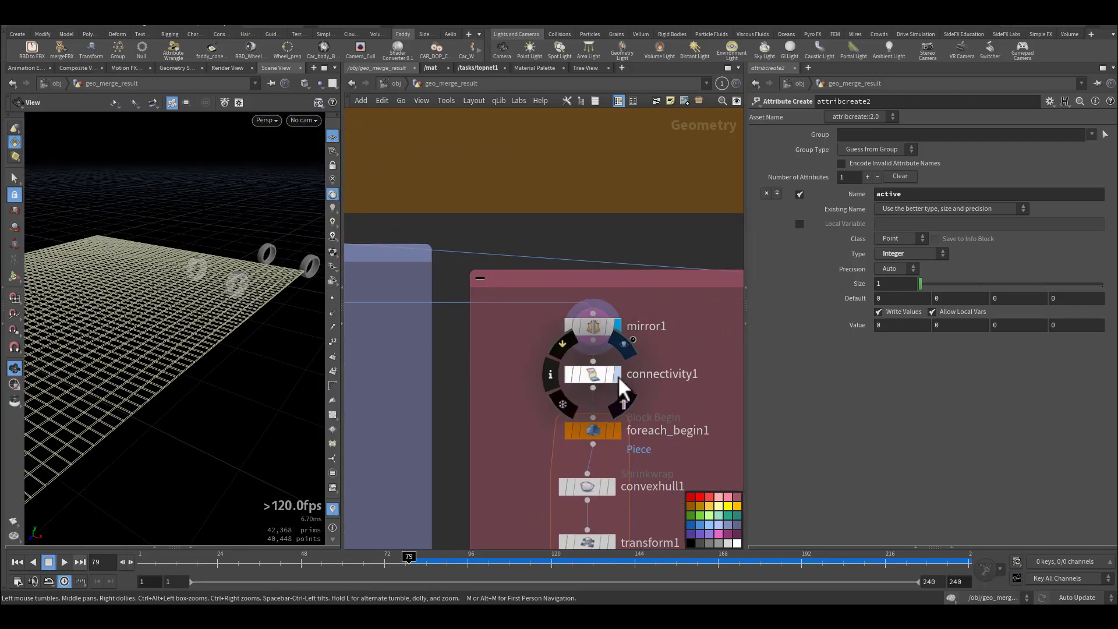
left_click(611, 376)
middle_click_drag(501, 418, 528, 289)
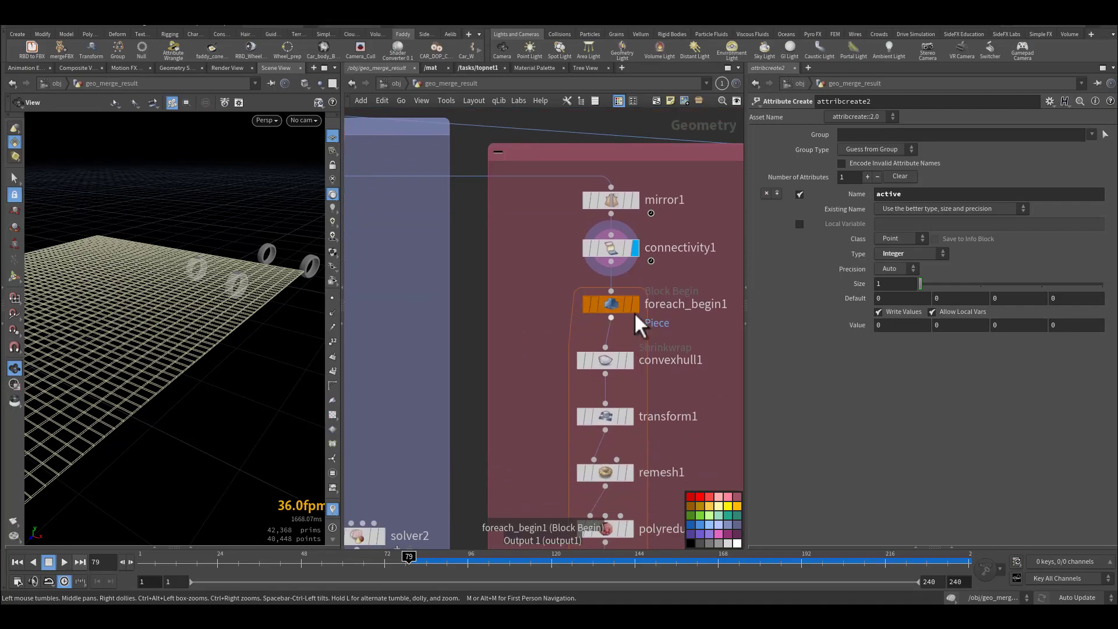
middle_click_drag(539, 410, 547, 304)
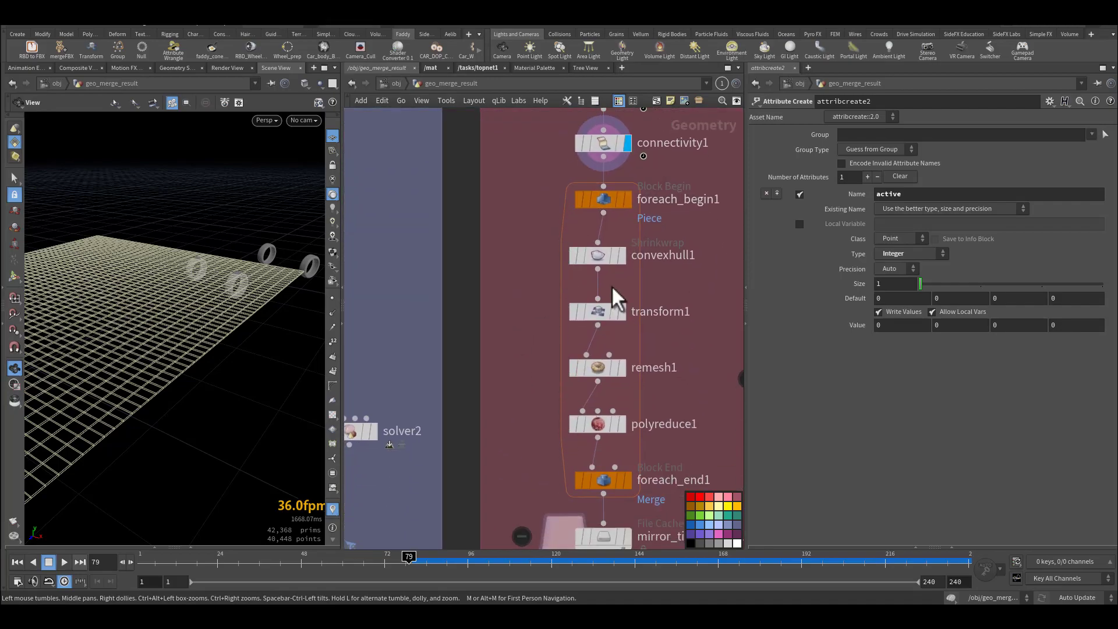
Select convexhull1, set it as both display and template-free output, and inspect the single closed tire at frame 80.
left_click(622, 260)
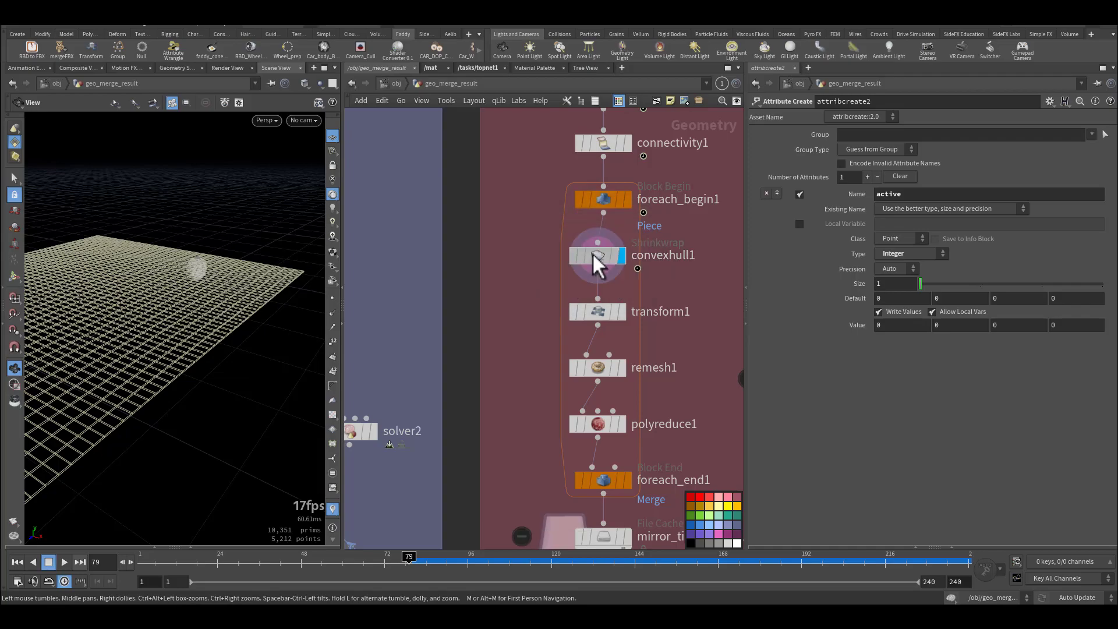
left_click(594, 255)
left_click(613, 261)
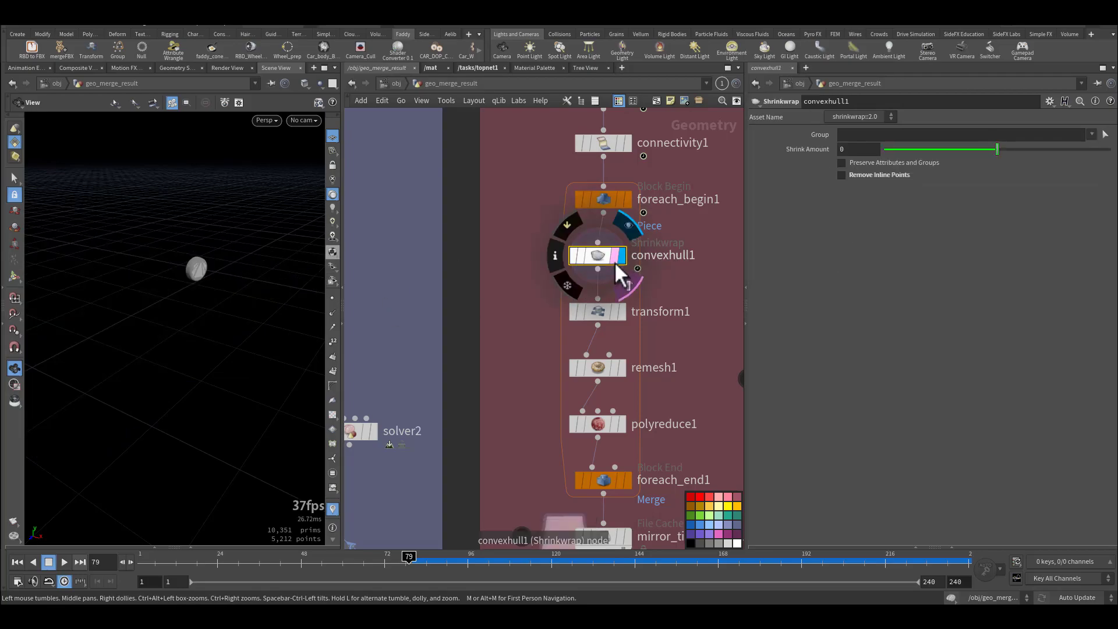
mouse_move(237, 283)
right_mouse_down()
mouse_move(367, 272)
mouse_move(219, 269)
right_mouse_up()
left_click_drag(220, 270, 204, 291)
mouse_move(409, 561)
left_mouse_down()
mouse_move(455, 568)
mouse_move(412, 564)
left_mouse_up()
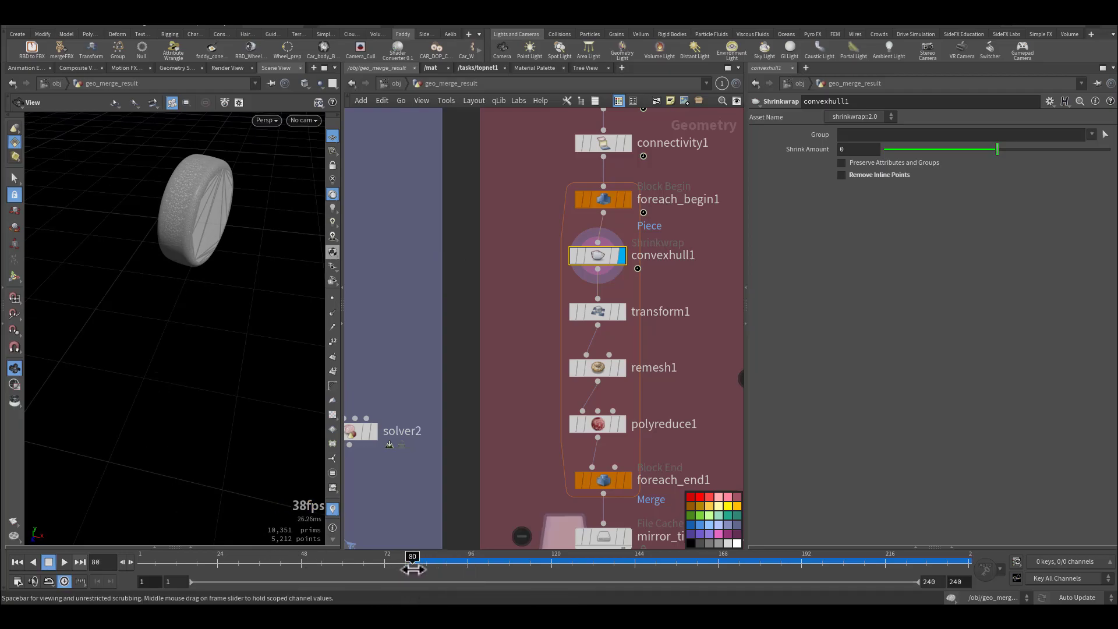
Display transform1, remesh1 and polyreduce1 in turn, checking the transform parameters and the tire's mesh.
mouse_move(620, 313)
left_click(602, 320)
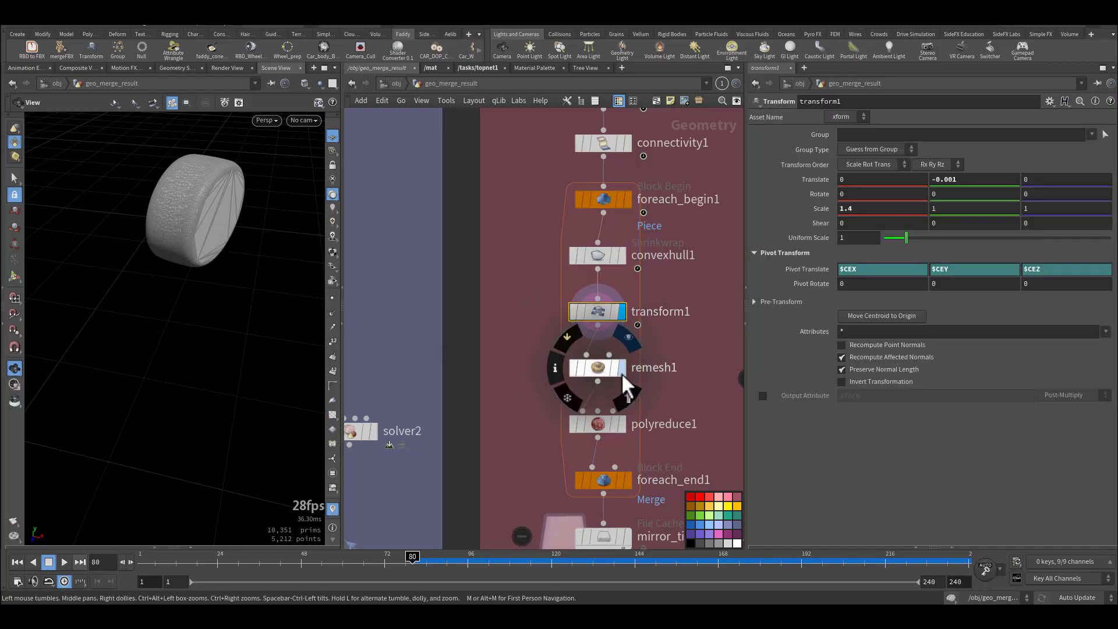
left_click(621, 368)
left_click_drag(200, 294, 209, 274)
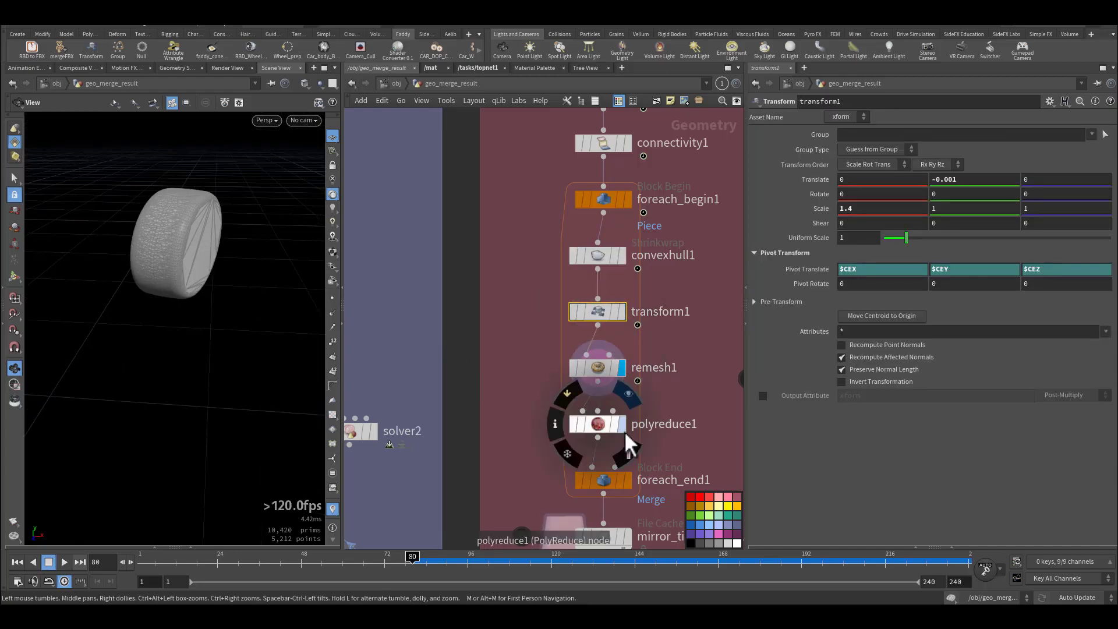
left_click(622, 424)
middle_click_drag(519, 474, 540, 345)
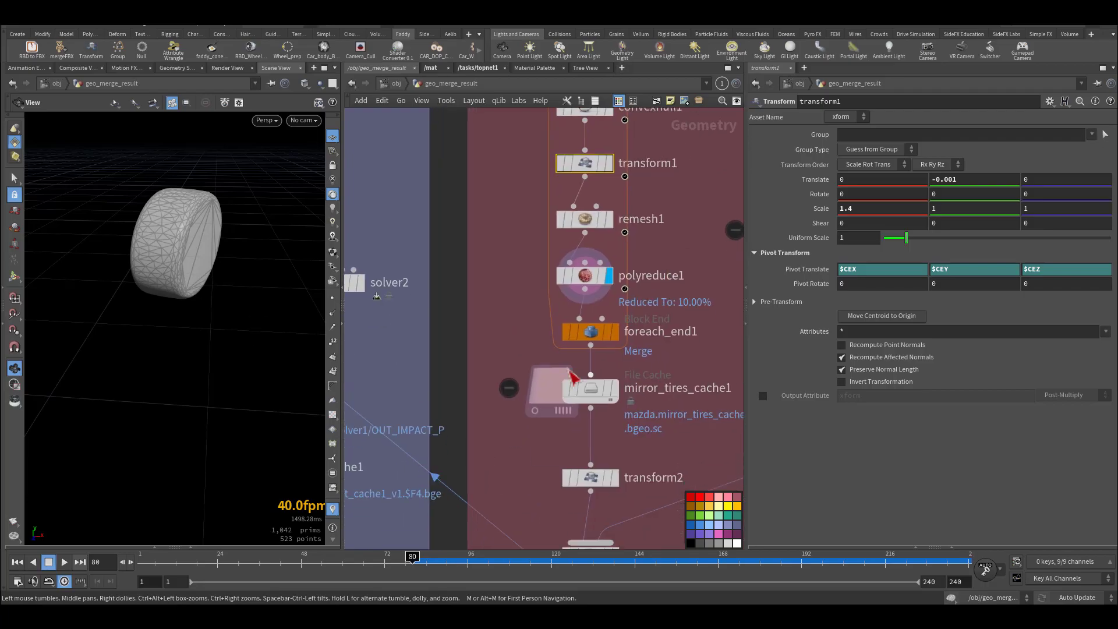
Select and display mirror_tires_cache1, then scrub to frame 81 to view the cached tire colliders.
left_click(616, 389)
right_click_drag(295, 373, 172, 392)
left_click(398, 560)
mouse_move(397, 560)
left_mouse_down()
mouse_move(436, 562)
mouse_move(395, 564)
mouse_move(433, 571)
mouse_move(416, 572)
left_mouse_up()
middle_click_drag(512, 491, 519, 398)
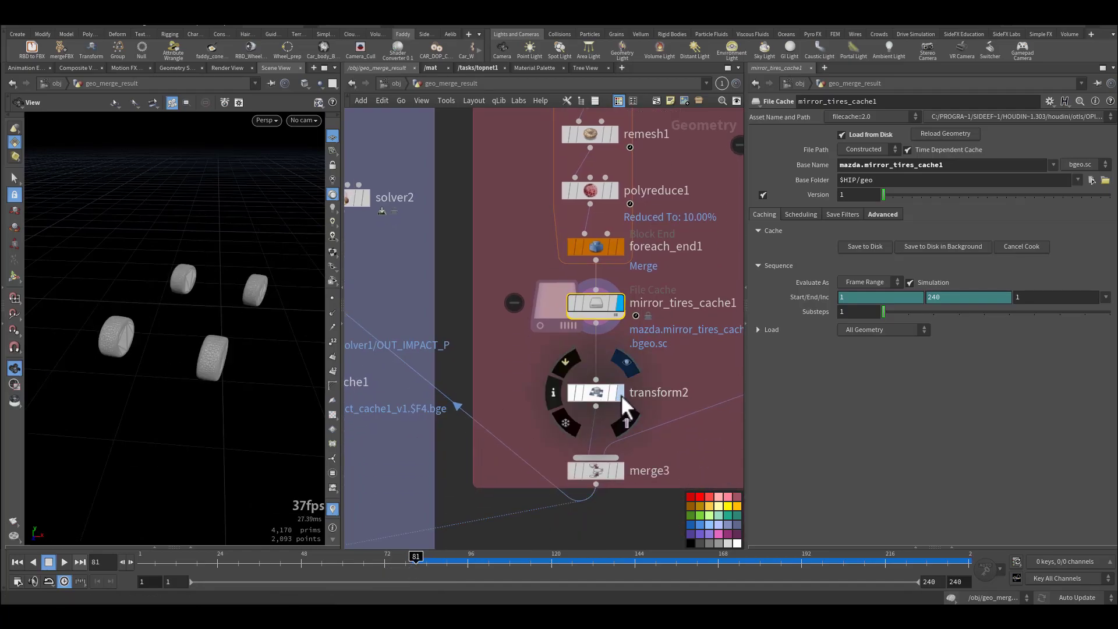
Display transform2 and merge3 in turn to view the tire colliders alone and merged with the car collider.
left_click(621, 393)
left_click_drag(222, 354, 212, 344)
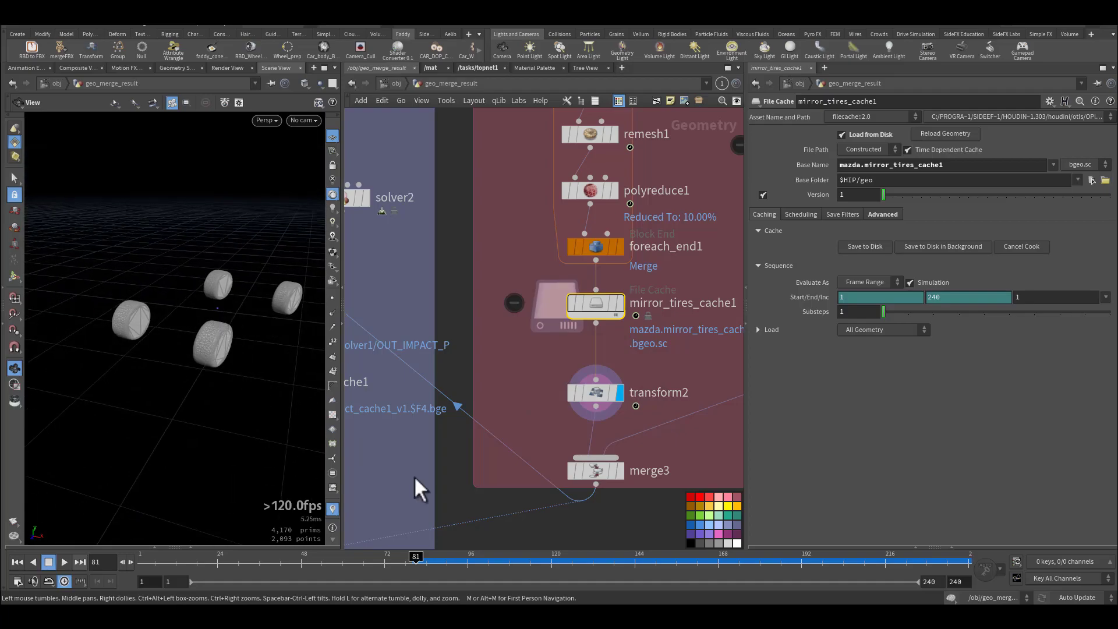
middle_click_drag(564, 415, 598, 335)
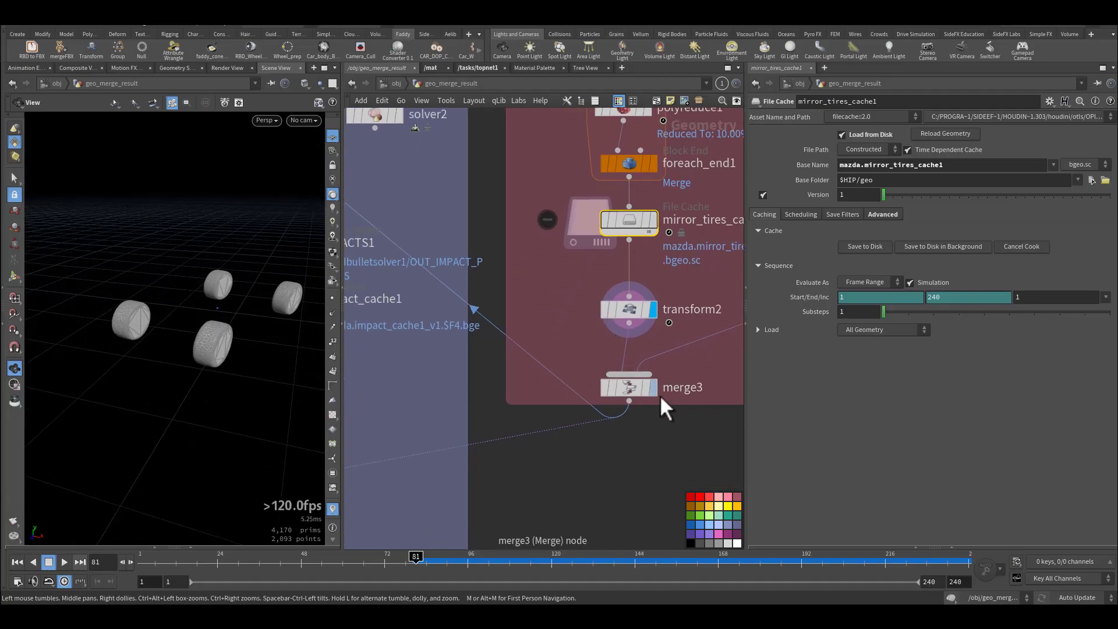
middle_click_drag(657, 393, 584, 429)
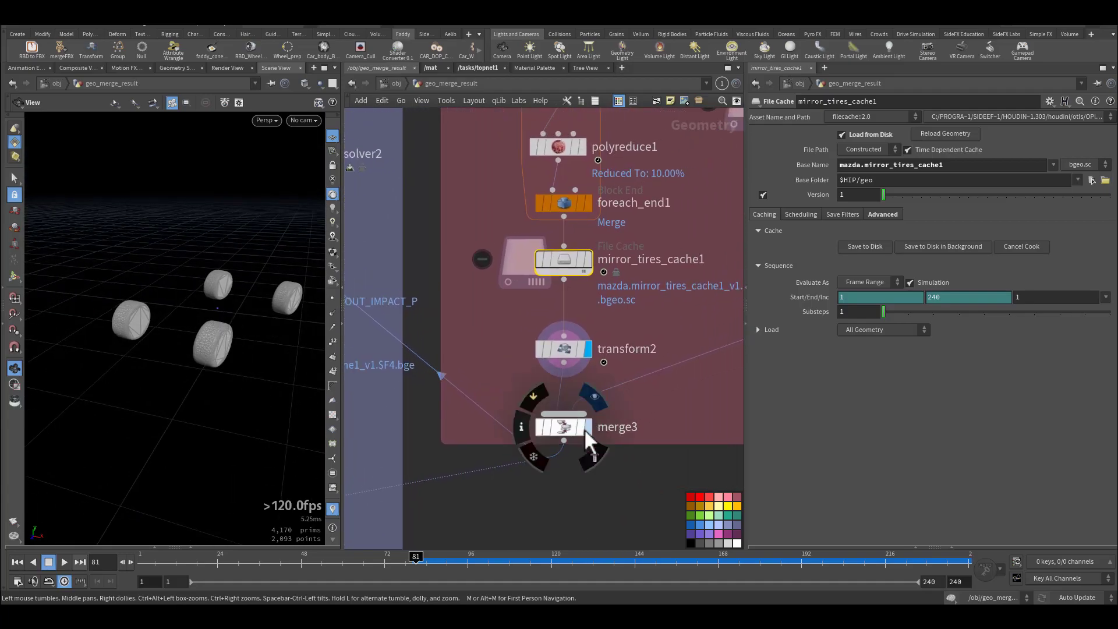
left_click(586, 428)
left_click_drag(280, 344, 314, 367)
scroll(621, 474, "down", 6)
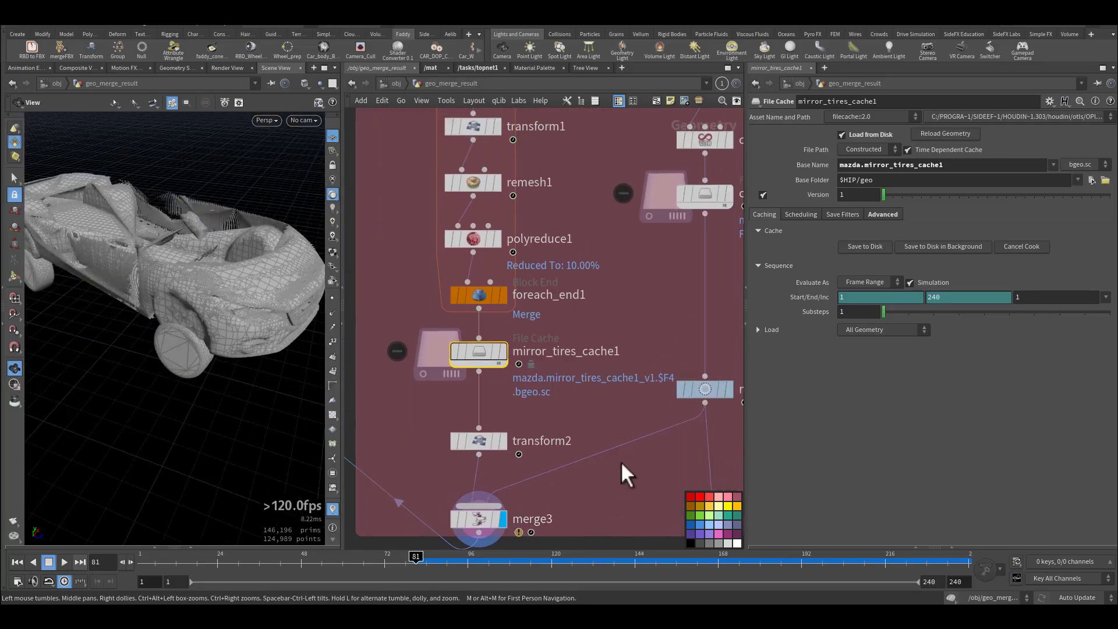
Display null1 and clip1 in the car collider branch to compare the full car with the clipped one.
scroll(640, 460, "up", 6)
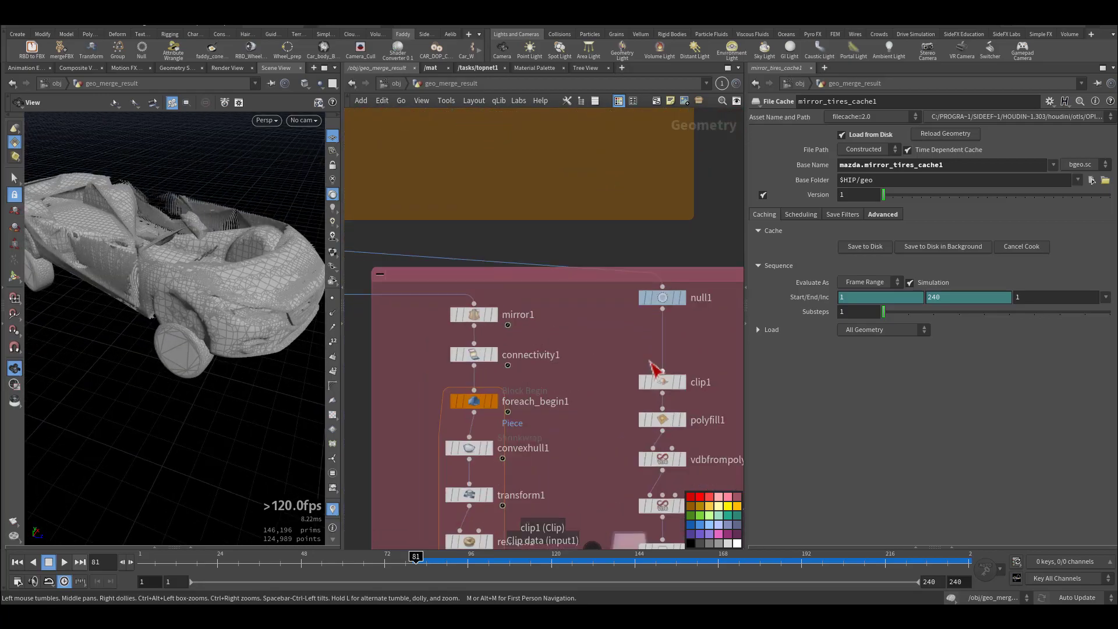
left_click(684, 298)
scroll(641, 330, "down", 4)
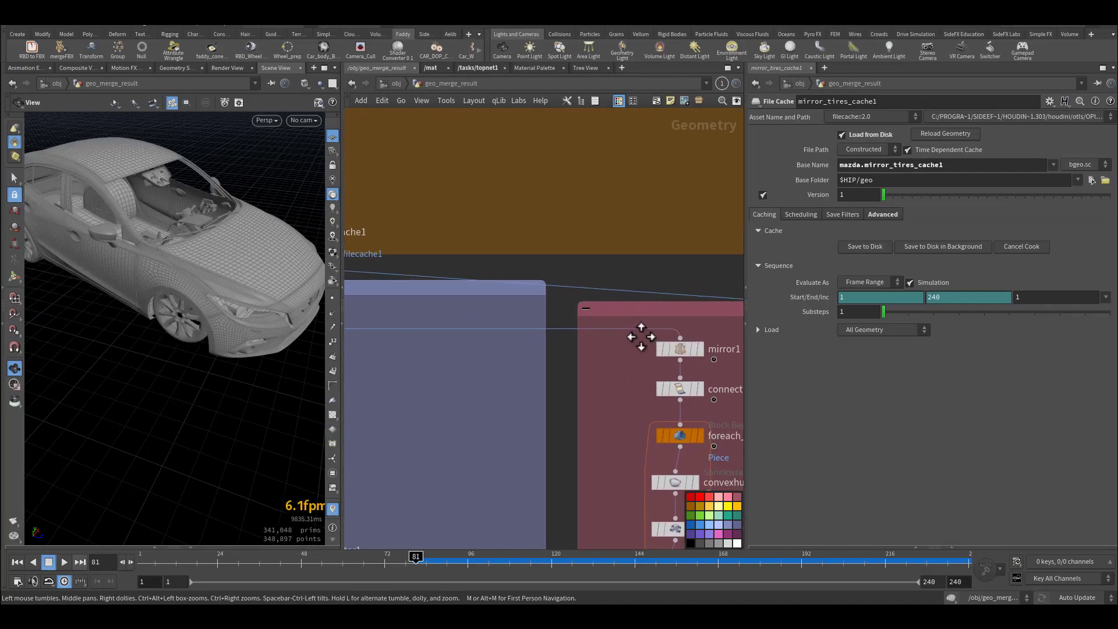
scroll(679, 344, "up", 4)
scroll(526, 270, "up", 5)
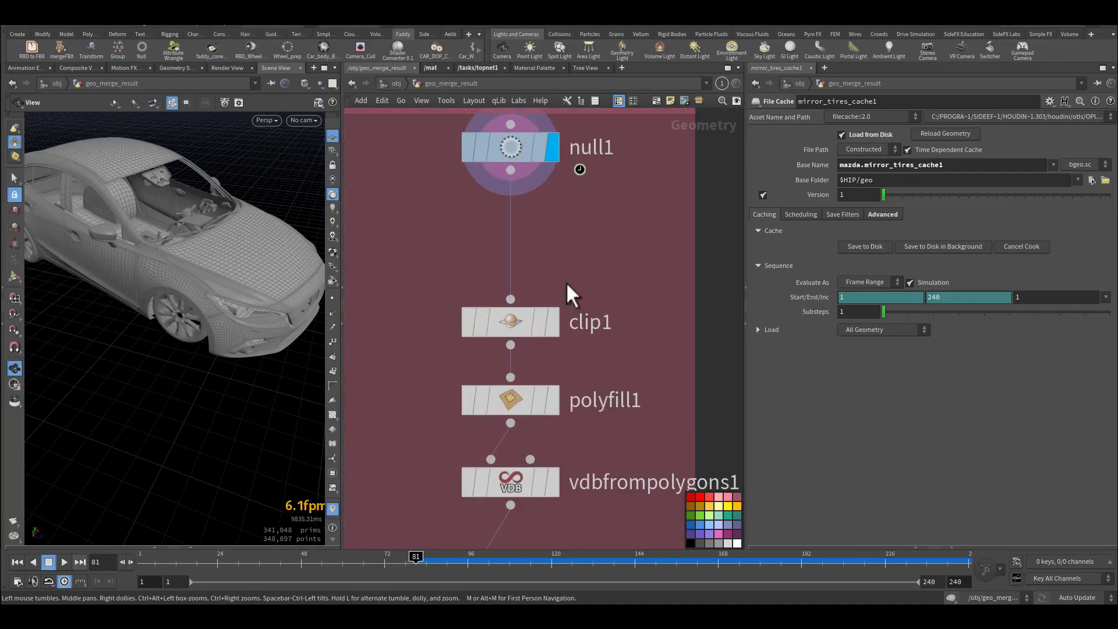
left_click(551, 317)
left_click_drag(233, 302, 219, 274)
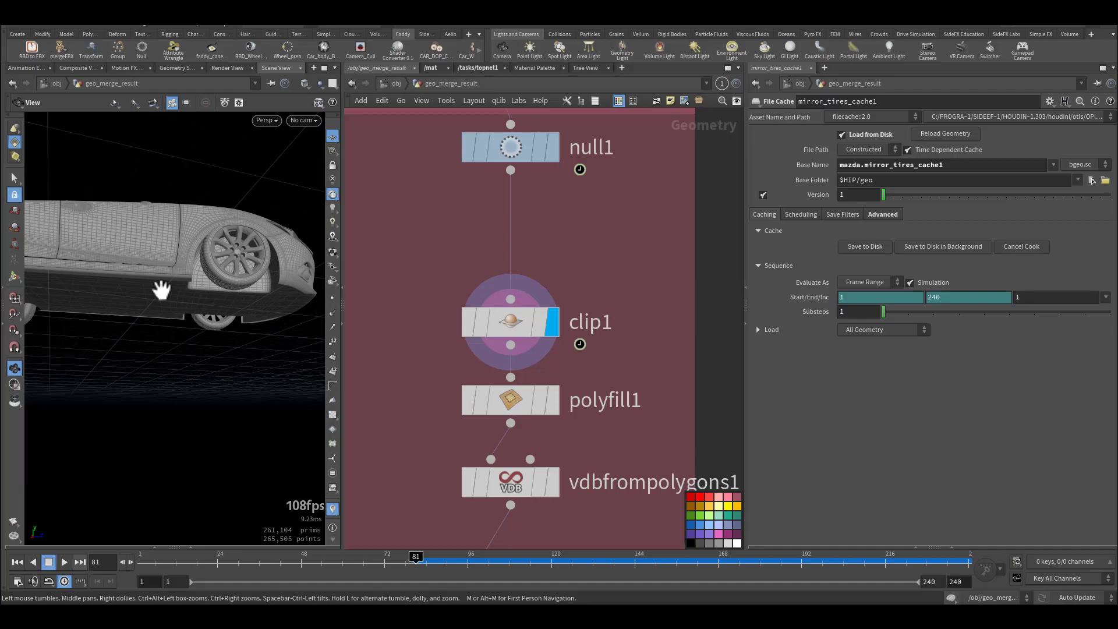
Select and display polyfill1, then inspect the vdbfrompolygons1 and convertvdb1 results for the car.
middle_click_drag(414, 383, 416, 294)
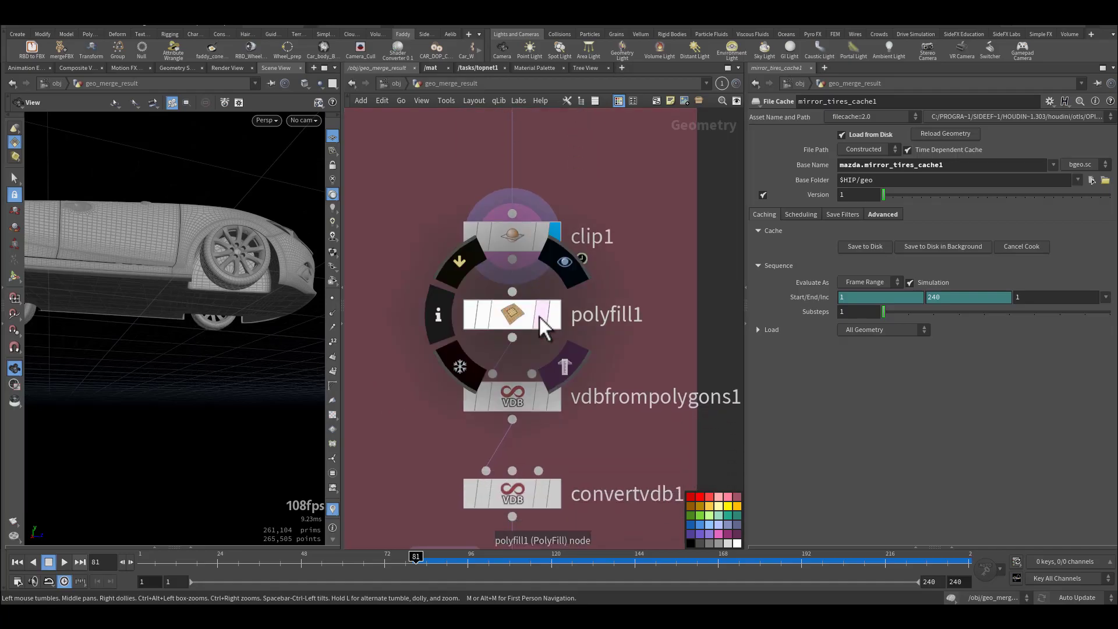
left_click(519, 323)
left_click_drag(142, 242, 74, 330)
middle_click_drag(411, 425, 415, 356)
mouse_move(558, 329)
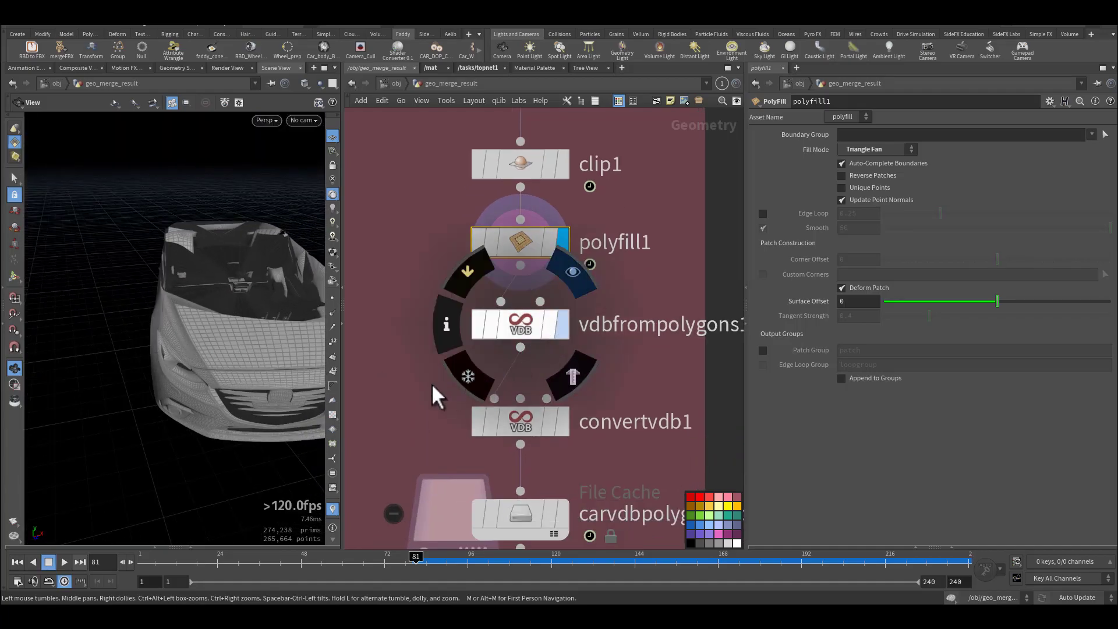
key("r")
left_click_drag(230, 367, 45, 336)
left_click(563, 420)
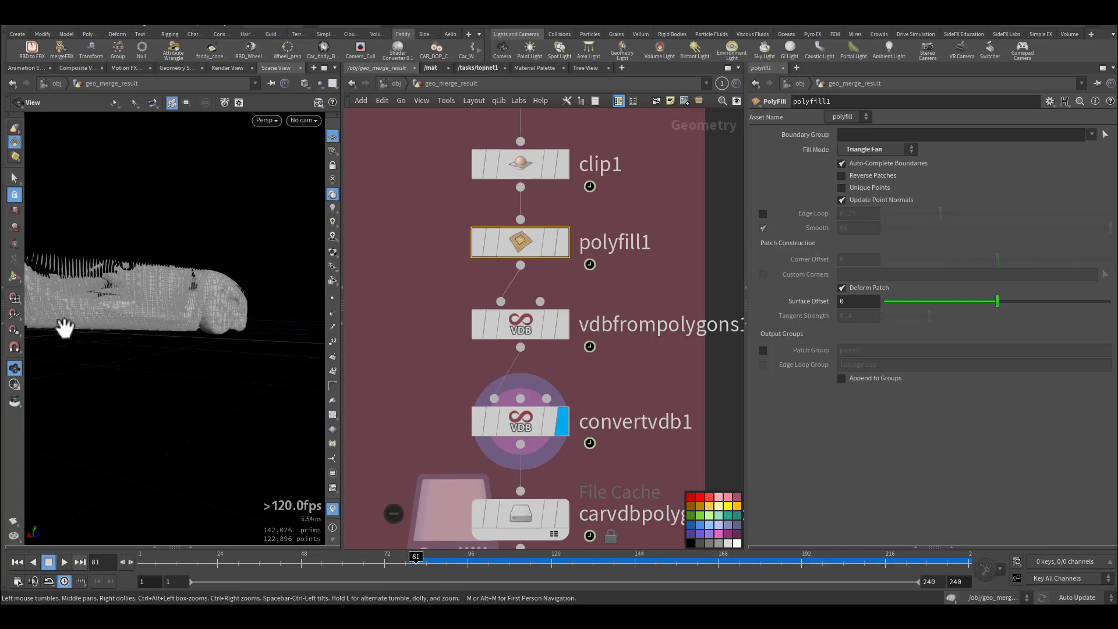
Select and display carvdbpolygoncache1, then scrub to frame 85 to view the cached car collider.
middle_click_drag(402, 440, 416, 245)
left_click(576, 325)
left_click(533, 320)
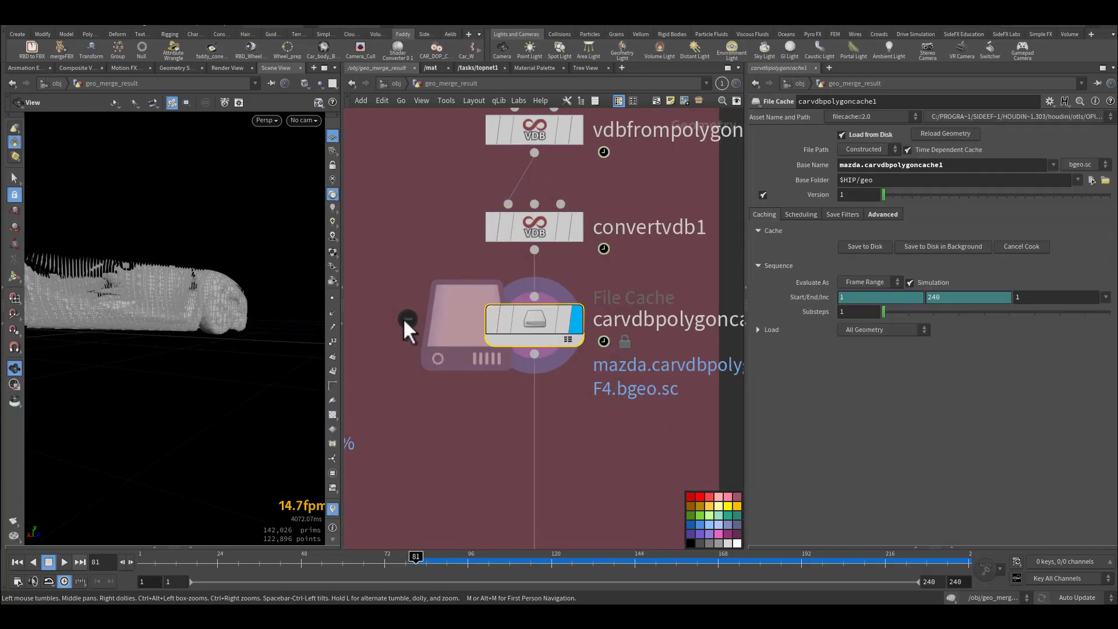
right_click_drag(178, 317, 113, 344)
left_click_drag(113, 344, 120, 379)
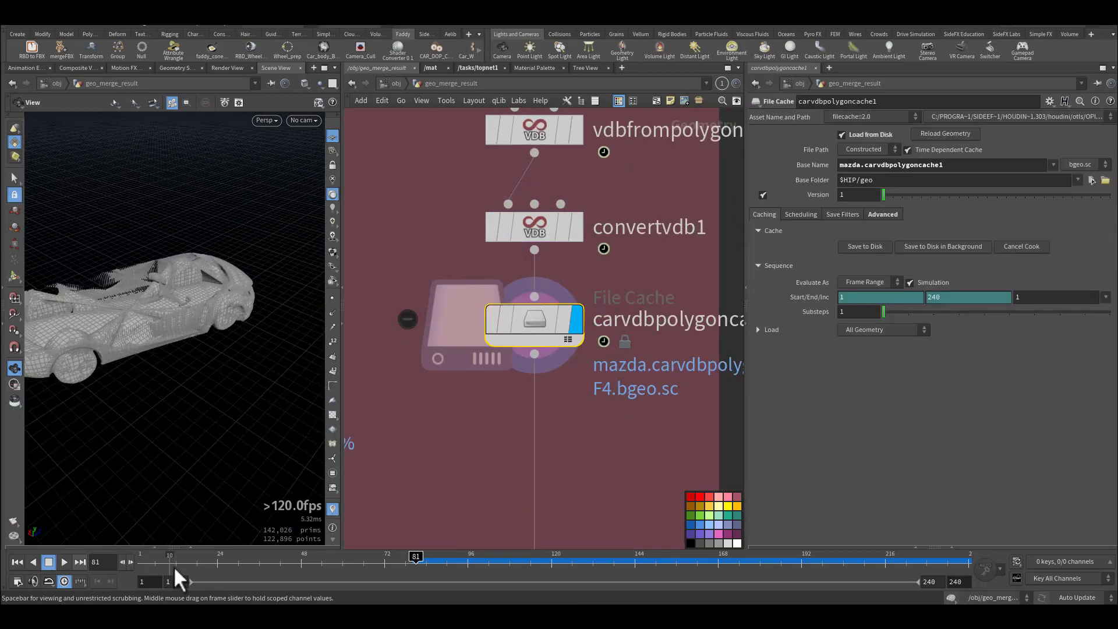
left_click_drag(373, 568, 430, 562)
Return to transform2 and merge3, displaying each to check the tires and the combined car collider at frame 85.
middle_click_drag(396, 426, 460, 317)
scroll(462, 349, "down", 3)
middle_click_drag(485, 368, 555, 253)
middle_click_drag(492, 460, 595, 425)
left_click(509, 368)
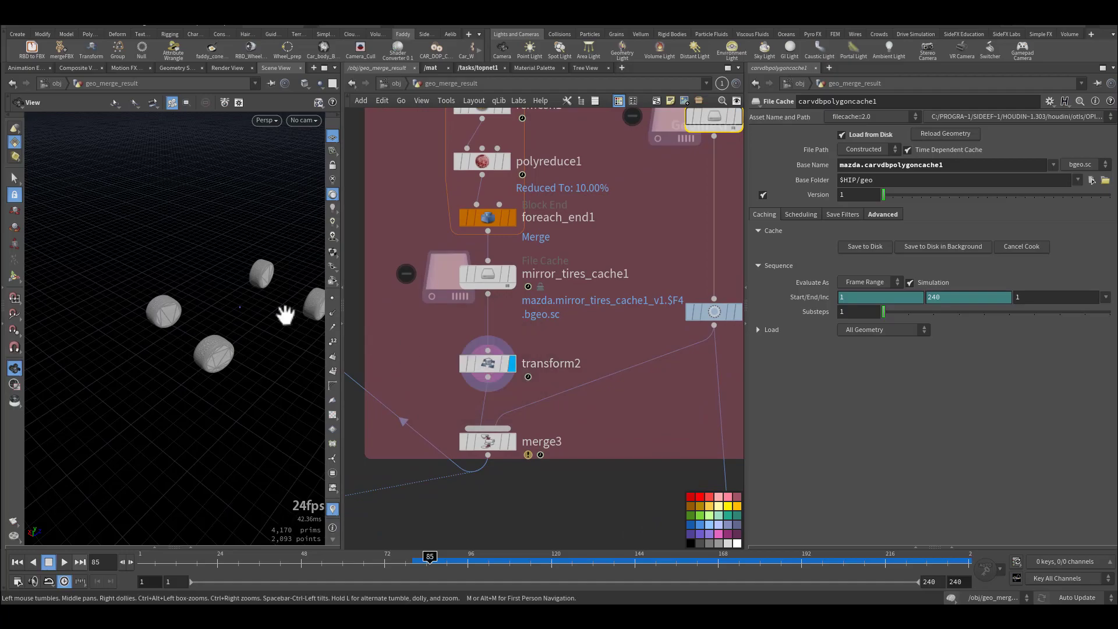
left_click(512, 443)
left_click_drag(219, 332, 93, 349)
Follow the merge3 output to attribcreate1 and review its active attribute's name, value and default.
middle_click_drag(440, 390, 513, 356)
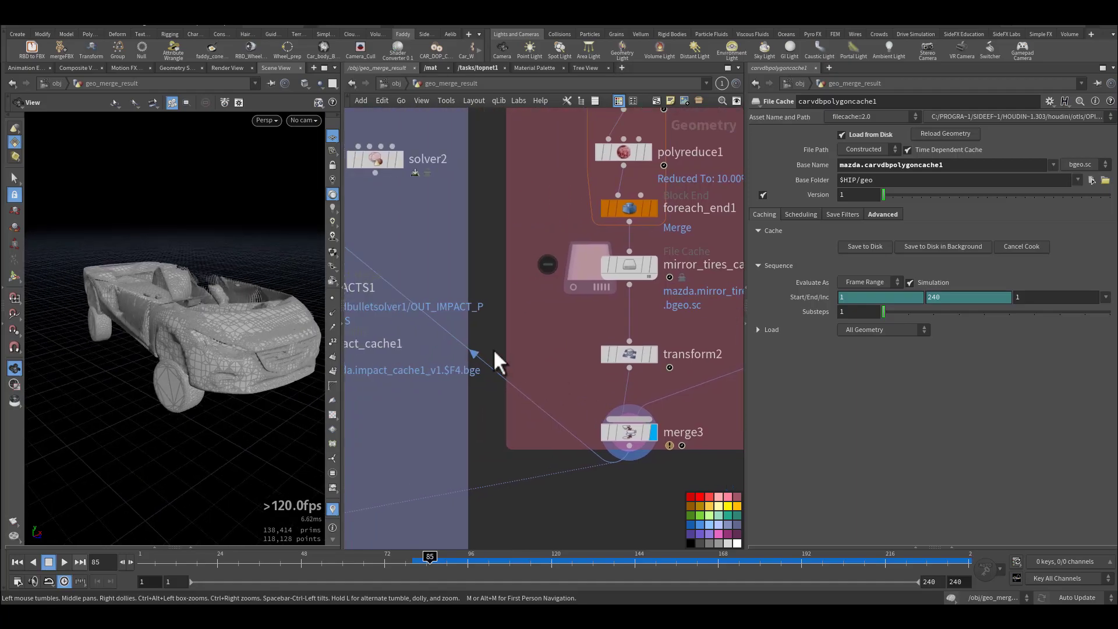
middle_click_drag(411, 404, 563, 466)
middle_click_drag(416, 230, 555, 292)
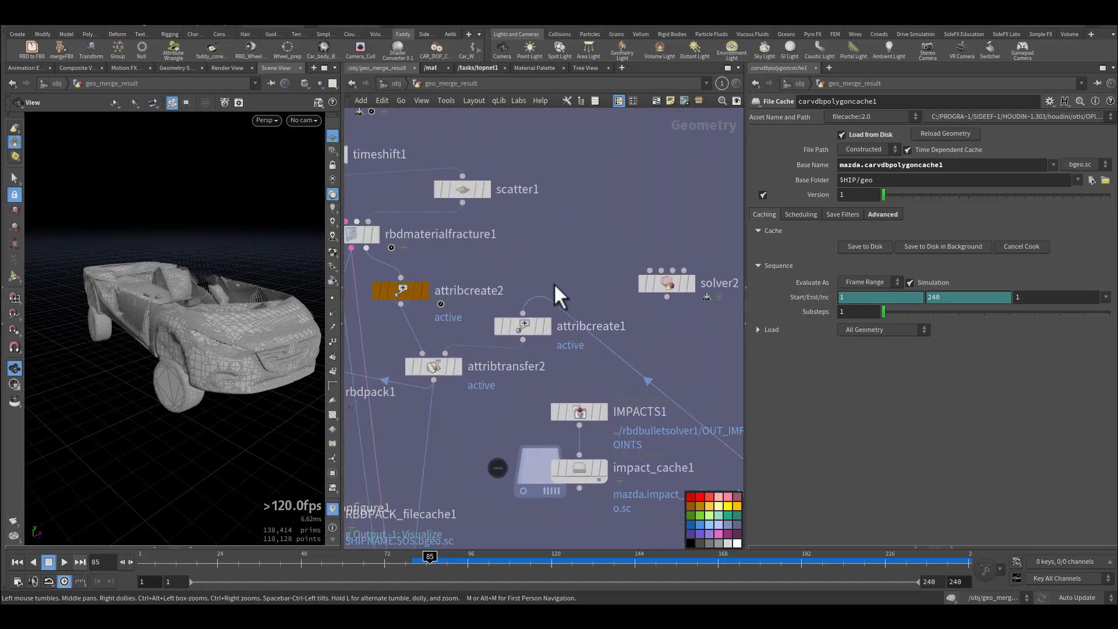
left_click(538, 331)
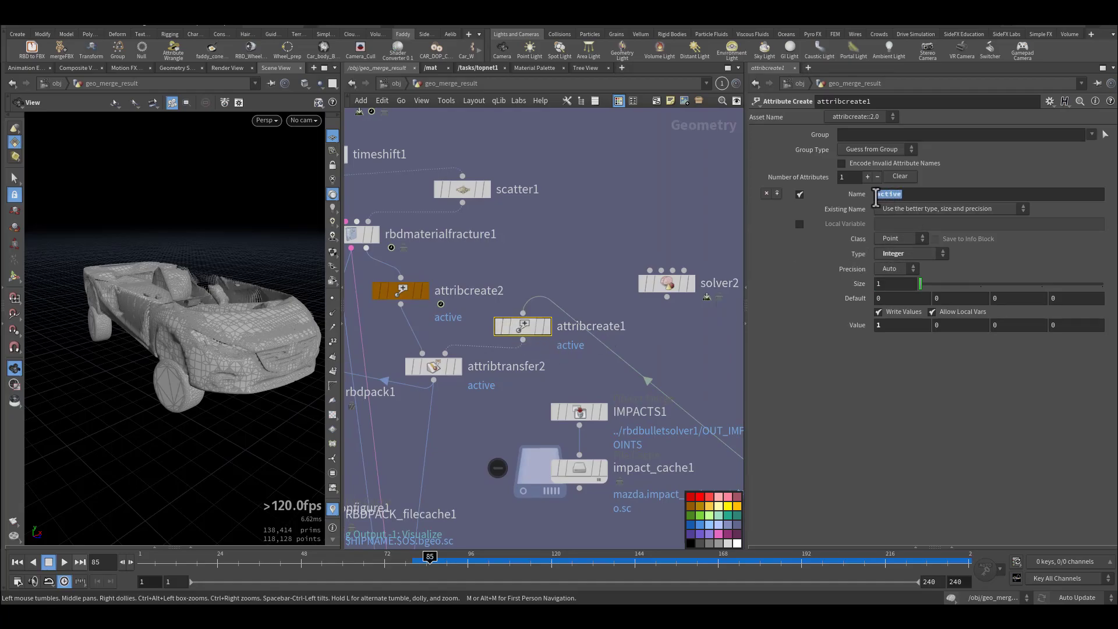
left_click(887, 325)
left_click(888, 298)
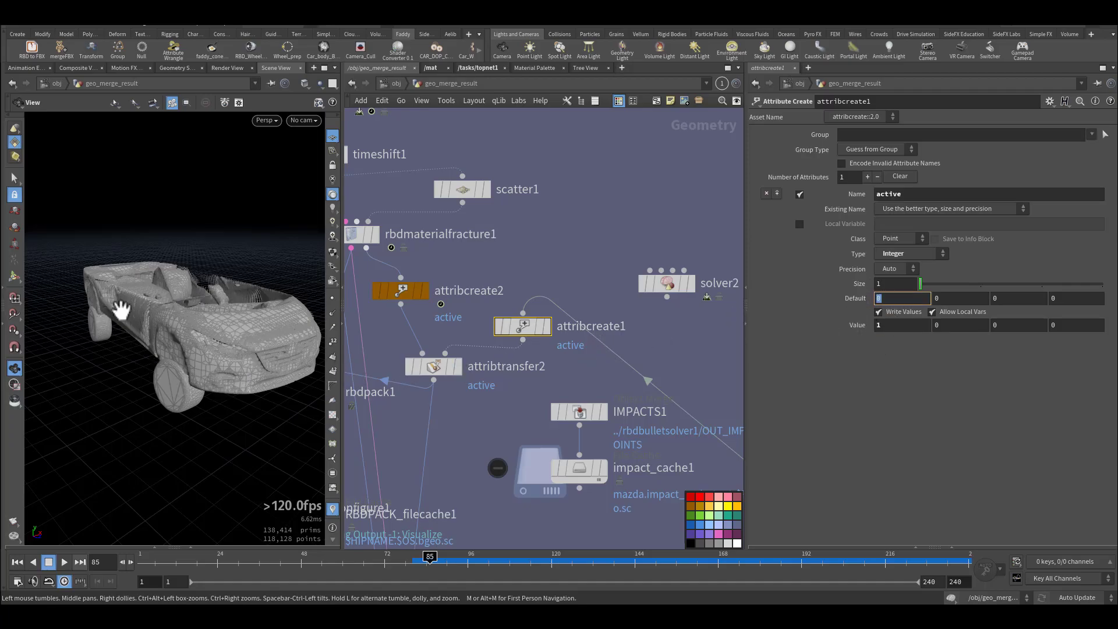
Select attribcreate2, review its active attribute's name and value, and template the node over the displayed collider.
middle_click_drag(474, 439, 550, 454)
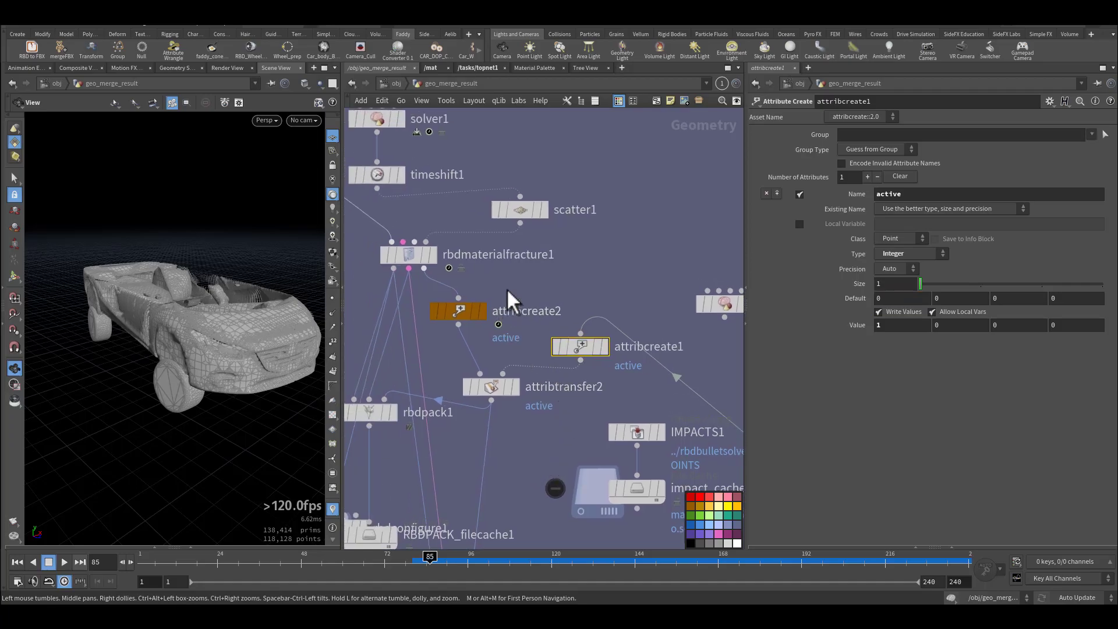
left_click(466, 313)
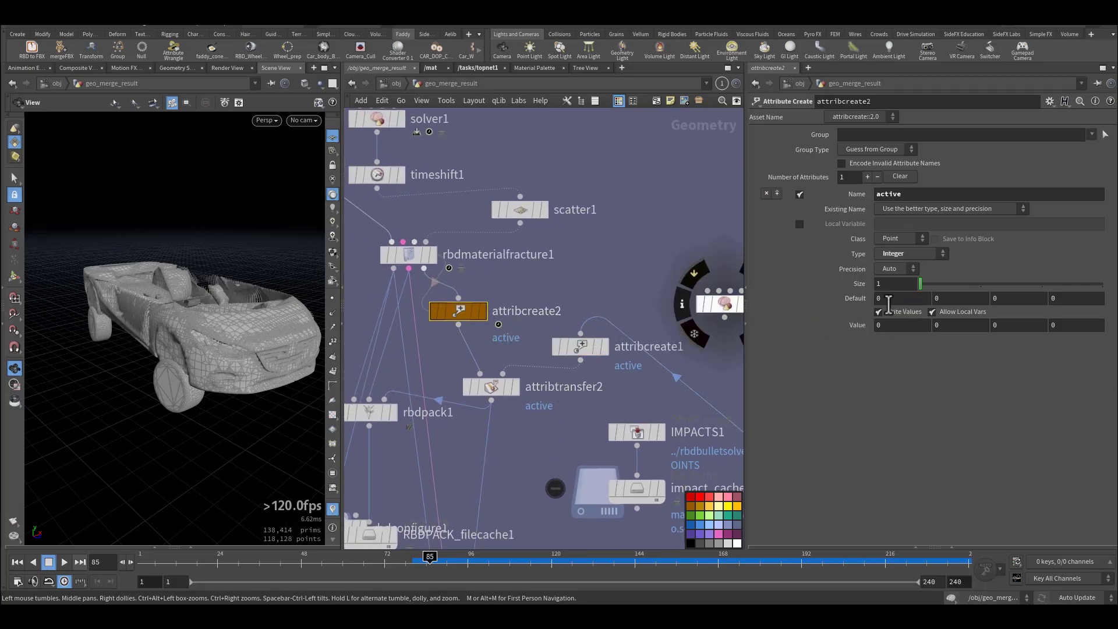
left_click(869, 194)
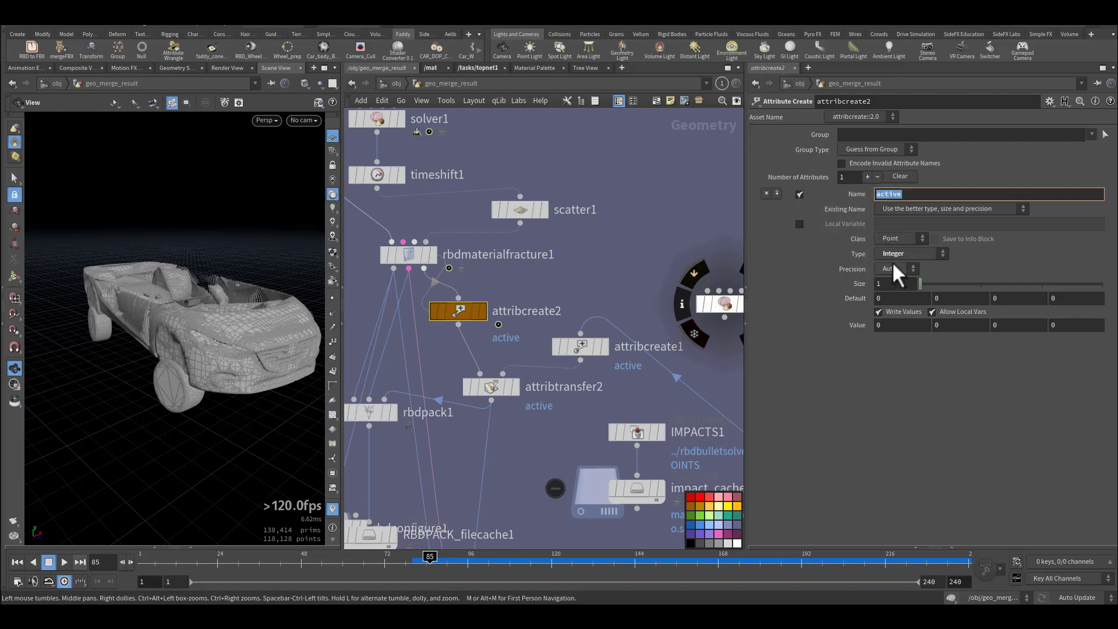
left_click(892, 325)
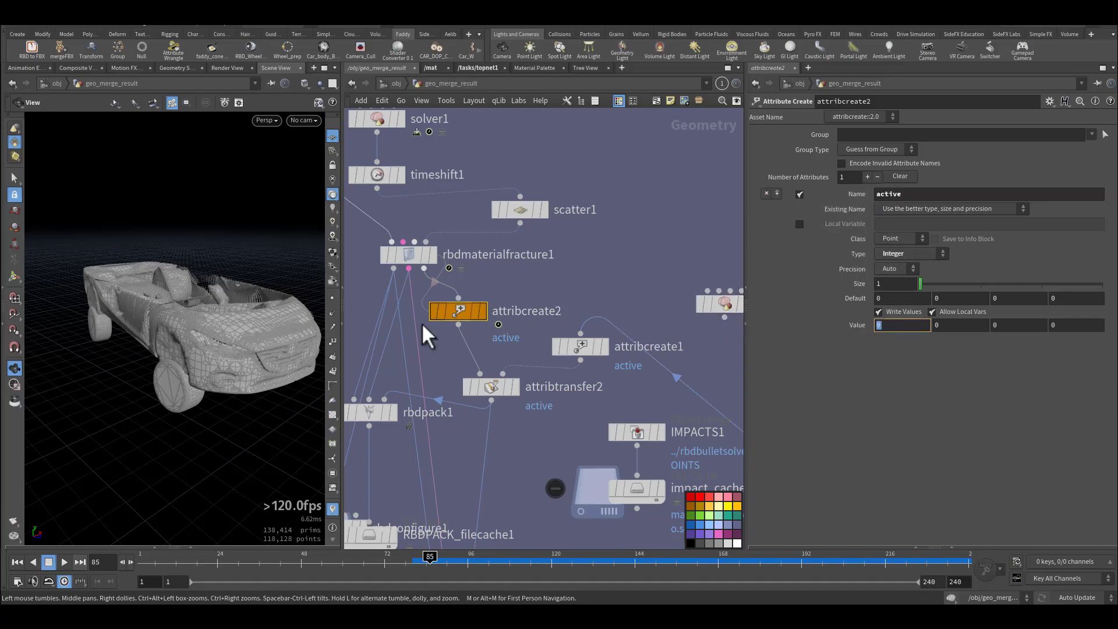
left_click(474, 317)
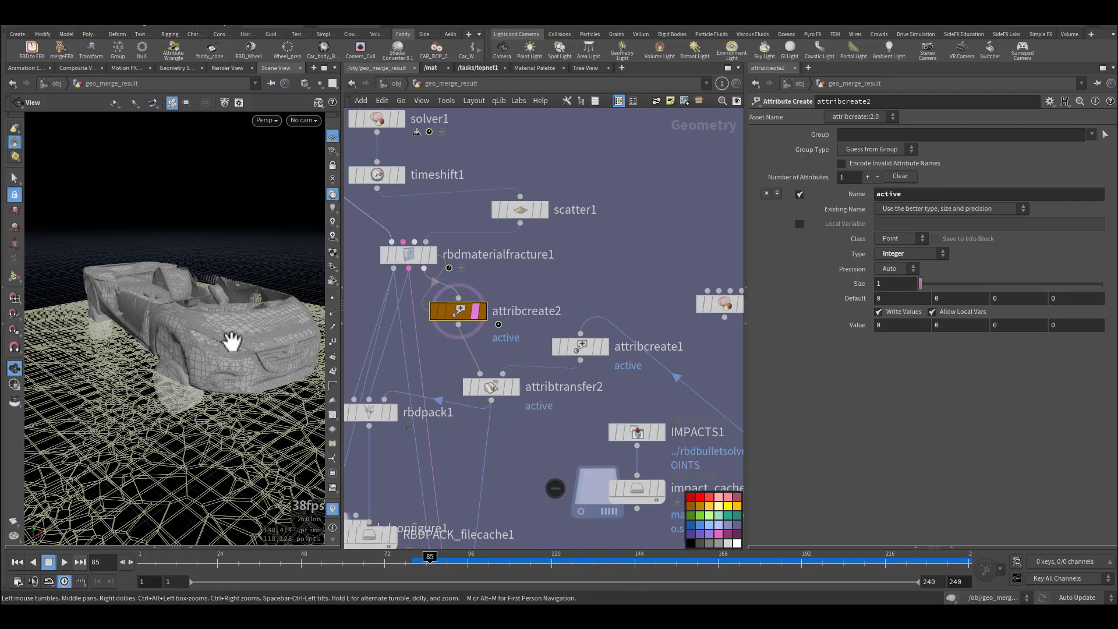
Select and display attribtransfer2, visualize its active point attribute from the node info, and view the ground up to frame 84.
middle_click_drag(525, 417, 567, 375)
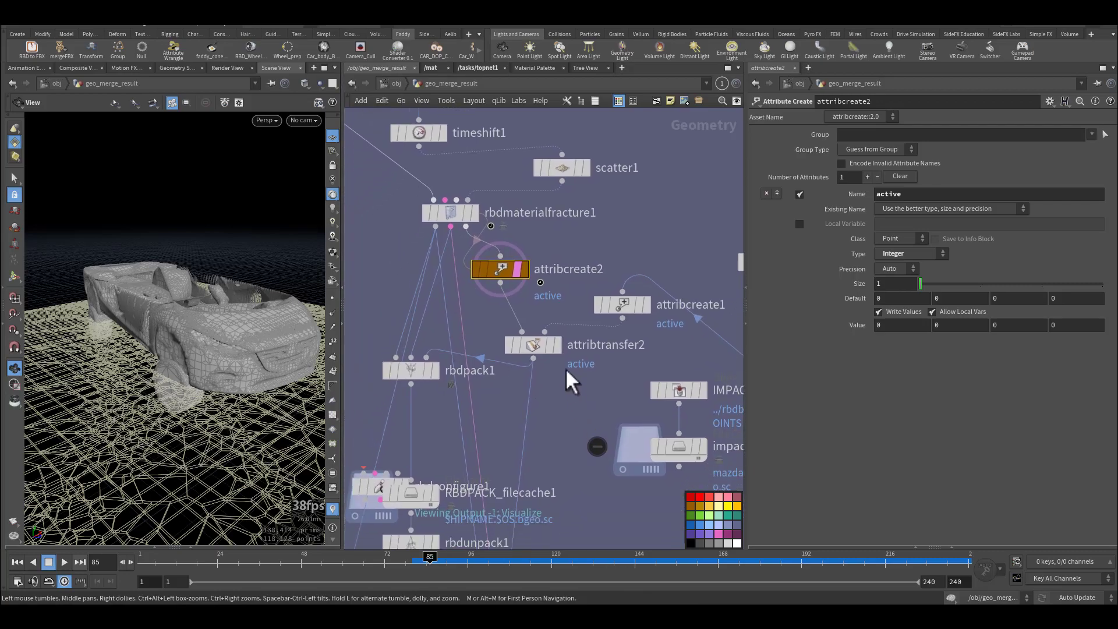
left_click(553, 345)
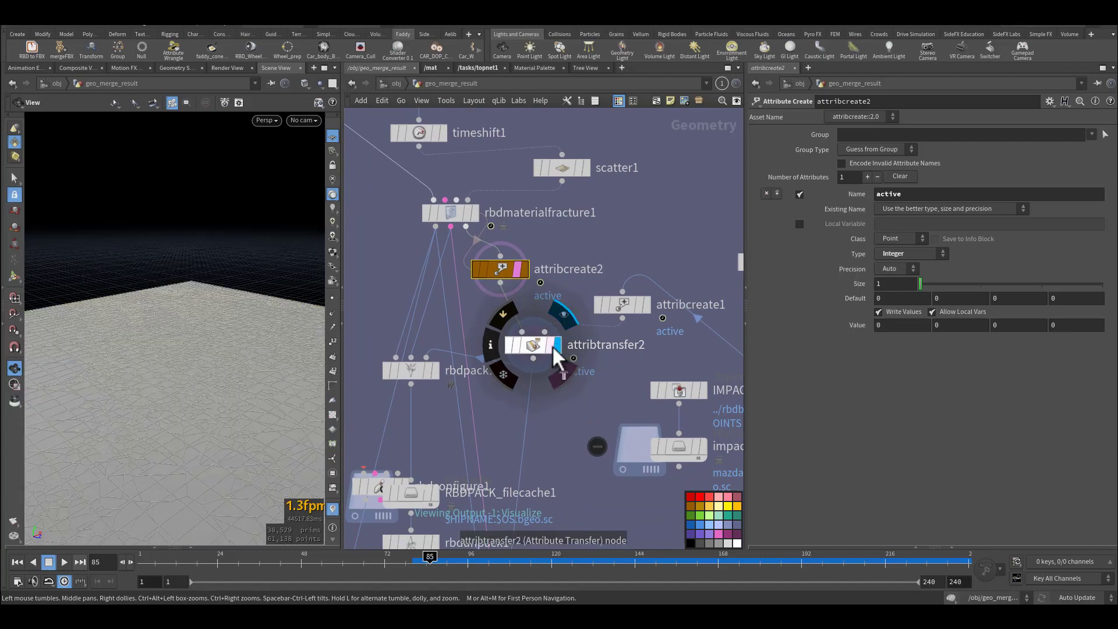
left_click(527, 345)
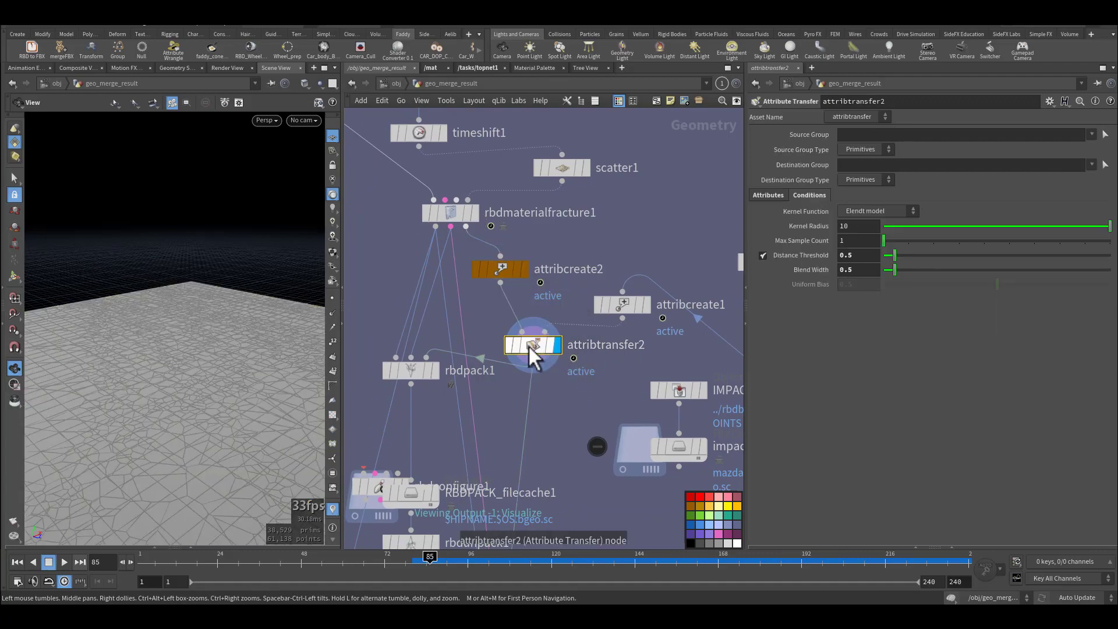
left_click(490, 345)
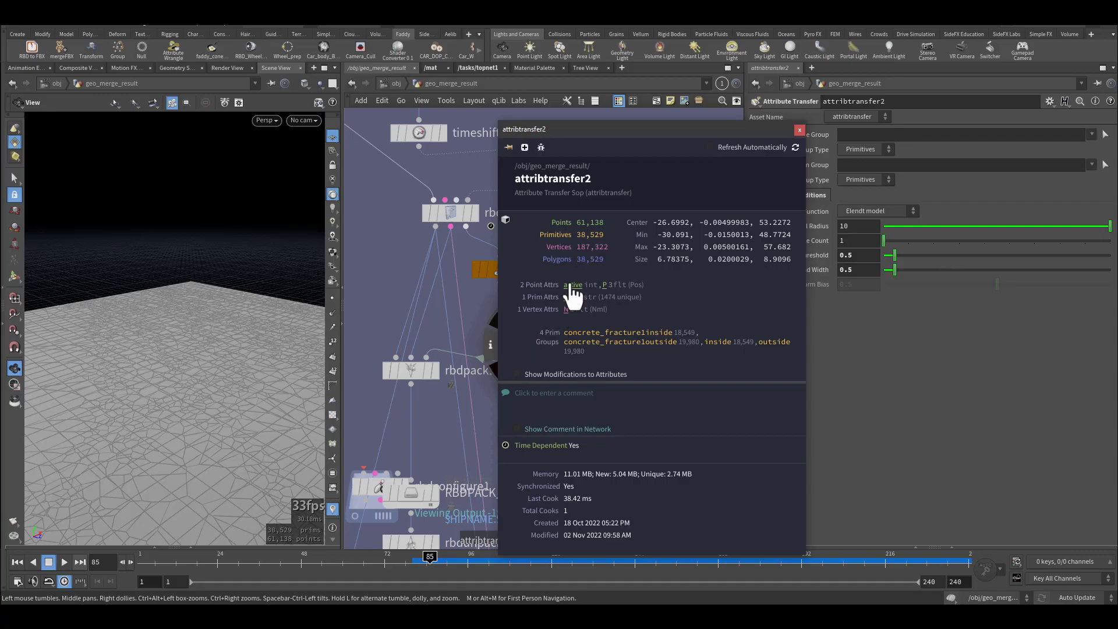
left_click(573, 285)
left_click(799, 129)
left_click_drag(190, 359, 334, 502)
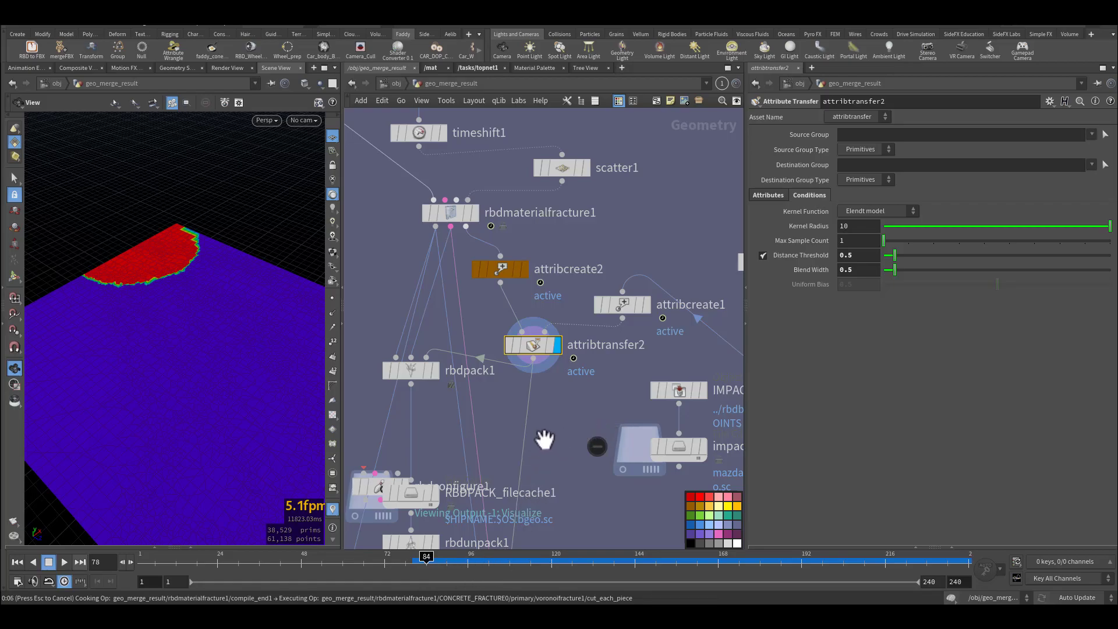
Select and display rbdpack1 to inspect the packed ground and its parameters.
middle_click_drag(546, 426, 544, 455)
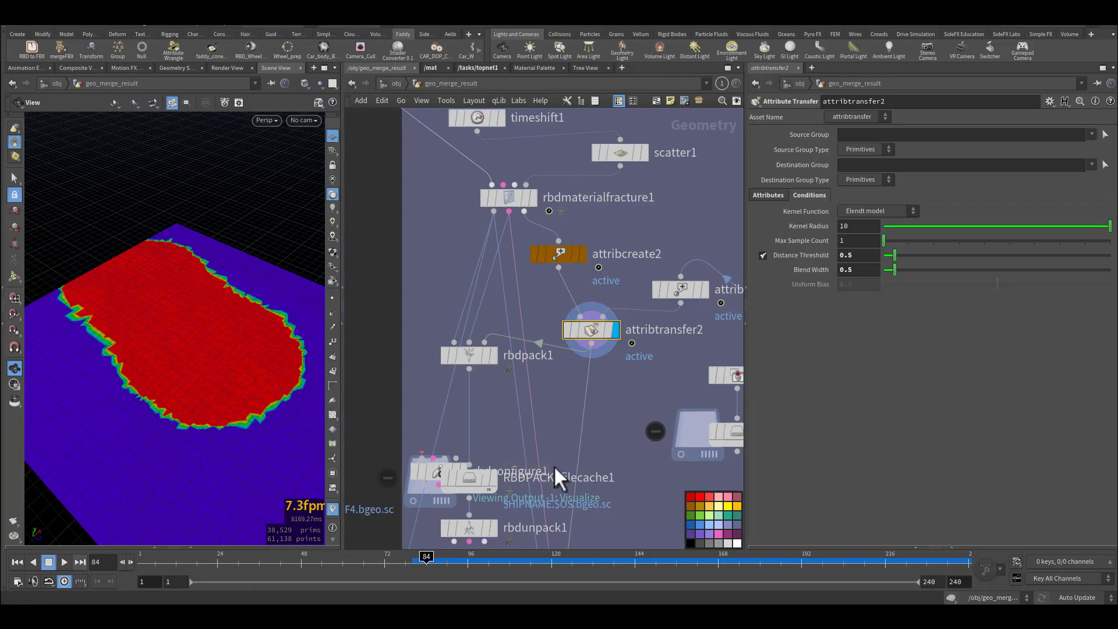
middle_click_drag(597, 430, 621, 396)
left_click(519, 321)
left_click(492, 322)
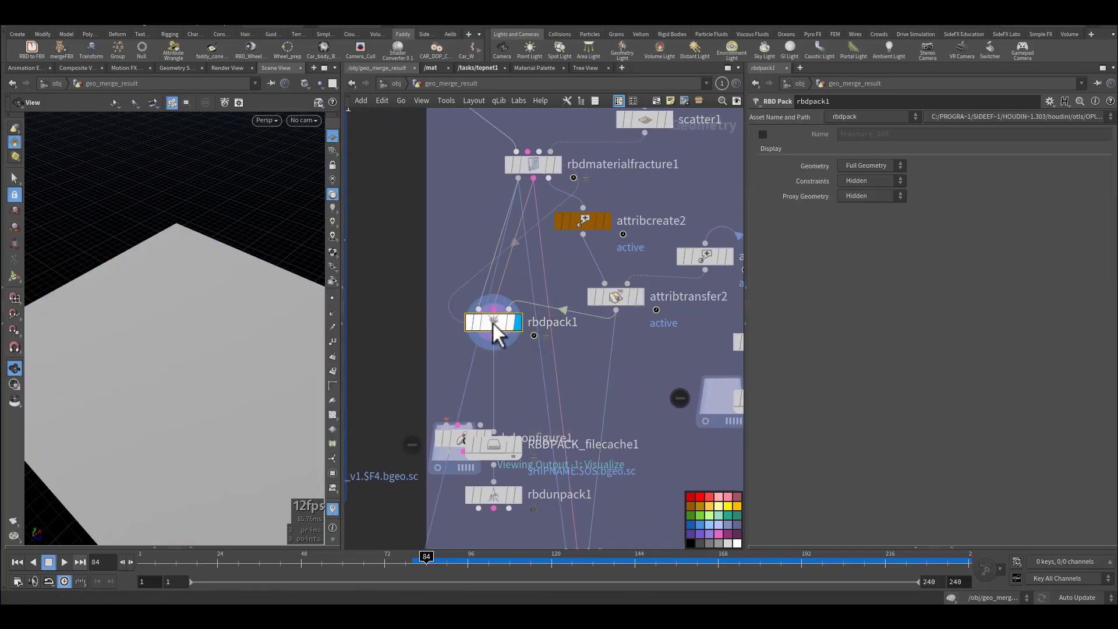
Delete the unused rbdconfigure1 node and reposition RBDPACK_filecache1 directly below rbdpack1.
middle_click_drag(519, 416, 559, 351)
left_click_drag(538, 395, 558, 346)
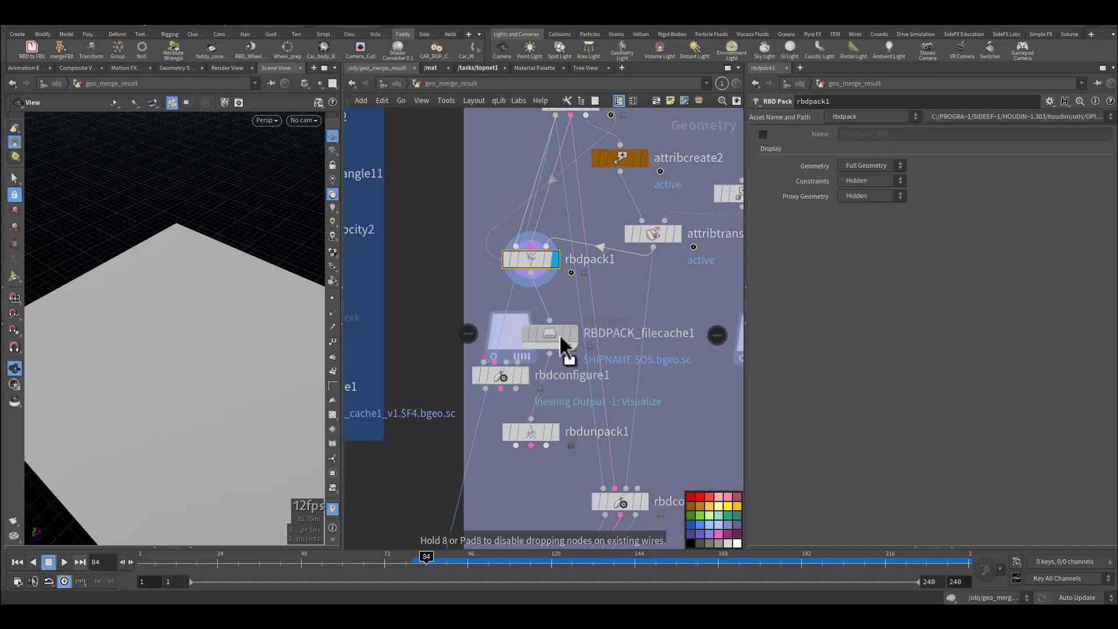
left_click_drag(502, 373, 423, 350)
left_click(424, 350)
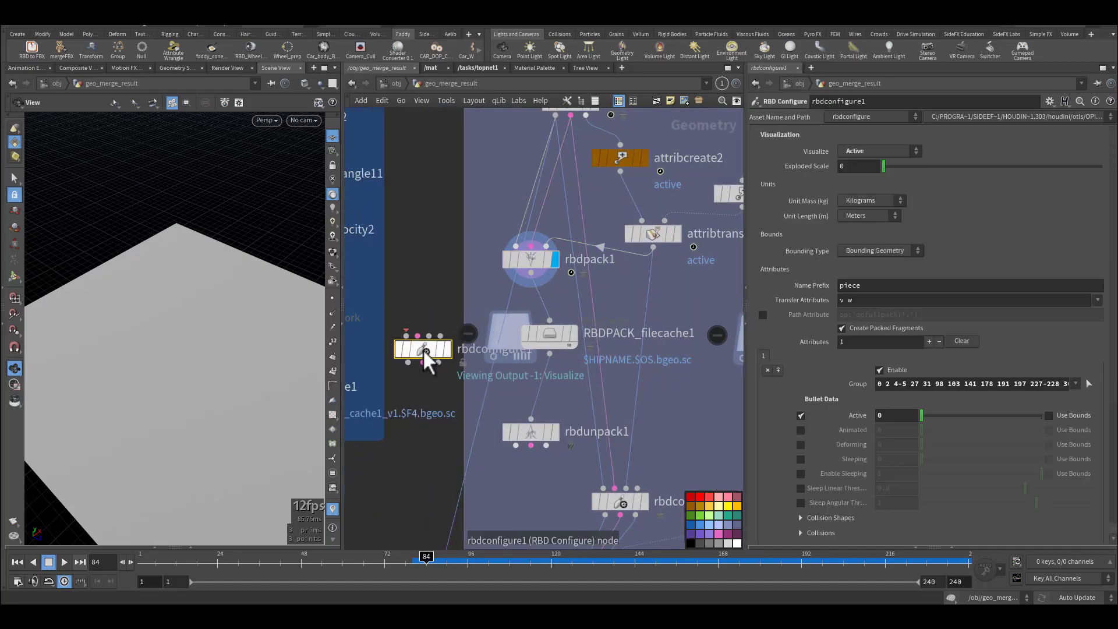
key("Delete")
left_click_drag(554, 337, 541, 338)
Display RBDPACK_filecache1 at frame 77 and review its cache settings and the downstream rbdunpack1, rbdconfigure2 and solver nodes.
mouse_move(408, 556)
left_mouse_down()
mouse_move(473, 560)
mouse_move(402, 566)
left_mouse_up()
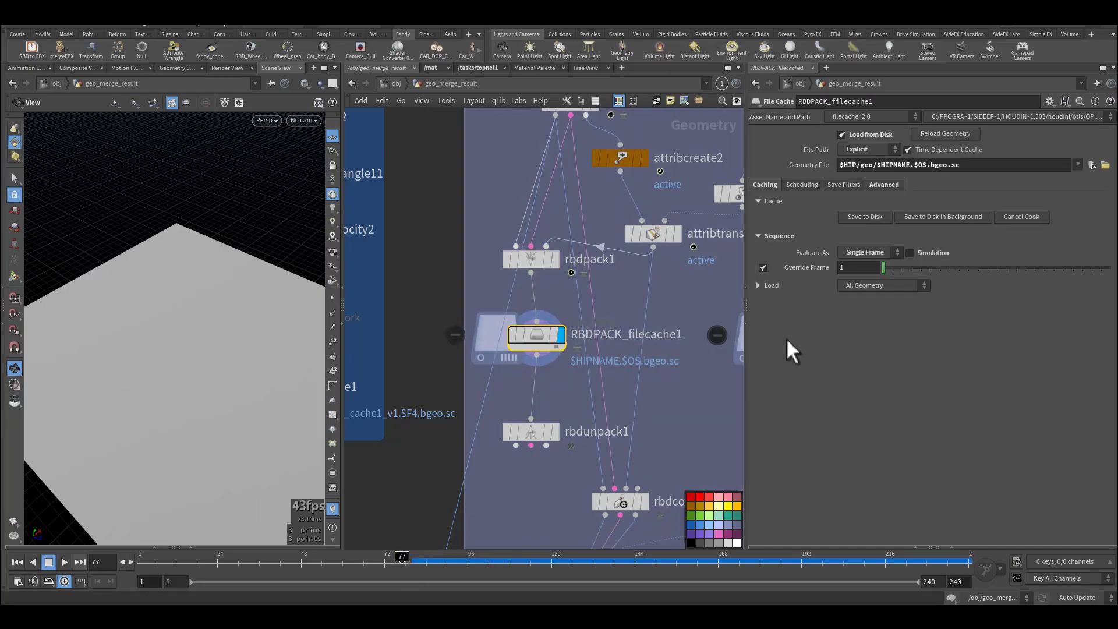
middle_click_drag(548, 481, 505, 408)
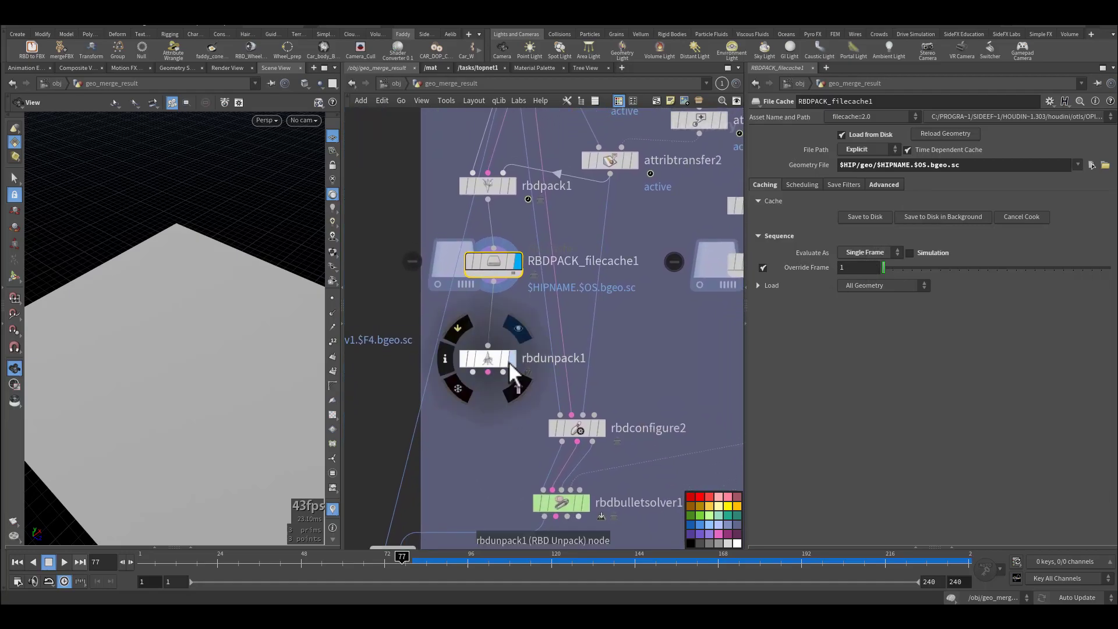
middle_click_drag(526, 419, 510, 449)
scroll(508, 447, "down", 2)
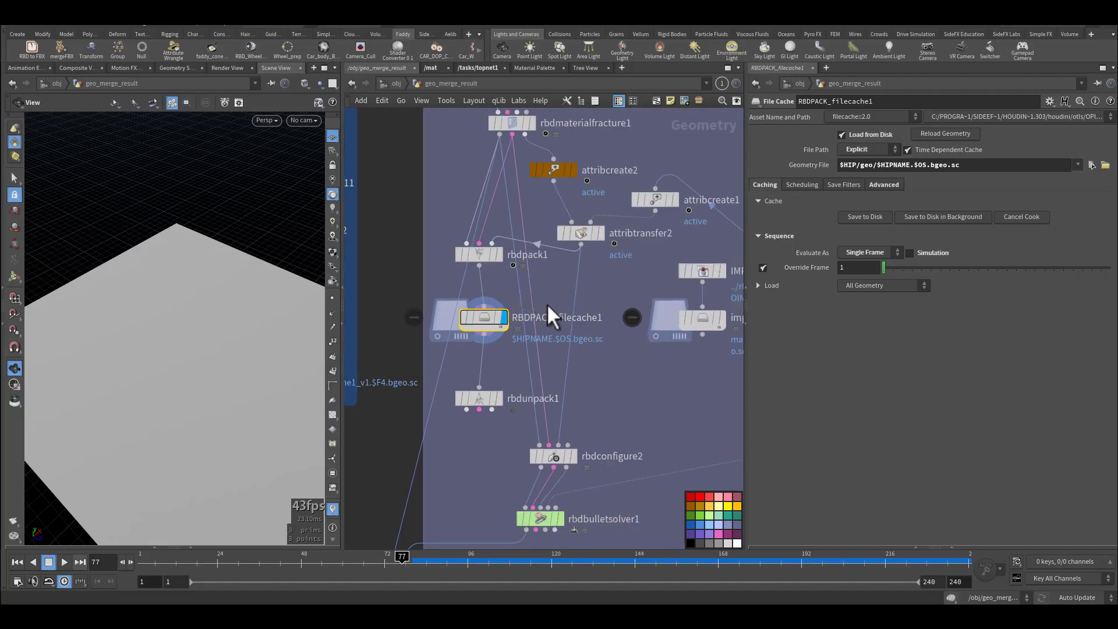
Examine the rbdpack1, RBDPACK_filecache1 and rbdunpack1 chain together and trace its relation to rbdconfigure2.
middle_click_drag(547, 303, 609, 410)
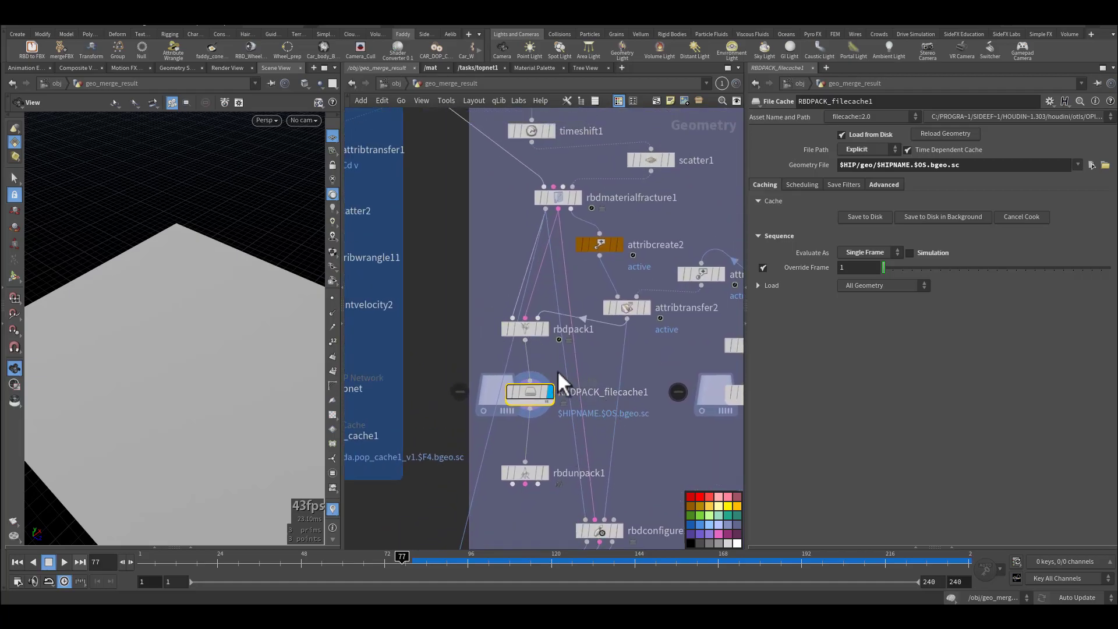
mouse_move(649, 458)
middle_mouse_down()
mouse_move(653, 411)
mouse_move(656, 448)
middle_mouse_up()
left_click_drag(494, 283, 526, 463)
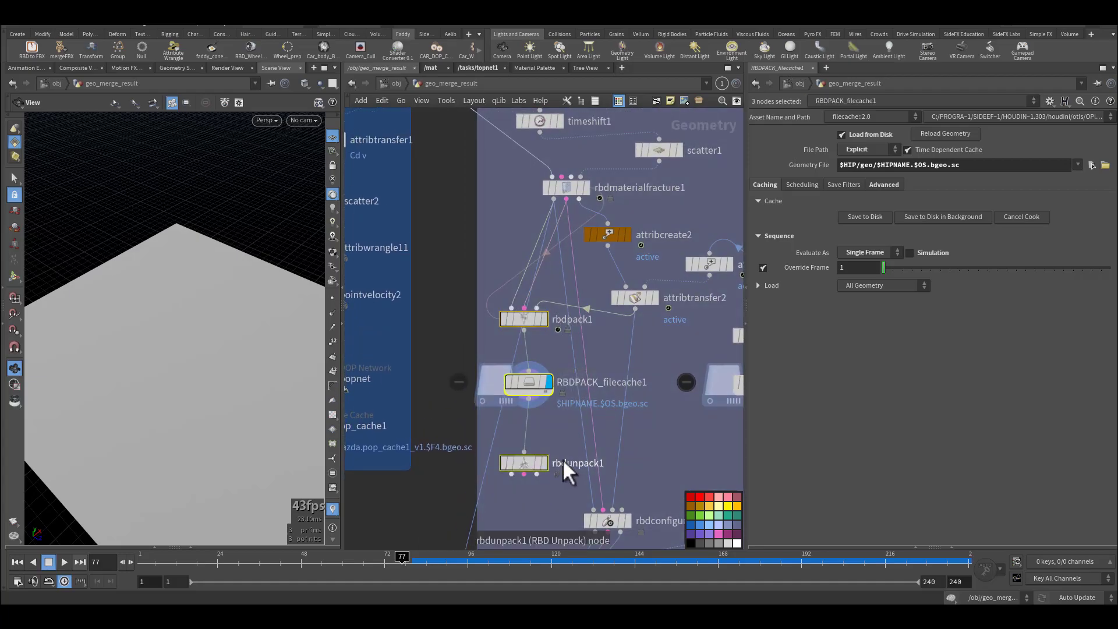
left_click(547, 288)
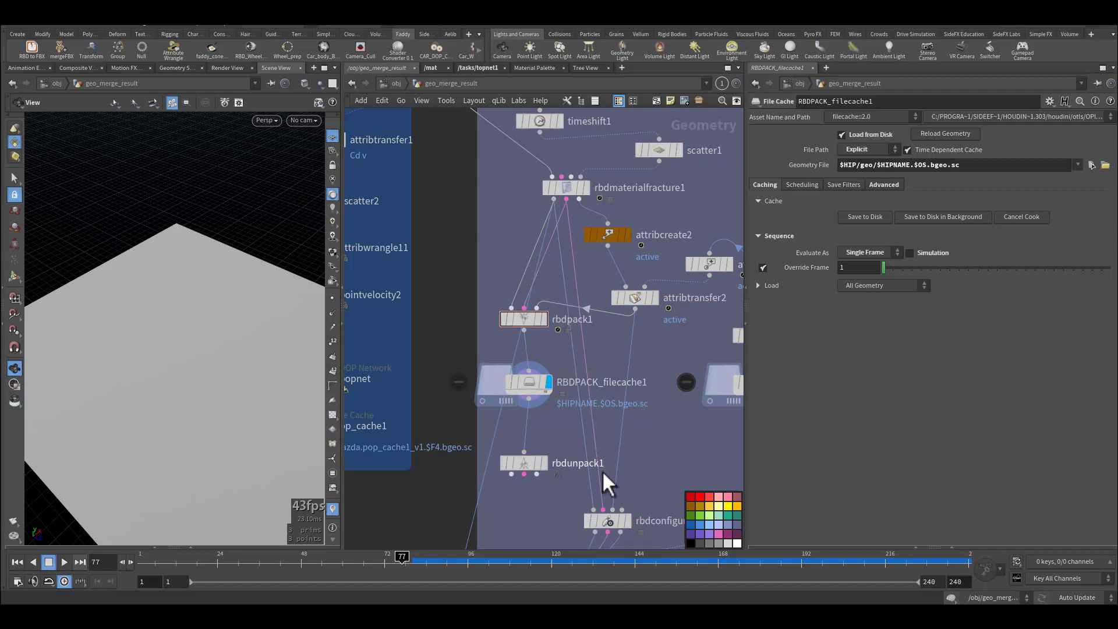
middle_click_drag(659, 472, 661, 411)
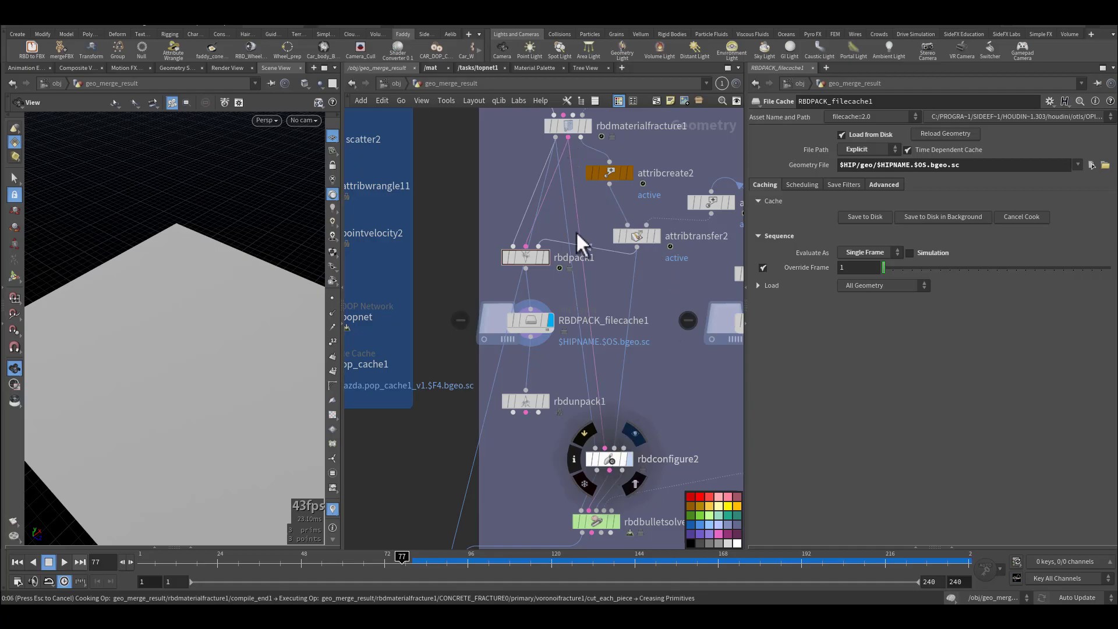
Display rbdconfigure2 and review its Physical Attributes, including the available concrete material types.
left_click(606, 456)
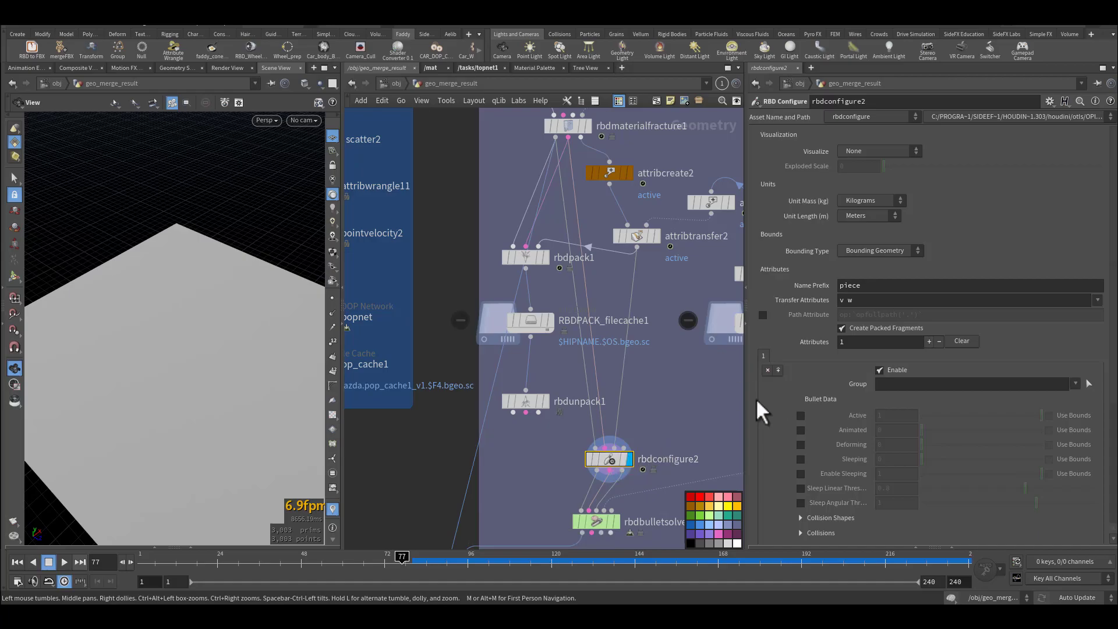
scroll(856, 385, "down", 3)
scroll(862, 396, "down", 2)
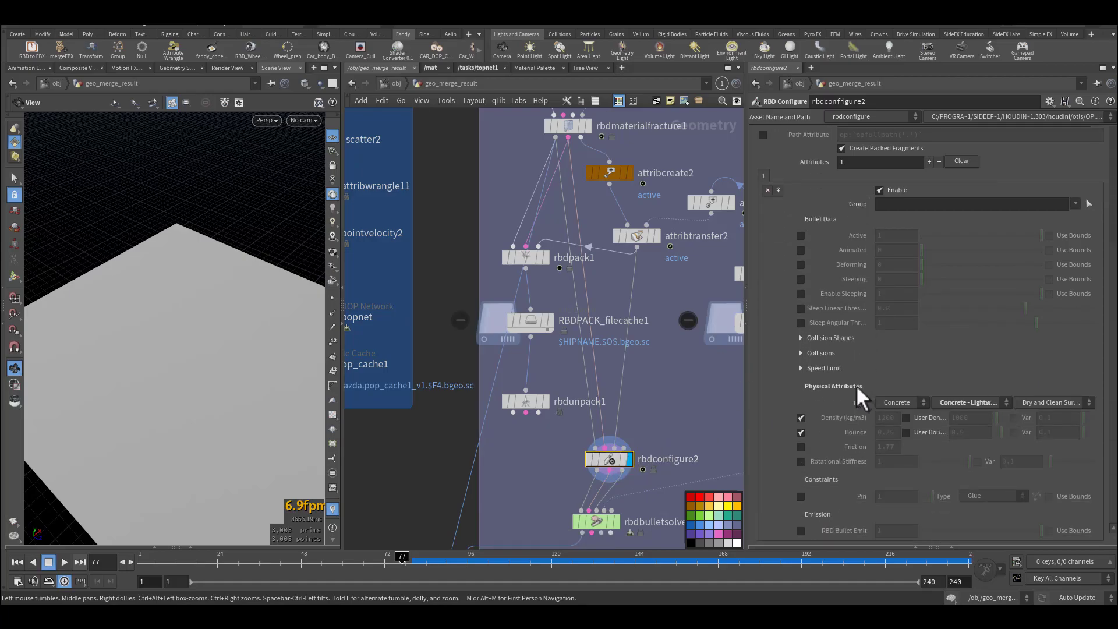
left_click(913, 400)
left_click(913, 400)
left_click(963, 402)
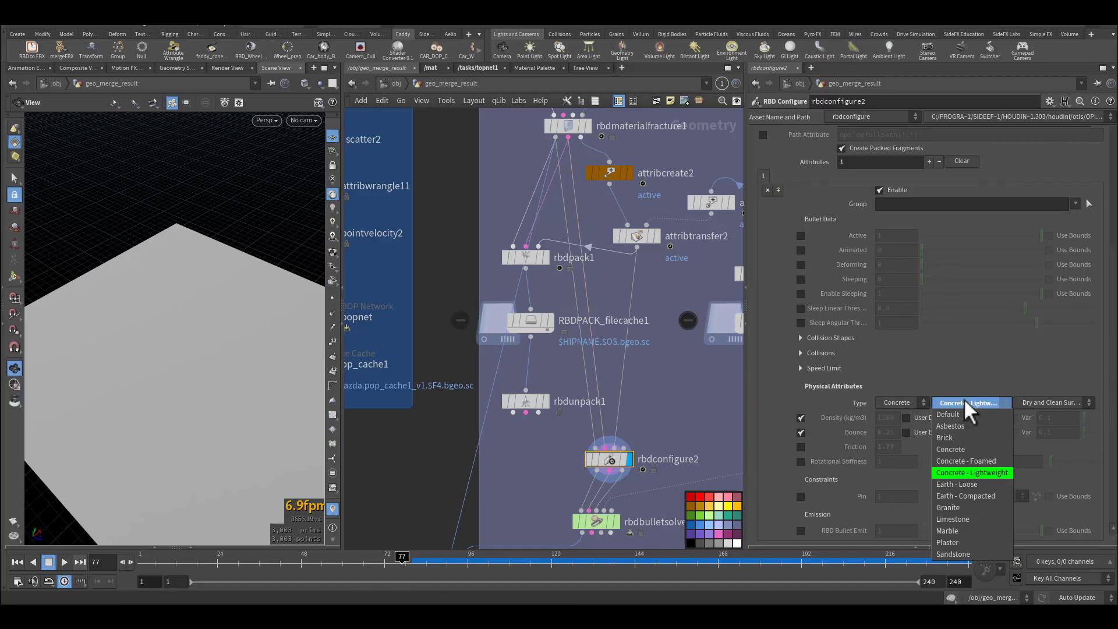
left_click(963, 402)
Select rbdbulletsolver1 and trace its collision geometry input back to the merge3 node.
middle_click_drag(680, 412, 619, 292)
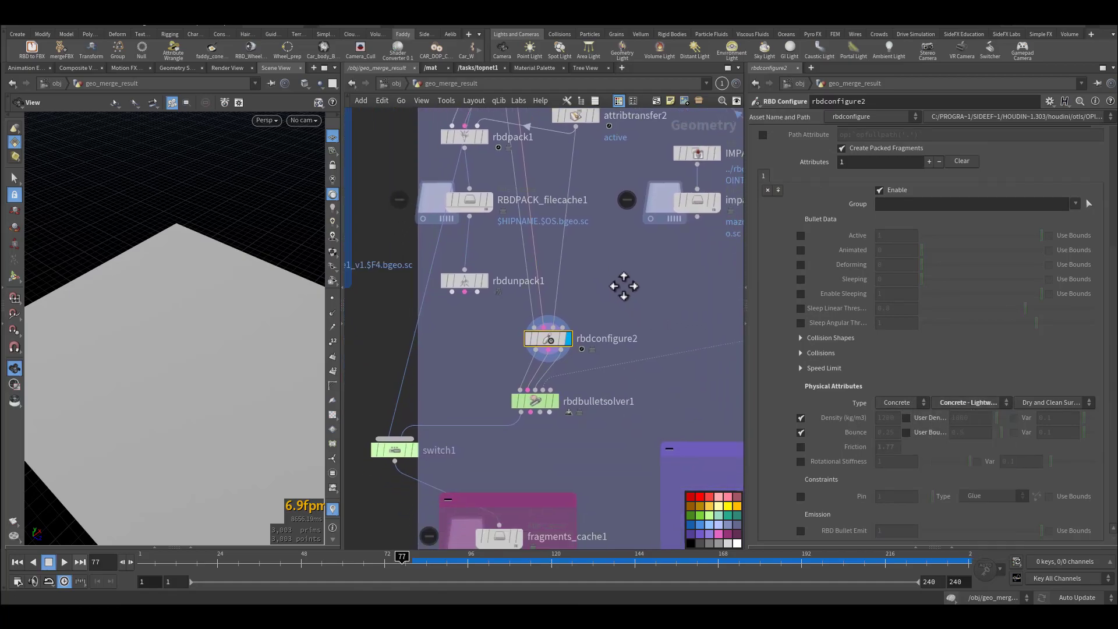
left_click_drag(544, 433, 474, 388)
middle_click_drag(661, 405, 637, 406)
scroll(582, 420, "down", 6)
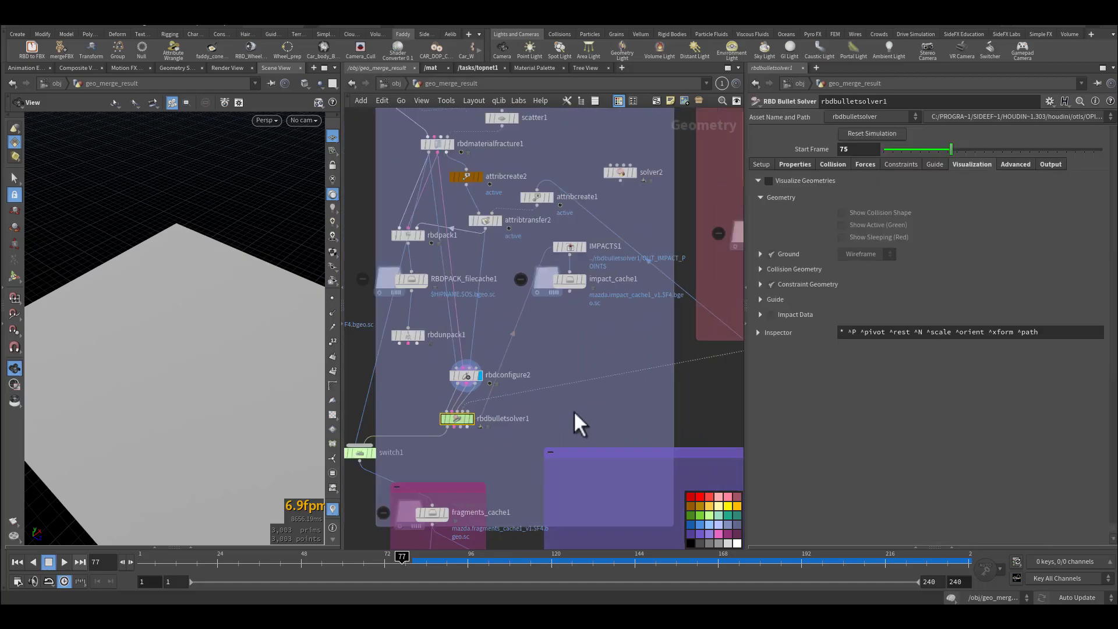
scroll(593, 423, "up", 4)
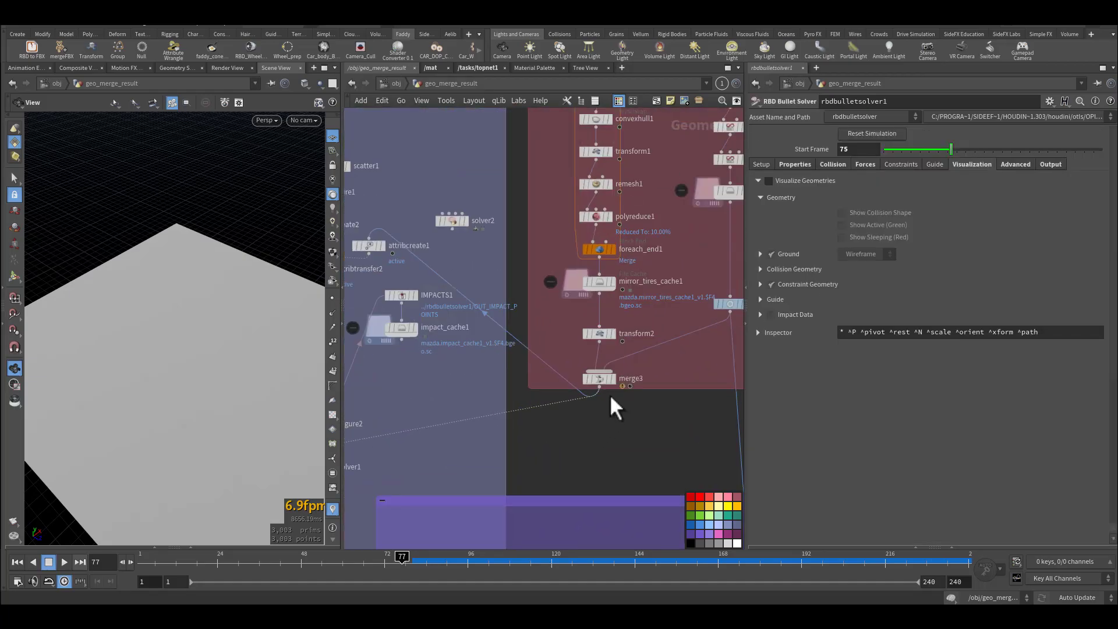
middle_click_drag(565, 426, 477, 443)
scroll(451, 406, "up", 4)
Display merge3 and inspect the car body and tire collision geometry up close.
left_click(678, 293)
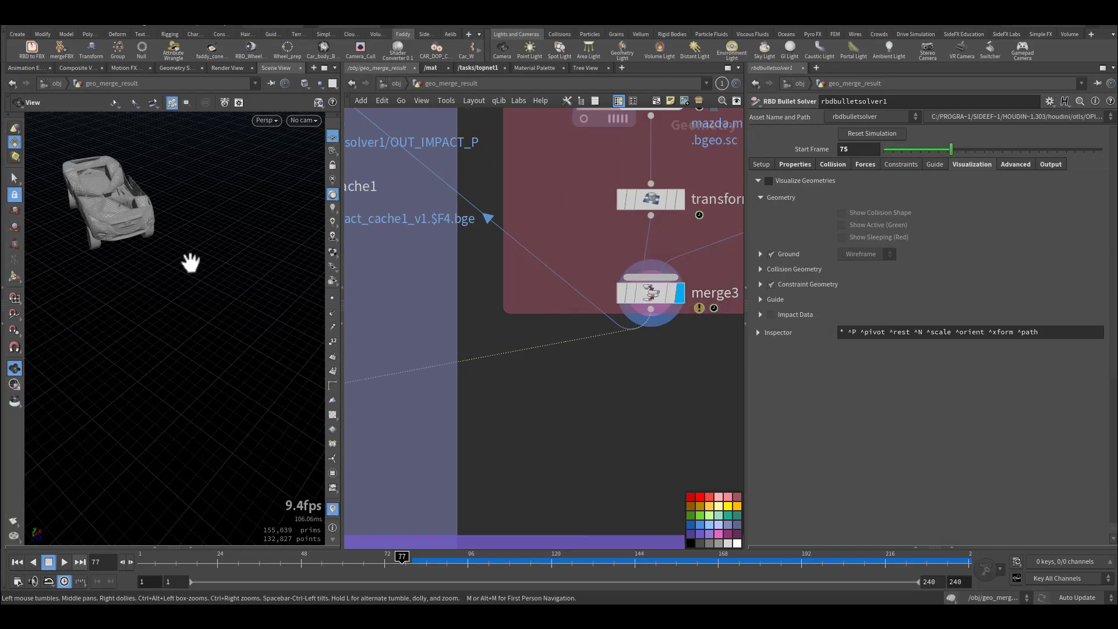
left_click_drag(209, 261, 168, 287)
scroll(180, 267, "up", 8)
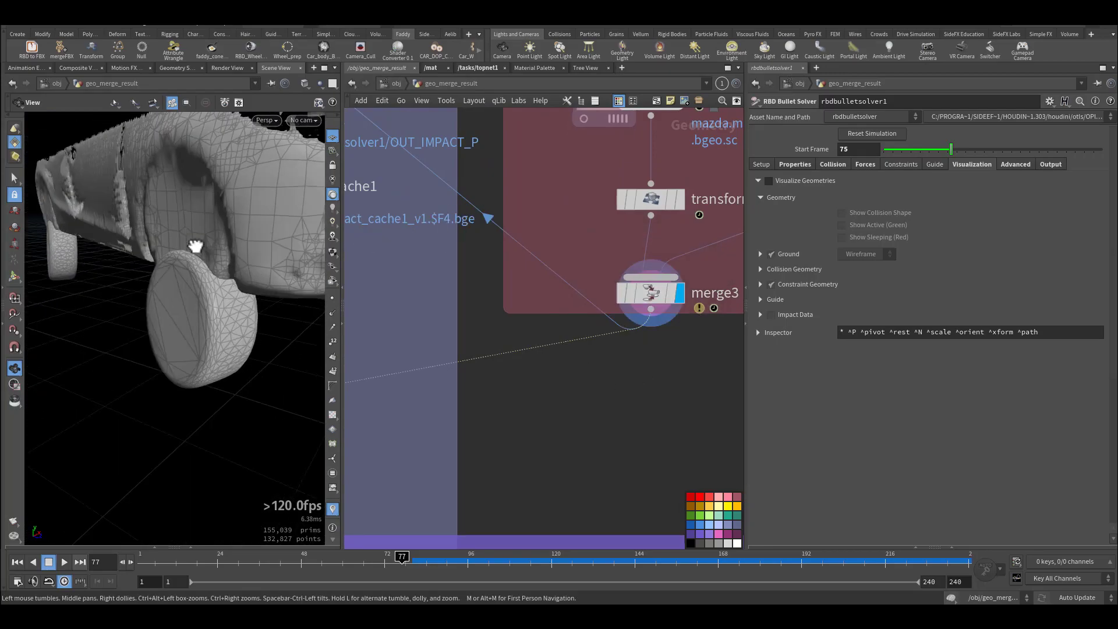
mouse_move(255, 272)
left_mouse_down()
mouse_move(221, 258)
mouse_move(244, 275)
left_mouse_up()
Display rbdbulletsolver1, interrupt its cooking and rewind the timeline to frame 1, dismissing the console.
scroll(637, 391, "down", 8)
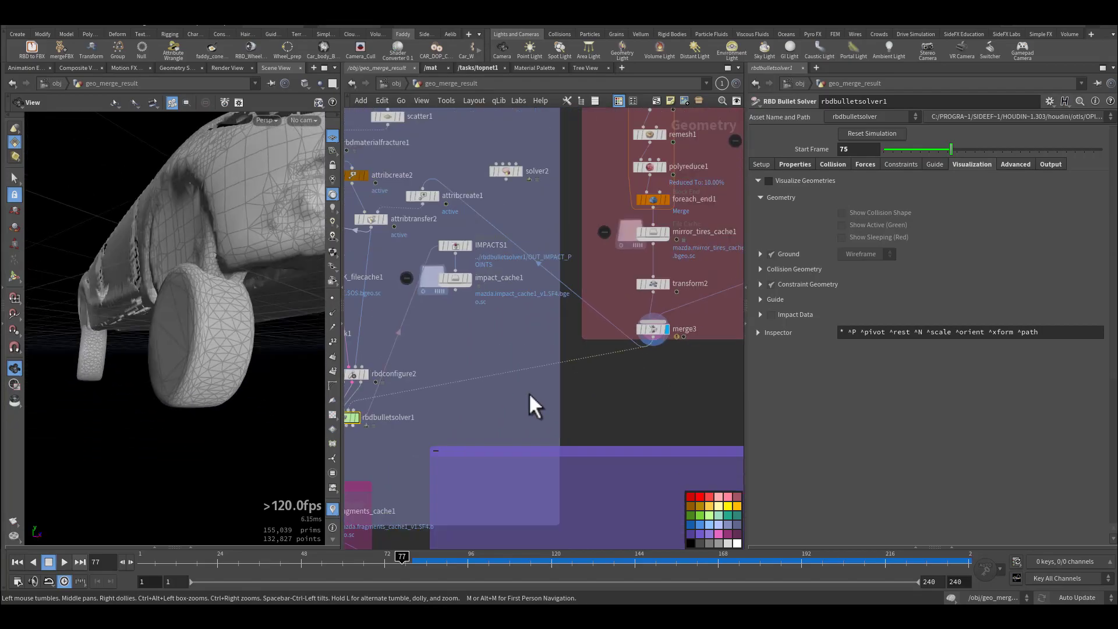
scroll(589, 374, "up", 10)
mouse_move(556, 393)
scroll(556, 393, "up", 2)
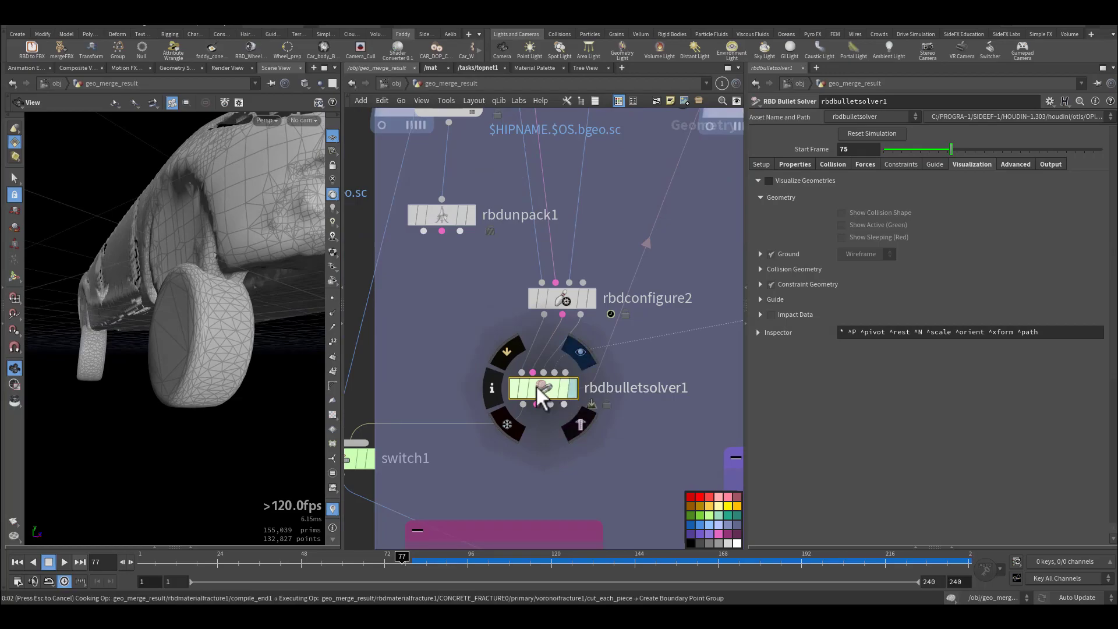
key("Escape")
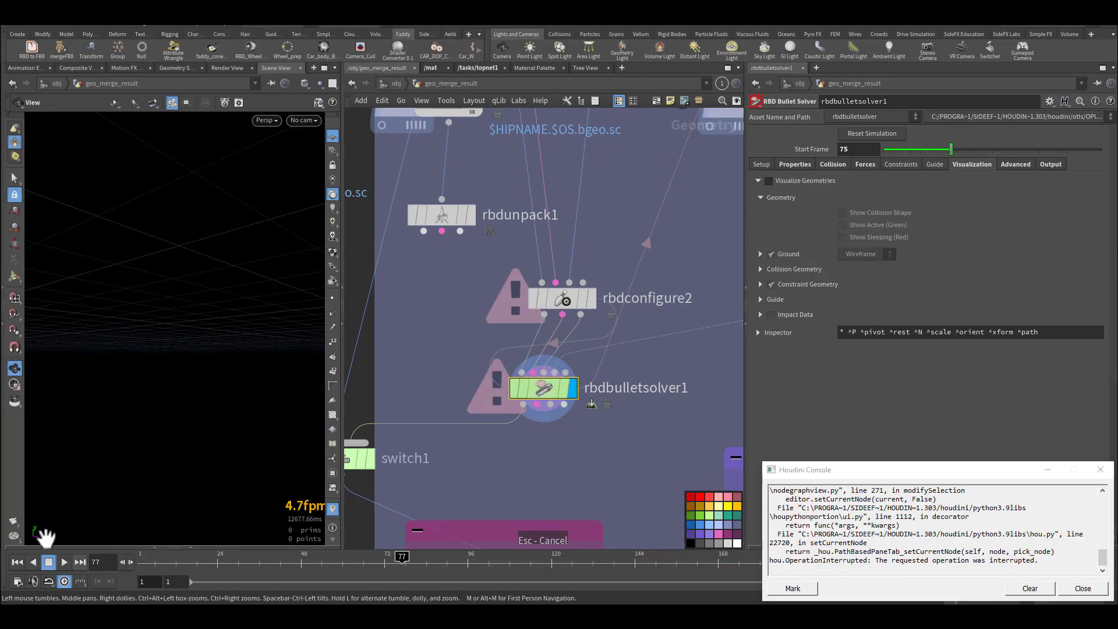
left_click(16, 561)
left_click(1104, 472)
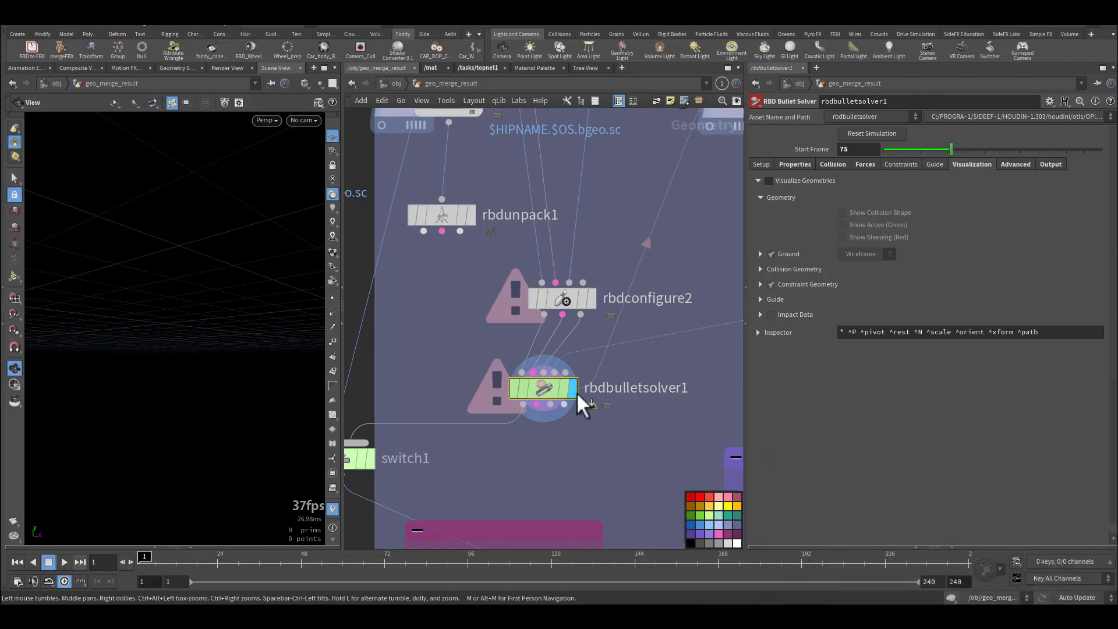
Inspect the popspeedlimit1 node's maximum speed inside rbdbulletsolver1's forces network, and return to geo_merge_result.
double_click(548, 387)
middle_click_drag(597, 297, 635, 277)
scroll(626, 320, "up", 9)
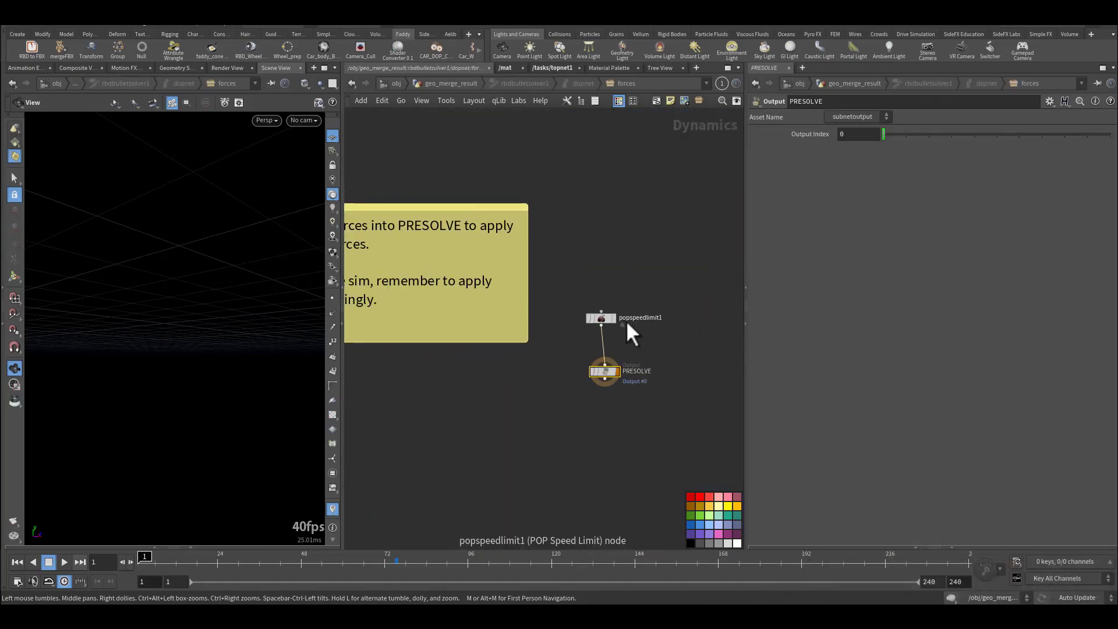
left_click(575, 312)
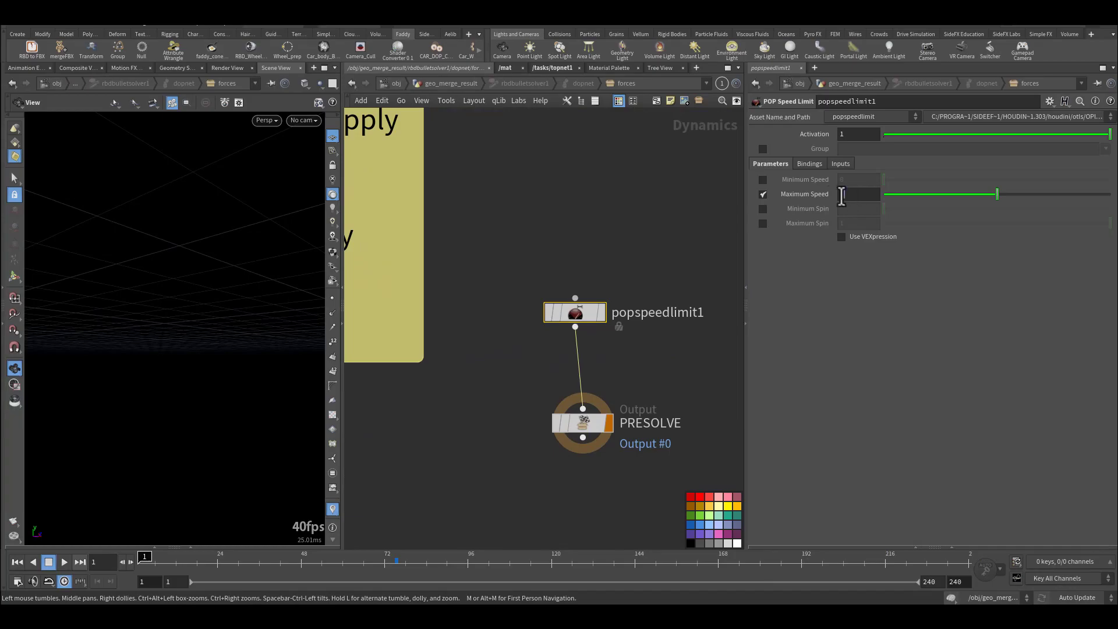
left_click(459, 84)
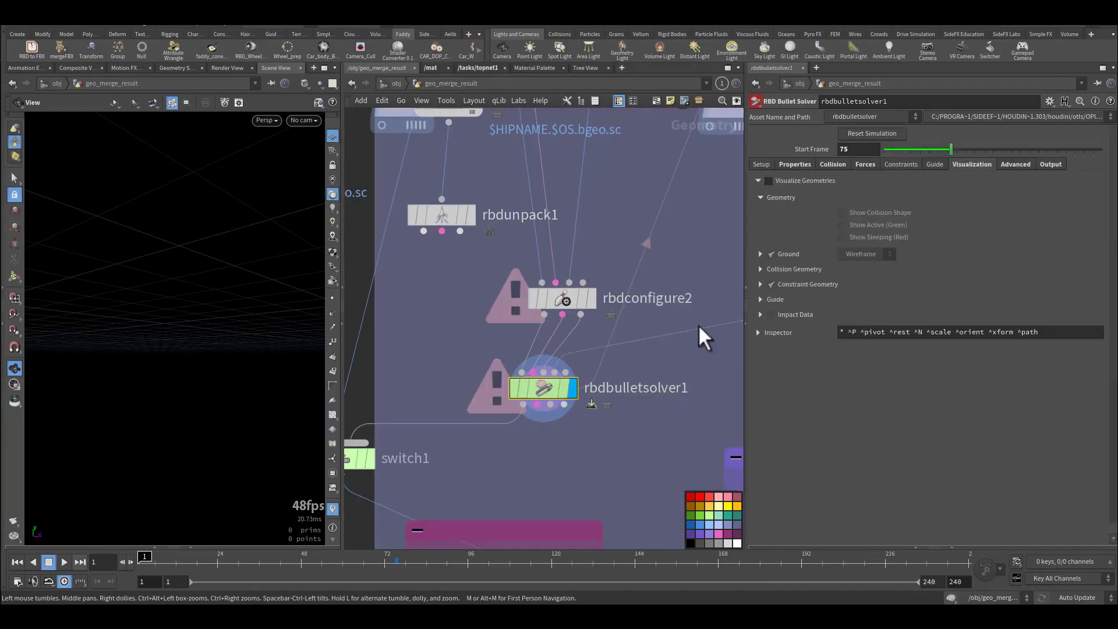
Review rbdbulletsolver1's piece properties with the active override attribute, its collision type and its force settings.
left_click(794, 165)
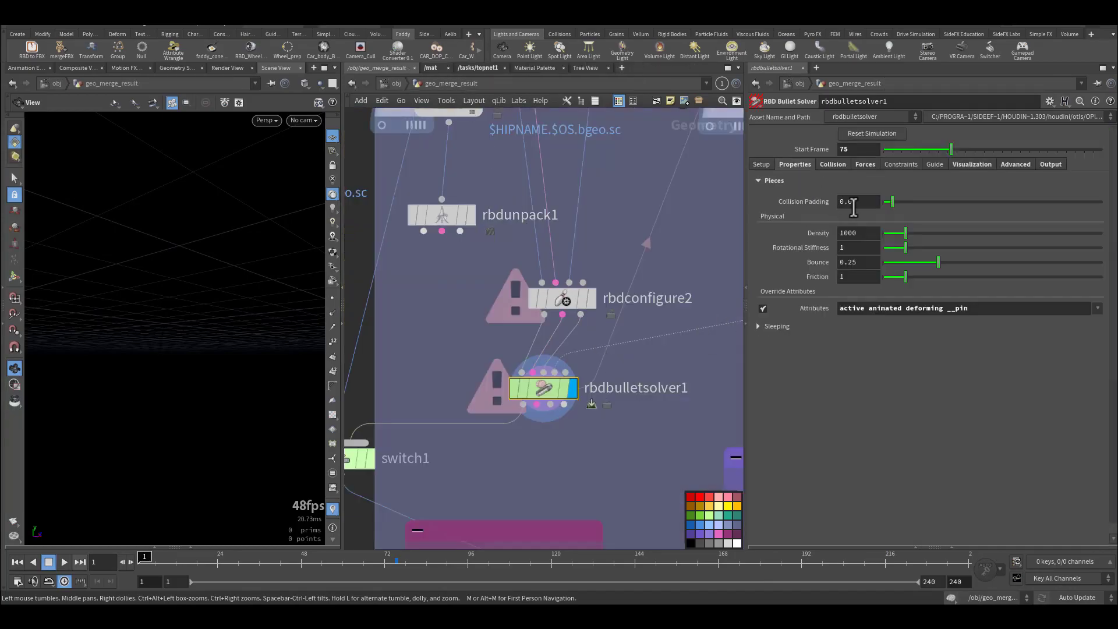
left_click_drag(867, 309, 837, 313)
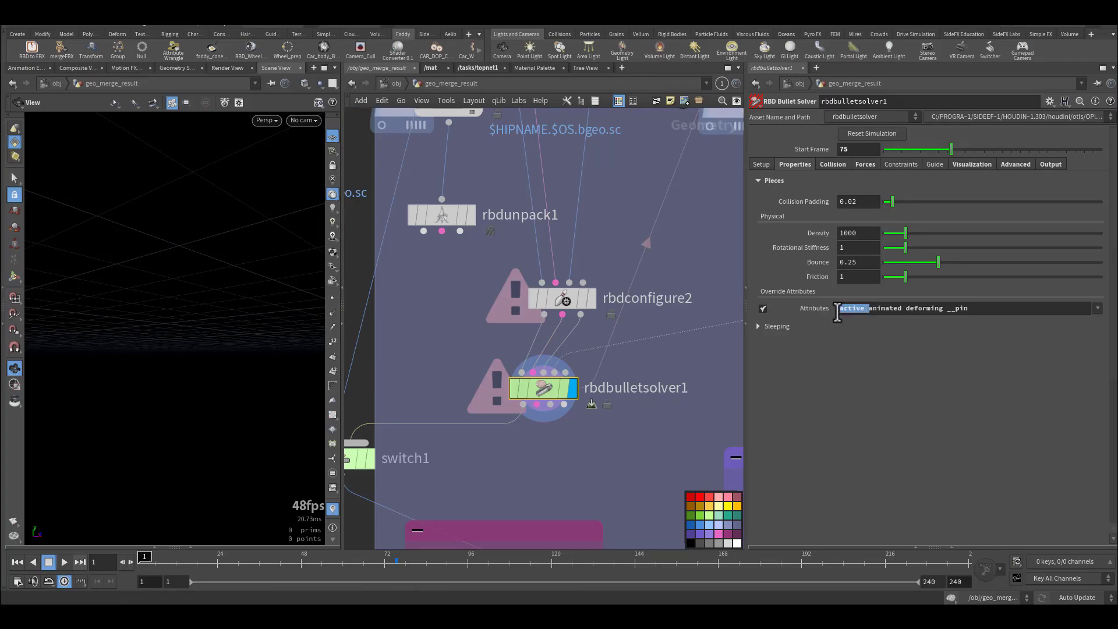
left_click(832, 165)
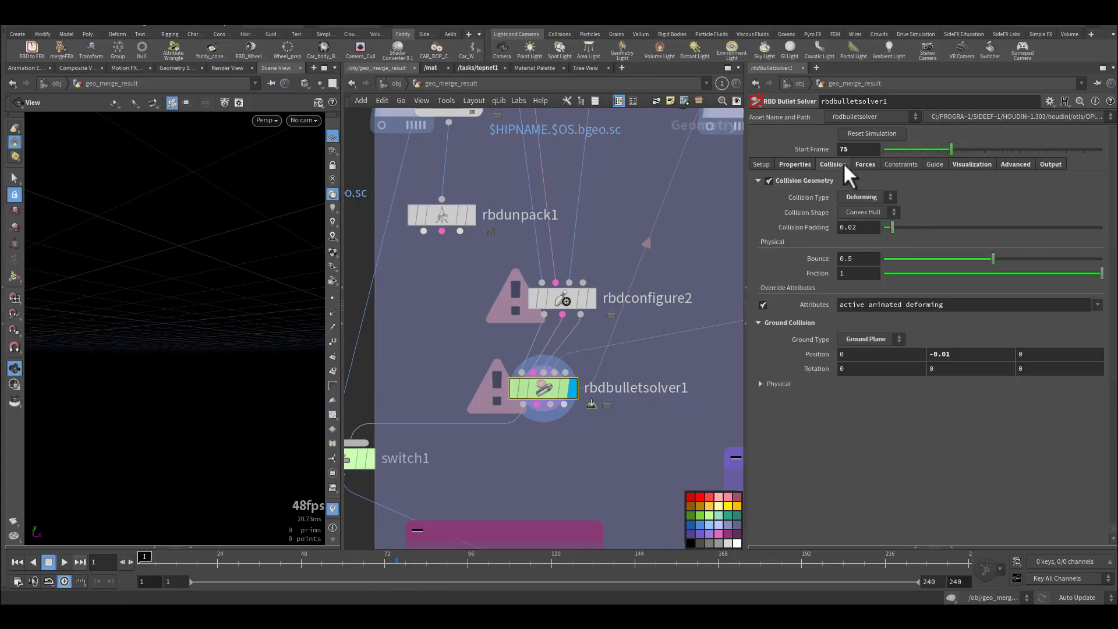
left_click(878, 200)
left_click(870, 165)
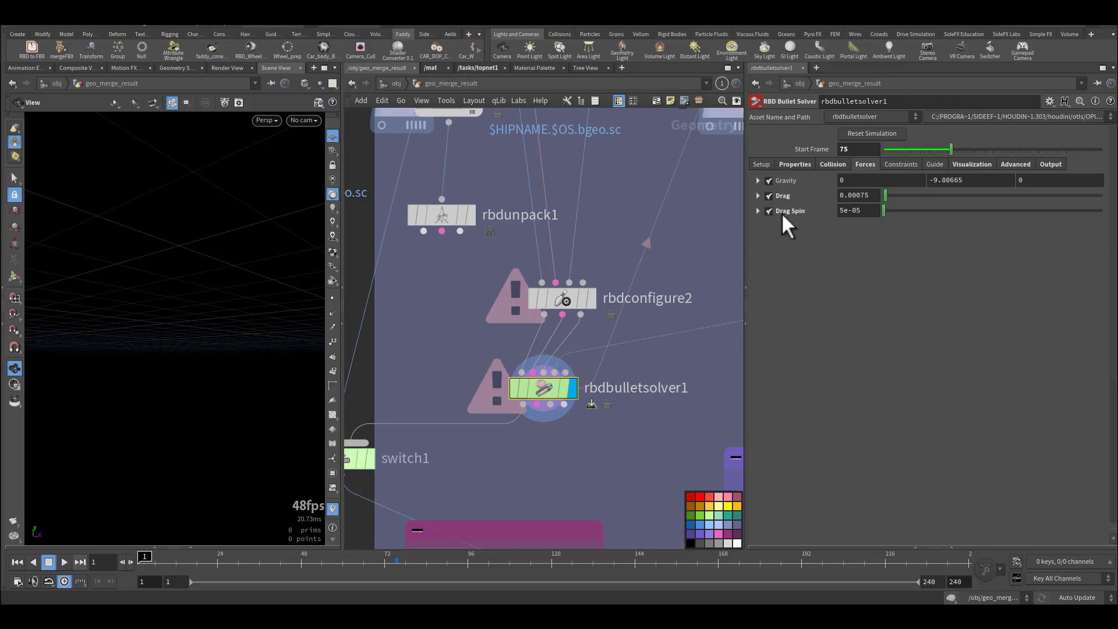
Review the solver's advanced and output settings, including the just-activated group and transfer attributes.
left_click(1013, 166)
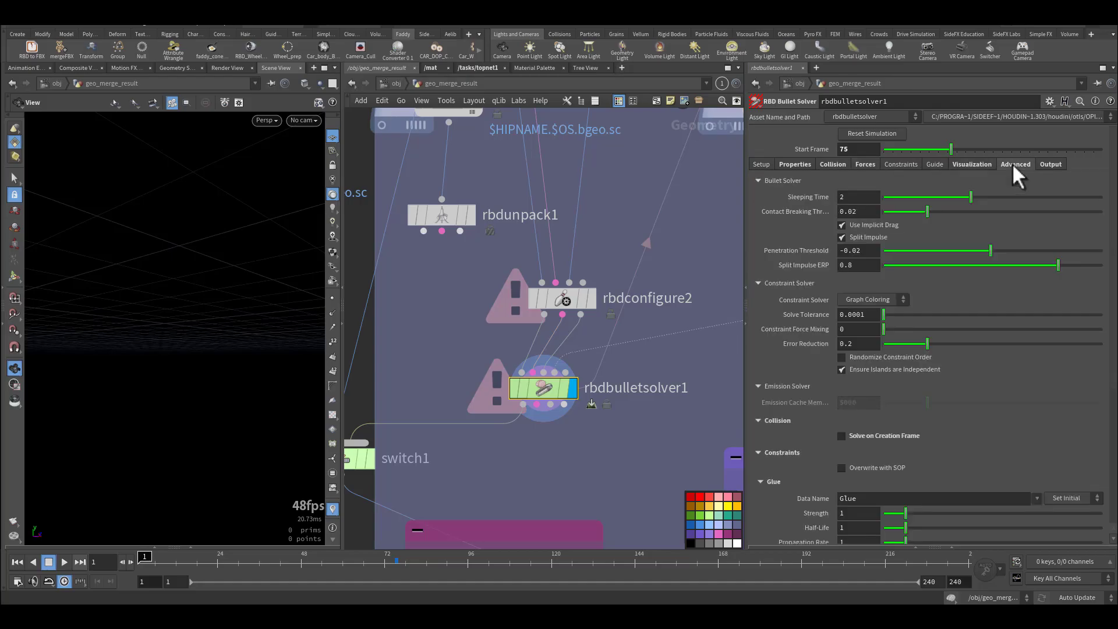
left_click(1054, 165)
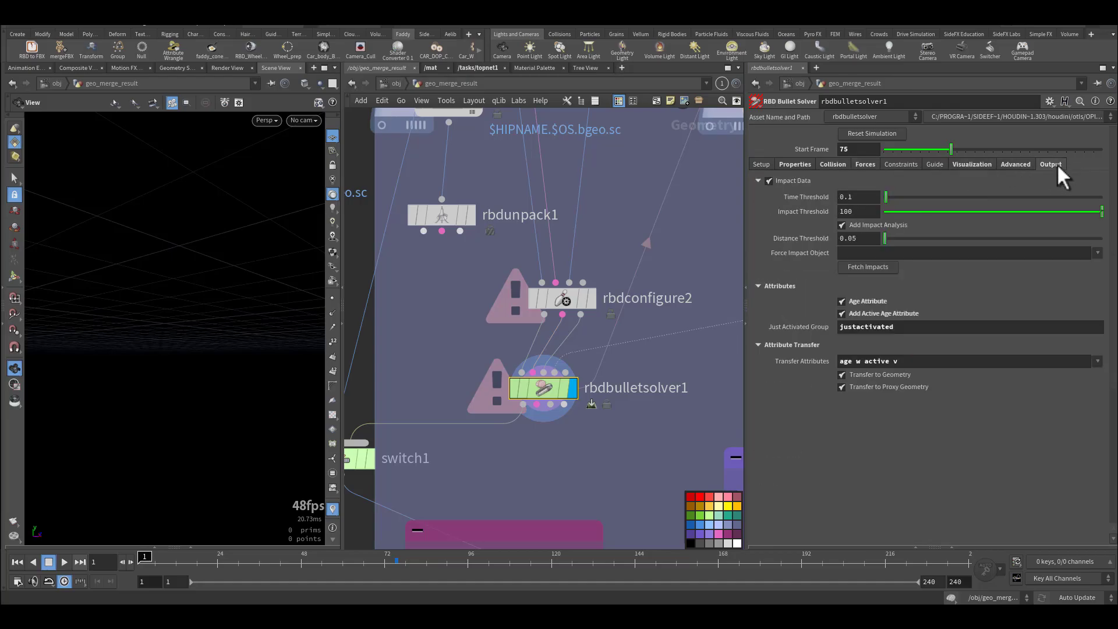
double_click(891, 327)
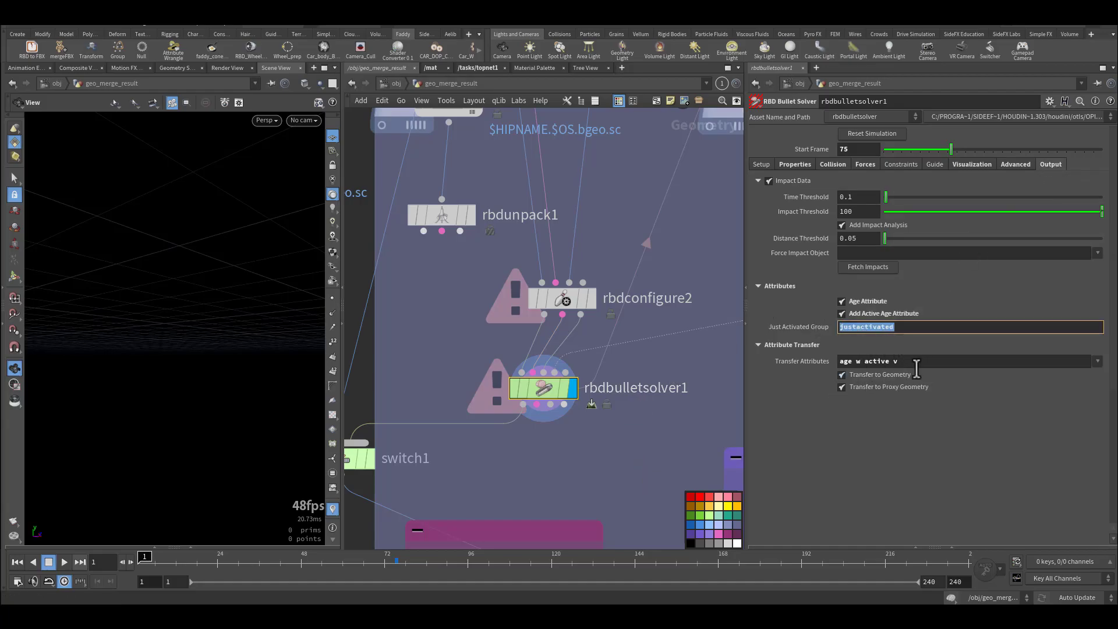
key("Tab")
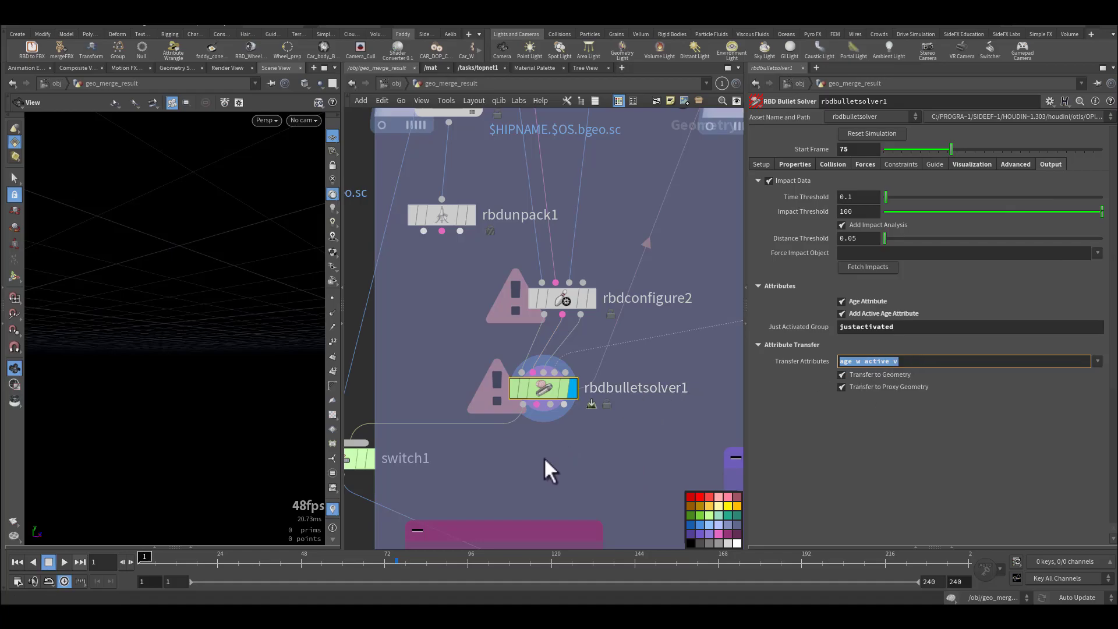
Select and display switch1 below the solver and view the fractured ground in perspective.
scroll(626, 408, "down", 5)
middle_click_drag(645, 373, 625, 306)
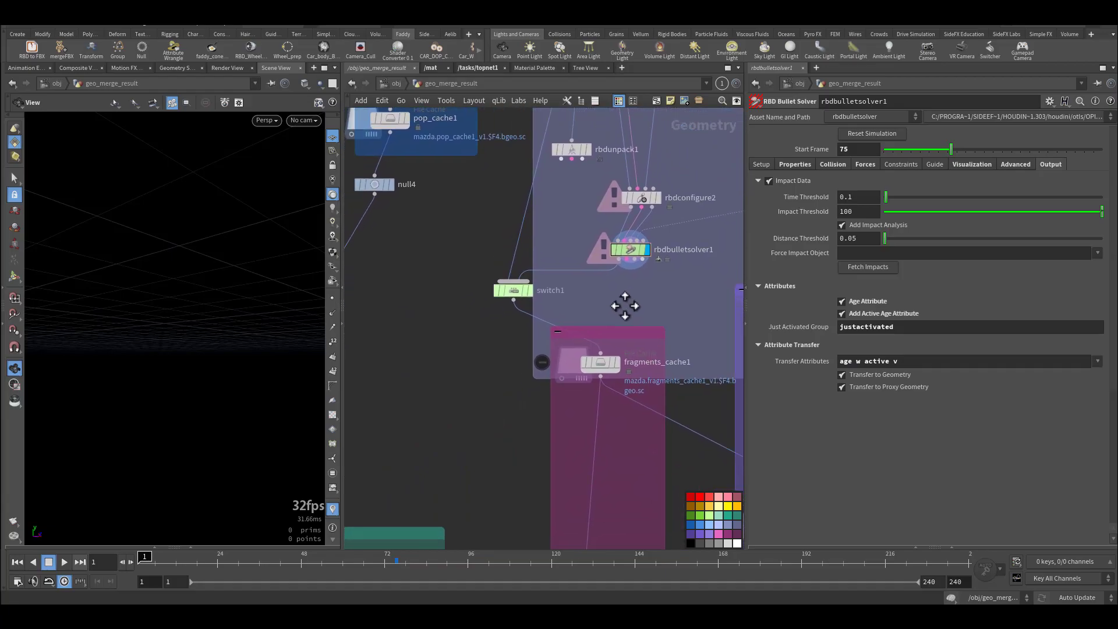
middle_click_drag(544, 241, 606, 376)
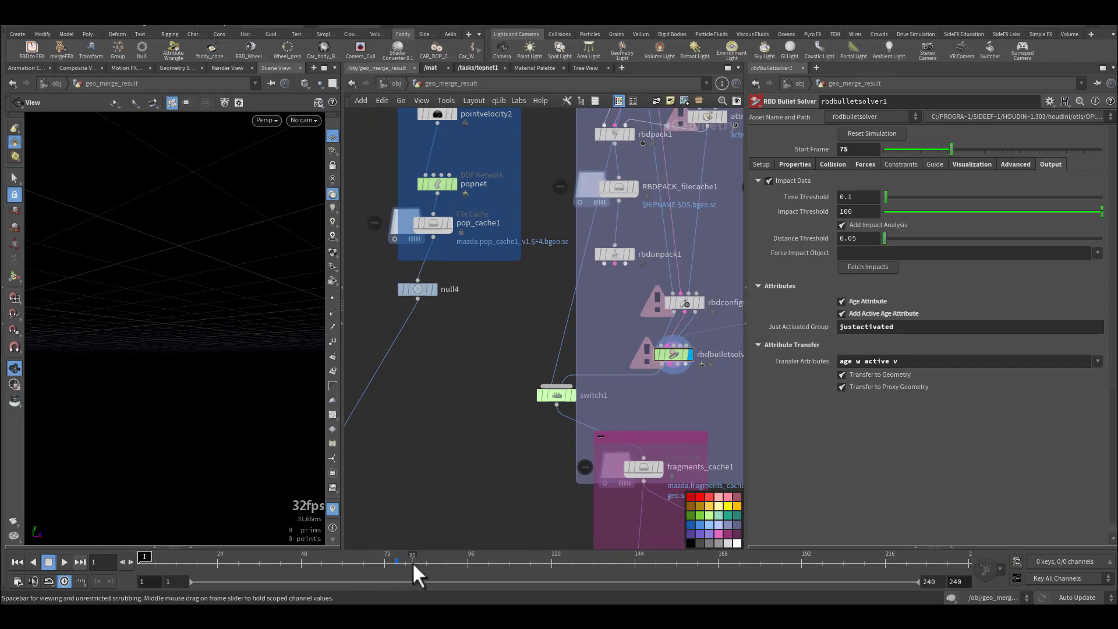
left_click(567, 396)
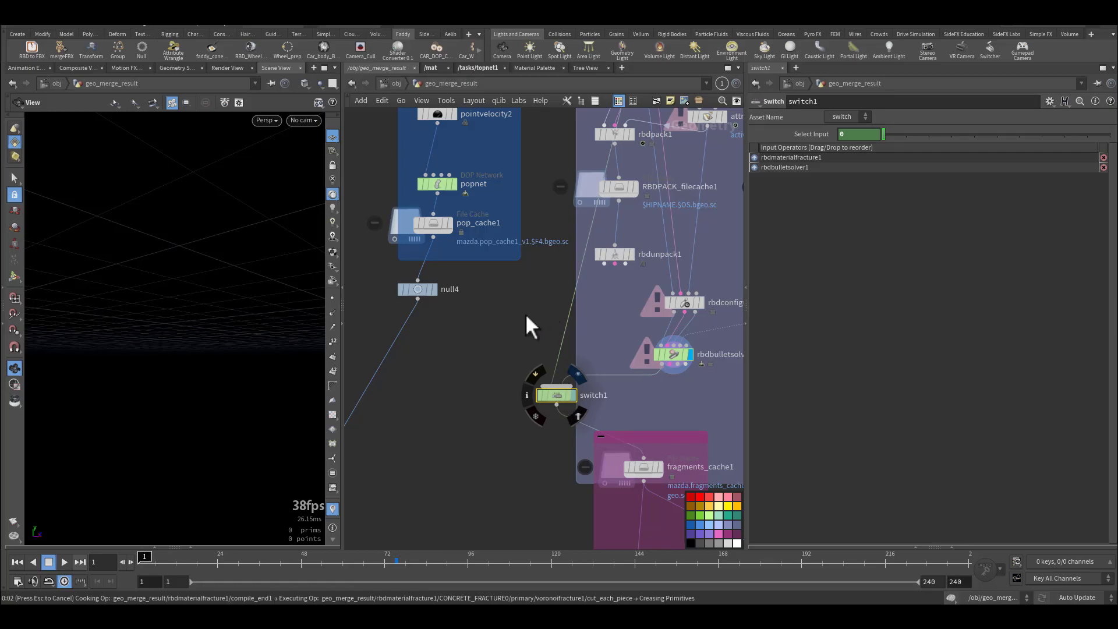
key("r")
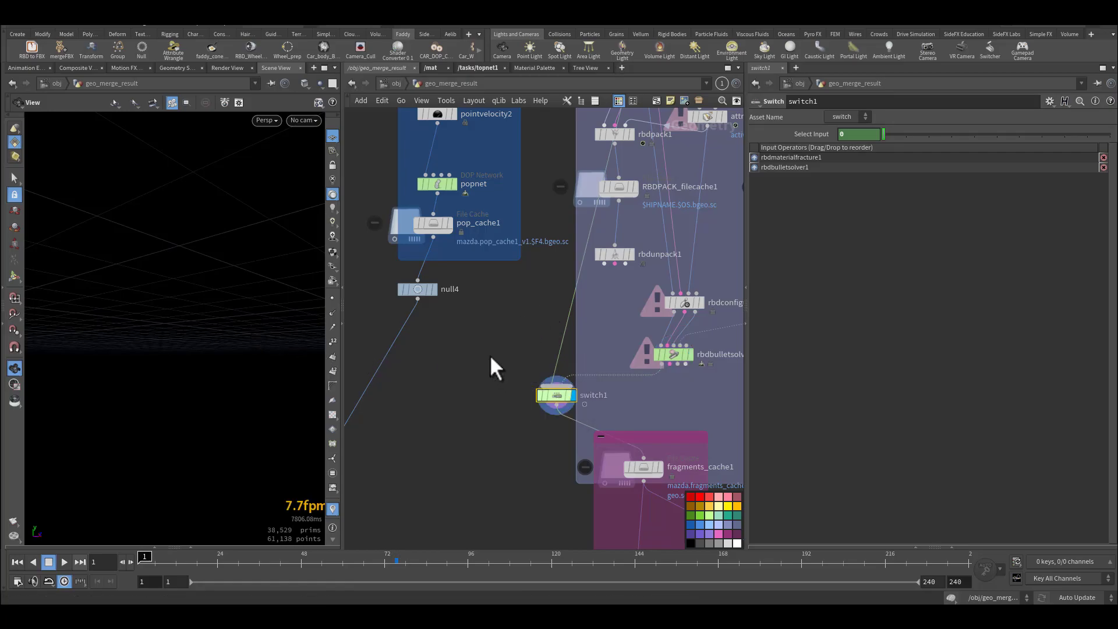
left_click_drag(198, 340, 220, 324)
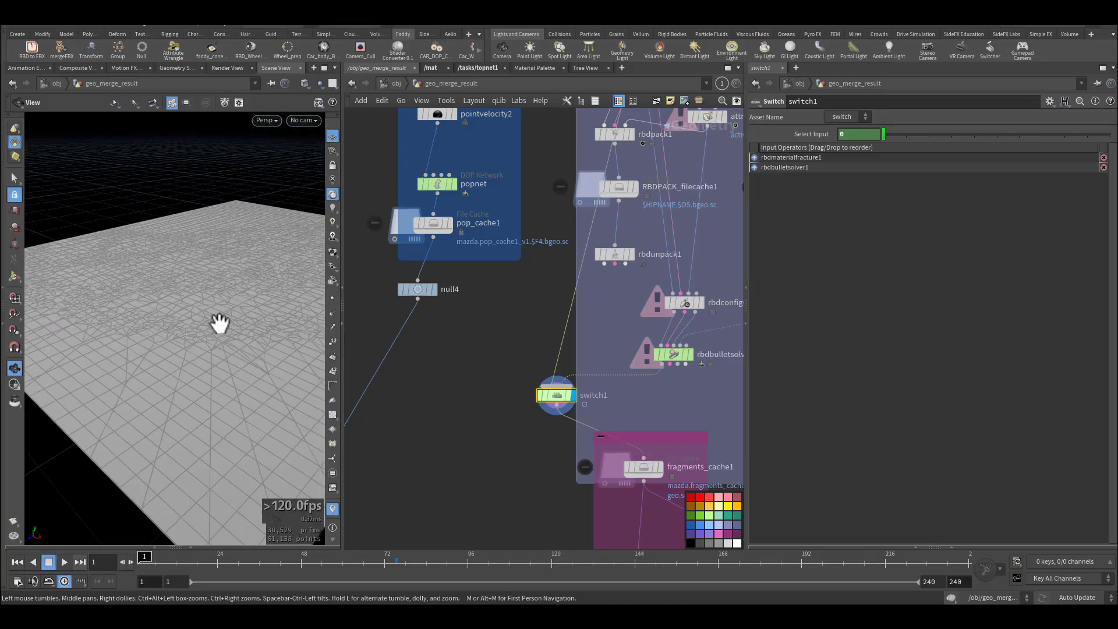
Reveal switch1's Select Input expression and highlight its frame threshold.
middle_click_drag(471, 420, 439, 349)
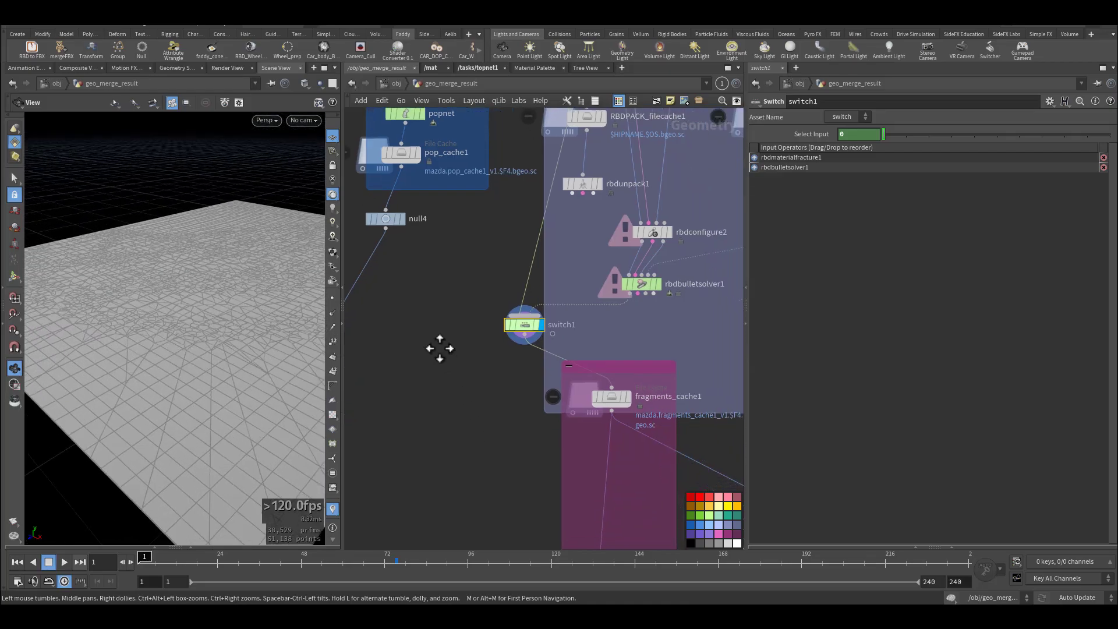
left_click(818, 138)
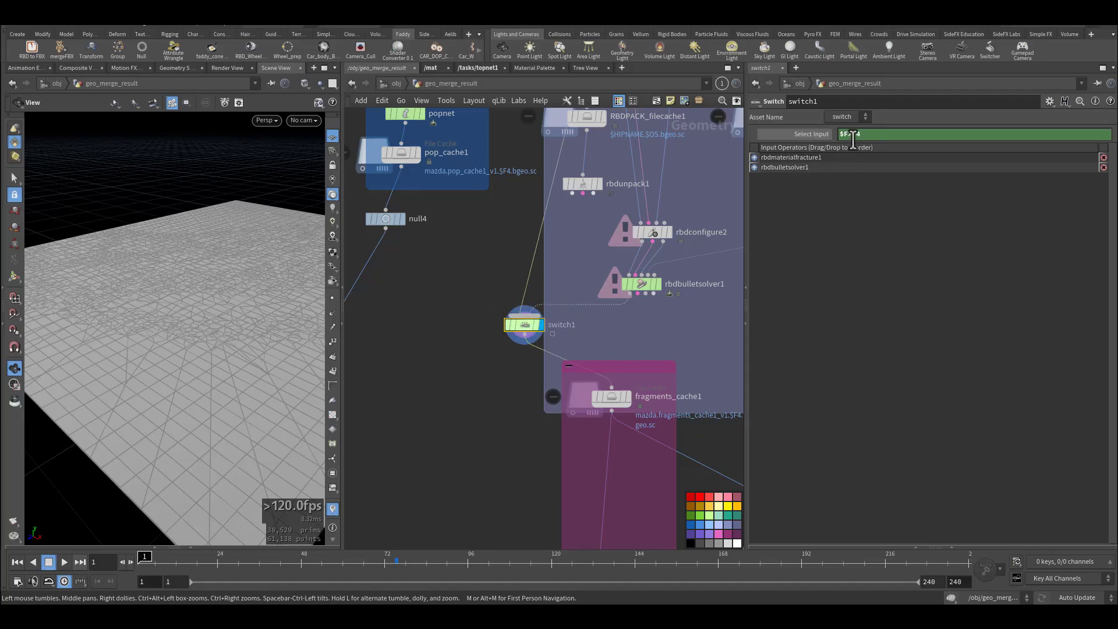
left_click_drag(851, 136, 871, 135)
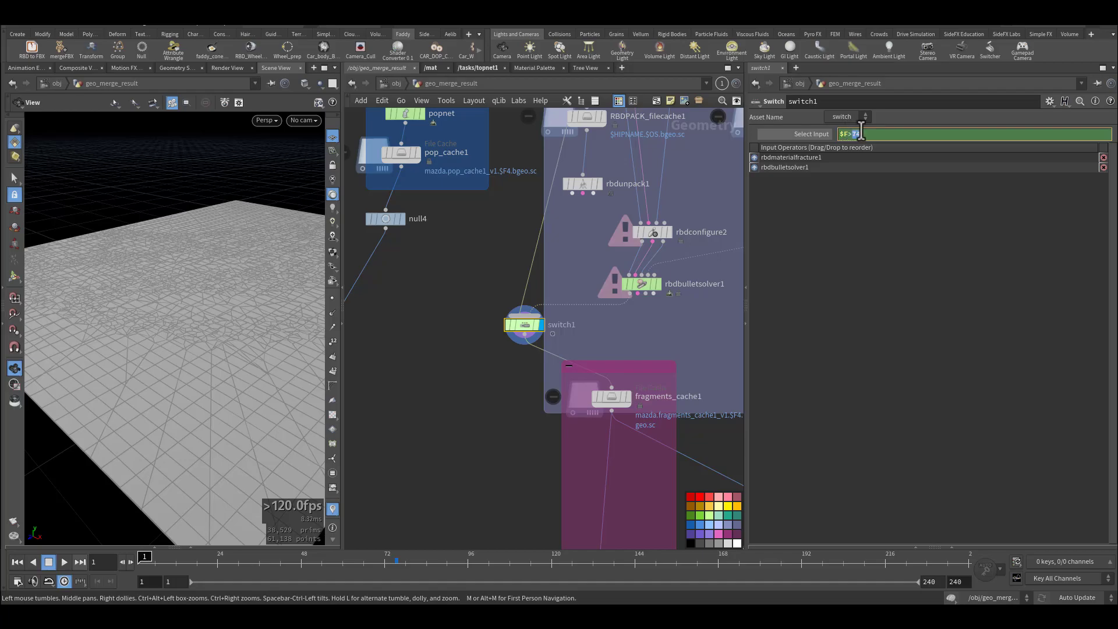
Display fragments_cache1 and scrub through the cached ground destruction, moving the playhead to frame 86.
left_click(543, 357)
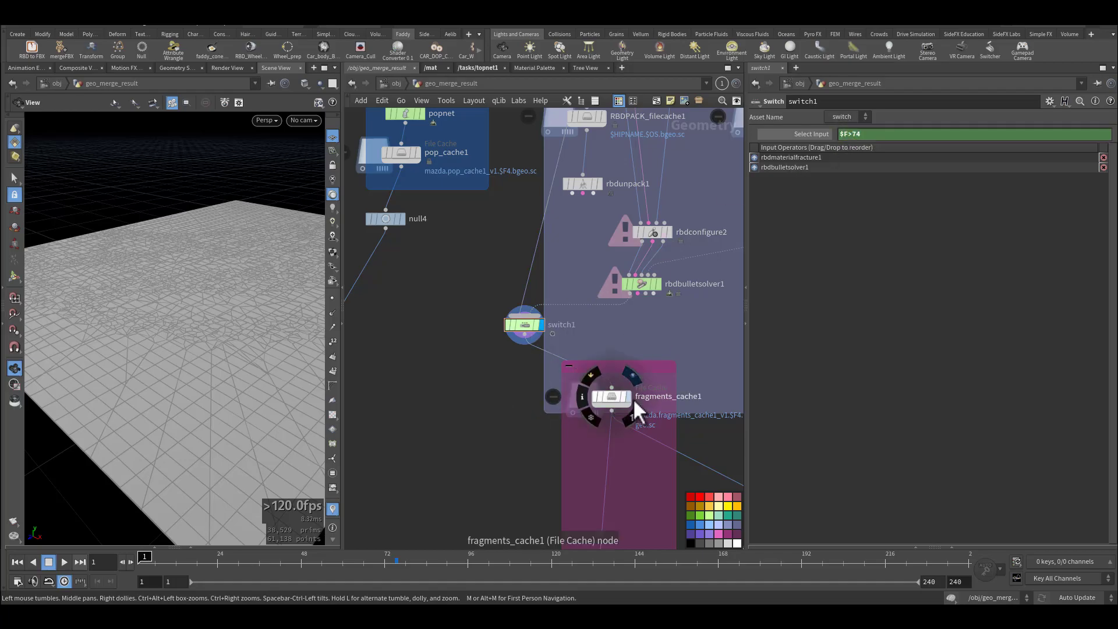
left_click(609, 397)
left_click_drag(362, 566, 408, 565)
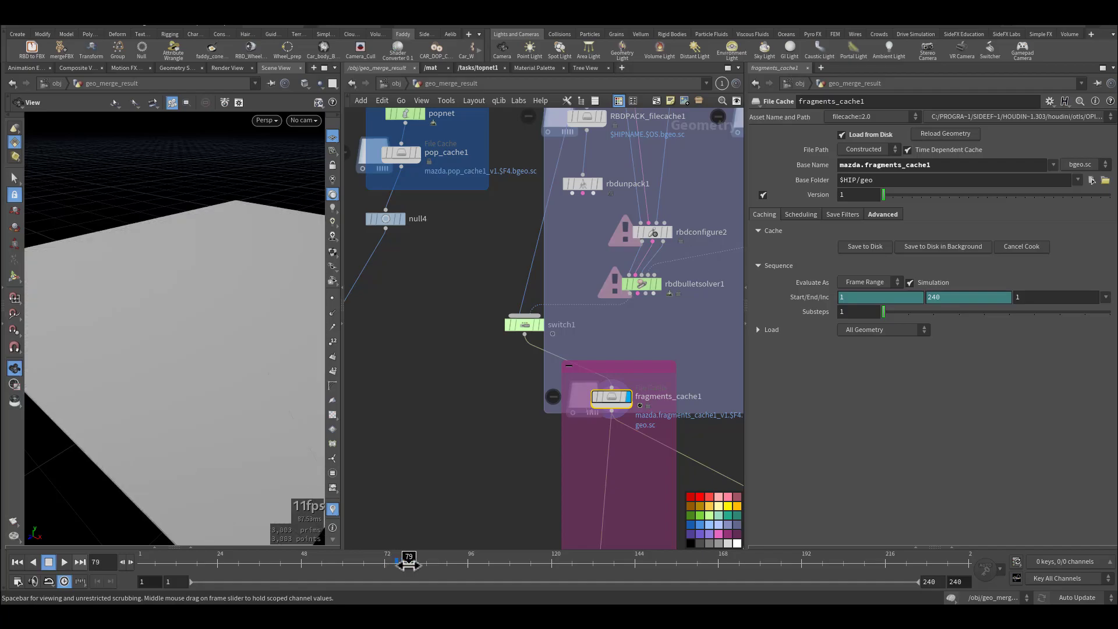
scroll(204, 373, "down", 3)
middle_click_drag(202, 373, 146, 361)
left_click_drag(376, 559, 919, 606)
left_click_drag(910, 562, 433, 562)
Turn on higher-quality viewport lighting, play back the cached fragments and scrub to frame 223.
left_click_drag(245, 432, 337, 233)
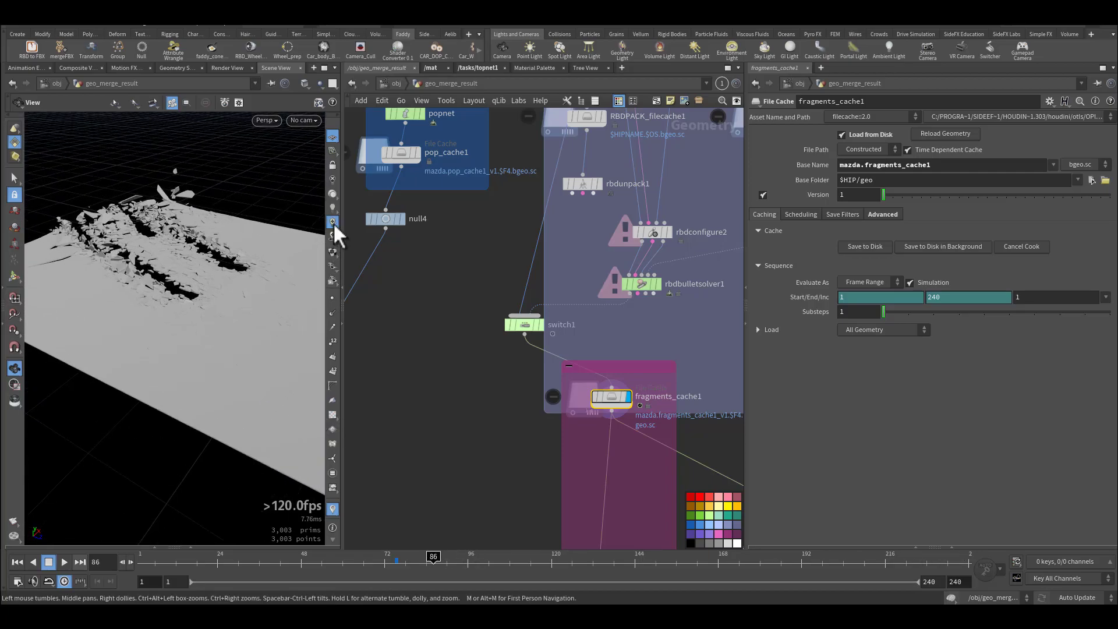
left_click(333, 222)
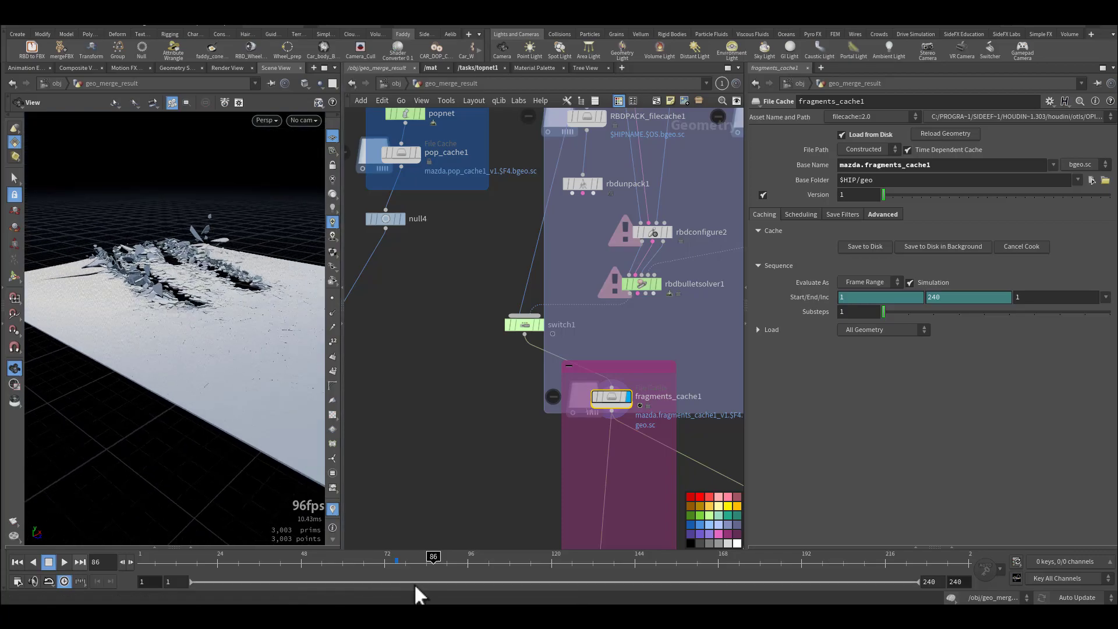
left_click_drag(396, 563, 544, 570)
left_click_drag(220, 369, 171, 362)
left_click(64, 562)
left_click(65, 560)
mouse_move(374, 559)
left_mouse_down()
mouse_move(516, 560)
mouse_move(600, 587)
mouse_move(826, 599)
mouse_move(361, 587)
mouse_move(943, 598)
mouse_move(799, 580)
mouse_move(373, 571)
mouse_move(908, 588)
left_mouse_up()
Examine the broken ground pieces close up from several angles at frame 223, checking their edges and gaps.
scroll(480, 434, "down", 5)
middle_click_drag(480, 435, 465, 378)
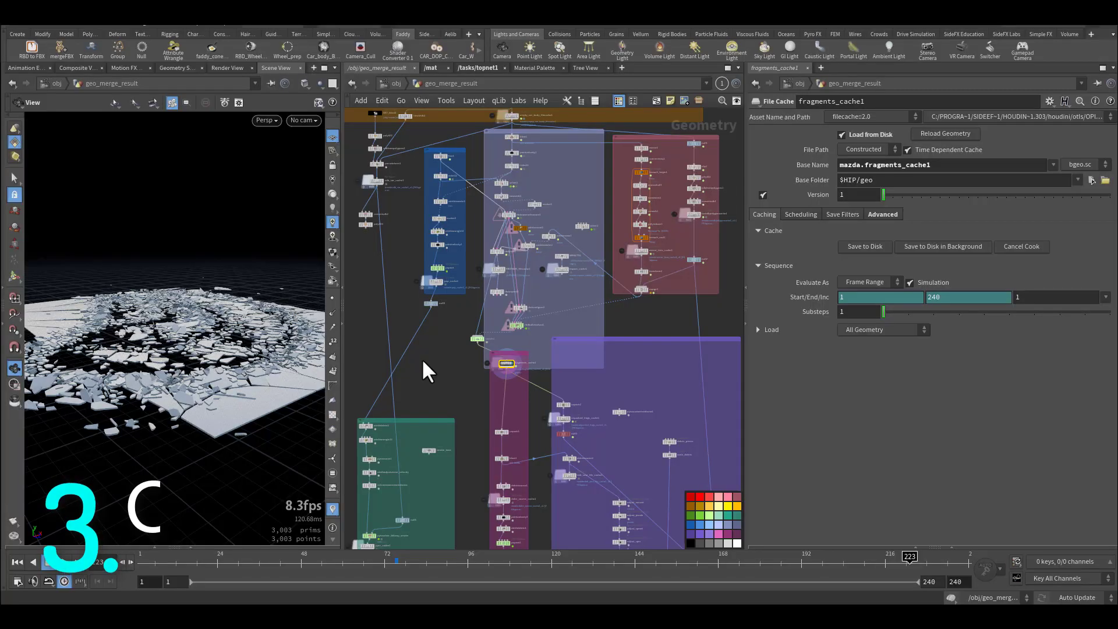
middle_click_drag(422, 358, 419, 257)
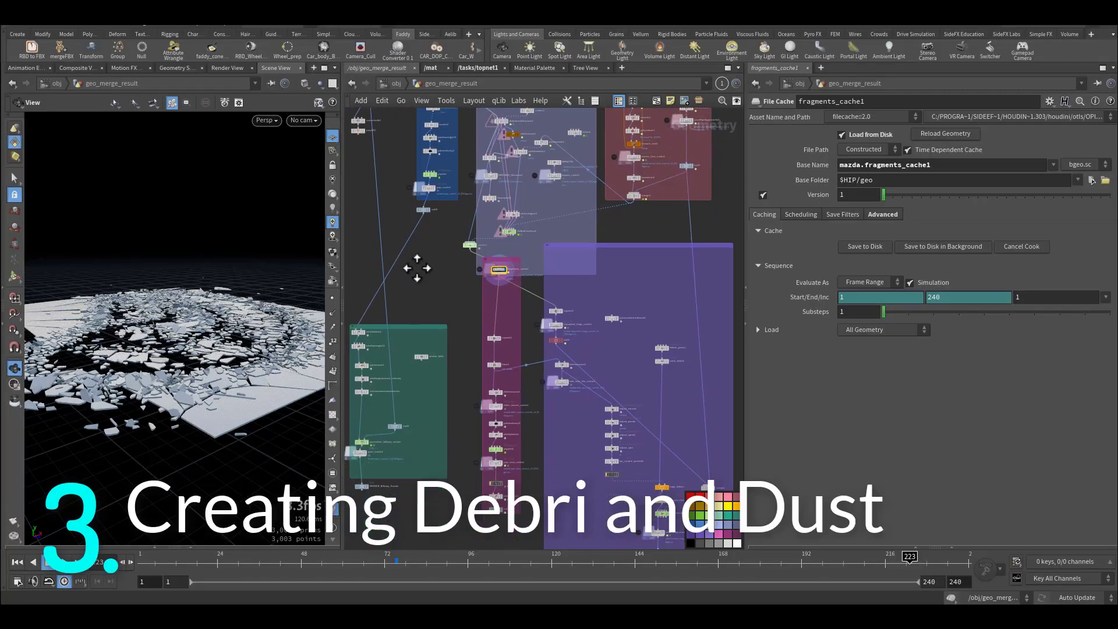
left_click_drag(215, 349, 155, 369)
right_click_drag(154, 370, 276, 375)
middle_click_drag(276, 375, 201, 317)
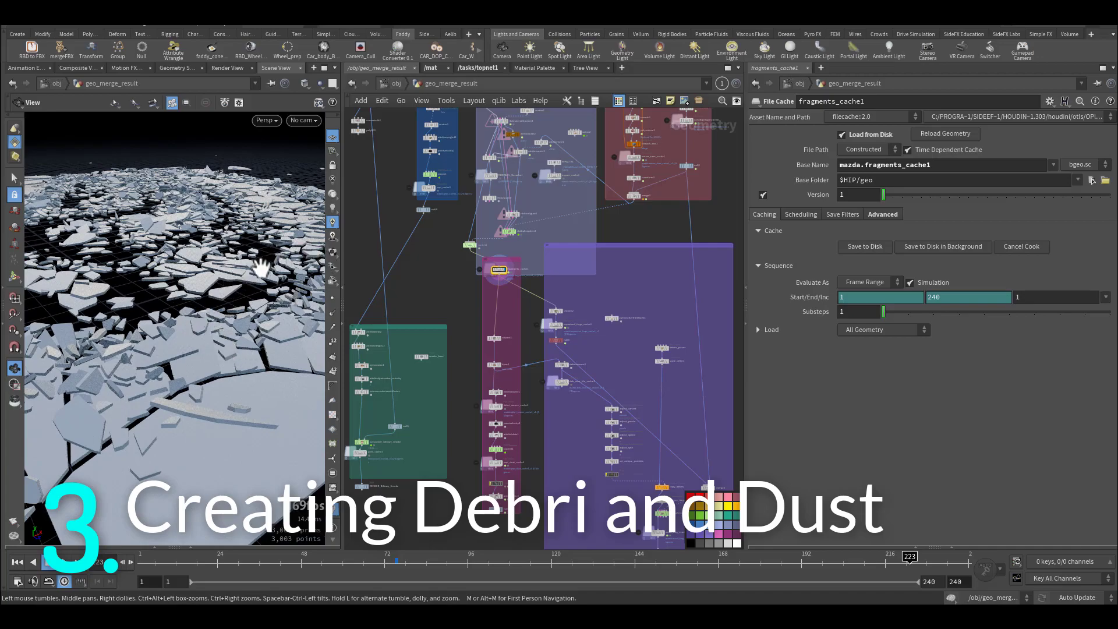
right_click_drag(264, 268, 139, 283)
left_click_drag(164, 288, 108, 287)
right_click_drag(160, 283, 195, 291)
left_click_drag(195, 292, 201, 315)
right_click_drag(201, 314, 322, 299)
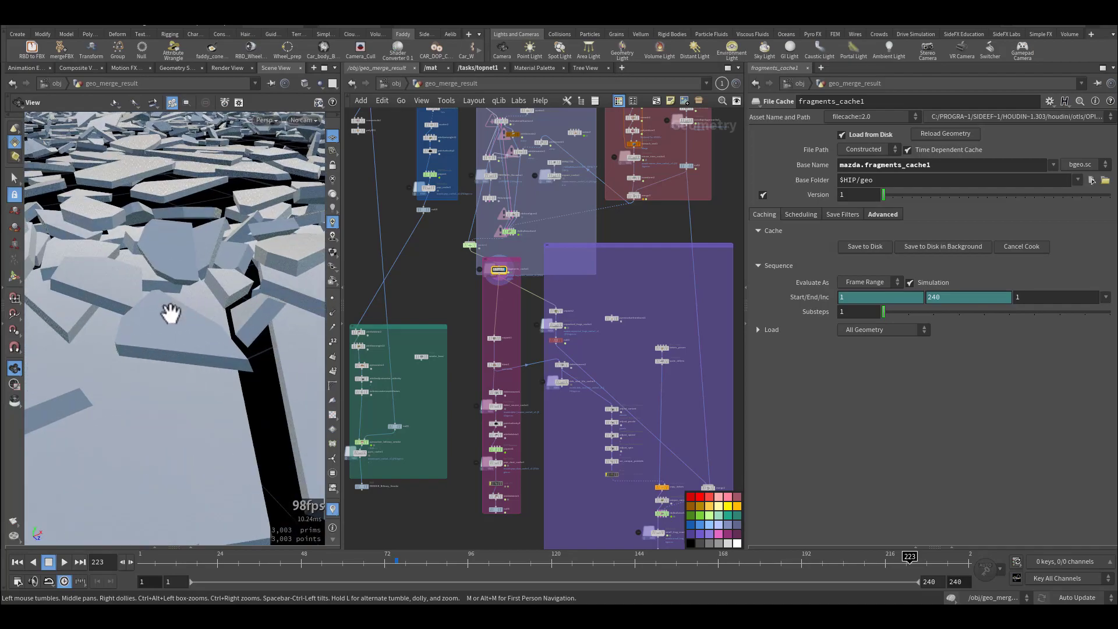
left_click_drag(178, 318, 236, 295)
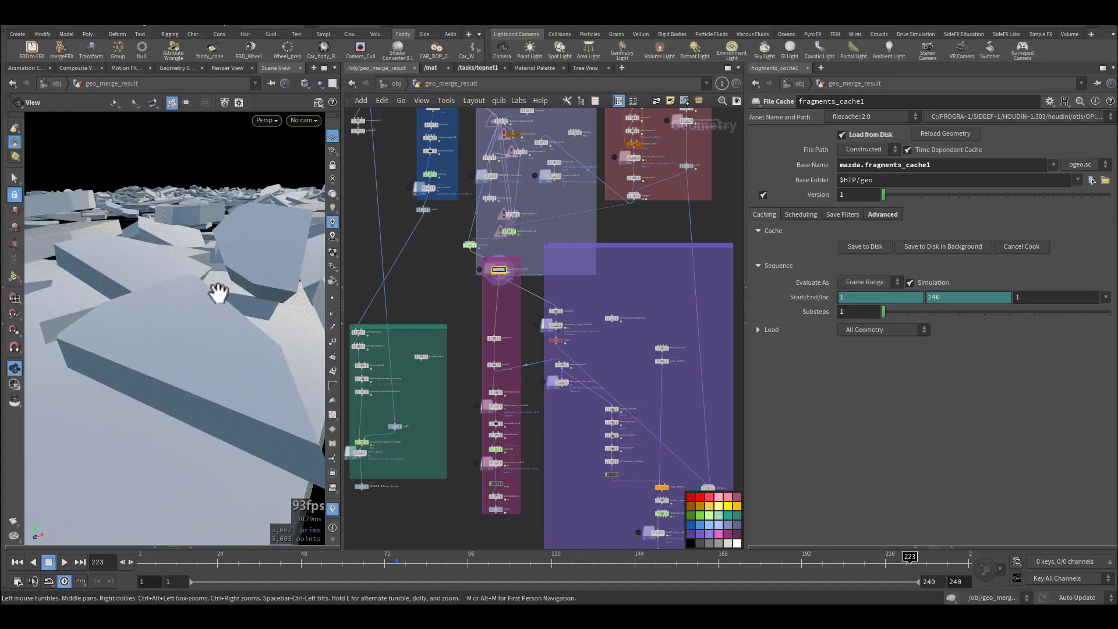
left_click_drag(216, 282, 180, 350)
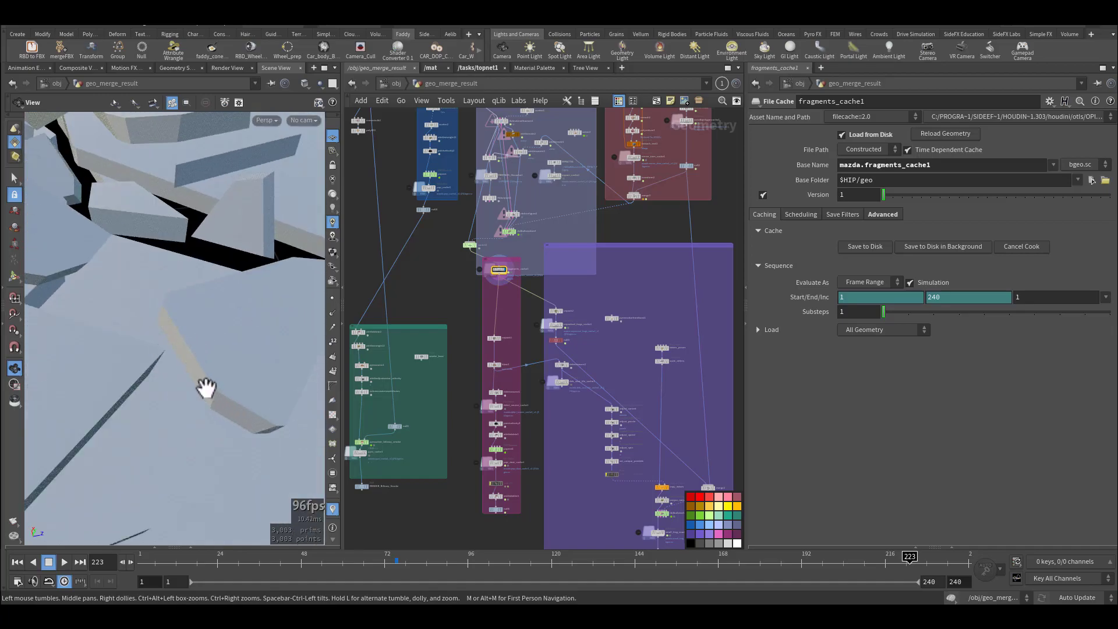
right_click_drag(196, 343, 114, 367)
Move the magenta and purple network boxes apart and clear of the fracture and solver box.
middle_click_drag(611, 292, 647, 291)
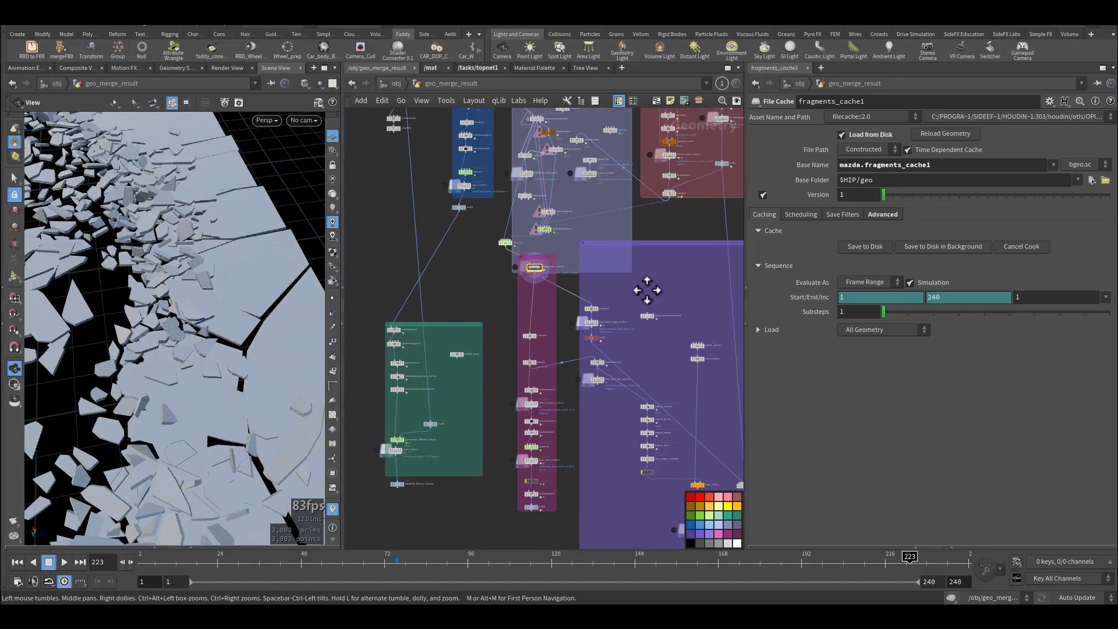
left_click_drag(534, 257, 524, 289)
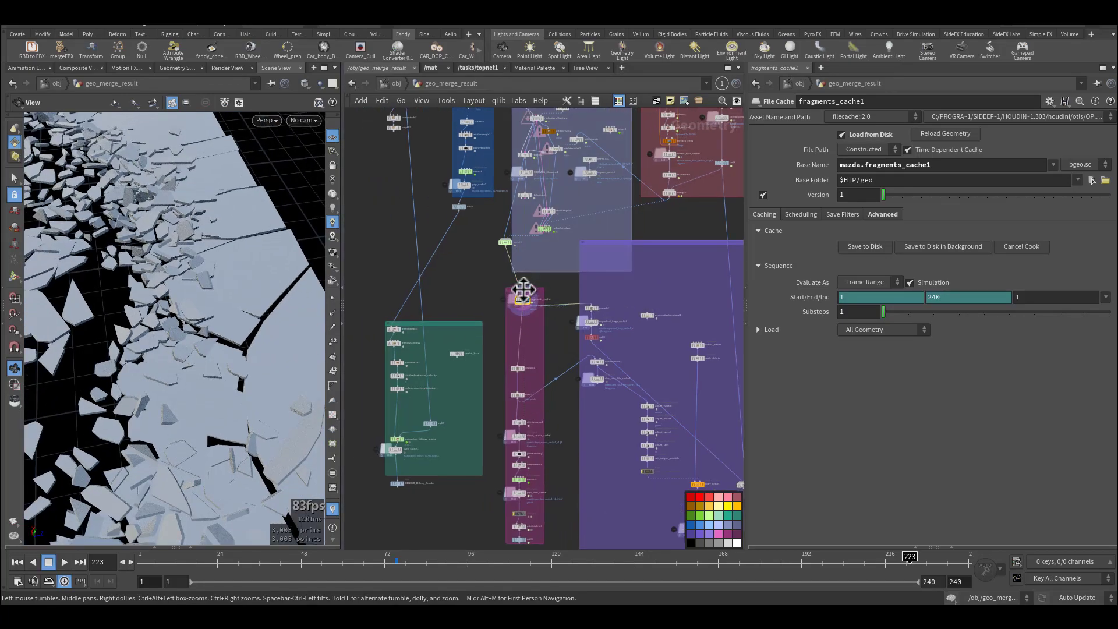
left_click_drag(632, 242, 686, 278)
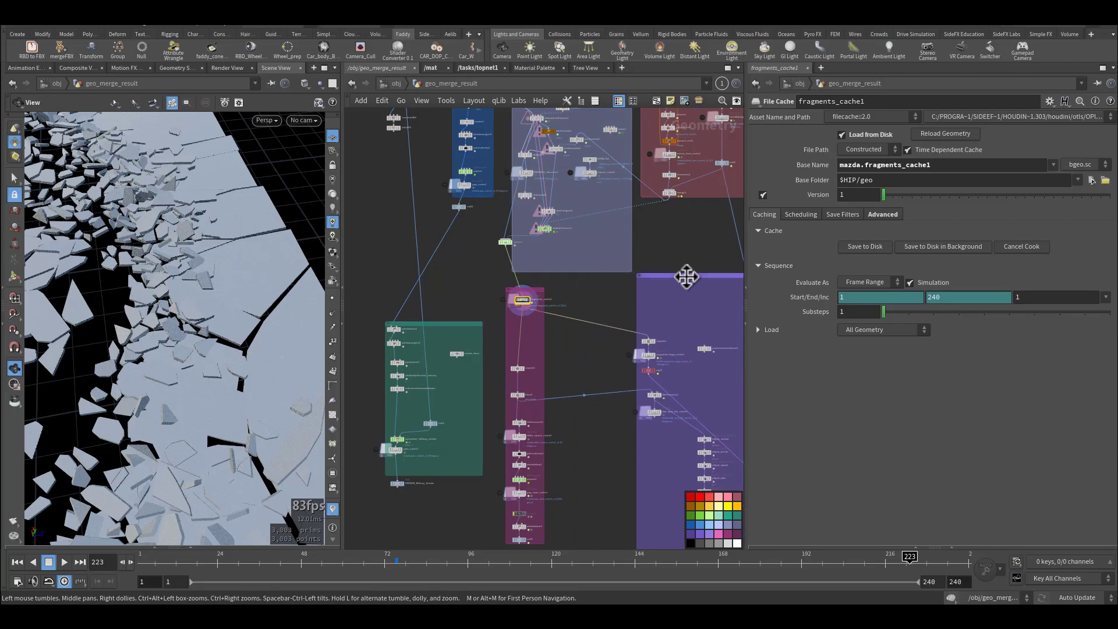
scroll(543, 354, "up", 2)
scroll(543, 355, "up", 1)
middle_click_drag(575, 368, 519, 365)
scroll(552, 369, "down", 1)
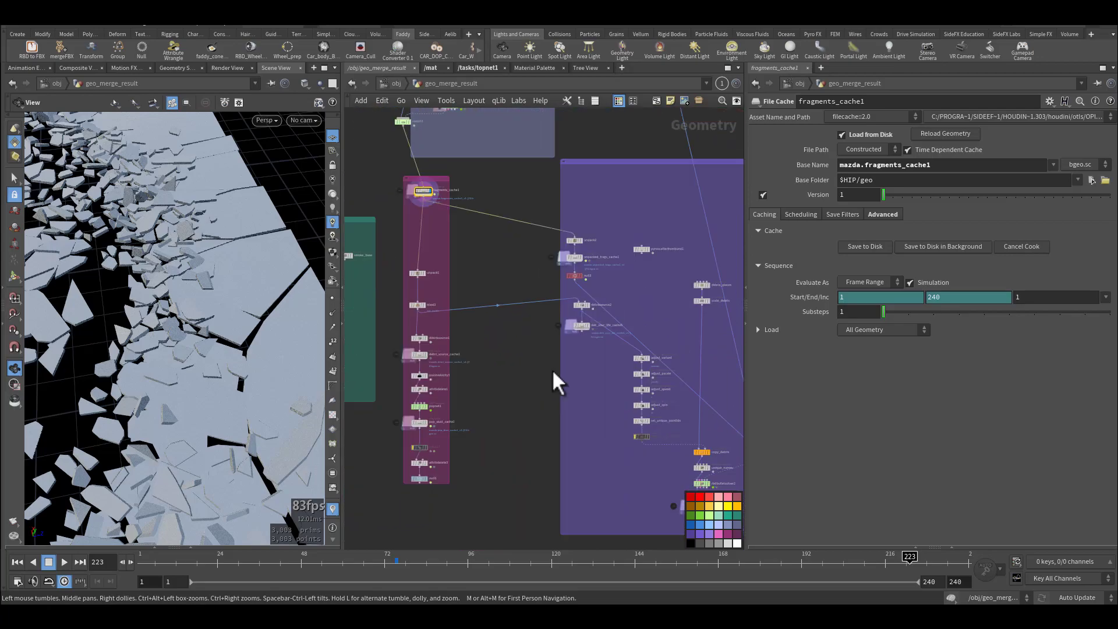
middle_click_drag(619, 210, 623, 333)
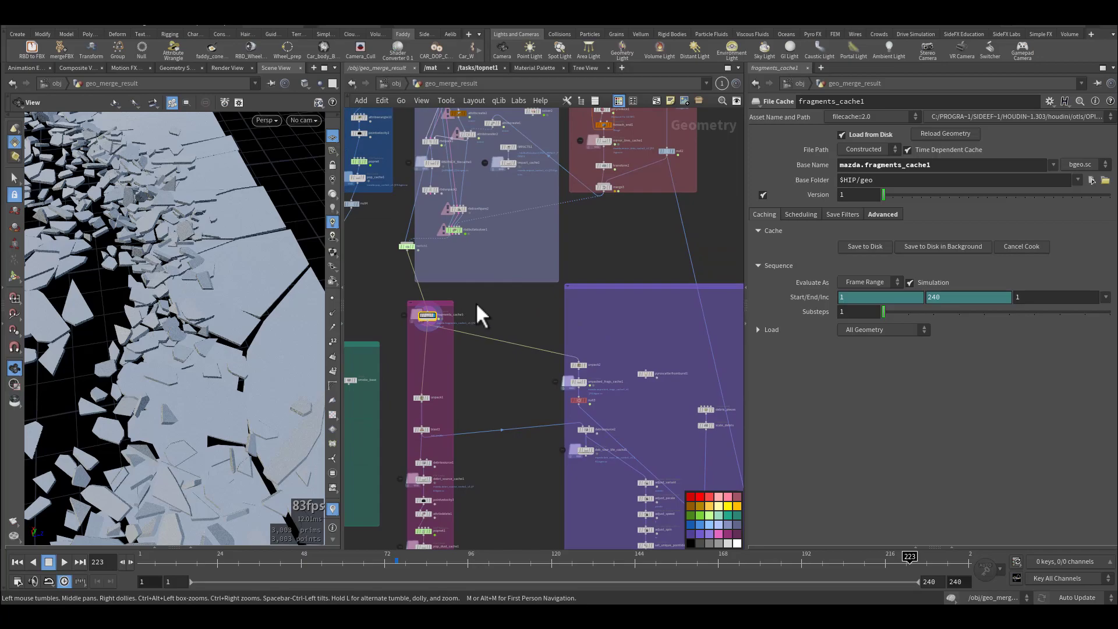
middle_click_drag(476, 304, 554, 285)
scroll(518, 300, "up", 8)
left_click_drag(466, 275, 641, 282)
key("ctrl+z")
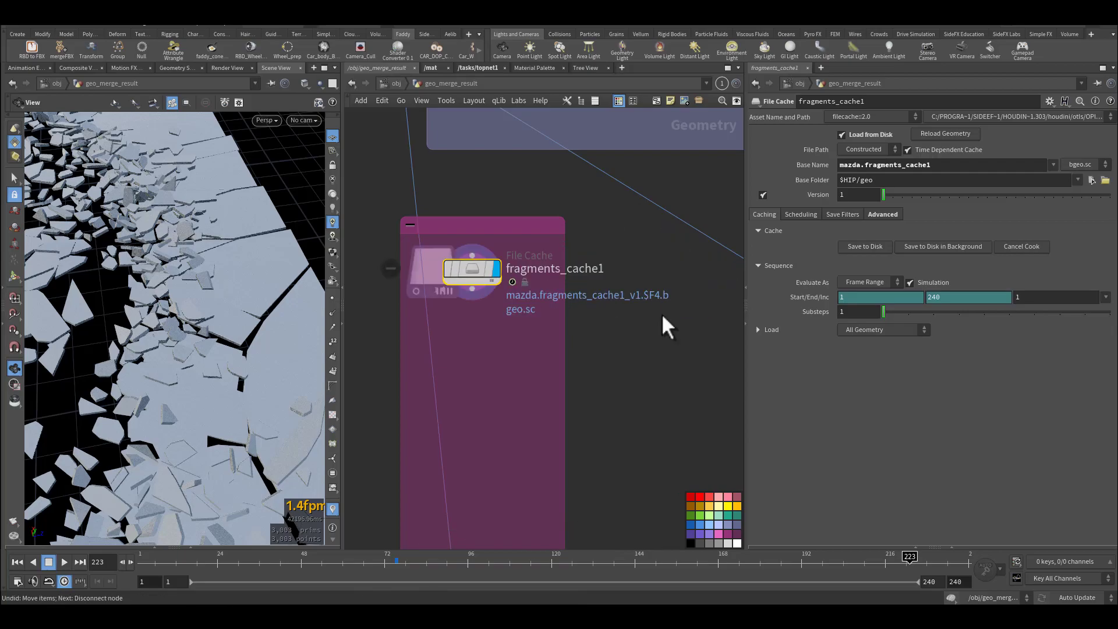
key("ctrl+z")
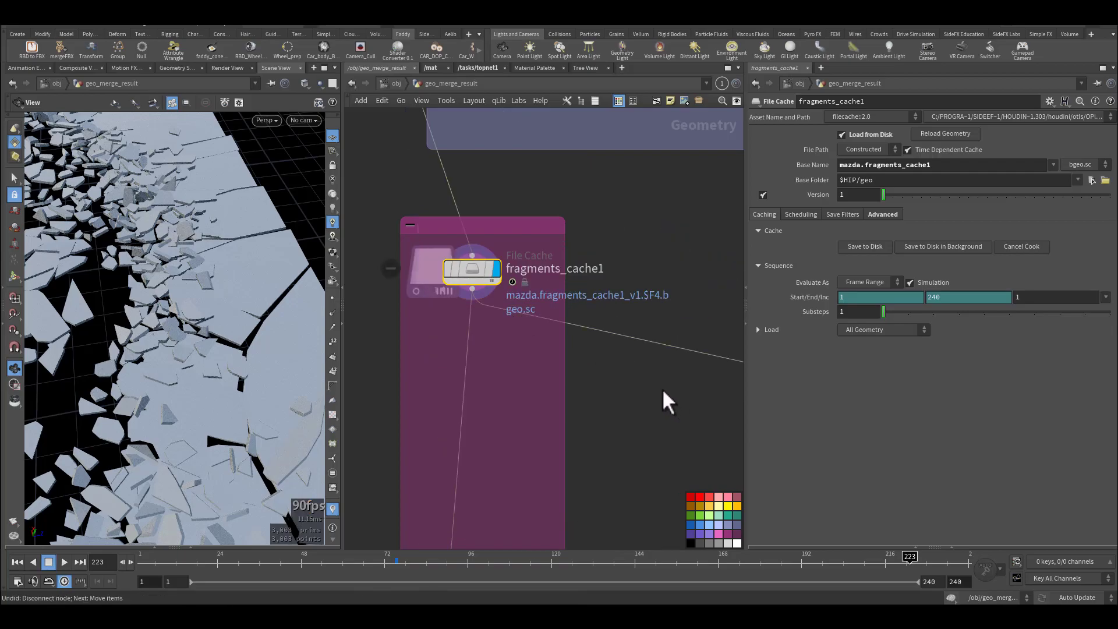
Move fragments_cache1 above the magenta network box, placing it below switch1.
left_click_drag(477, 270, 504, 179)
middle_click_drag(649, 336, 480, 299)
scroll(557, 320, "down", 5)
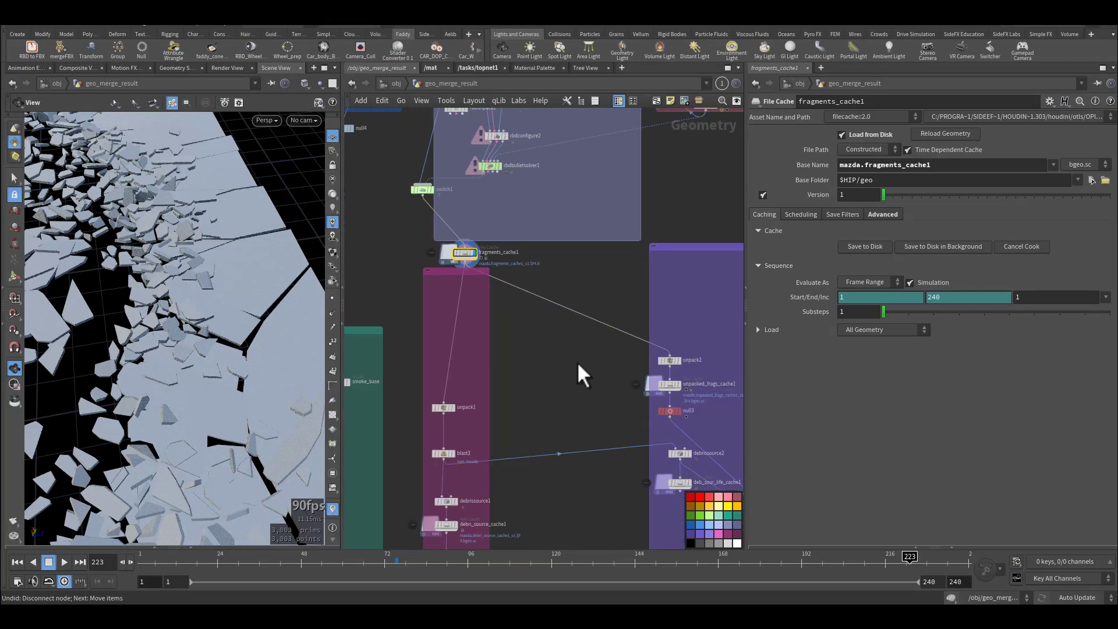
Check the geometry information of fragments_cache1, including its packed fragments, and display unpack2 with its parameters.
middle_click_drag(606, 363, 501, 276)
scroll(600, 271, "up", 5)
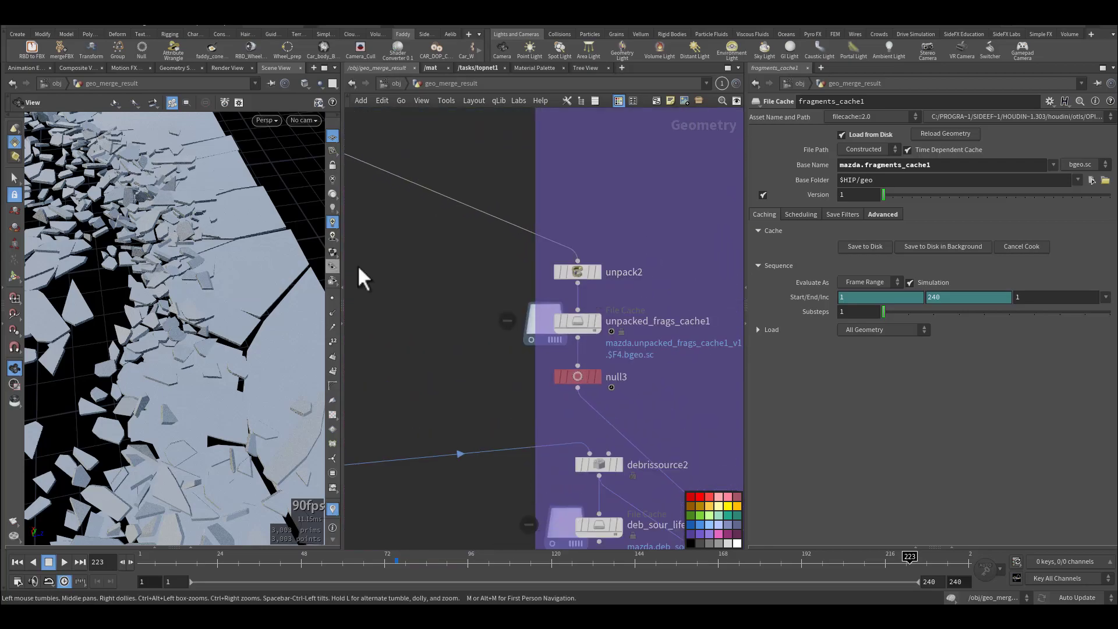
middle_click(581, 269)
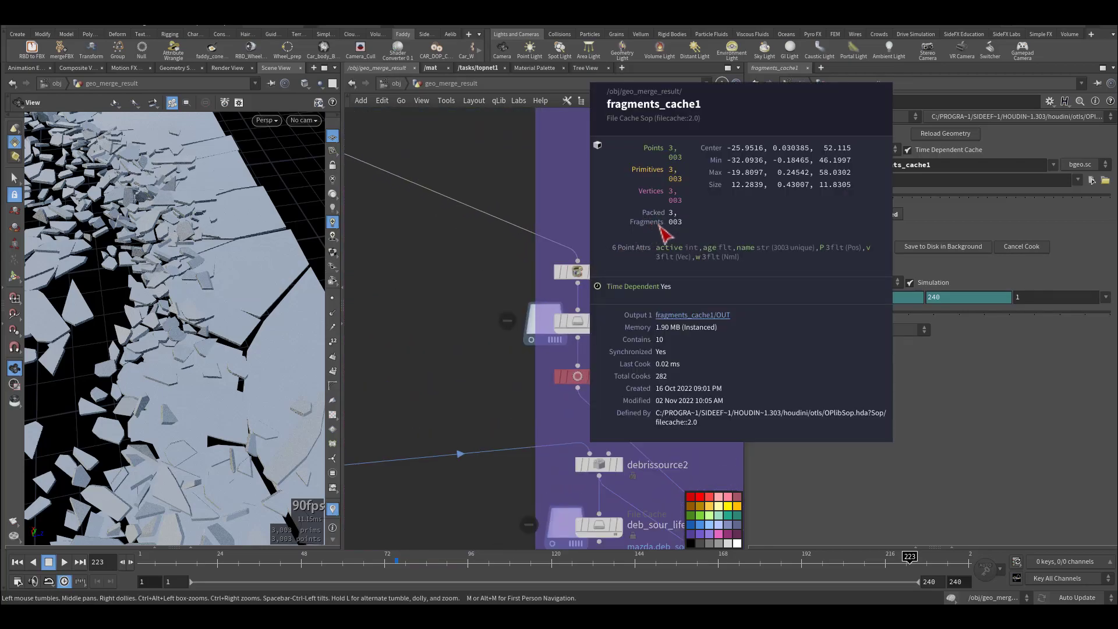
left_click(595, 272)
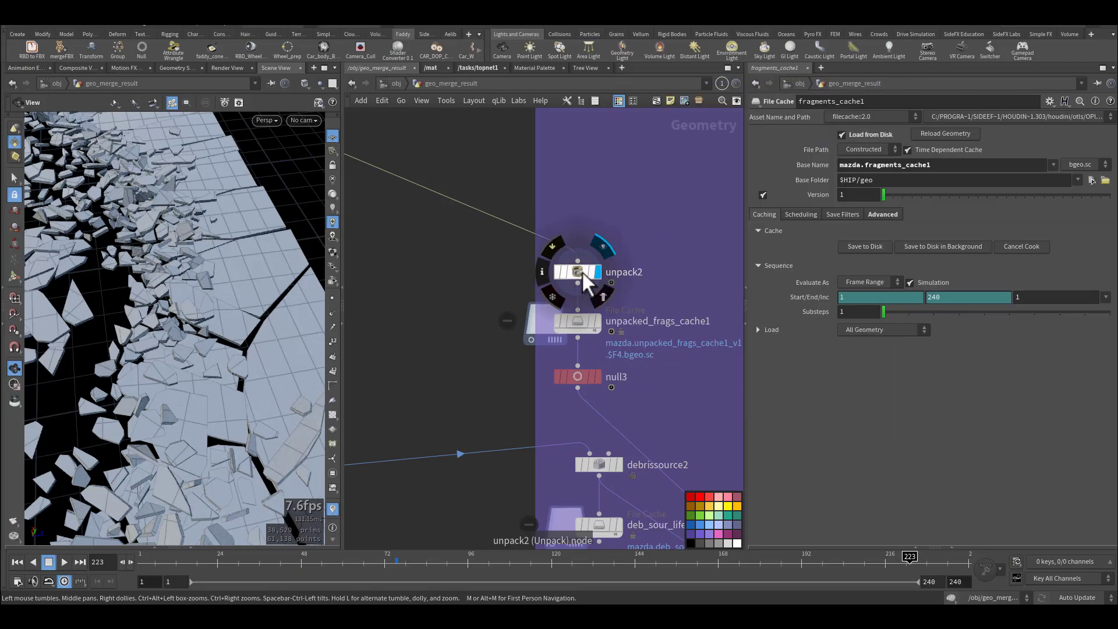
left_click(568, 272)
left_click_drag(200, 274, 239, 283)
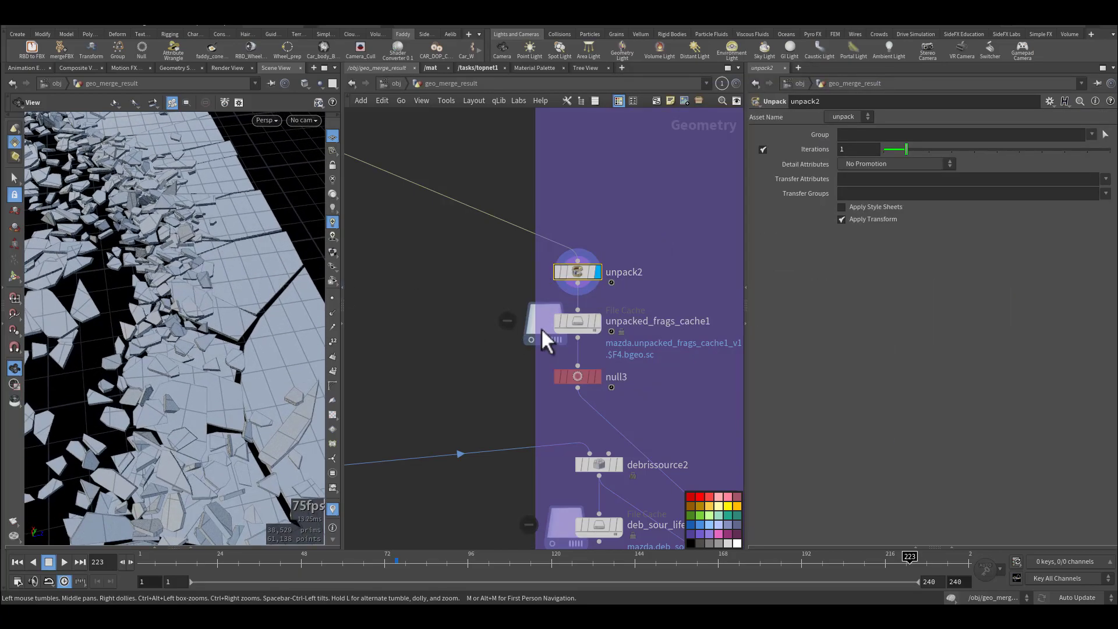
Display unpacked_frags_cache1, view the debris at frame 117, and display the null3 node below it.
left_click(579, 321)
left_click_drag(386, 560, 541, 563)
left_click_drag(247, 319, 315, 291)
middle_click_drag(514, 431, 449, 301)
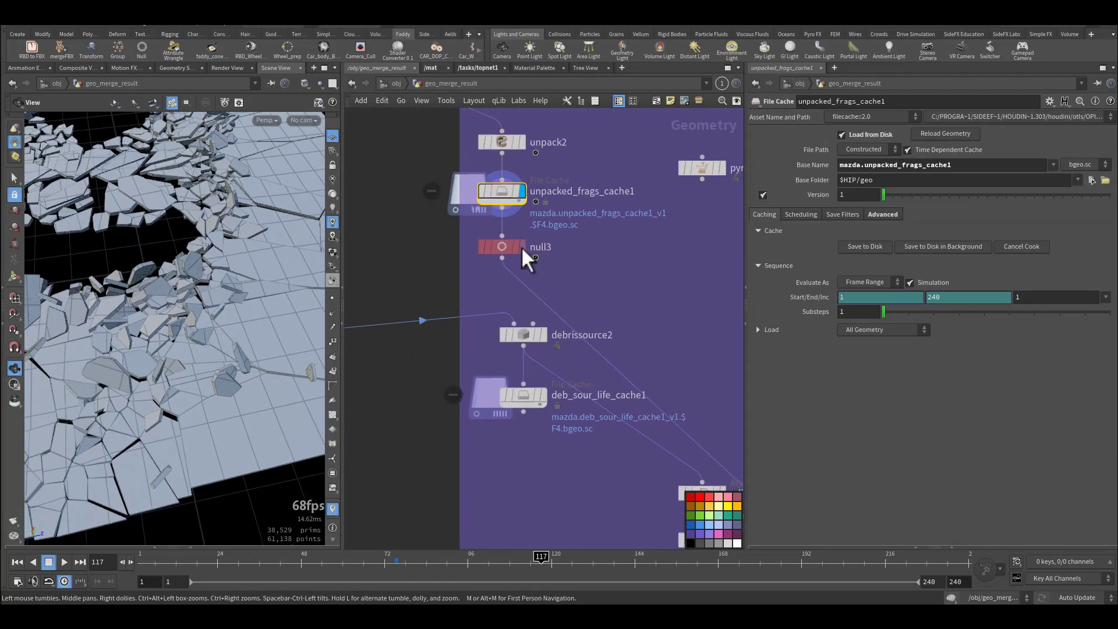
left_click(523, 245)
Delete the unused pyroscatterfromburst1 node from the purple network box.
middle_click_drag(509, 257, 538, 287)
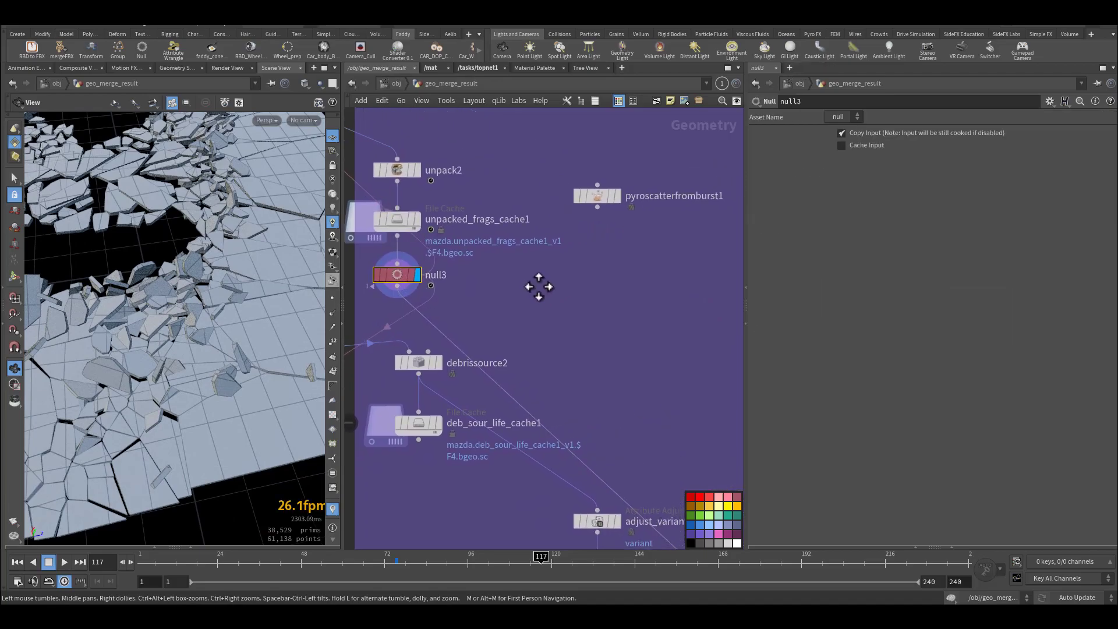
left_click(644, 196)
key("Delete")
scroll(607, 279, "down", 4)
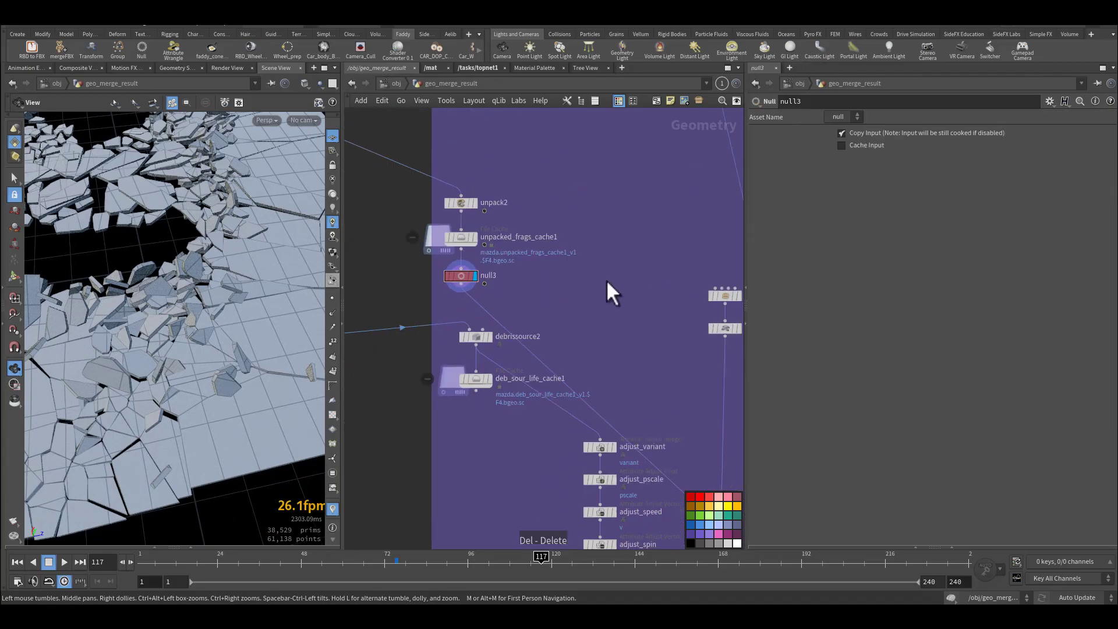
Select and display merge2 near copy_debris and view the unpacked fragments combined with the car collider.
middle_click_drag(605, 283, 489, 167)
middle_click_drag(651, 295, 649, 252)
middle_click_drag(651, 394, 559, 226)
scroll(643, 279, "up", 3)
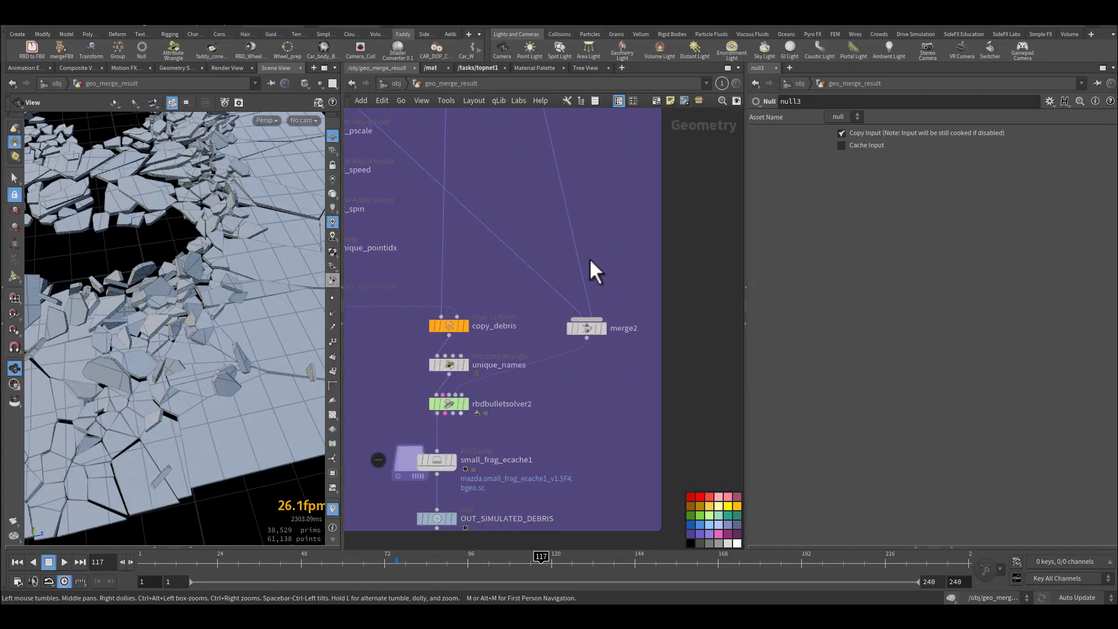
left_click(605, 330)
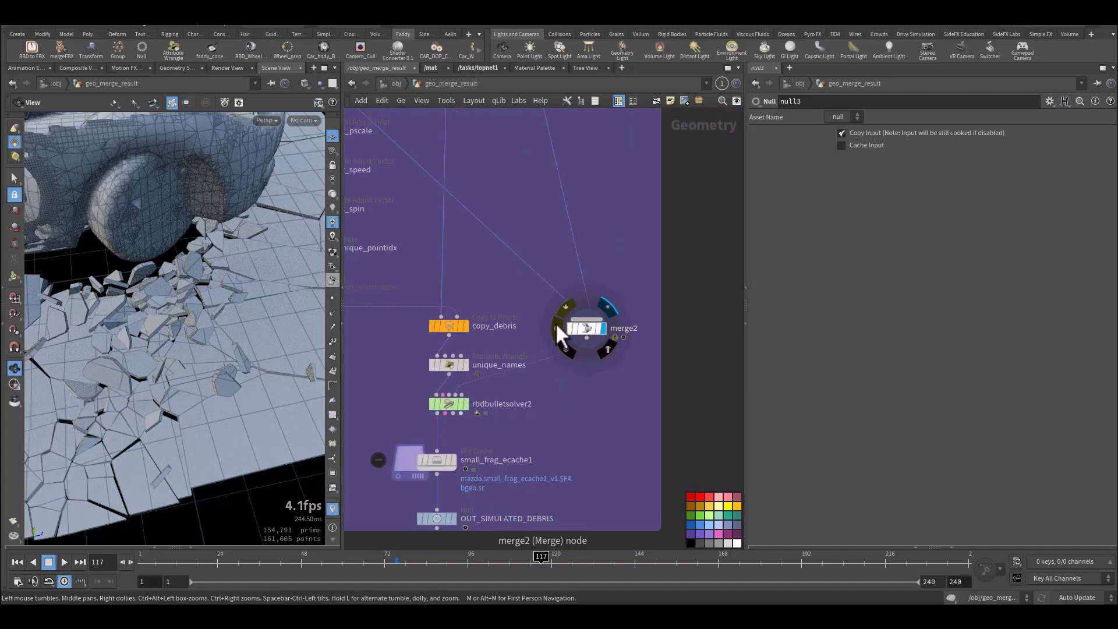
middle_click_drag(599, 246, 642, 356)
left_click_drag(639, 364, 612, 478)
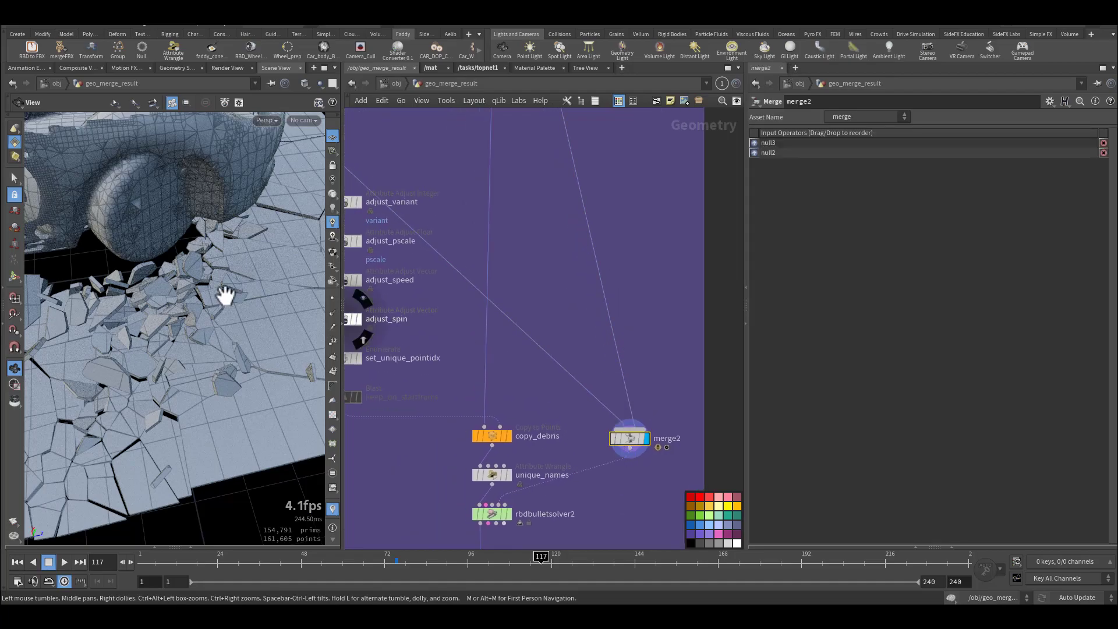
left_click_drag(219, 295, 156, 343)
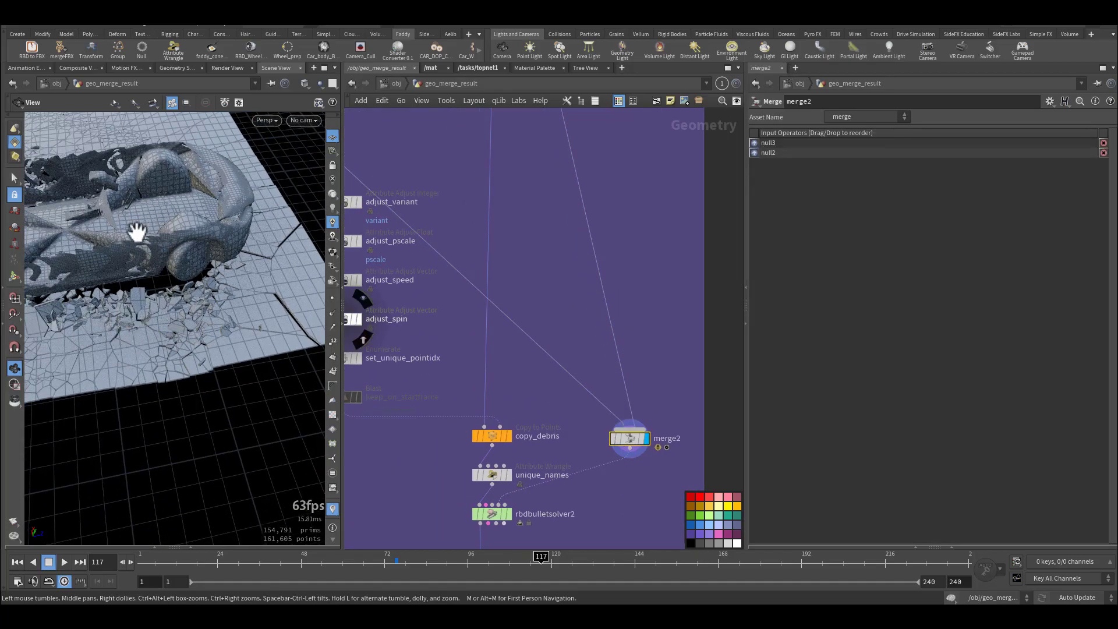
Select and display unpack1 in the magenta network box to review its attribute and group transfer.
middle_click_drag(460, 379, 571, 262)
scroll(524, 307, "up", 3)
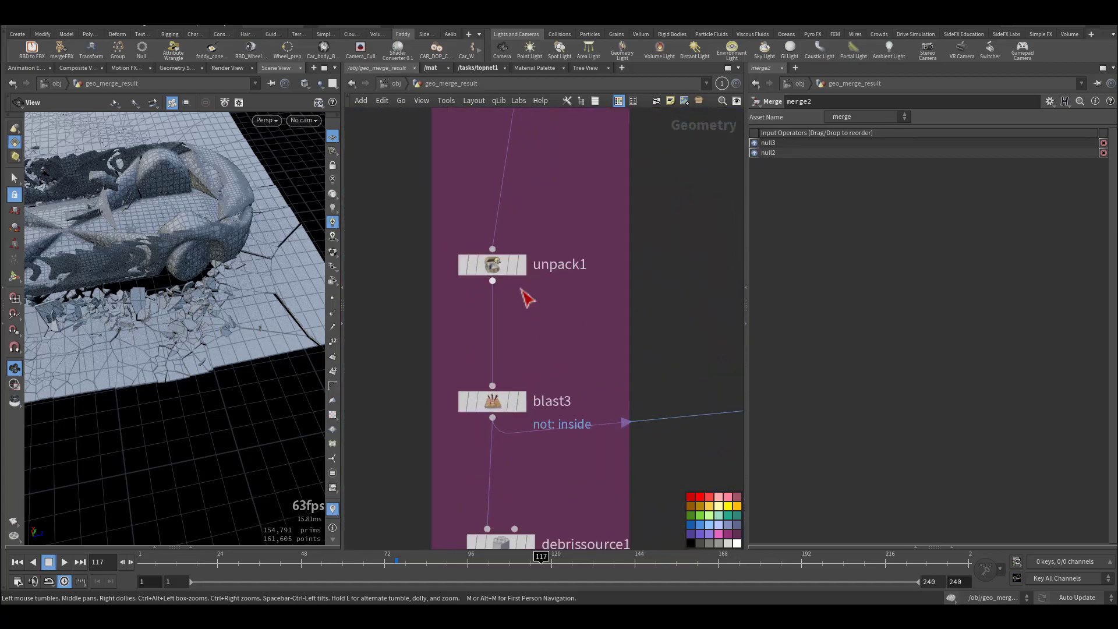
left_click(520, 268)
left_click(491, 268)
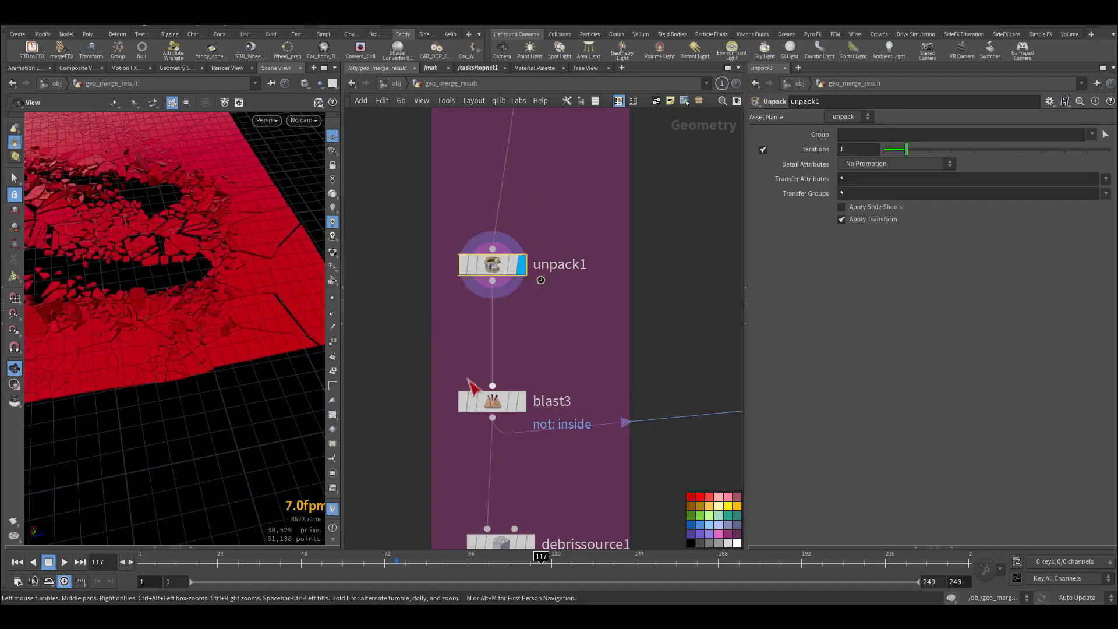
Select and display blast3 and examine the inside faces it isolates with its inside group.
mouse_move(515, 404)
left_click(527, 363)
left_click(497, 401)
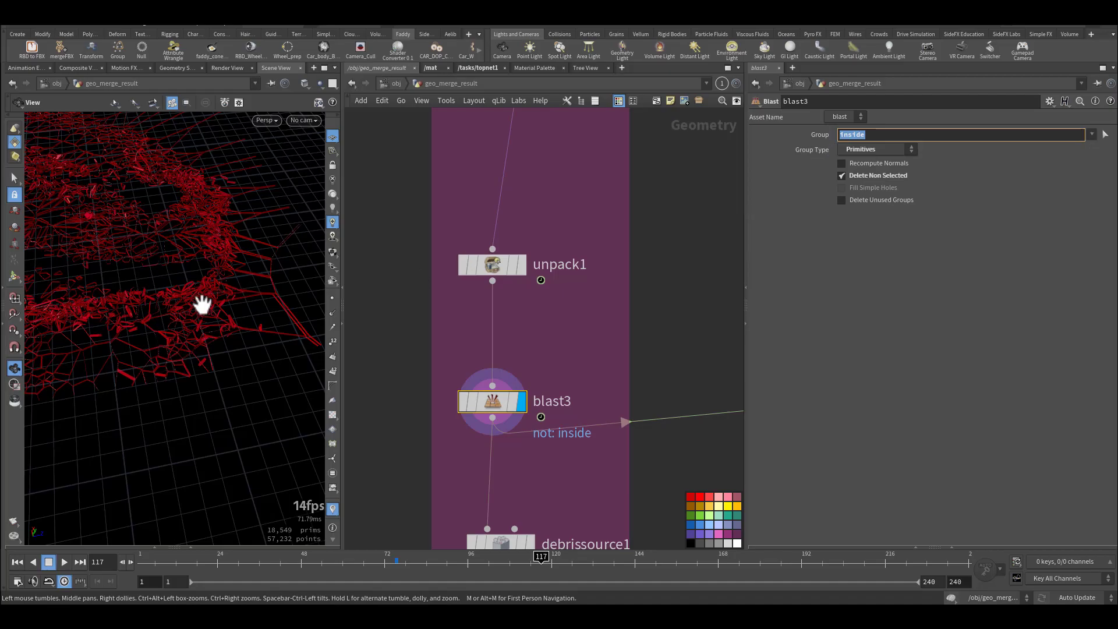
left_click_drag(210, 303, 235, 295)
right_click_drag(235, 294, 262, 267)
mouse_move(262, 267)
left_mouse_down()
mouse_move(278, 270)
mouse_move(245, 274)
mouse_move(271, 275)
mouse_move(260, 275)
left_mouse_up()
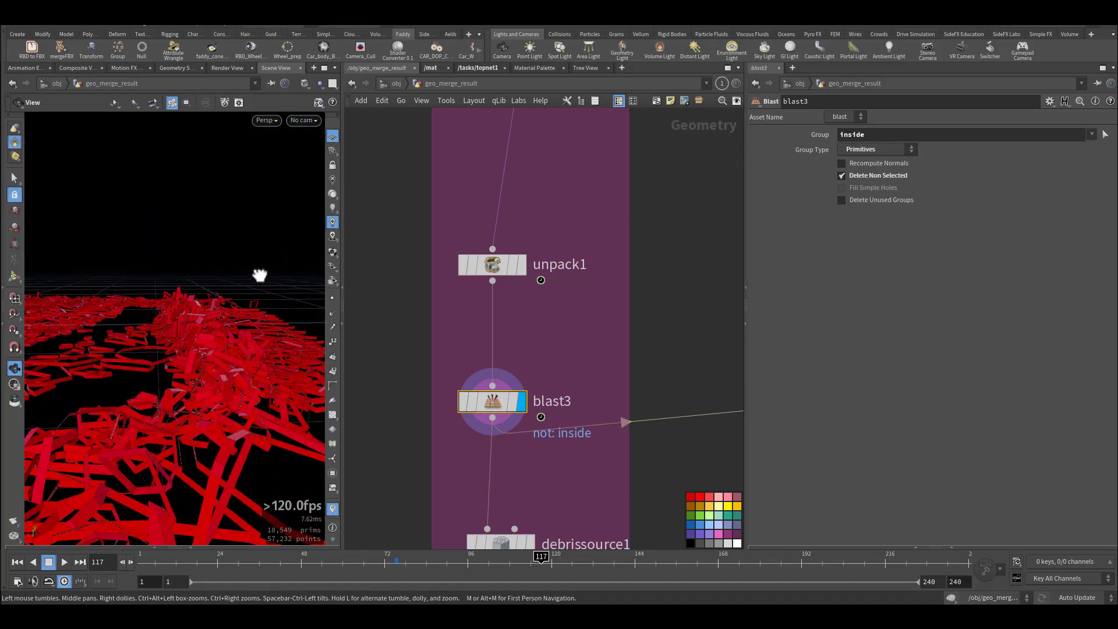
Return the timeline to frame 1, then select and display debrissource2 below null3.
middle_click_drag(641, 371, 659, 247)
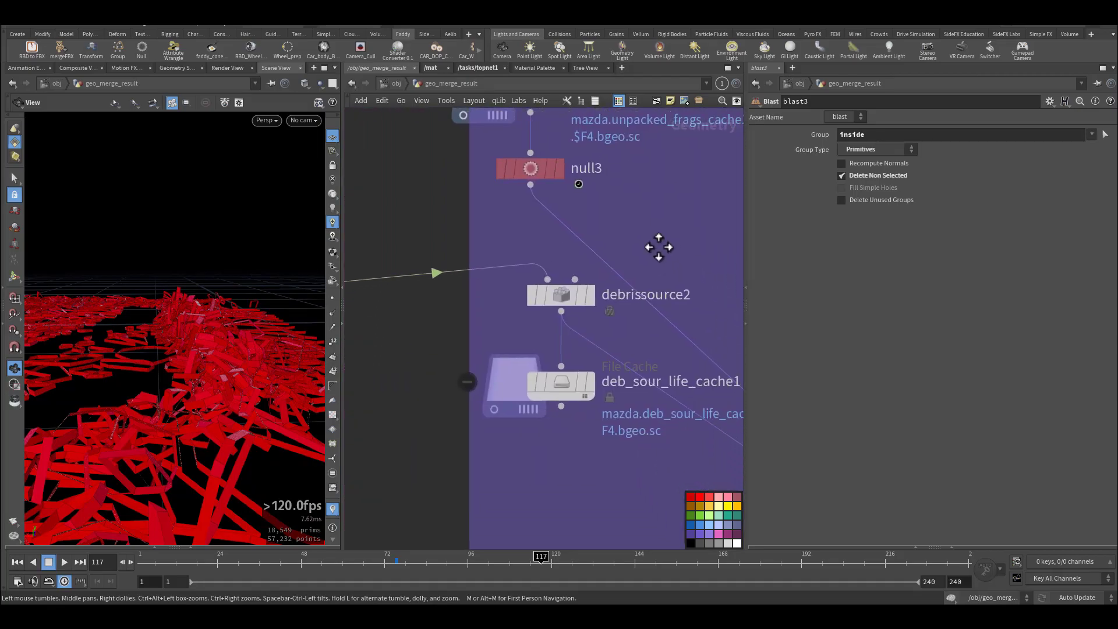
left_click(18, 562)
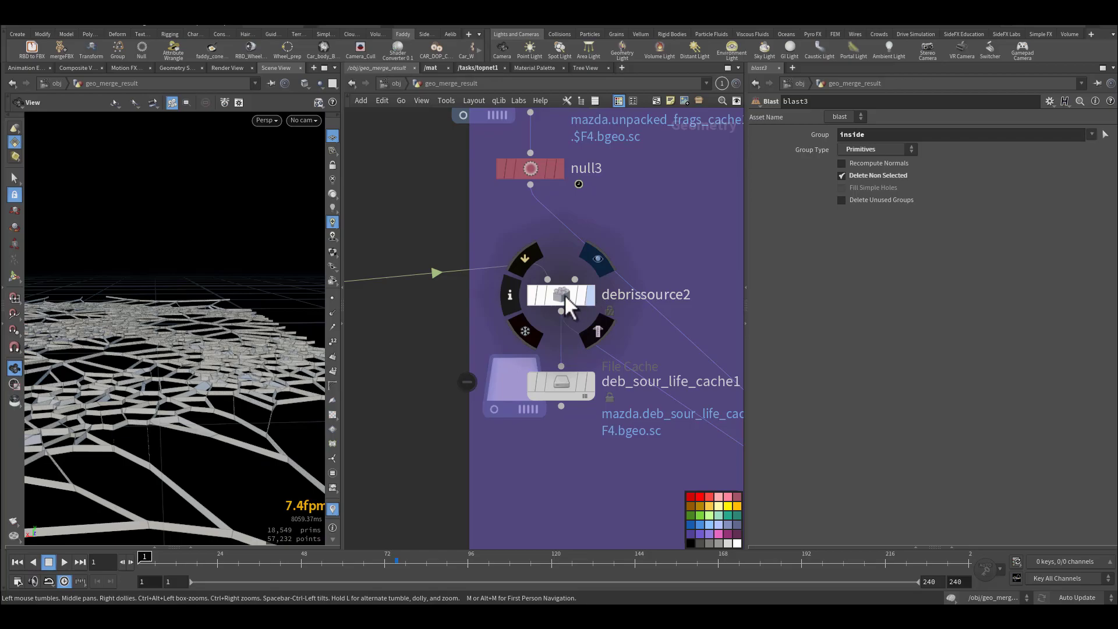
left_click(563, 296)
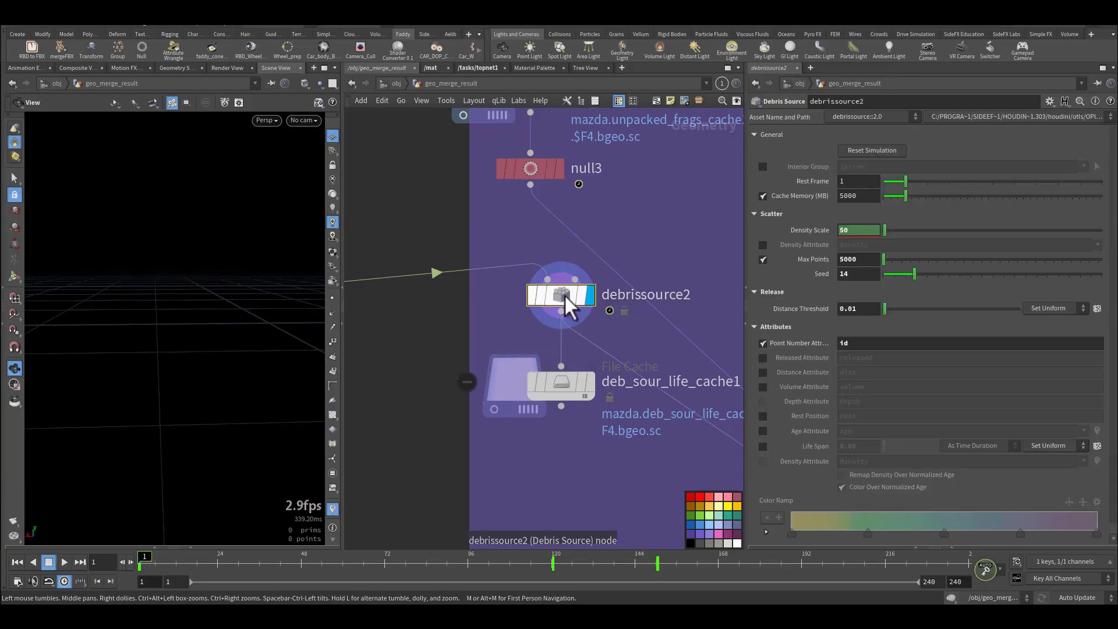
Examine debrissource2's Density Scale keyframe curve in the Animation Editor, close it, and review the node's remaining parameters.
left_click(807, 229, "shift")
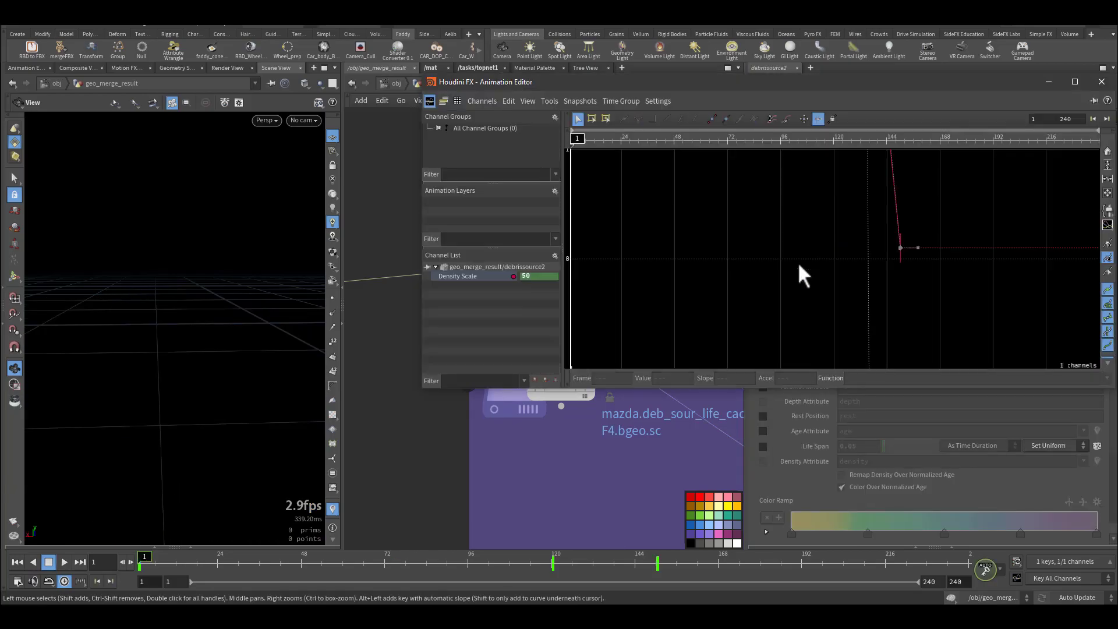
key("h")
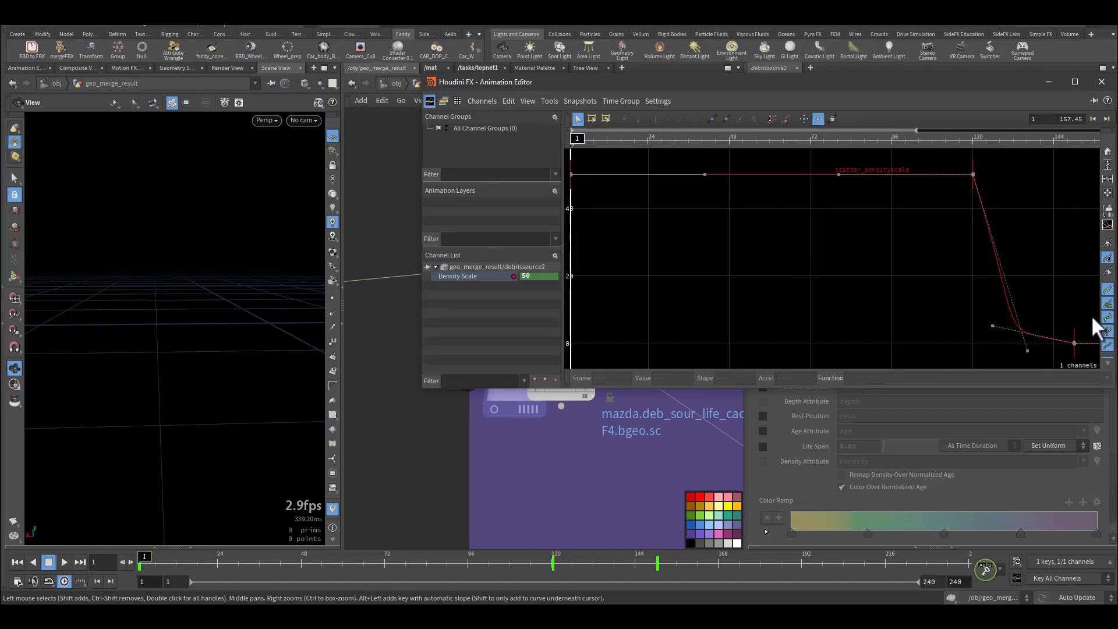
left_click(1101, 82)
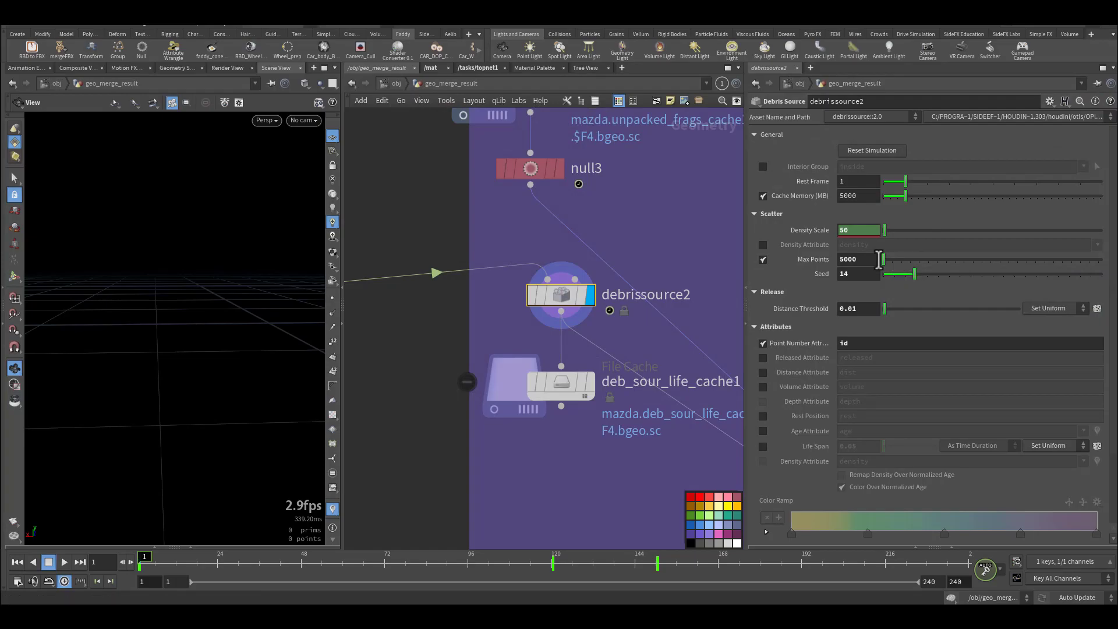
scroll(789, 369, "down", 3)
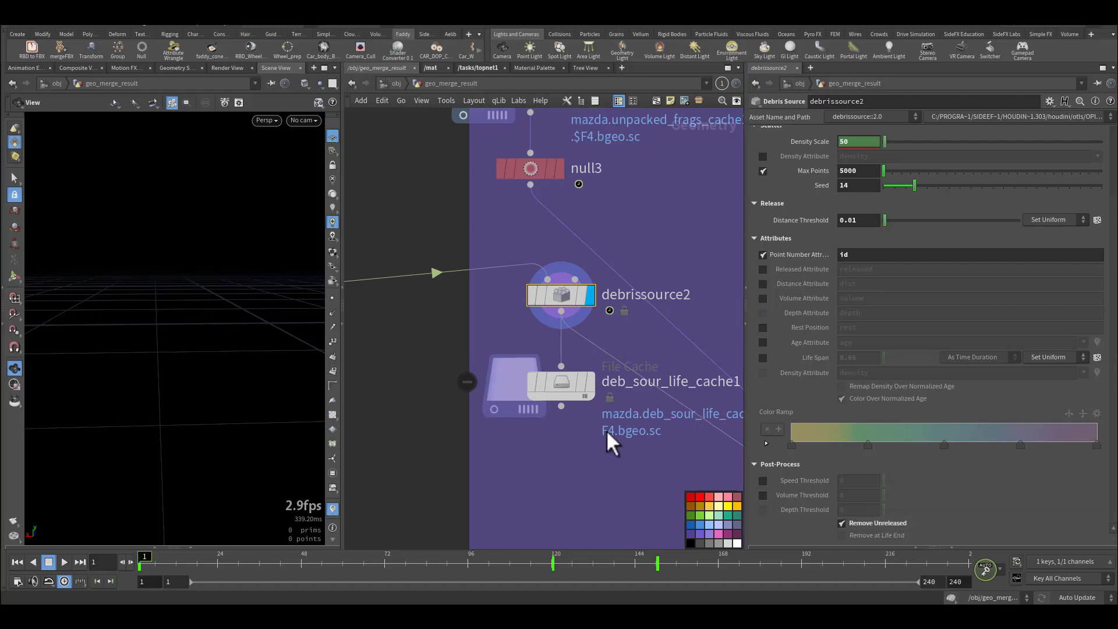
Select and display deb_sour_life_cache1 and scrub the timeline to review the cached debris source points.
left_click(562, 385)
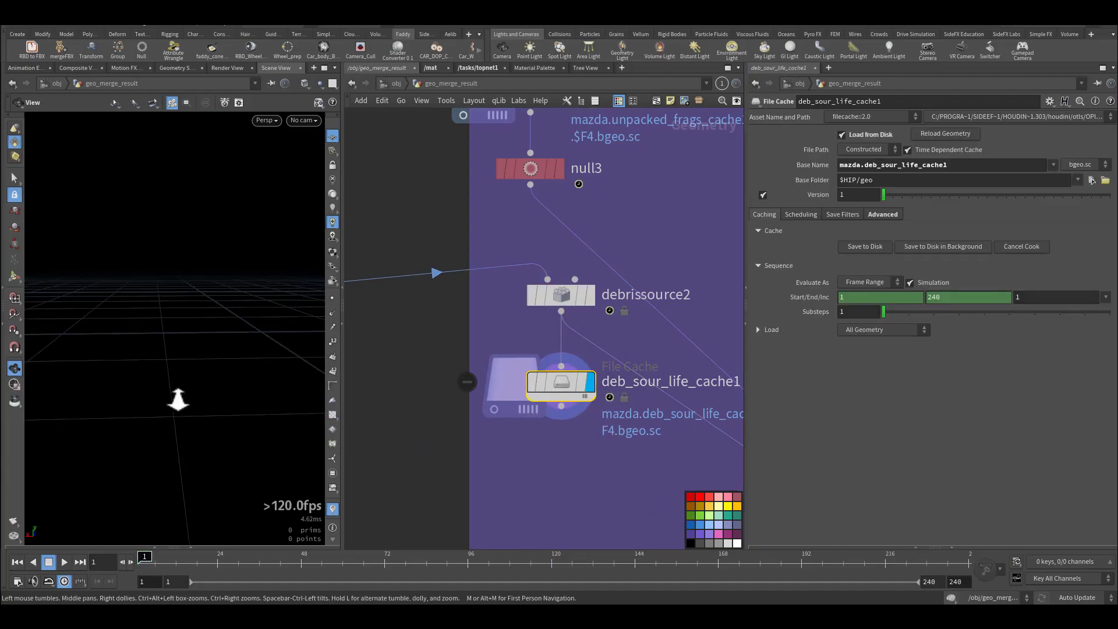
right_click_drag(201, 396, 107, 425)
left_click_drag(300, 560, 530, 599)
middle_click_drag(185, 489, 211, 410)
left_click_drag(211, 410, 200, 457)
left_click_drag(341, 566, 640, 595)
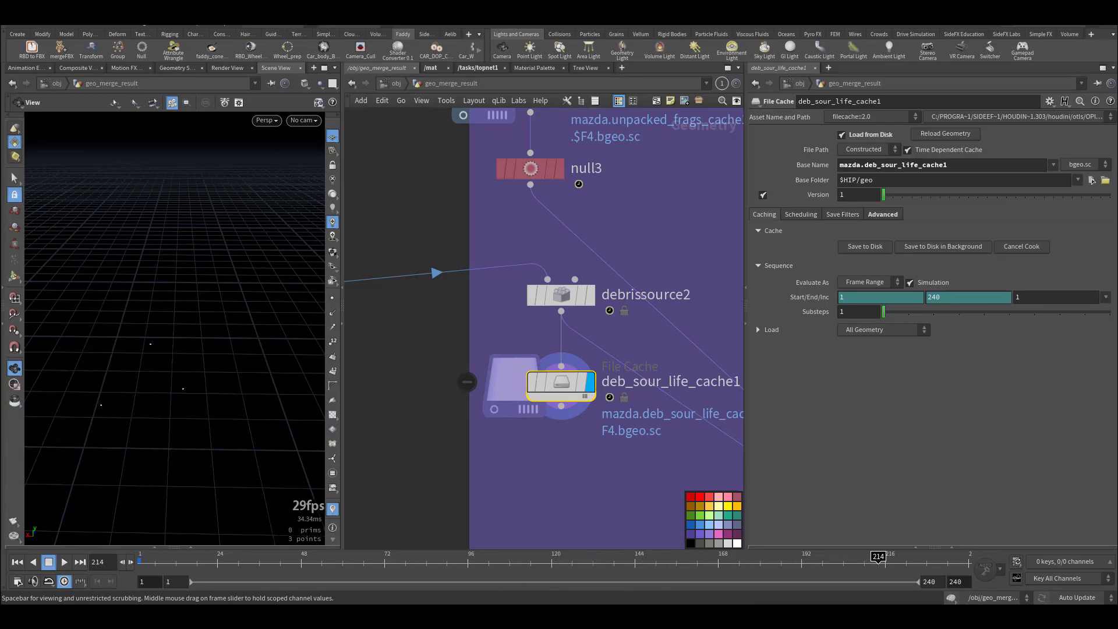
Select debrissource2 and scrub through the timeline to compare its animated Density Scale with the cached points.
left_click_drag(635, 238, 556, 294)
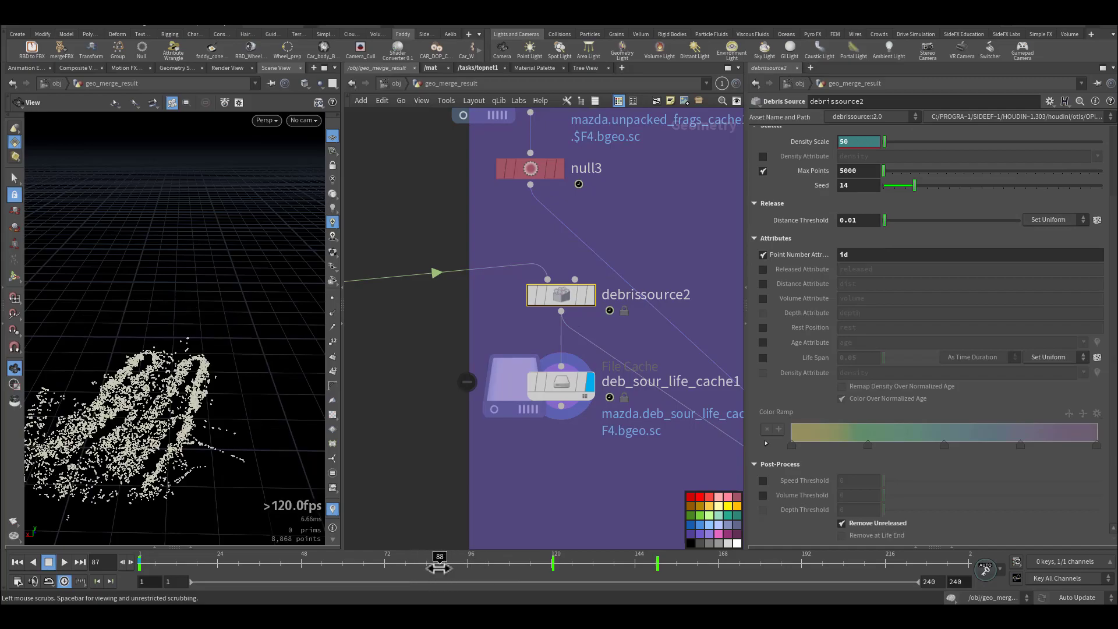
left_click_drag(651, 597, 725, 599)
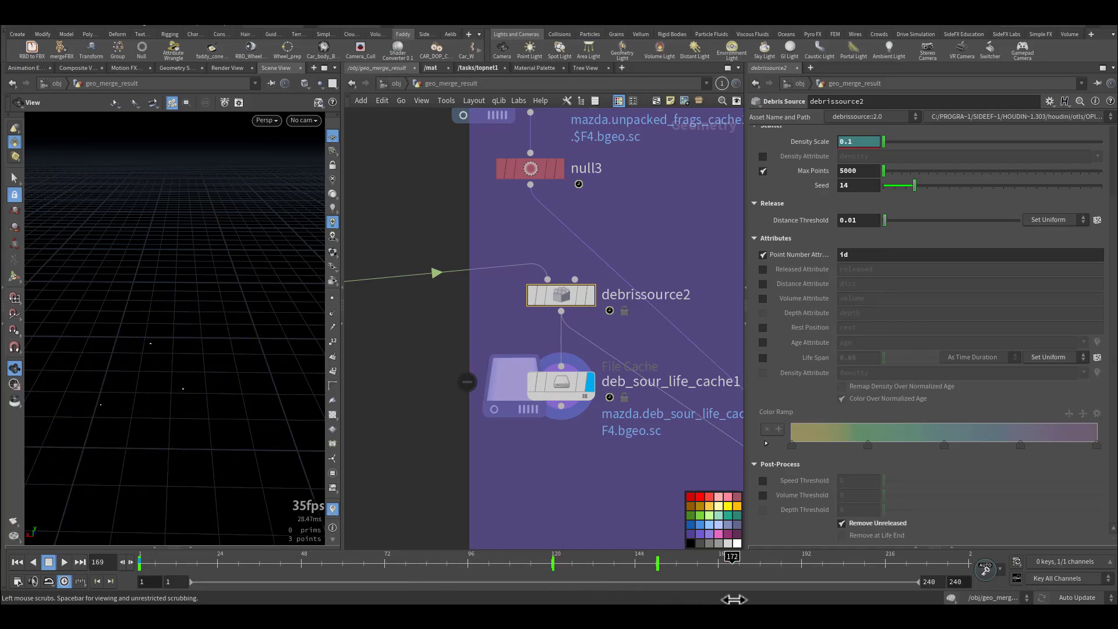
left_click_drag(798, 600, 272, 598)
Select the debris_pieces subnetwork, then display scale_debris and frame its debris geometry in the viewport.
middle_click_drag(638, 464, 363, 375)
scroll(435, 396, "down", 1)
middle_click_drag(607, 362, 614, 243)
middle_click_drag(712, 368, 508, 333)
middle_click_drag(597, 202, 586, 467)
left_click_drag(557, 278, 567, 287)
mouse_move(564, 283)
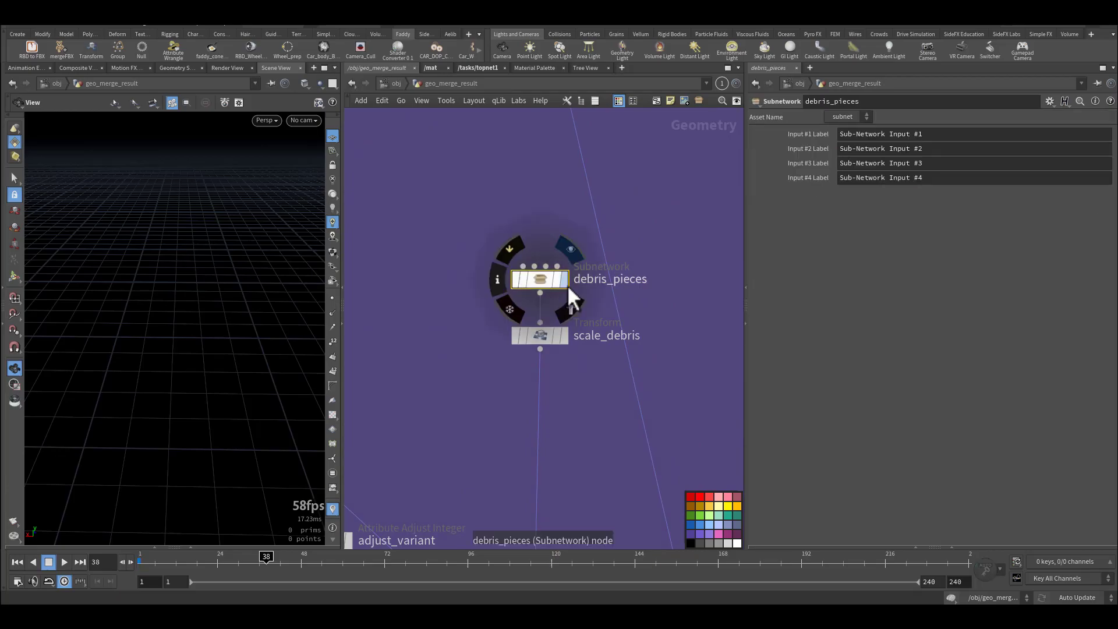
left_click(566, 337)
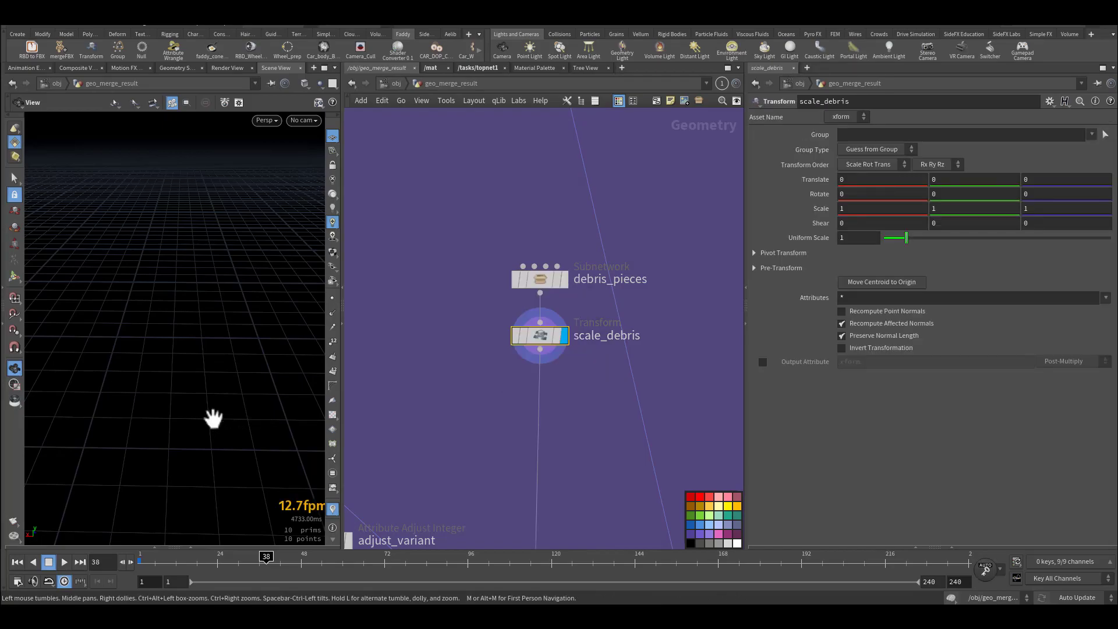
key("f")
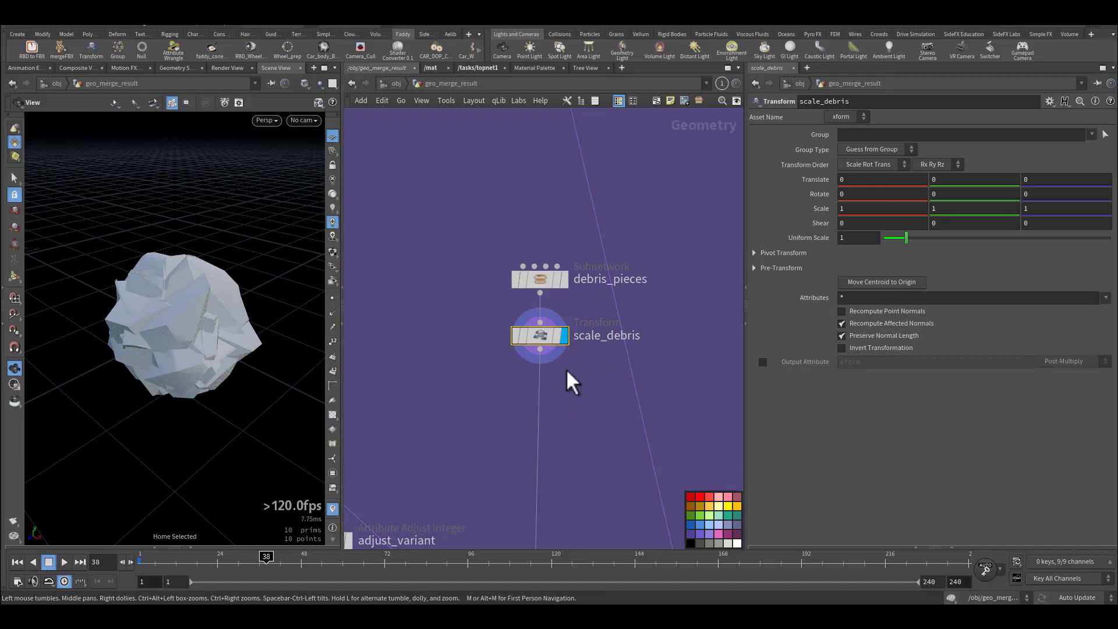
Enter the debris_pieces subnetwork and inspect box1 and the fractured result of rbdmaterialfracture1.
double_click(545, 279)
scroll(532, 264, "up", 3)
left_click(519, 233)
left_click_drag(449, 255, 579, 292)
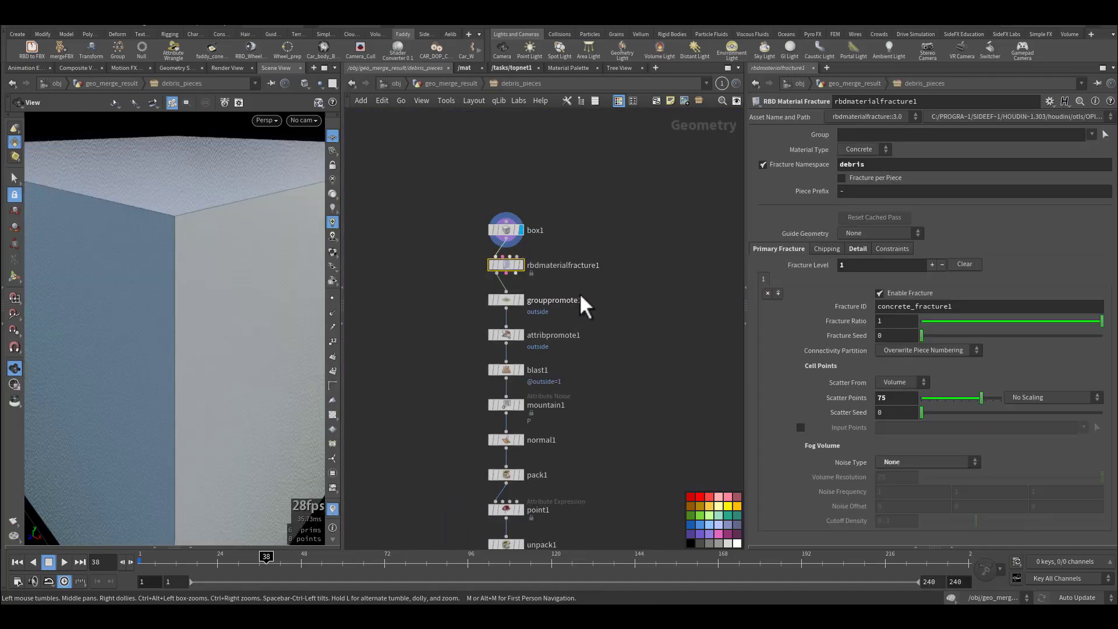
left_click(521, 265)
scroll(173, 359, "down", 3)
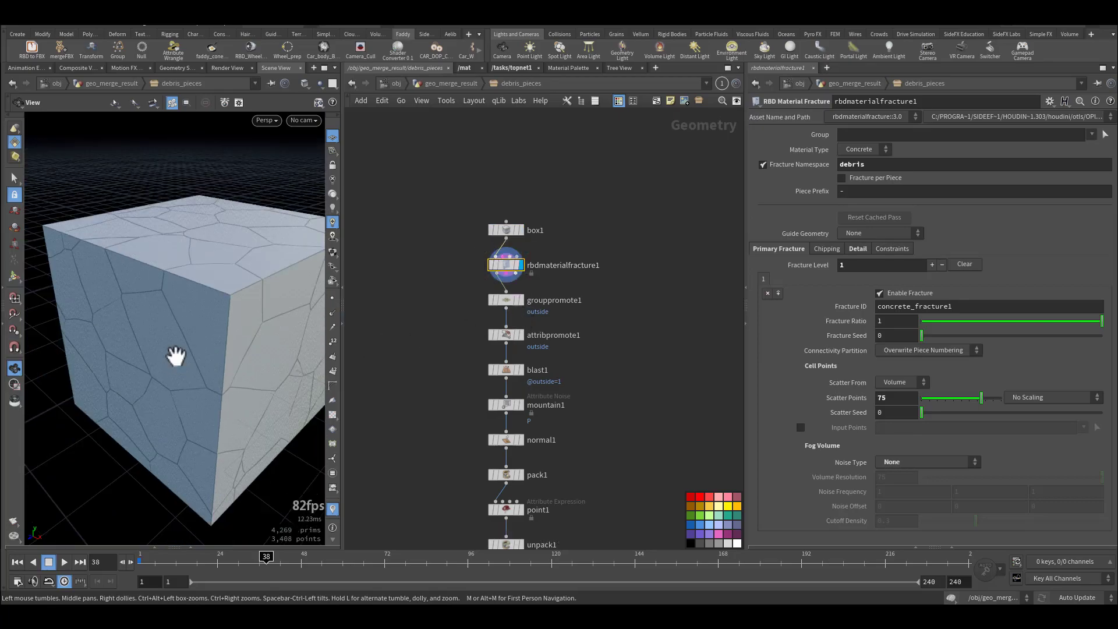
Review attribpromote1's settings, then display output0 to view the final debris pieces of the subnetwork.
left_click(520, 334)
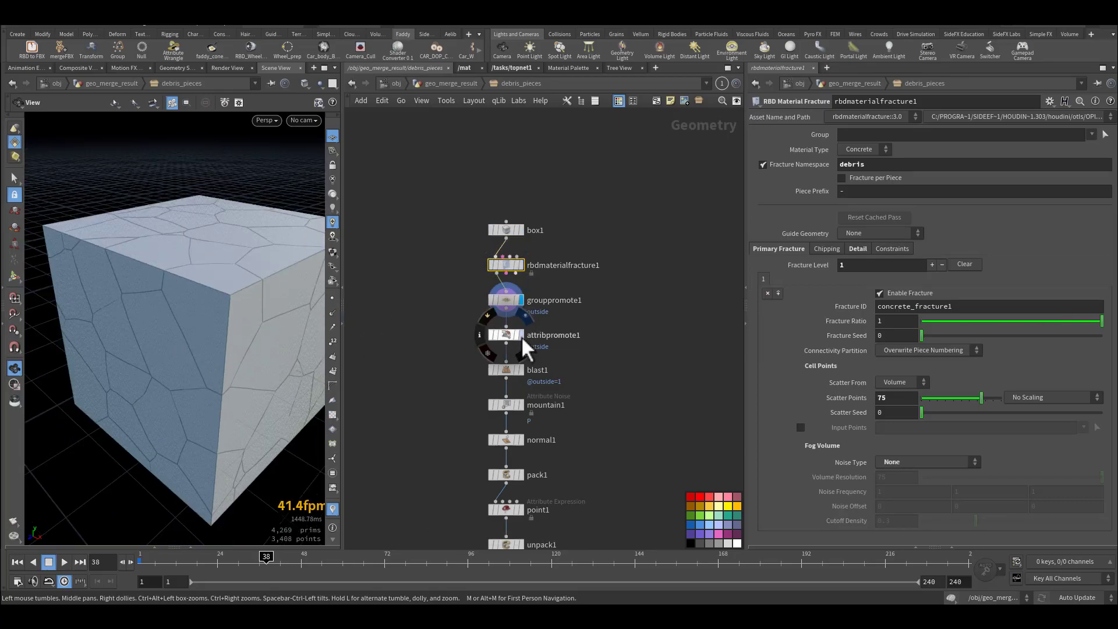
left_click_drag(452, 322, 573, 352)
middle_click_drag(597, 438, 632, 336)
mouse_move(619, 409)
middle_mouse_down()
mouse_move(624, 345)
mouse_move(610, 347)
middle_mouse_up()
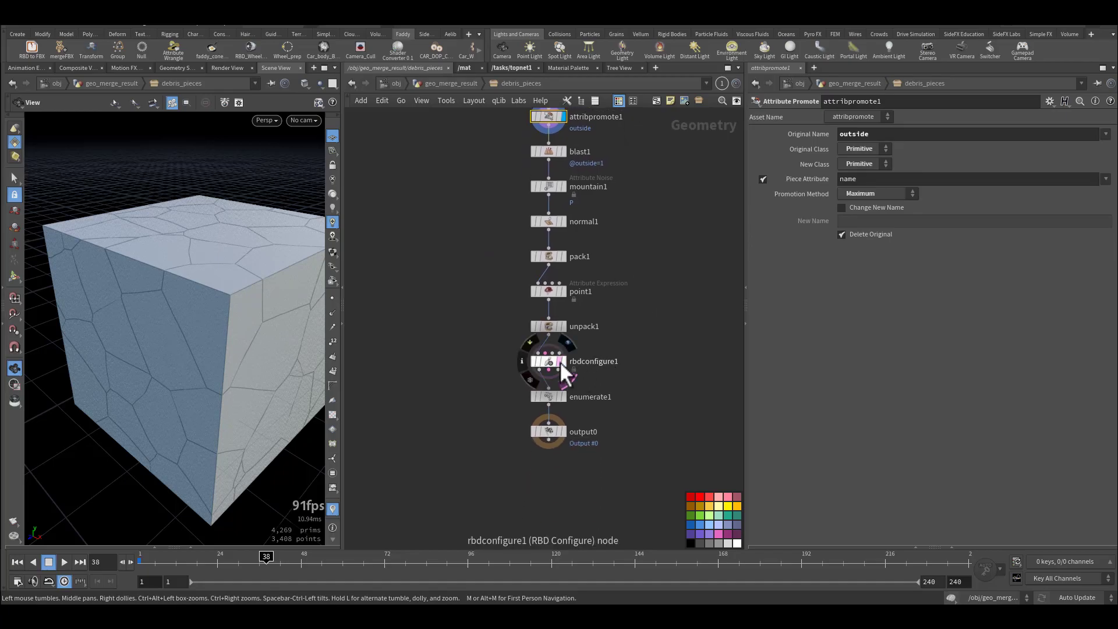
left_click(563, 431)
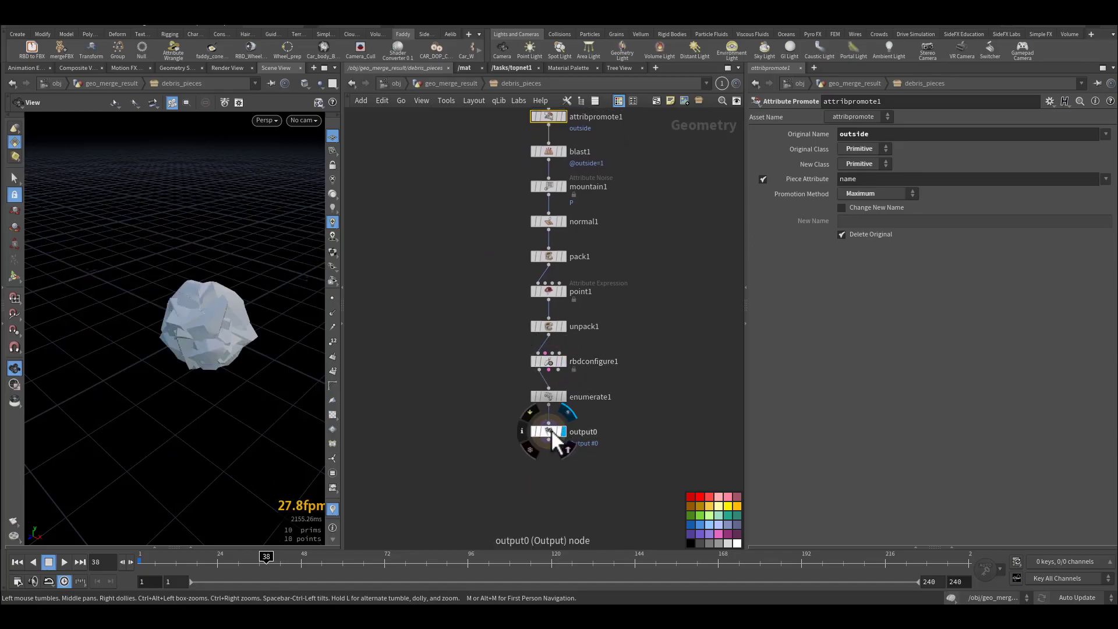
left_click(550, 432)
left_click_drag(222, 351, 252, 361)
middle_click_drag(467, 299, 471, 355)
left_click(552, 313)
Go back up to geo_merge_result, display copy_debris, and advance the timeline to frame 106 to view the copied debris.
left_click(457, 88)
middle_click_drag(568, 454, 595, 274)
middle_click_drag(623, 424, 621, 308)
middle_click_drag(616, 380, 651, 296)
middle_click_drag(618, 445, 701, 403)
mouse_move(705, 453)
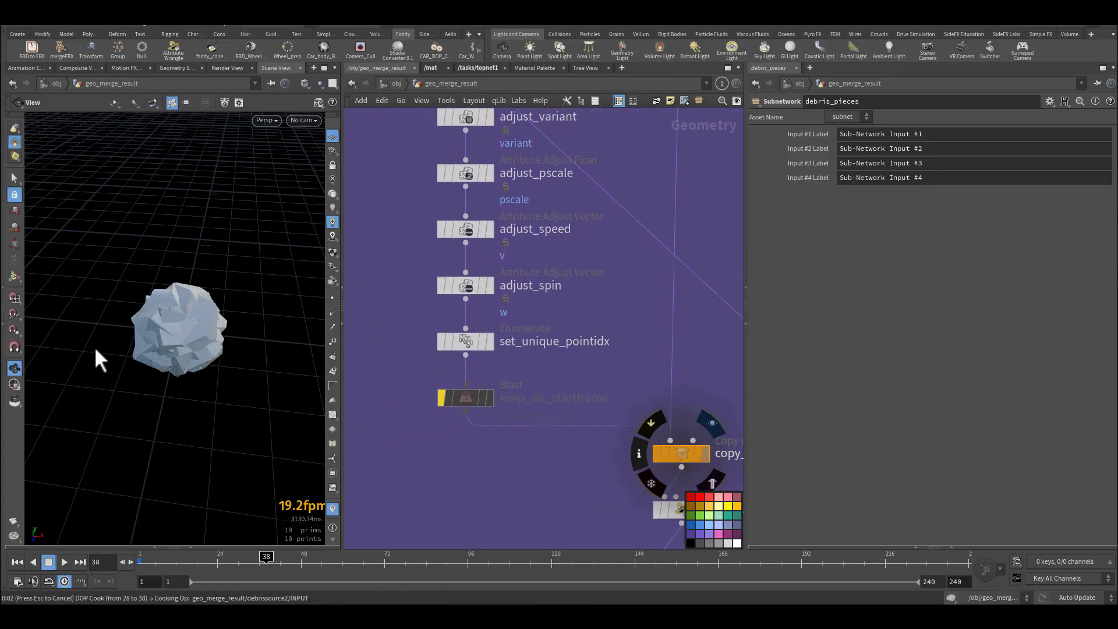
left_click_drag(299, 371, 80, 417)
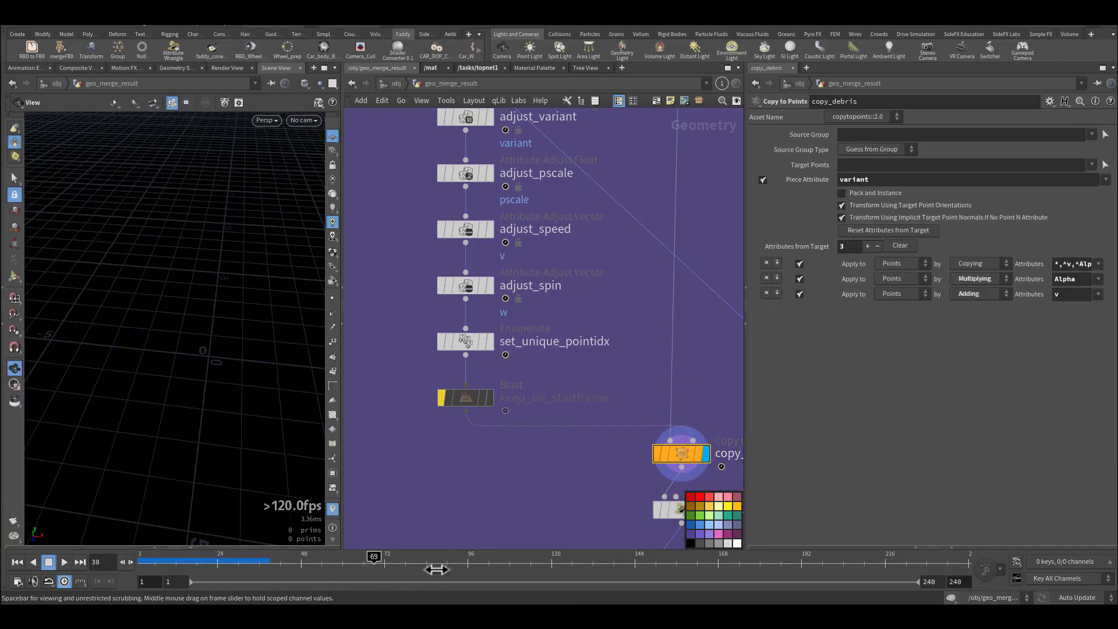
left_click(457, 562)
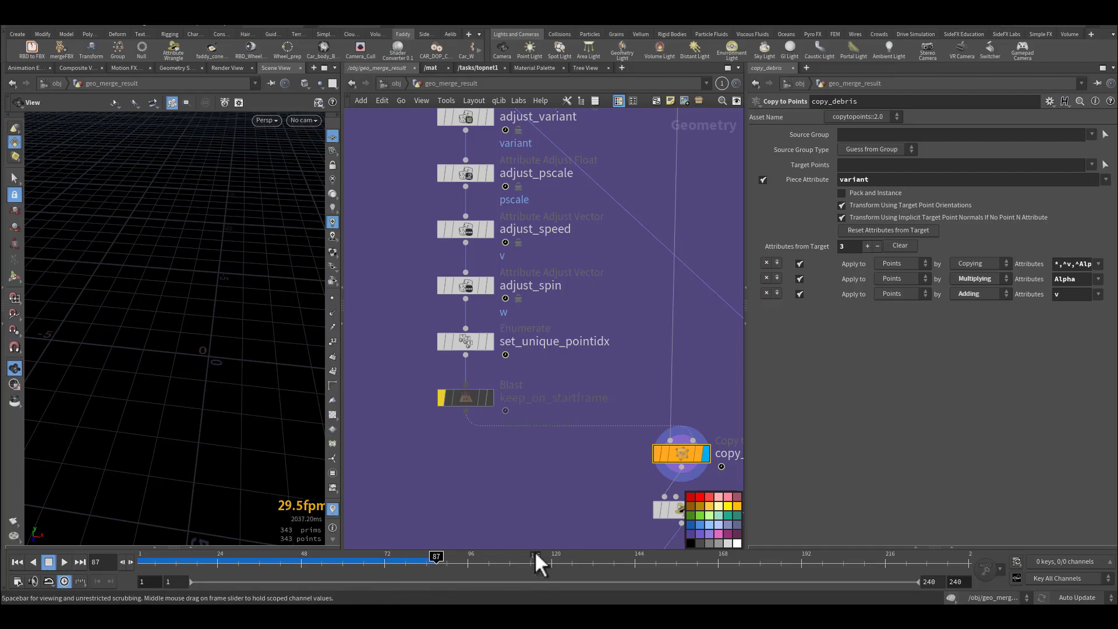
left_click_drag(616, 476, 662, 462)
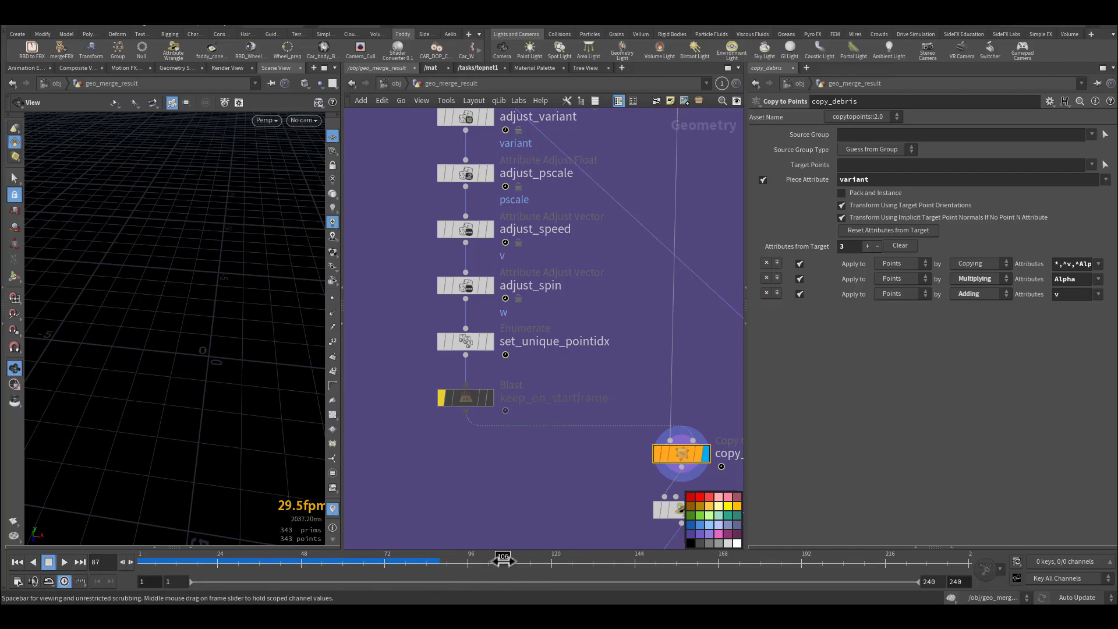
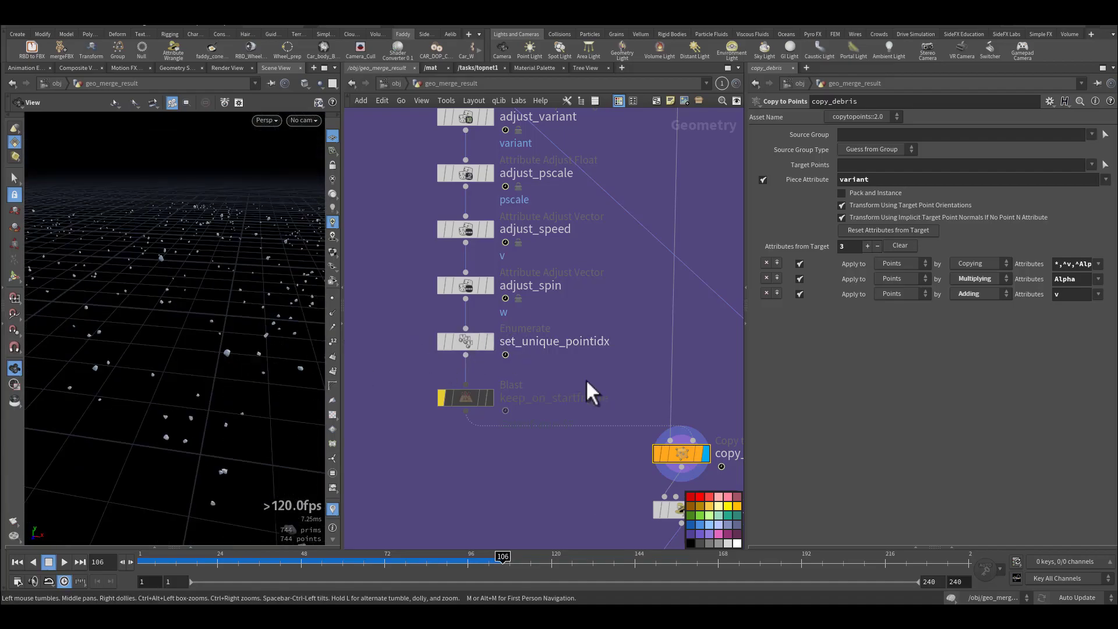
Examine the node chain feeding copy_debris and inspect the scattered debris copies up close.
scroll(556, 396, "down", 5)
left_click_drag(568, 250, 625, 254)
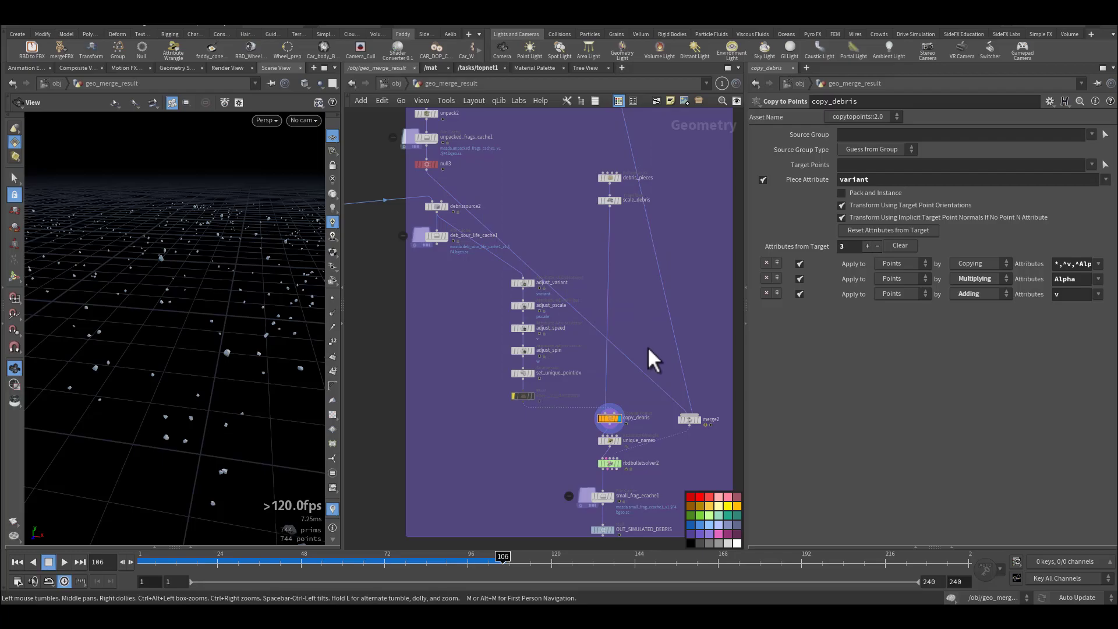
scroll(645, 336, "up", 5)
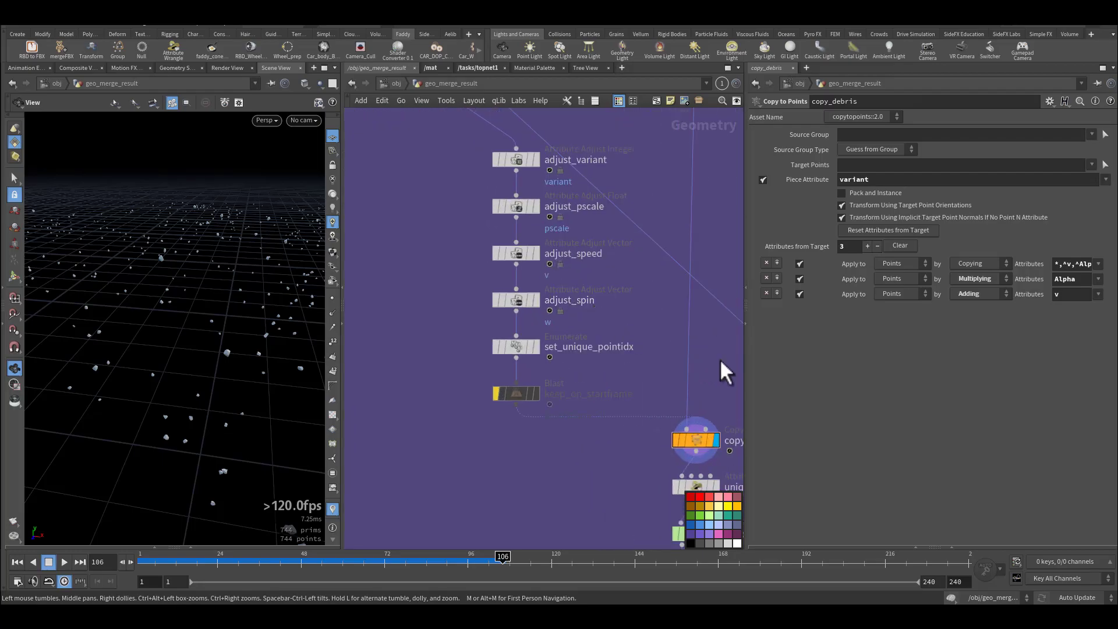
right_click_drag(241, 361, 347, 343)
left_click_drag(236, 366, 239, 373)
mouse_move(222, 361)
right_mouse_down()
mouse_move(355, 332)
mouse_move(221, 359)
right_mouse_up()
left_click_drag(222, 360, 229, 338)
right_click_drag(229, 338, 144, 387)
middle_click_drag(505, 453, 472, 317)
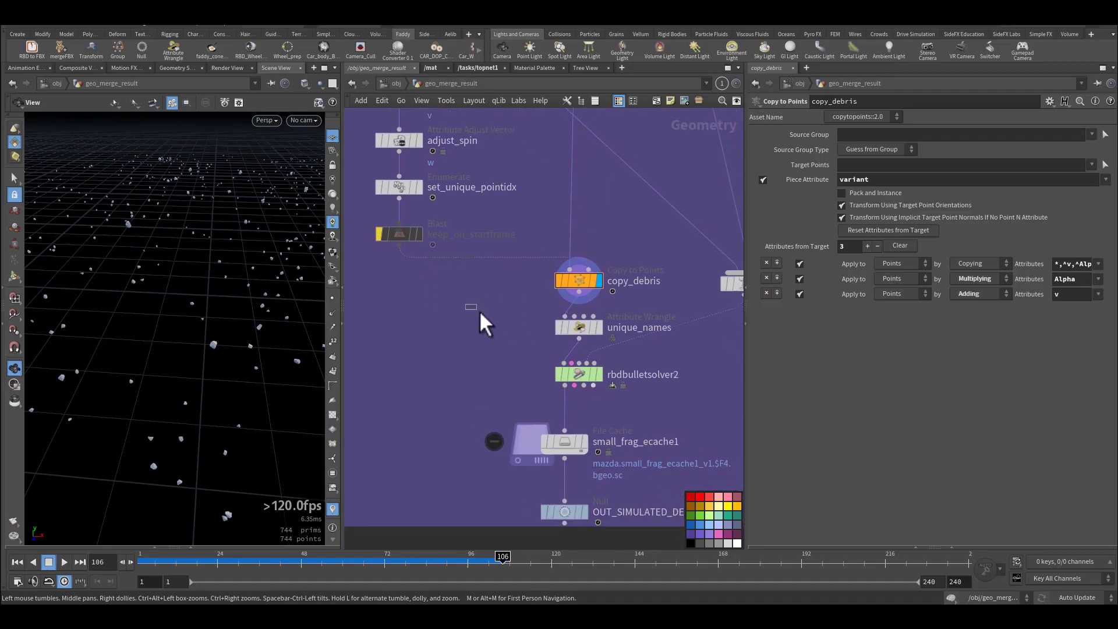
Select the unique_names wrangle and highlight its VEX line that appends the point index to the name attribute.
left_click(578, 327)
left_click_drag(948, 217, 778, 218)
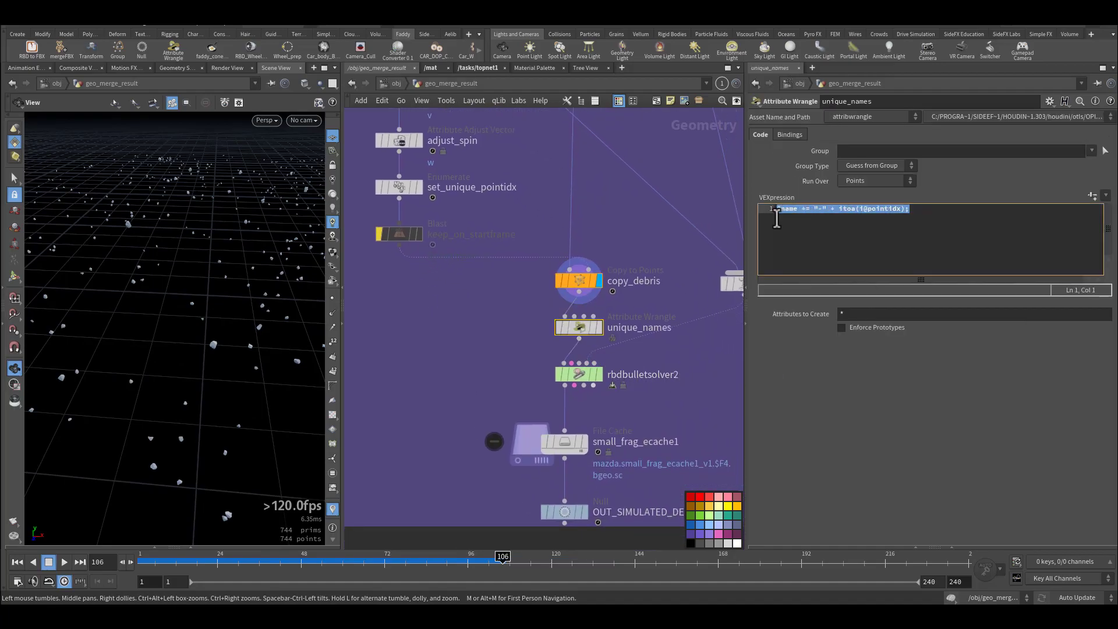
middle_click_drag(691, 392, 568, 312)
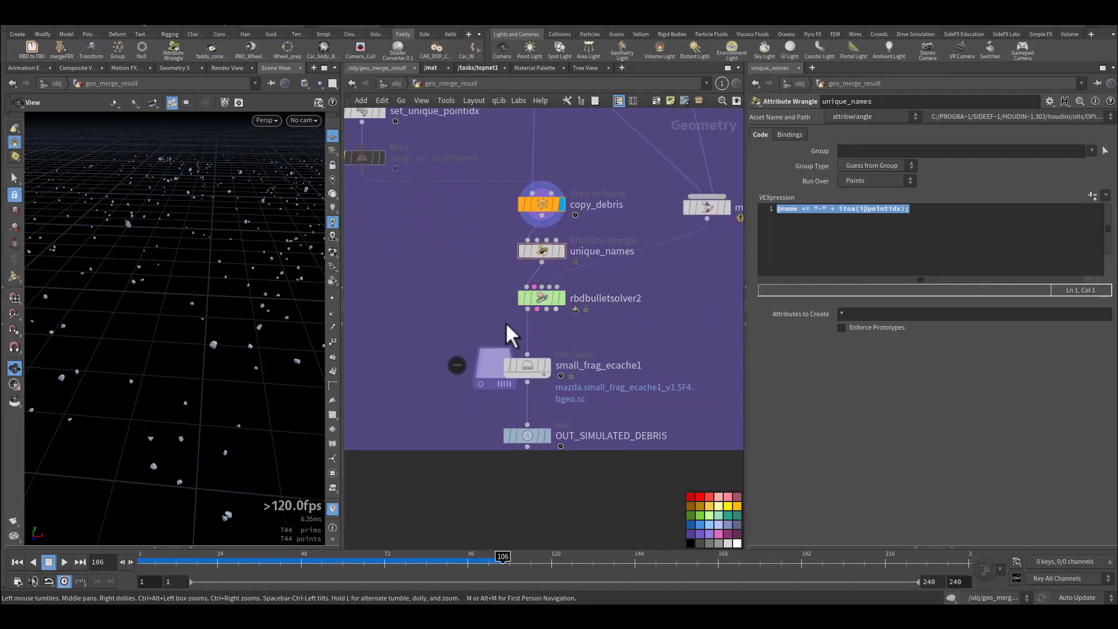
Select and display small_frag_ecache1 and scrub to frame 127 to inspect the simulated debris.
left_click(547, 368)
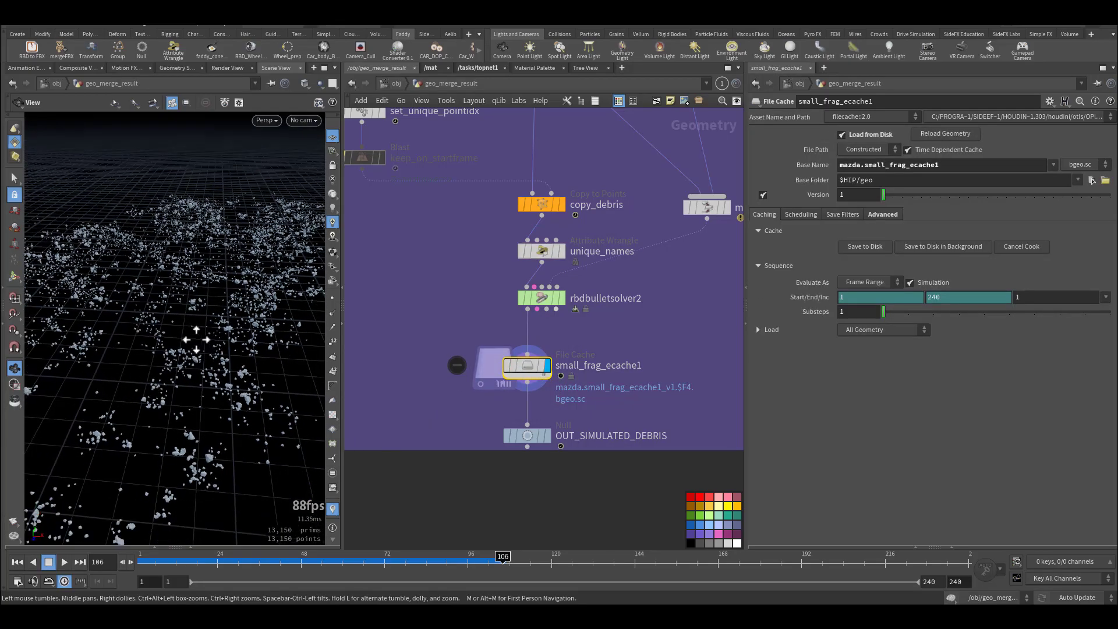
mouse_move(290, 560)
left_mouse_down()
mouse_move(257, 560)
mouse_move(301, 565)
left_mouse_up()
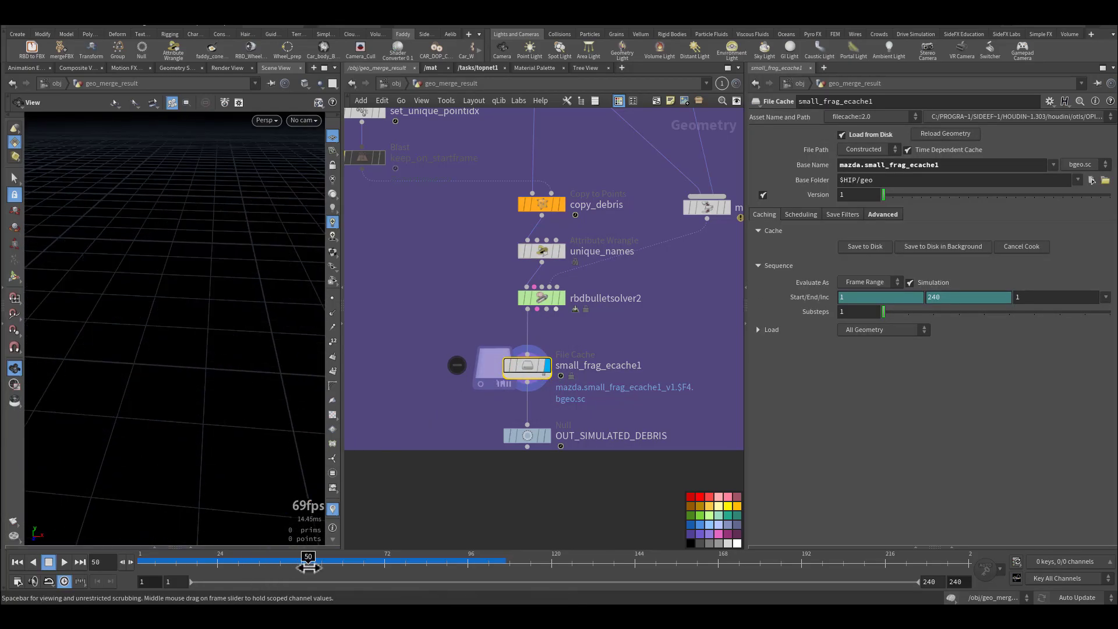
left_click_drag(394, 577, 564, 596)
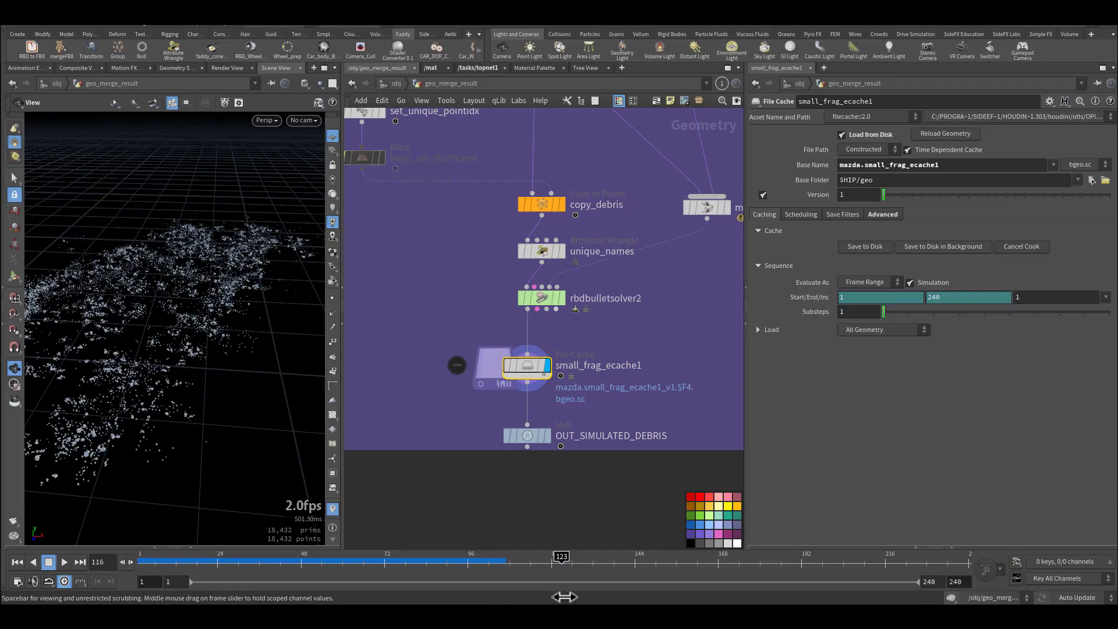
left_click_drag(301, 490, 297, 487)
left_click_drag(402, 560, 575, 565)
middle_click_drag(129, 383, 255, 361)
left_click_drag(255, 361, 197, 367)
left_click_drag(147, 406, 160, 448)
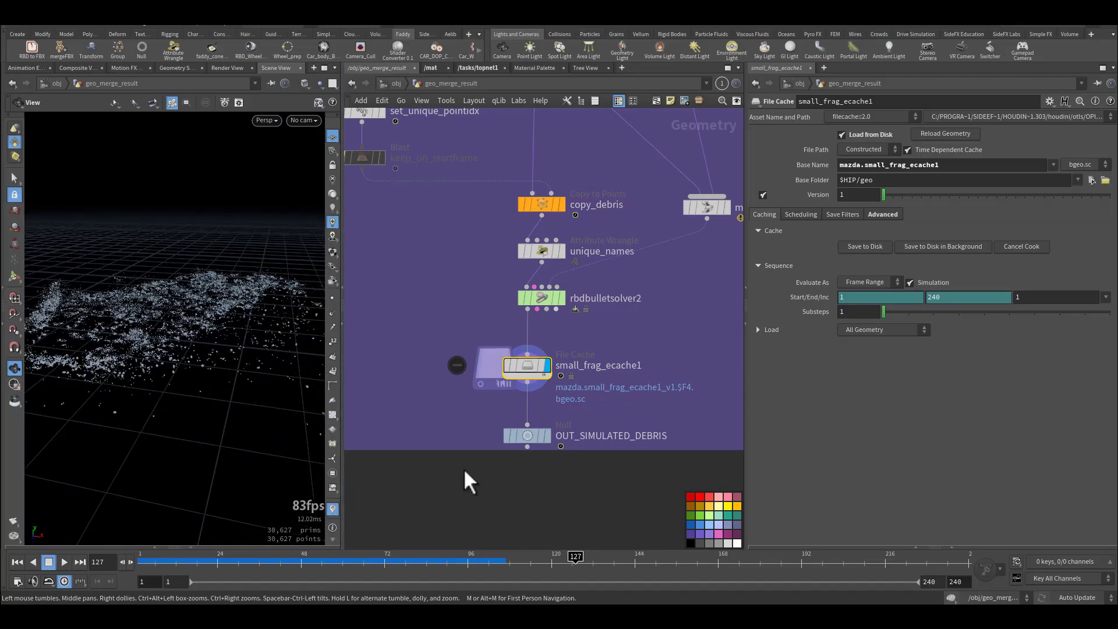
Play back the cached small-fragment simulation from another angle, scrub through it, and go to frame 97.
left_click(63, 561)
left_click_drag(94, 348, 240, 367)
left_click_drag(439, 561, 395, 577)
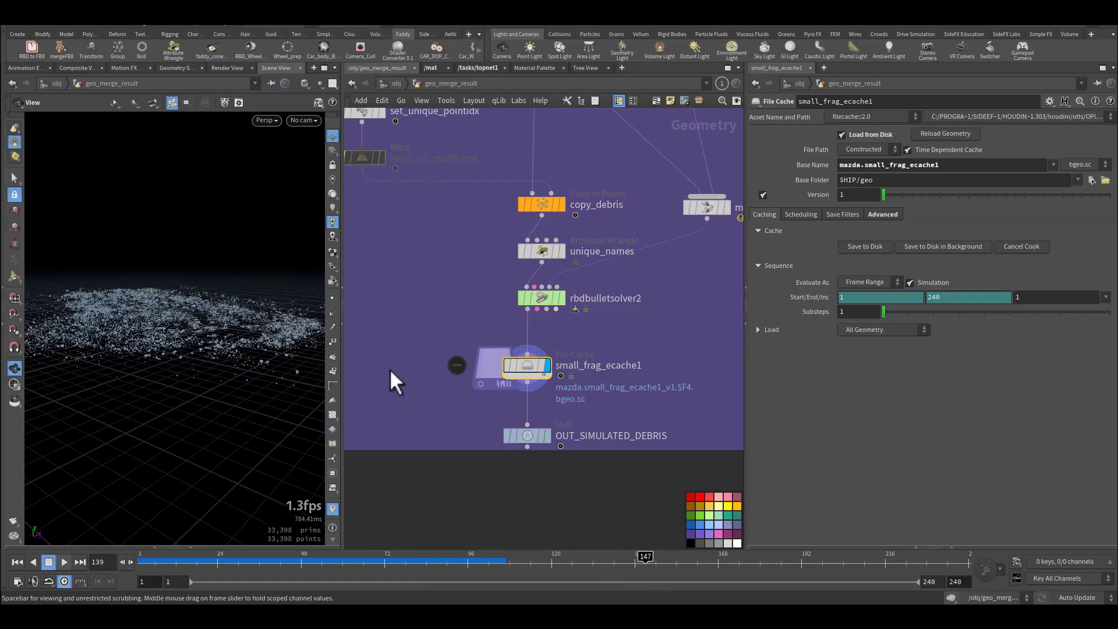
left_click(470, 561)
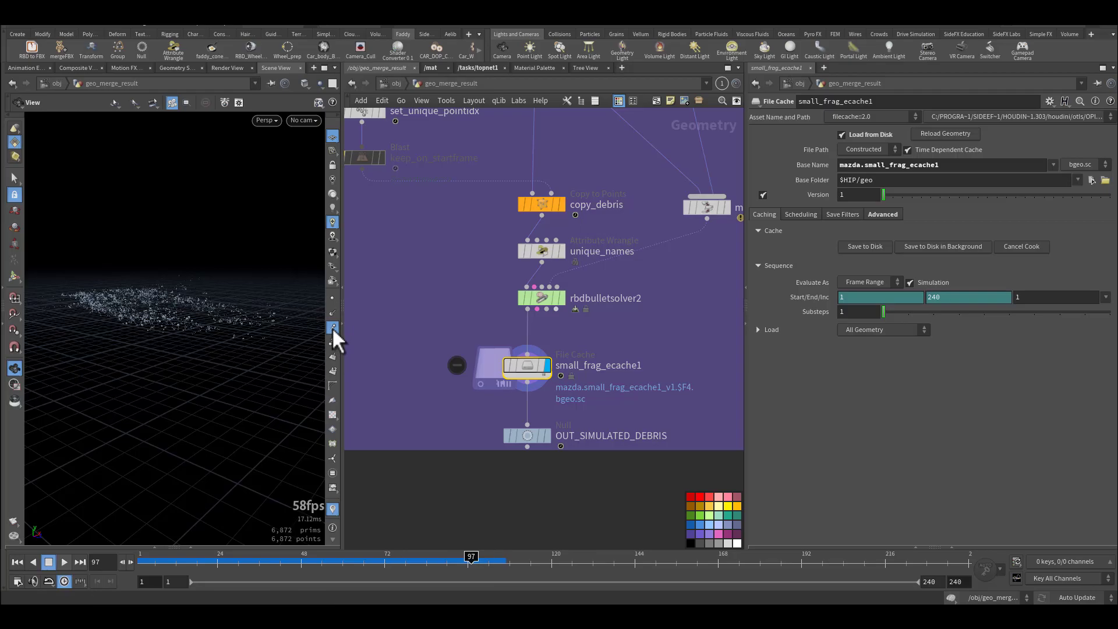
Scrub the cached small-fragment simulation to frame 167, inspect the debris up close, and view it again at frame 196.
right_click_drag(190, 320, 296, 332)
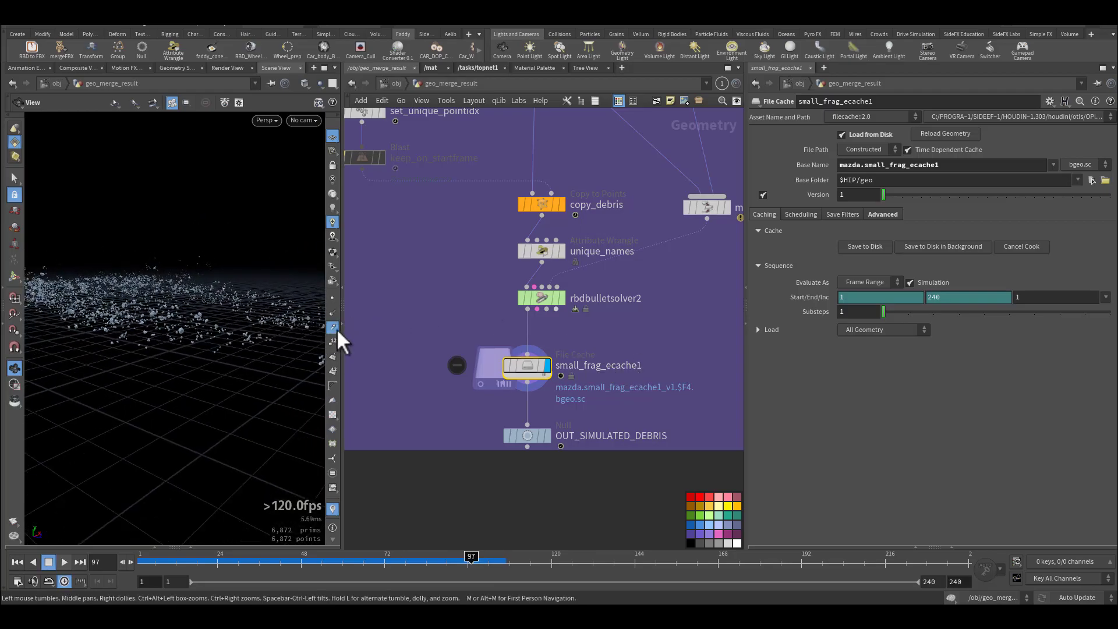
left_click(561, 560)
mouse_move(590, 563)
left_mouse_down()
mouse_move(675, 587)
mouse_move(714, 559)
left_mouse_up()
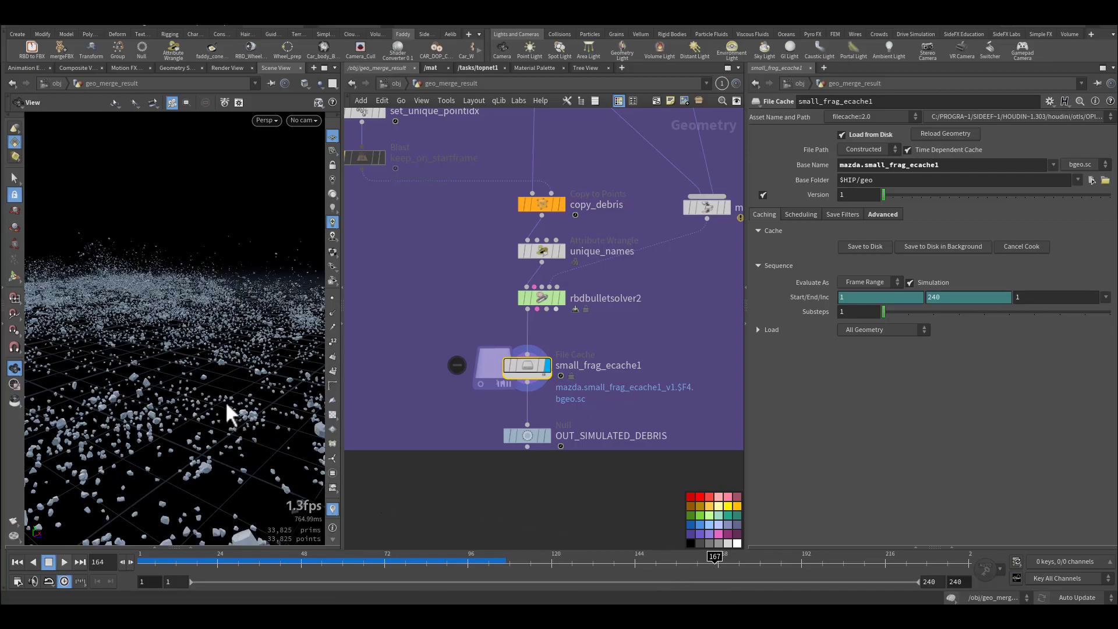
left_click_drag(241, 384, 250, 442)
left_click(333, 138)
left_click_drag(230, 326, 231, 347)
left_click(814, 566)
left_click_drag(260, 427, 346, 403)
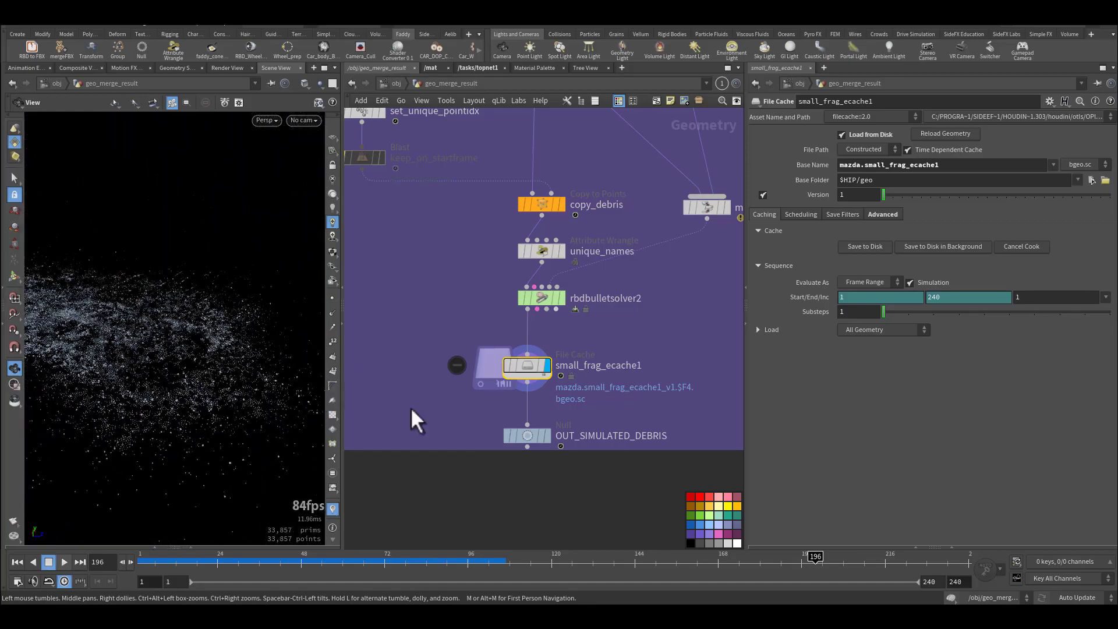
Select the OUT_SIMULATED_DEBRIS null below the small-fragment cache.
middle_click_drag(461, 418, 431, 378)
left_click(498, 396)
middle_click_drag(623, 485, 518, 470)
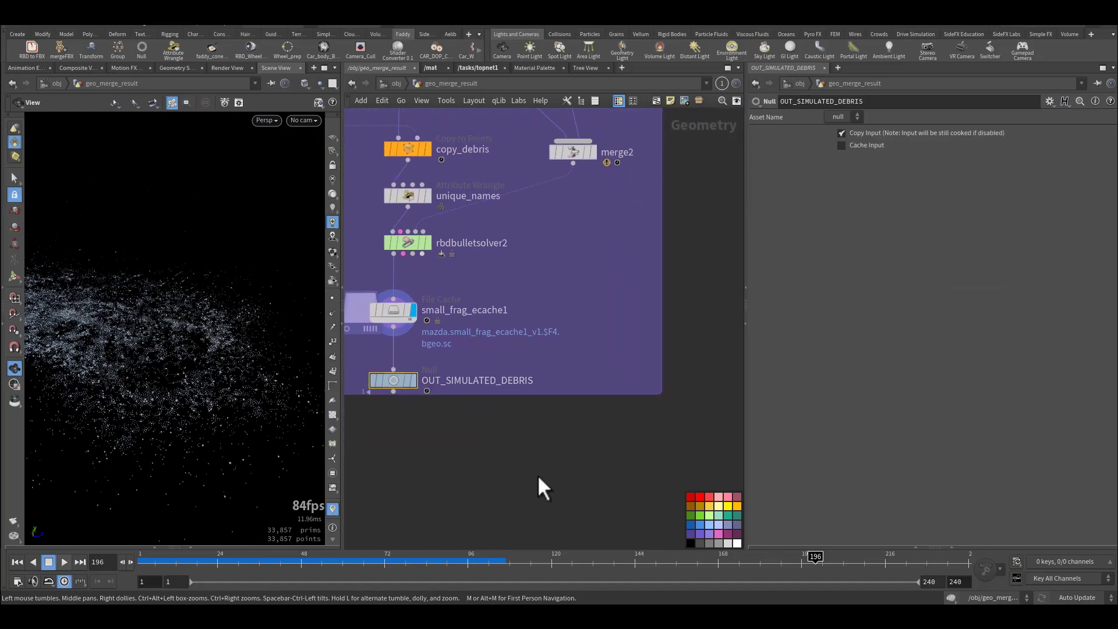
Return to frame 1 and display the unpack1 and blast3 nodes in turn to inspect the inside faces of the fractured ground.
scroll(540, 477, "down", 8)
middle_click_drag(457, 432, 686, 469)
scroll(543, 445, "up", 4)
scroll(544, 448, "up", 2)
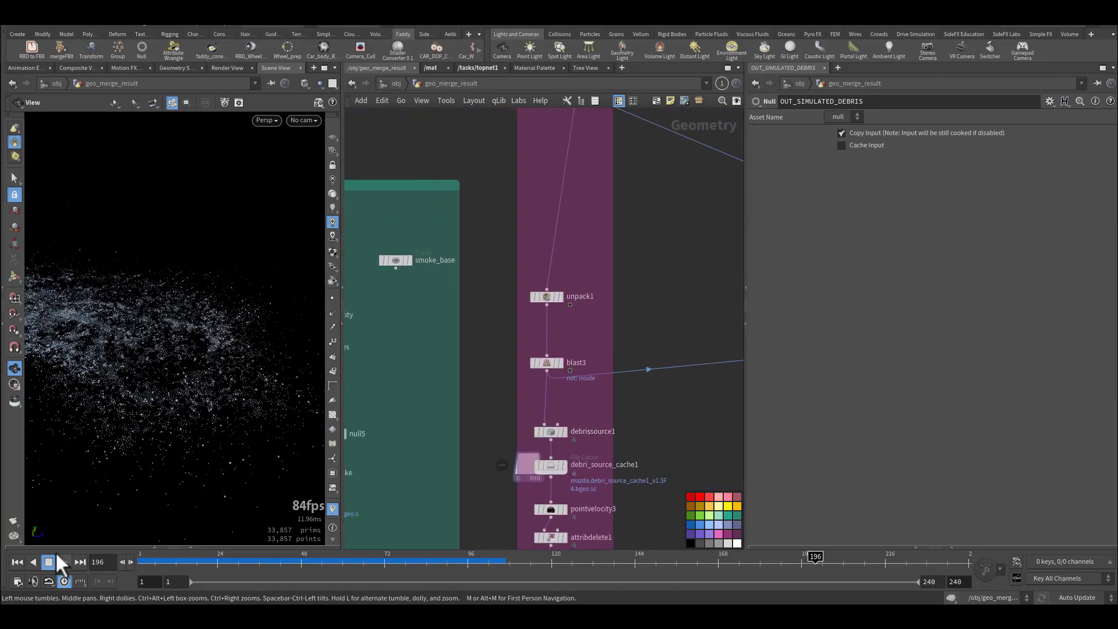
left_click(22, 562)
scroll(562, 299, "up", 2)
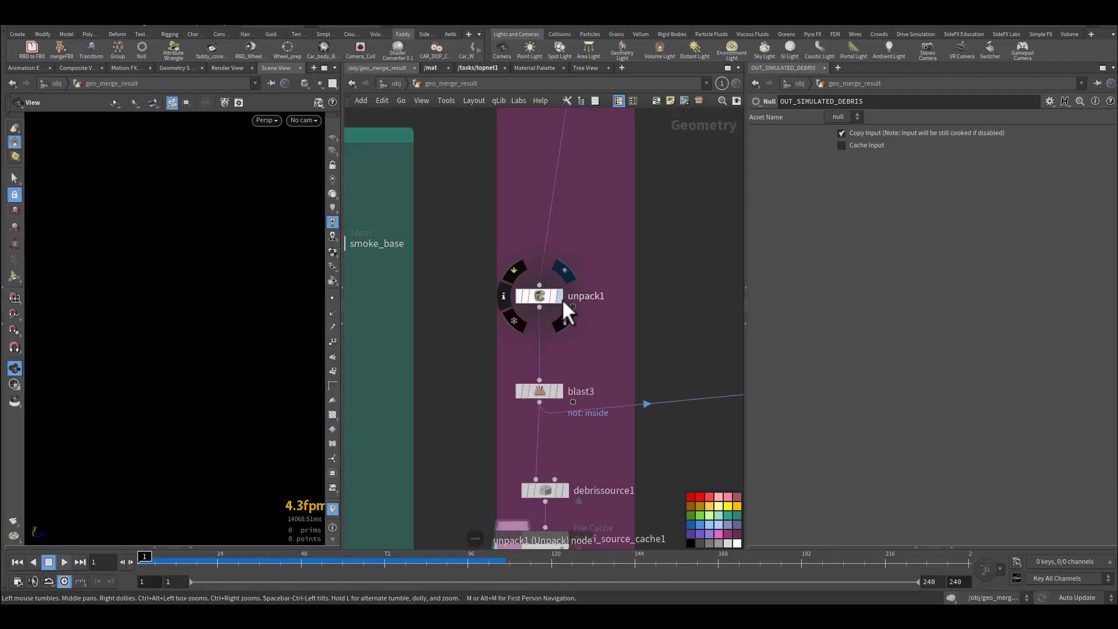
left_click(560, 297)
middle_click_drag(600, 451, 611, 379)
left_click(571, 319)
left_click_drag(122, 345, 220, 350)
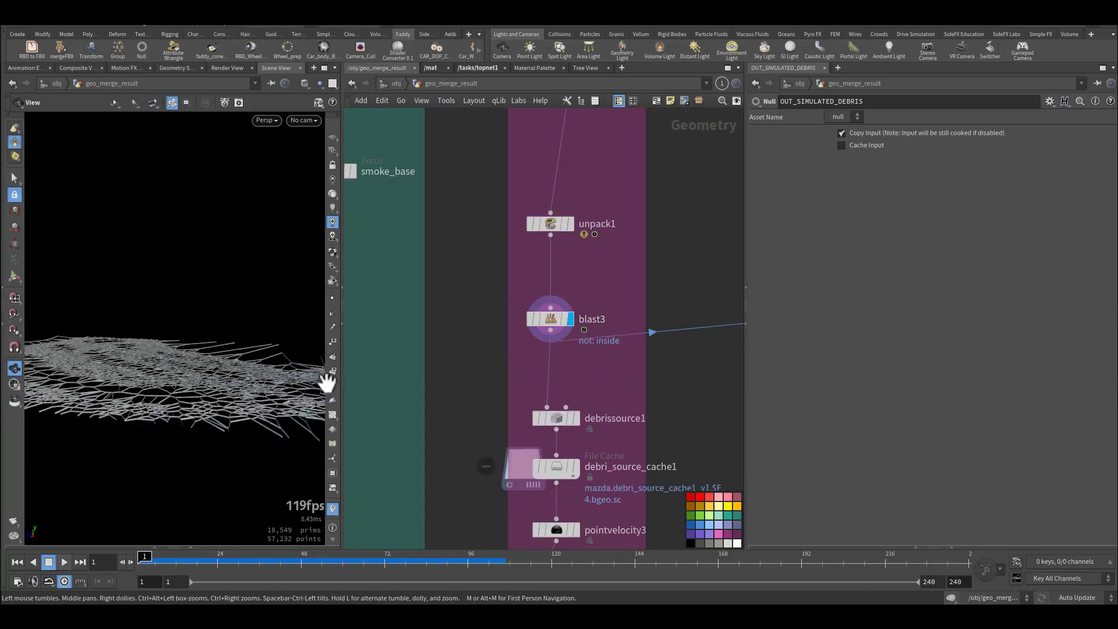
Select debrissource1 to examine its scatter and attribute settings, and display debri_source_cache1.
middle_click_drag(626, 400, 623, 320)
left_click(572, 338)
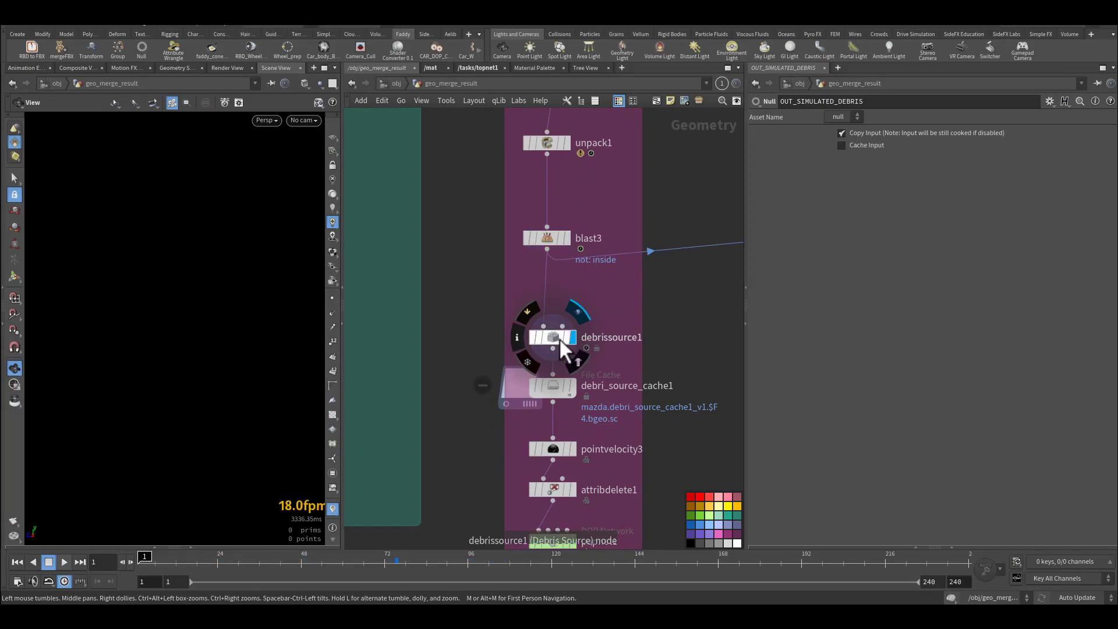
left_click(560, 341)
left_click(572, 386)
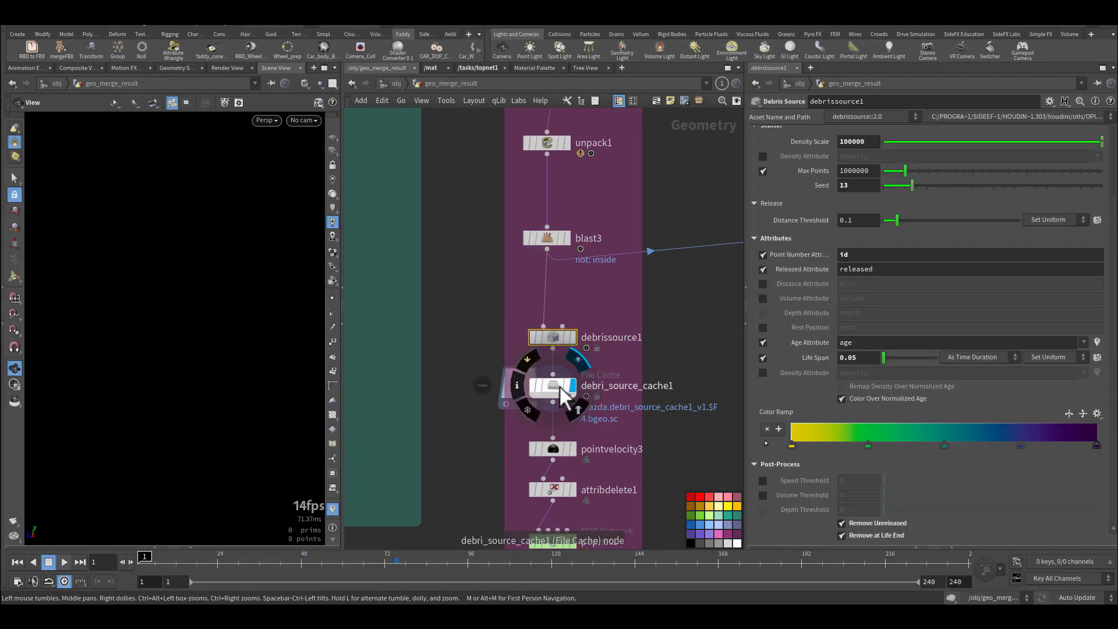
left_click(561, 388)
left_click_drag(488, 319, 626, 367)
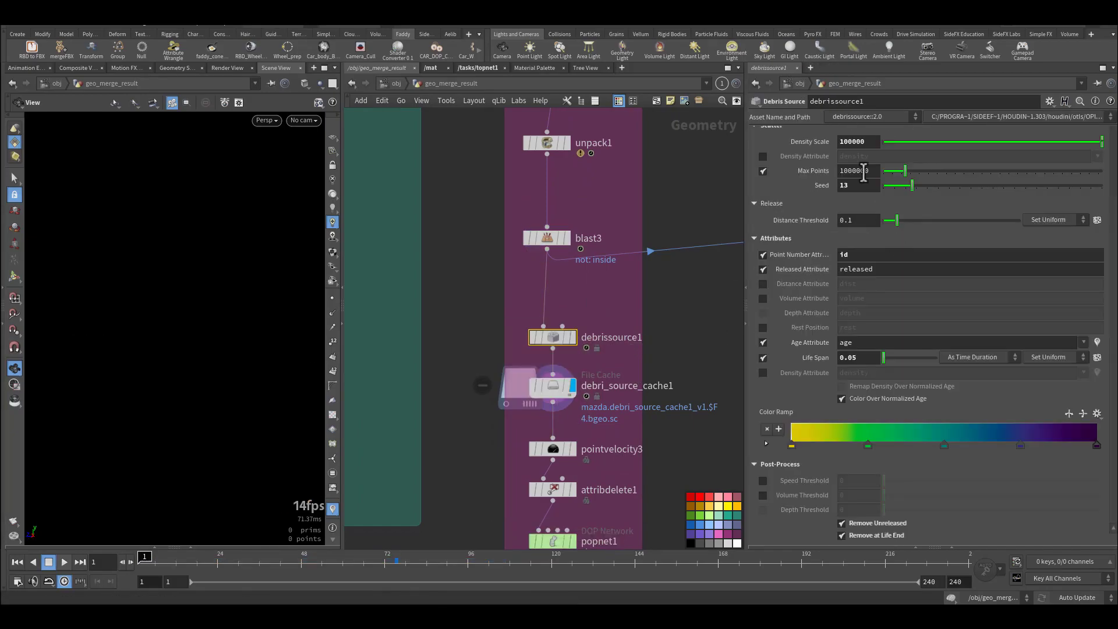
Scrub the cached debris source points through frames 98 and 220, then return to frame 1.
left_click_drag(216, 568, 485, 569)
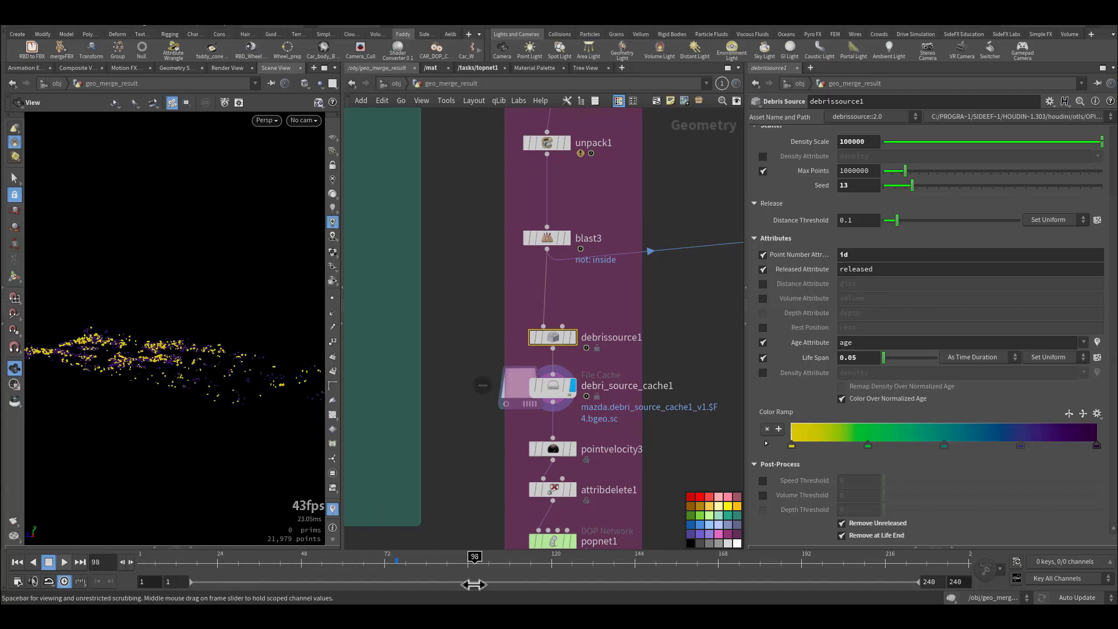
left_click_drag(230, 407, 212, 452)
left_click_drag(260, 572, 826, 600)
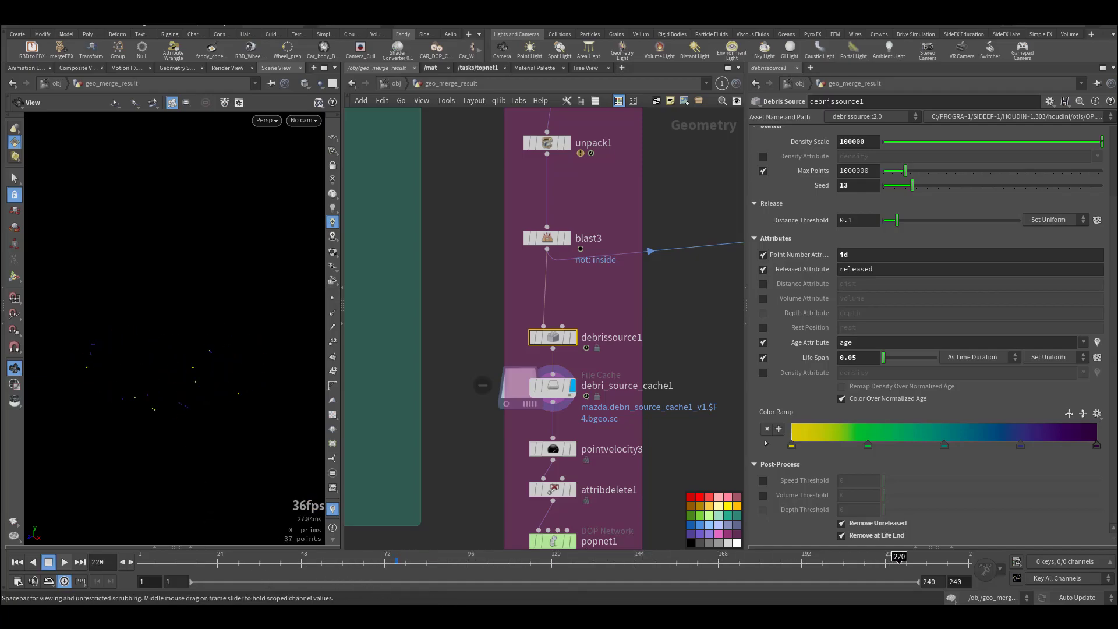
left_click_drag(728, 562, 143, 597)
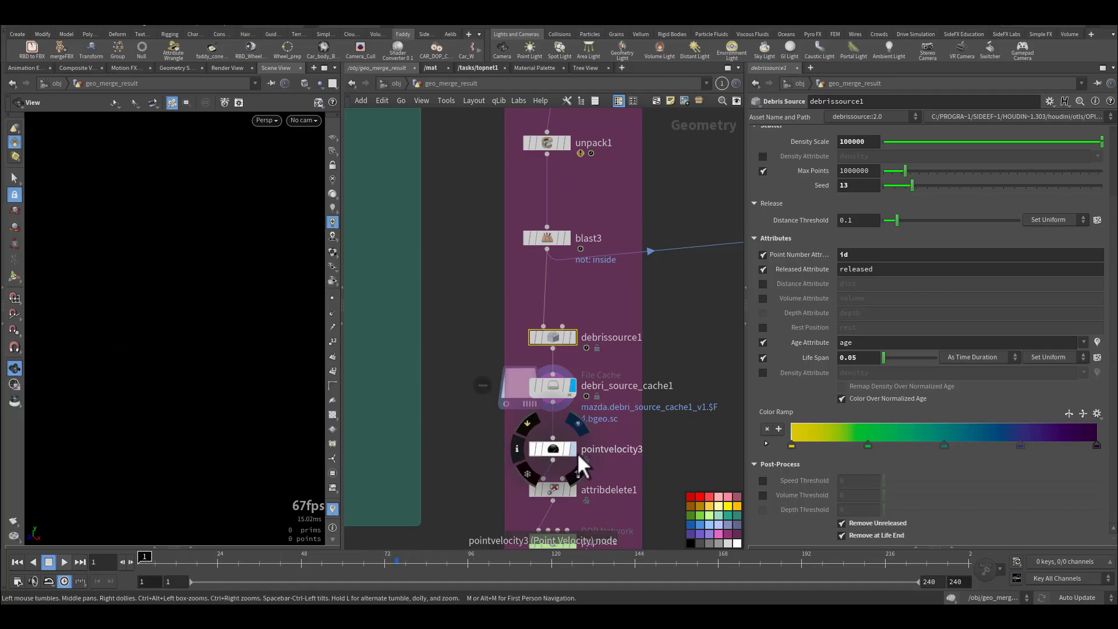
Display pointvelocity3, open its Curl Noise settings, and inspect the point velocity vectors at frame 91 before scrubbing back to frame 22.
left_click(575, 452)
left_click(560, 452)
left_click(797, 174)
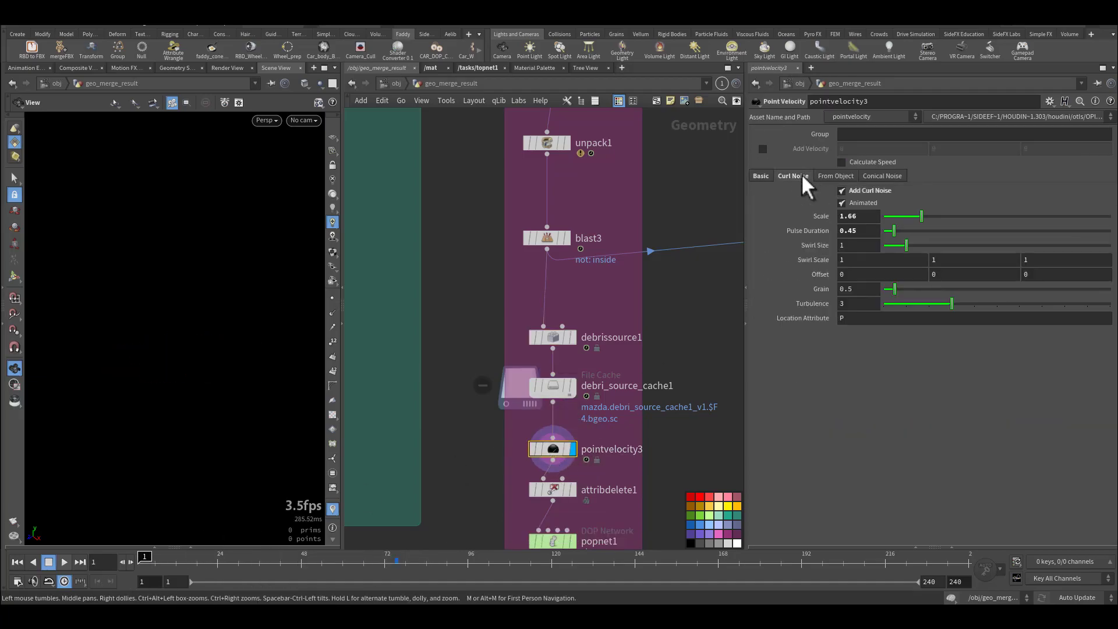
left_click_drag(320, 568, 450, 562)
left_click(332, 328)
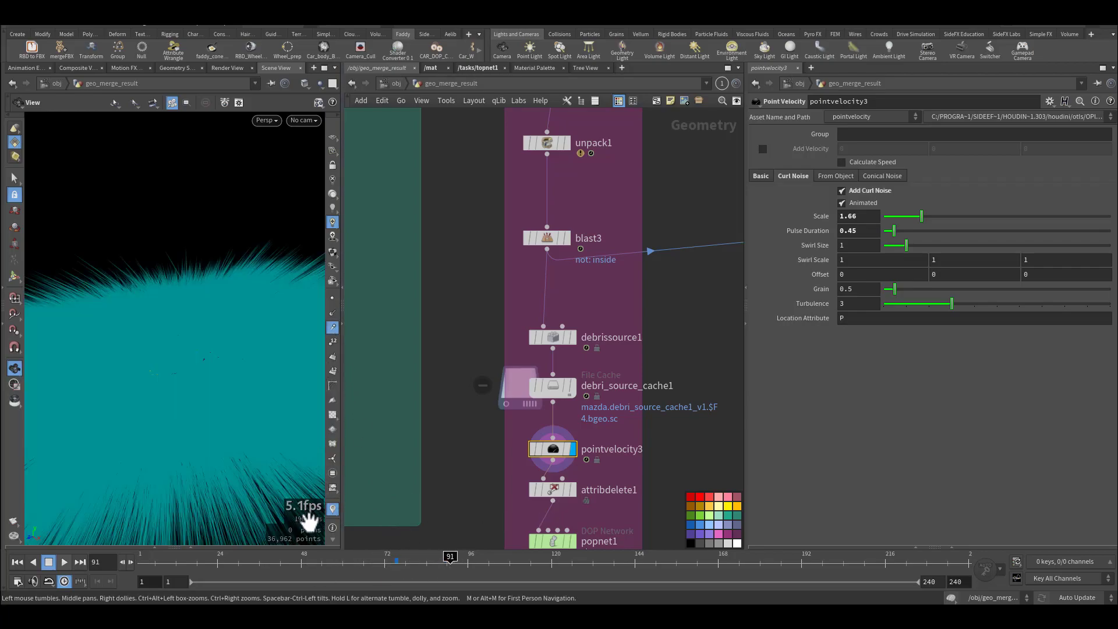
mouse_move(374, 563)
left_mouse_down()
mouse_move(511, 577)
mouse_move(568, 596)
mouse_move(757, 595)
mouse_move(211, 584)
left_mouse_up()
left_click(331, 329)
Display and select attribdelete1 and highlight the age and life entries in its Point Attributes.
middle_click_drag(612, 511, 607, 464)
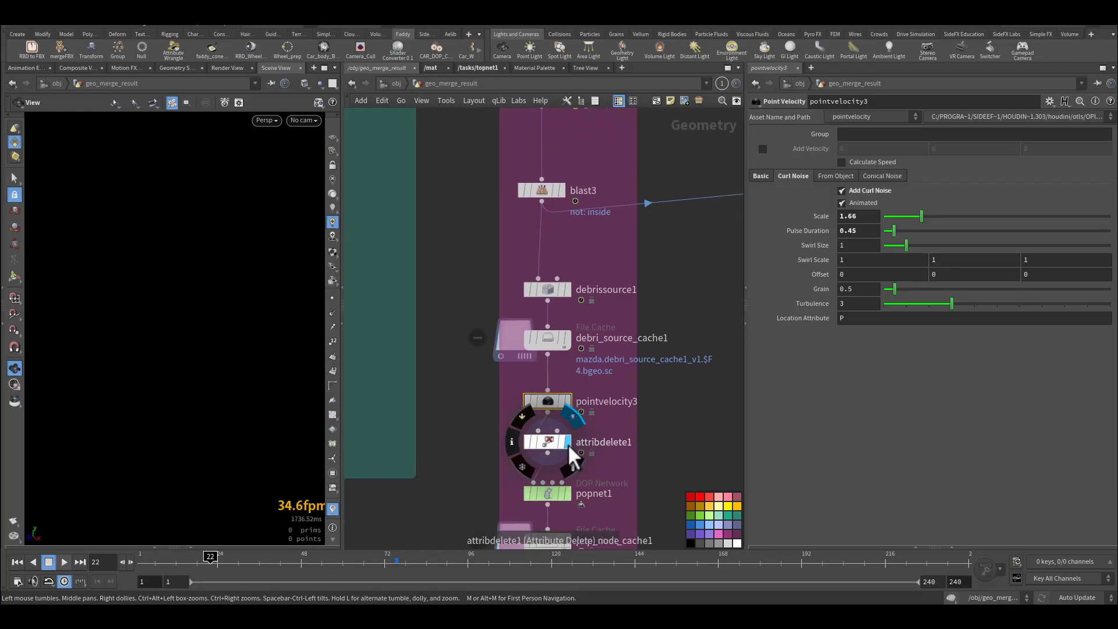
left_click(554, 442)
left_click(884, 162)
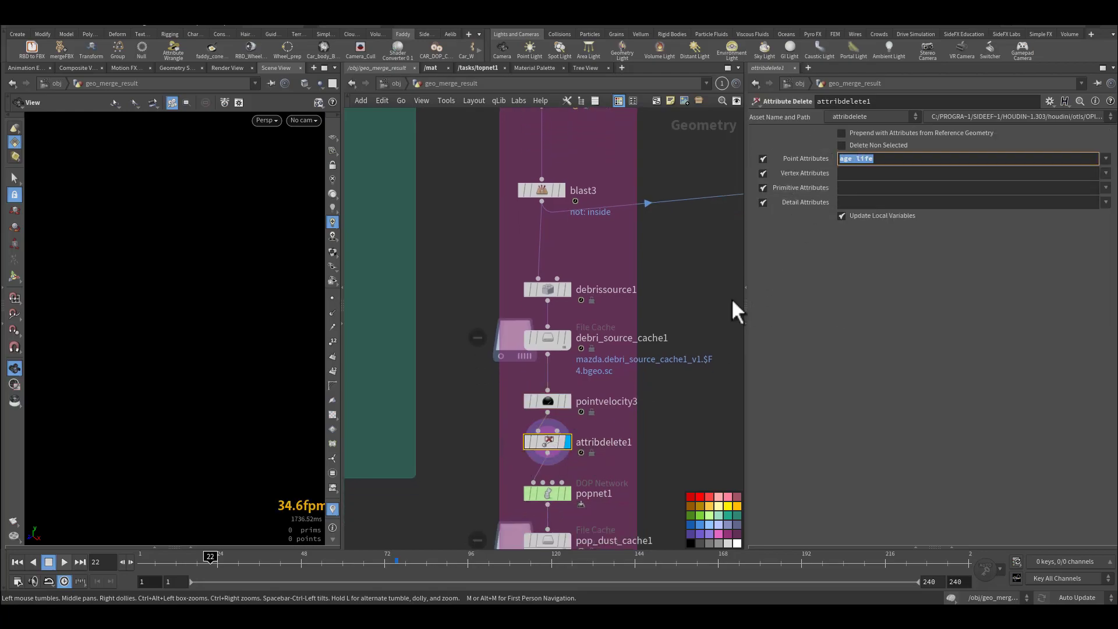
middle_click_drag(658, 471, 670, 412)
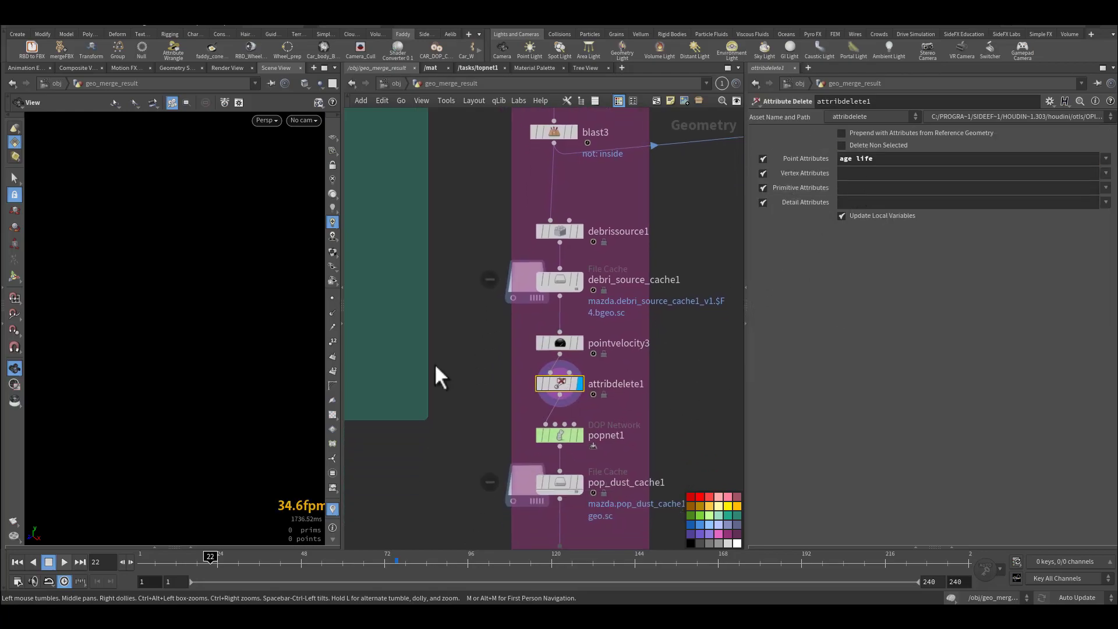
Enter the popnet1 network, reset the timeline to frame 1, and select the ground plane and static object collider nodes.
mouse_move(571, 436)
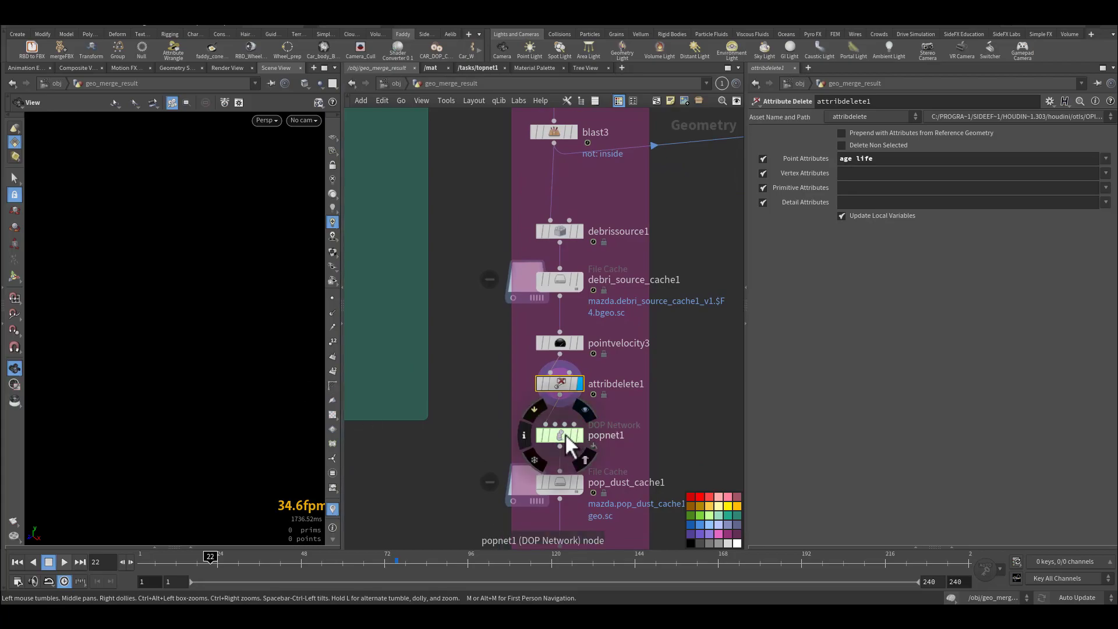
double_click(563, 434)
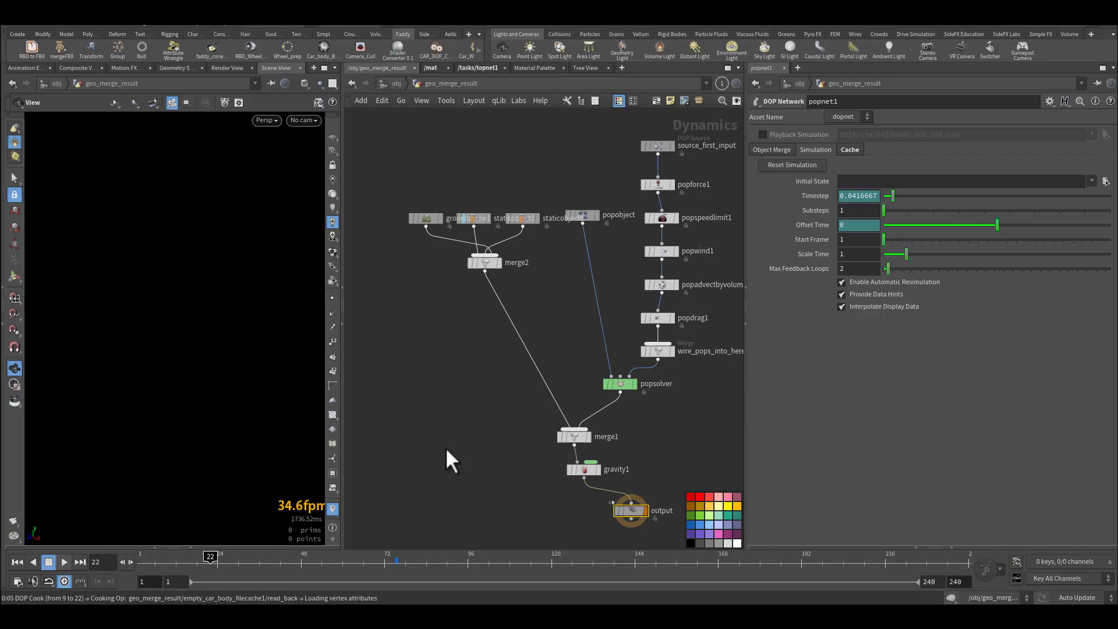
left_click(17, 562)
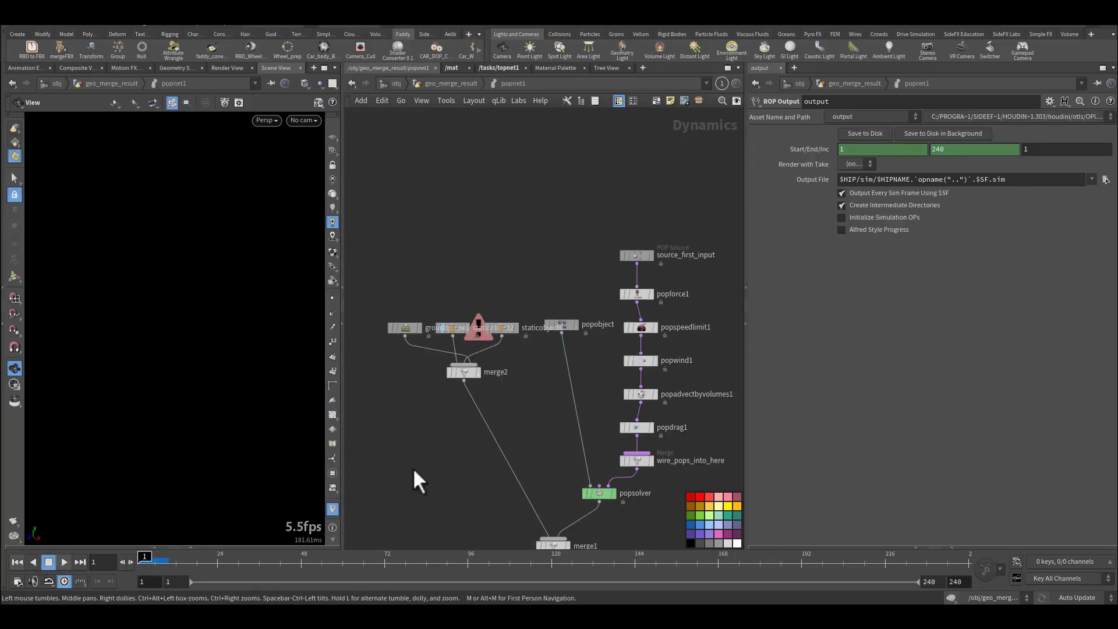
left_click_drag(516, 277, 373, 393)
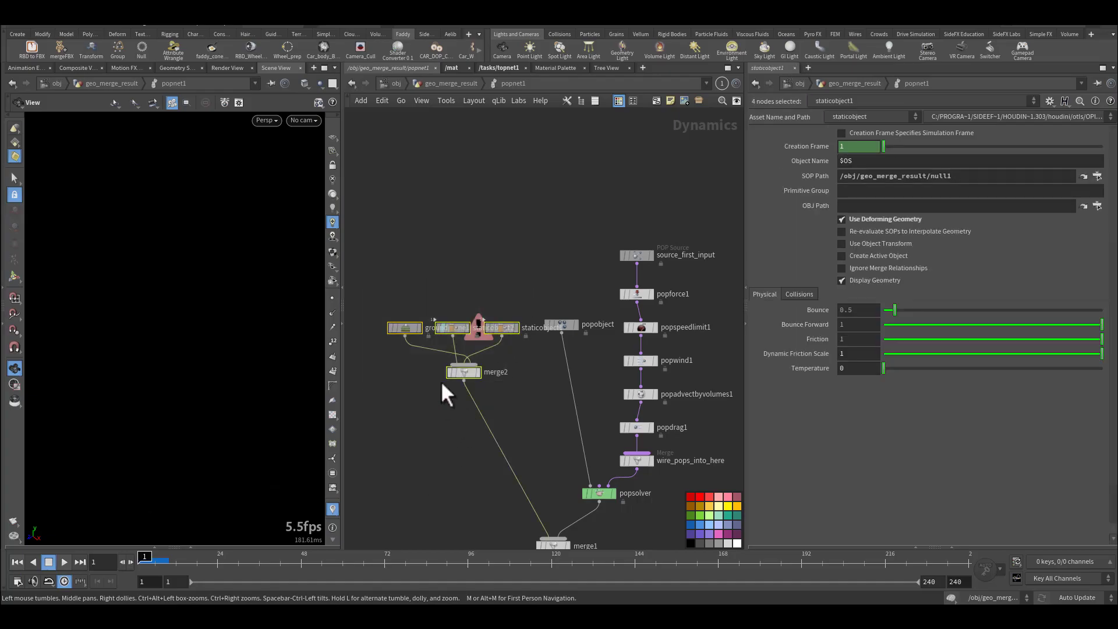
left_click_drag(528, 269, 390, 359)
Select the source_first_input POP Source and examine its Birth settings, highlighting the Impulse Count.
middle_click_drag(544, 291, 505, 297)
scroll(505, 278, "up", 3)
left_click_drag(491, 212, 626, 271)
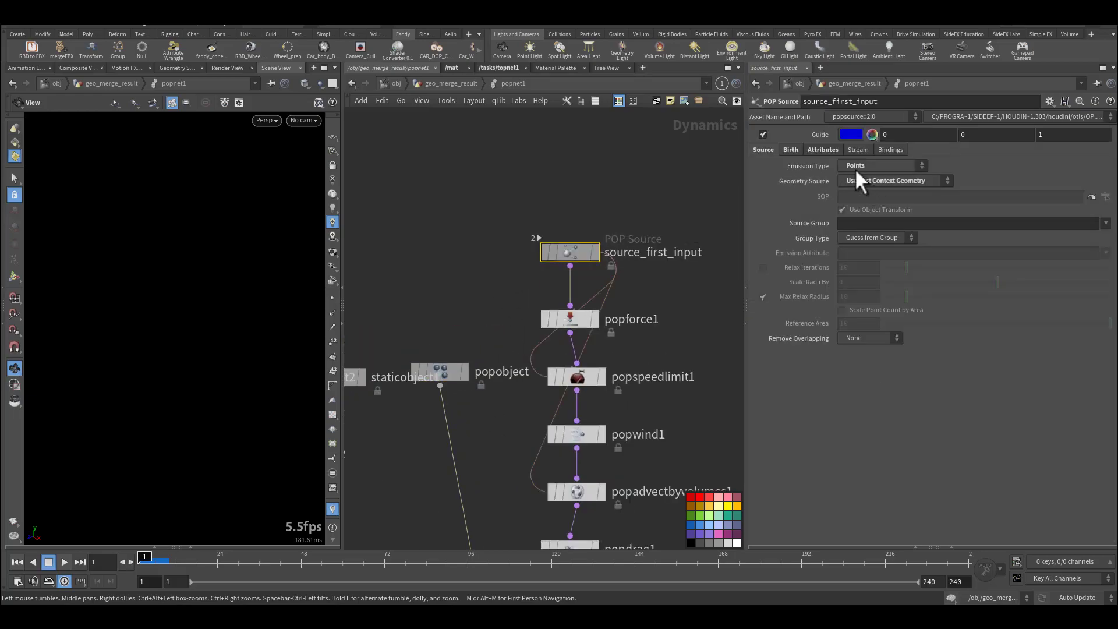
left_click(793, 150)
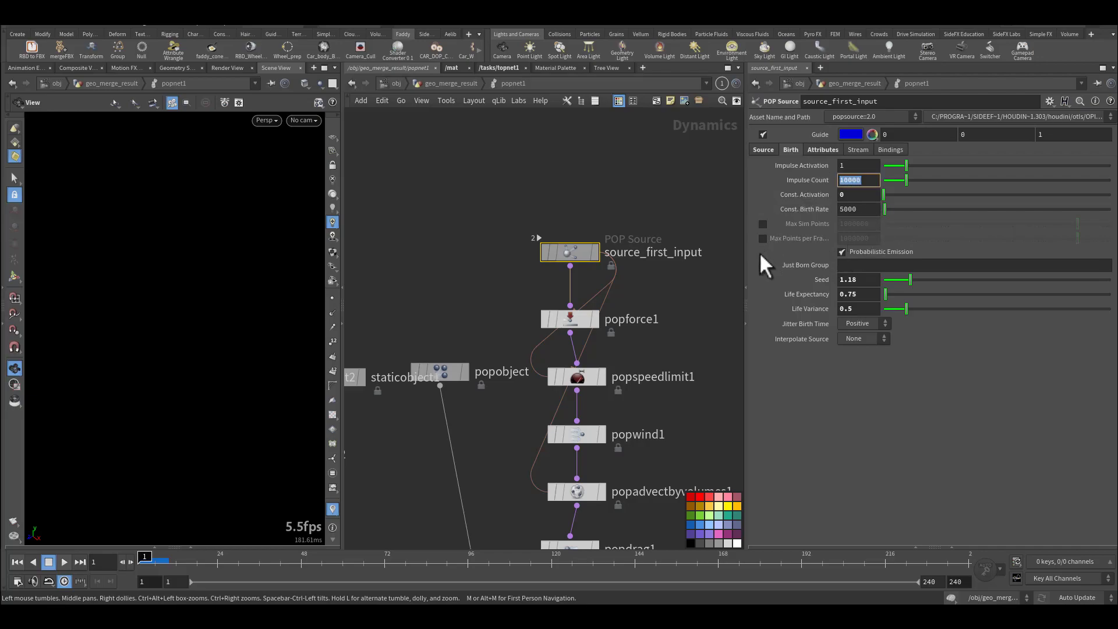
Examine the force and noise settings of popforce1 and the maximum speed setting of popspeedlimit1.
middle_click_drag(708, 357, 698, 269)
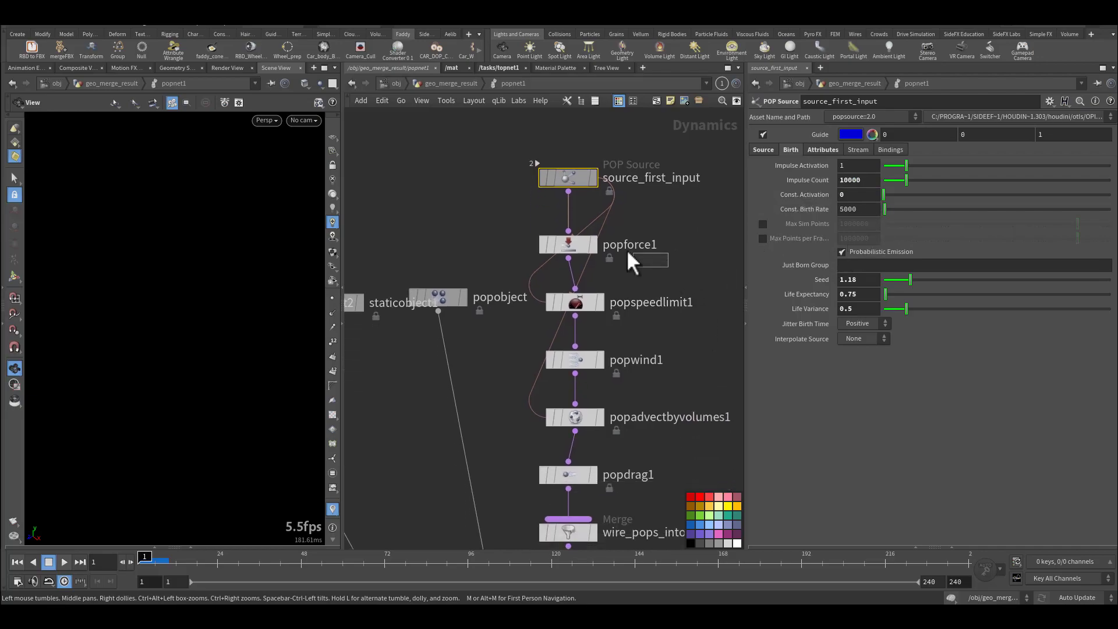
left_click(567, 245)
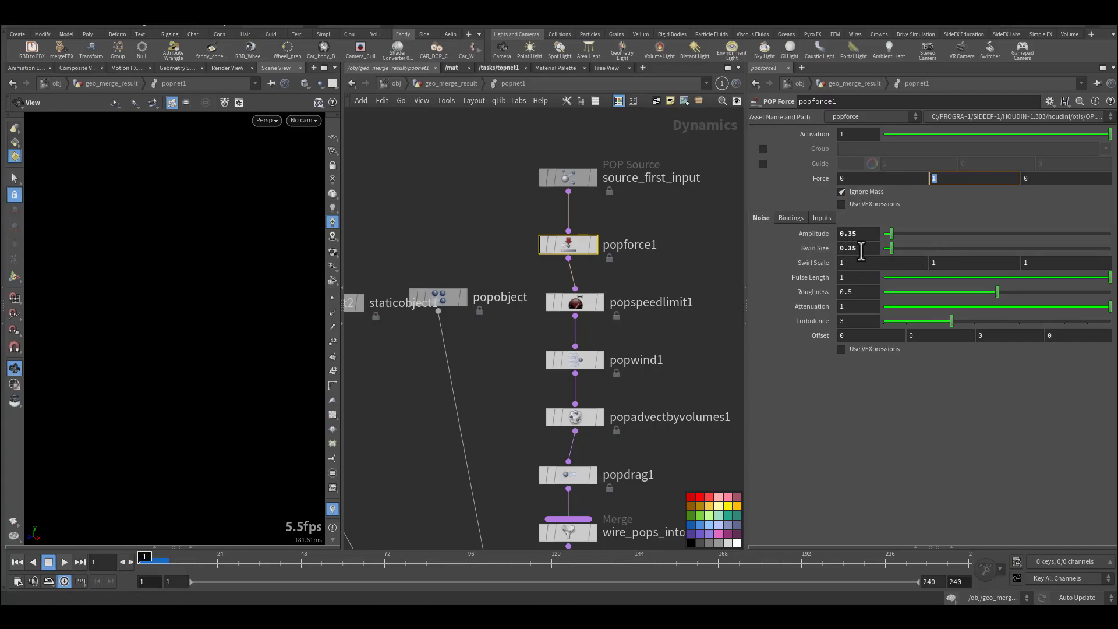
left_click(568, 302)
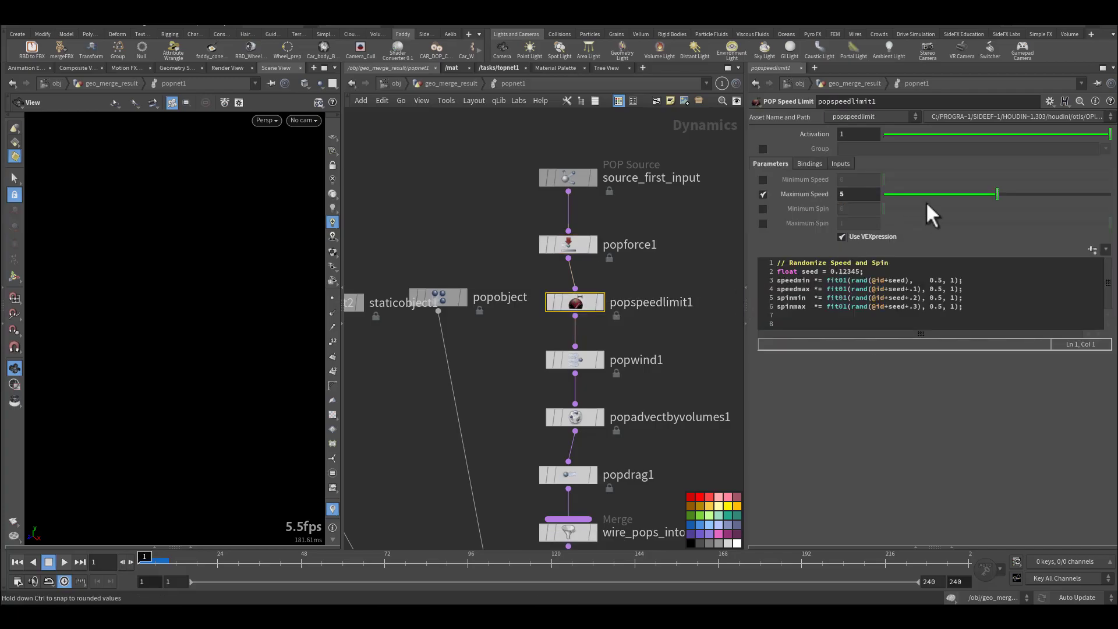
Select popwind1, examine its Wind Velocity, and highlight the VEX code that randomizes the wind magnitude.
middle_click_drag(689, 346, 682, 281)
left_click(569, 297)
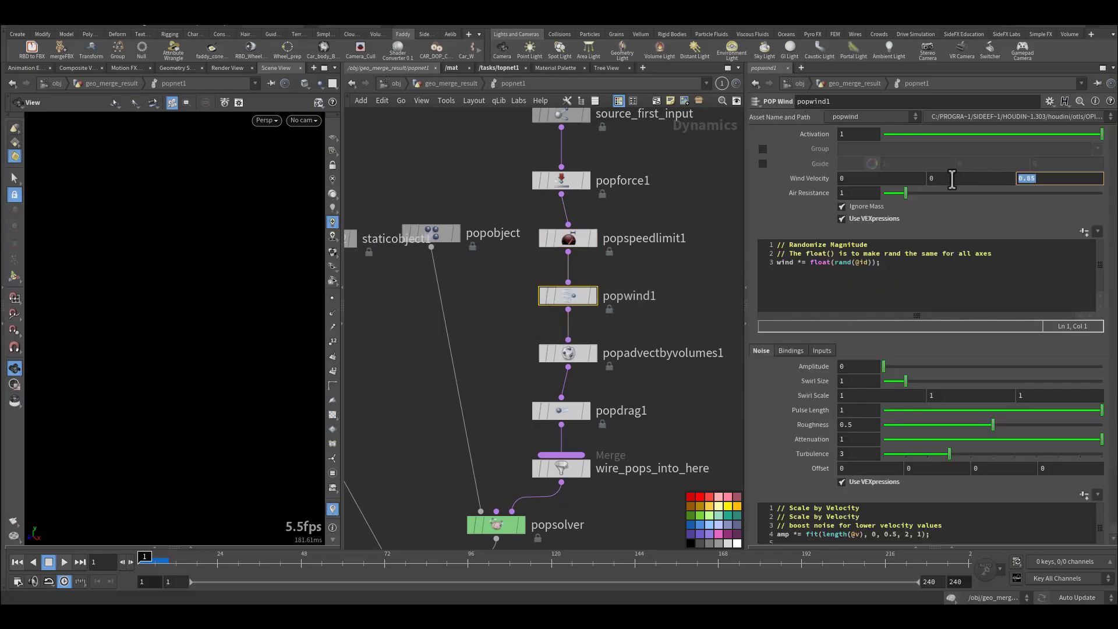
left_click_drag(897, 269, 623, 240)
Colour the popadvectbyvolumes1 node red and highlight its SOP path to RENDER_Billowy_Smoke and its Force Scale.
middle_click_drag(651, 341, 664, 279)
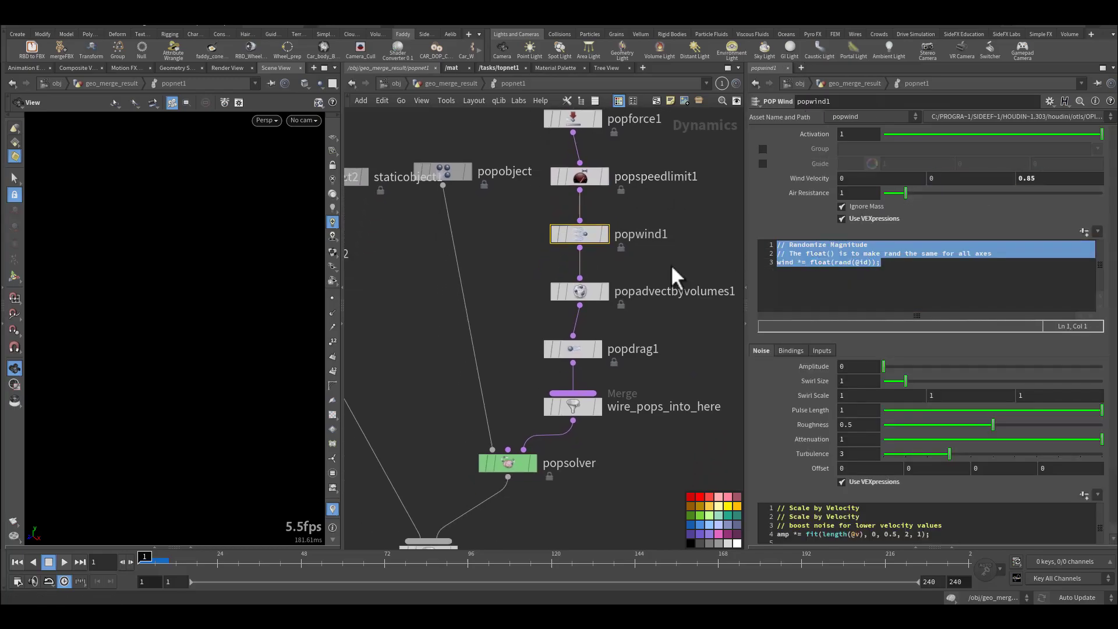
left_click(579, 291)
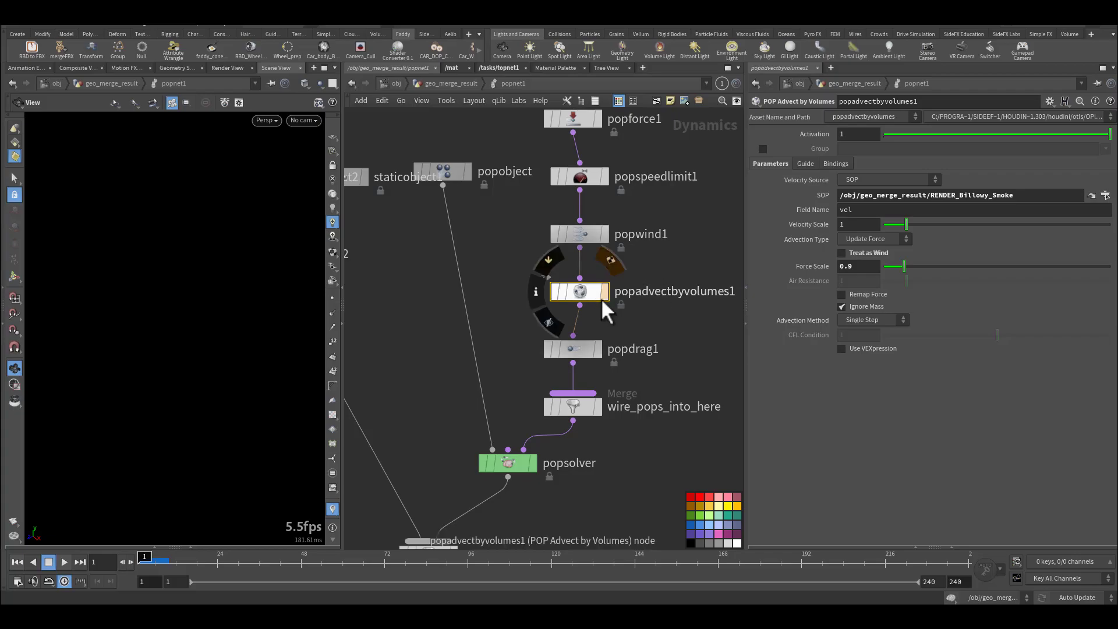
left_click(692, 496)
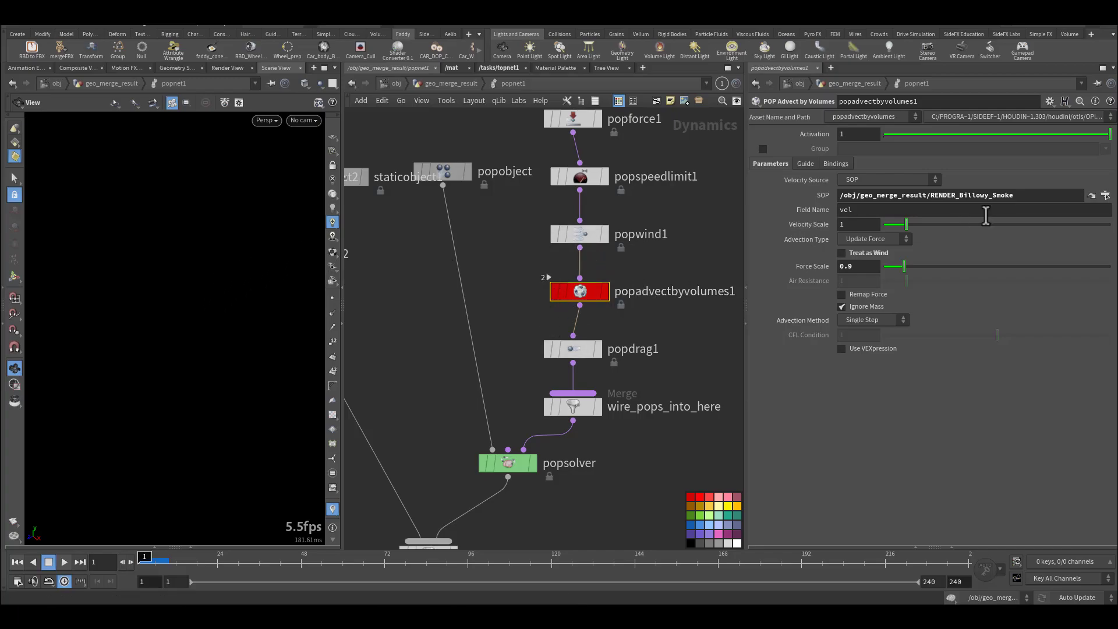
left_click_drag(1014, 196, 979, 197)
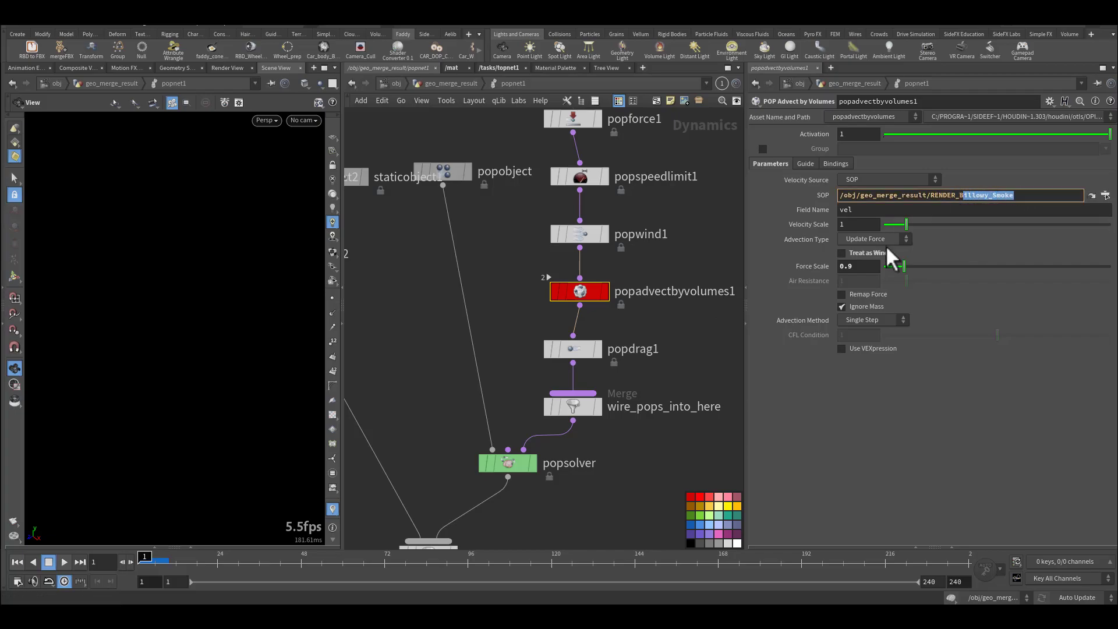
left_click_drag(858, 271, 845, 272)
Examine popdrag1's Air Resistance and the popsolver chain, then go back up to the geo_merge_result network.
middle_click_drag(689, 318, 695, 278)
left_click_drag(677, 286, 566, 322)
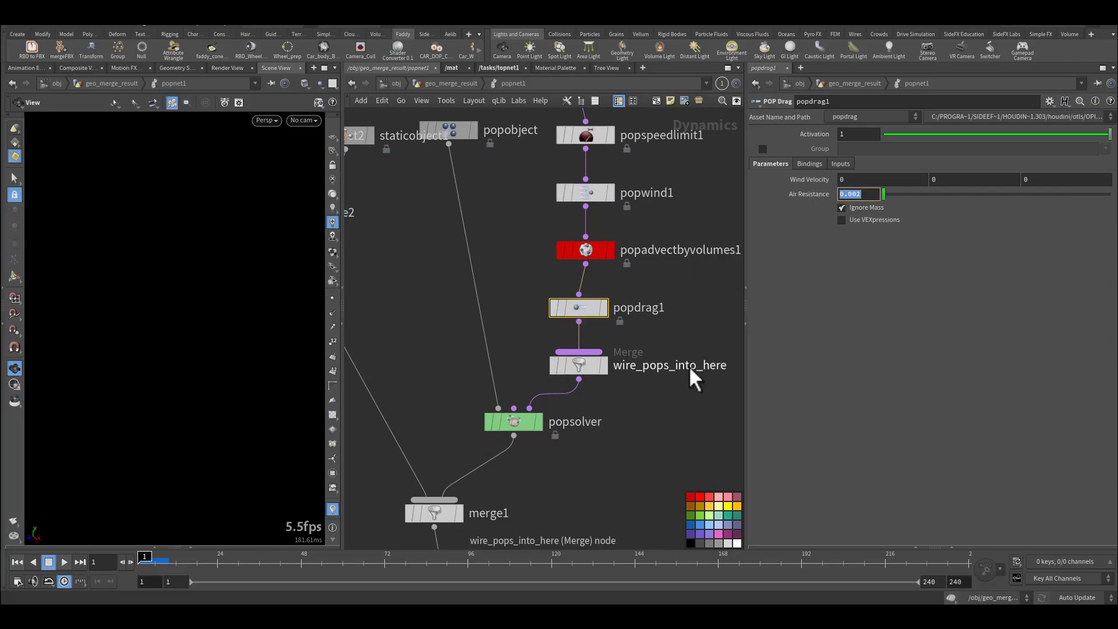
middle_click_drag(574, 447, 607, 362)
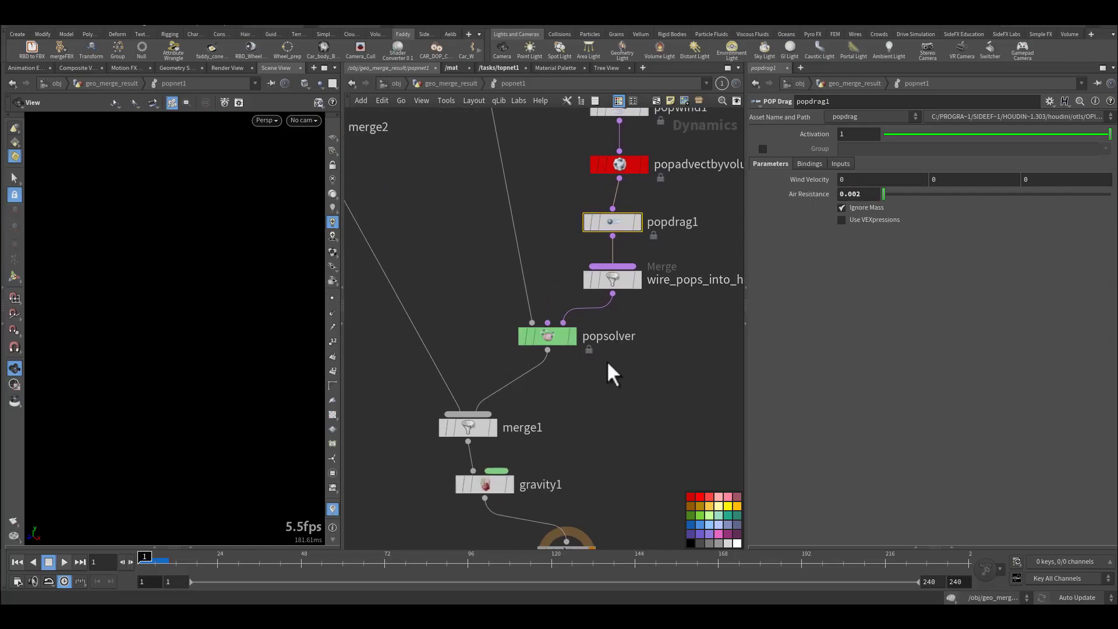
left_click(449, 83)
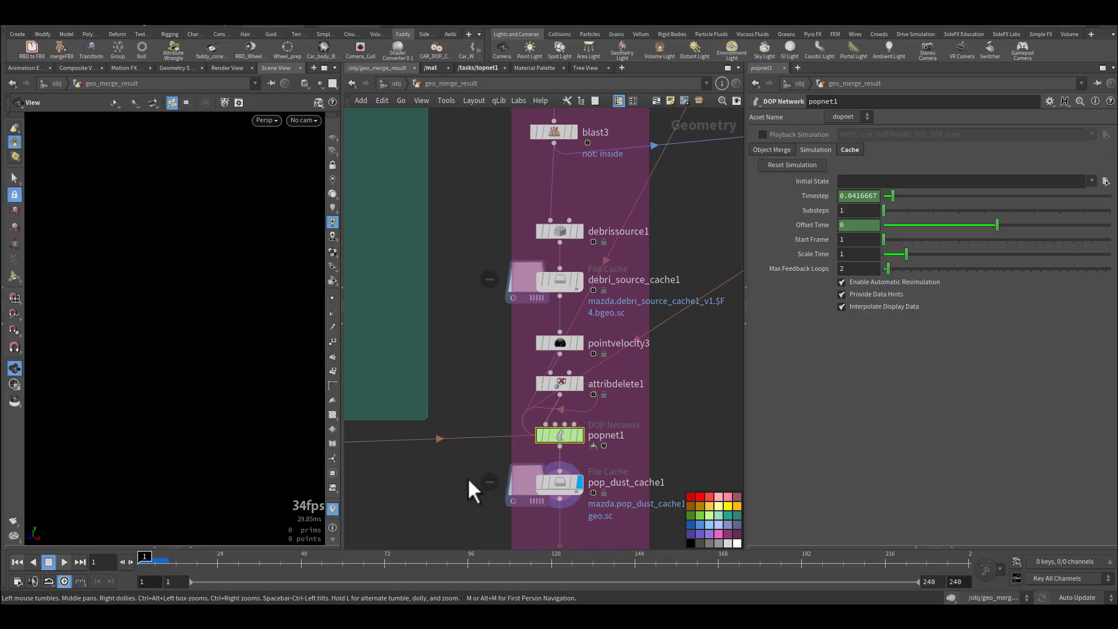
Scrub through the cached dust particles of pop_dust_cache1 to frame 204 and back to frame 53, inspecting them in the viewport.
middle_click_drag(468, 477, 444, 362)
scroll(442, 425, "down", 2)
left_click_drag(170, 564, 810, 603)
left_click_drag(808, 557, 843, 558)
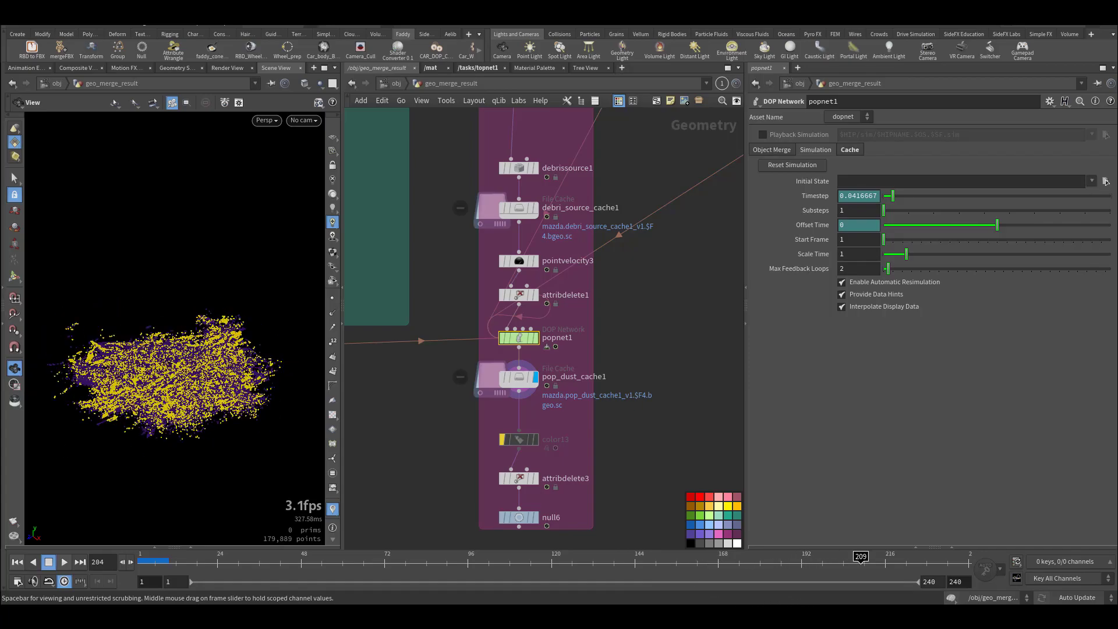
left_click_drag(192, 396, 169, 395)
left_click(334, 328)
left_click(330, 331)
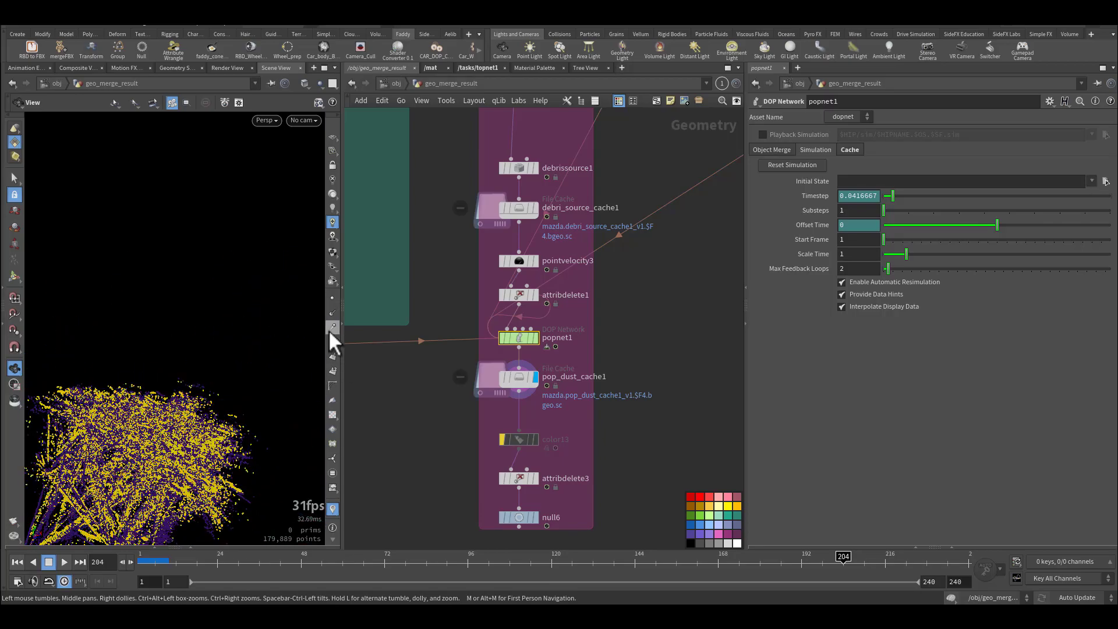
left_click_drag(396, 562, 318, 569)
Display and select attribdelete3, and highlight the Cd entry in its Point Attributes.
mouse_move(532, 476)
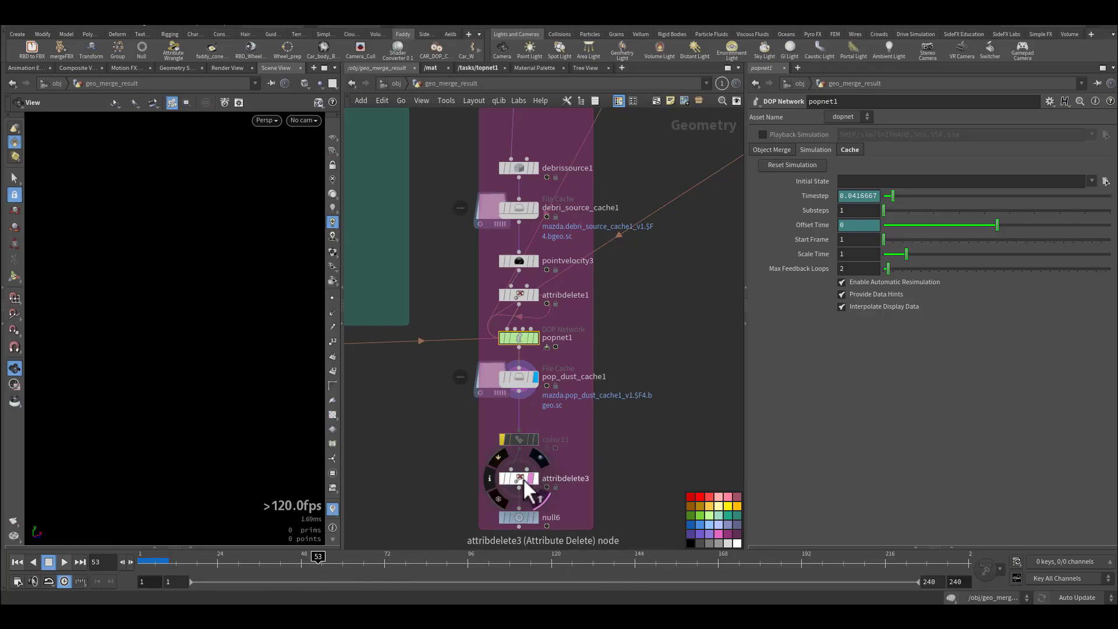
left_click(534, 478)
left_click(520, 479)
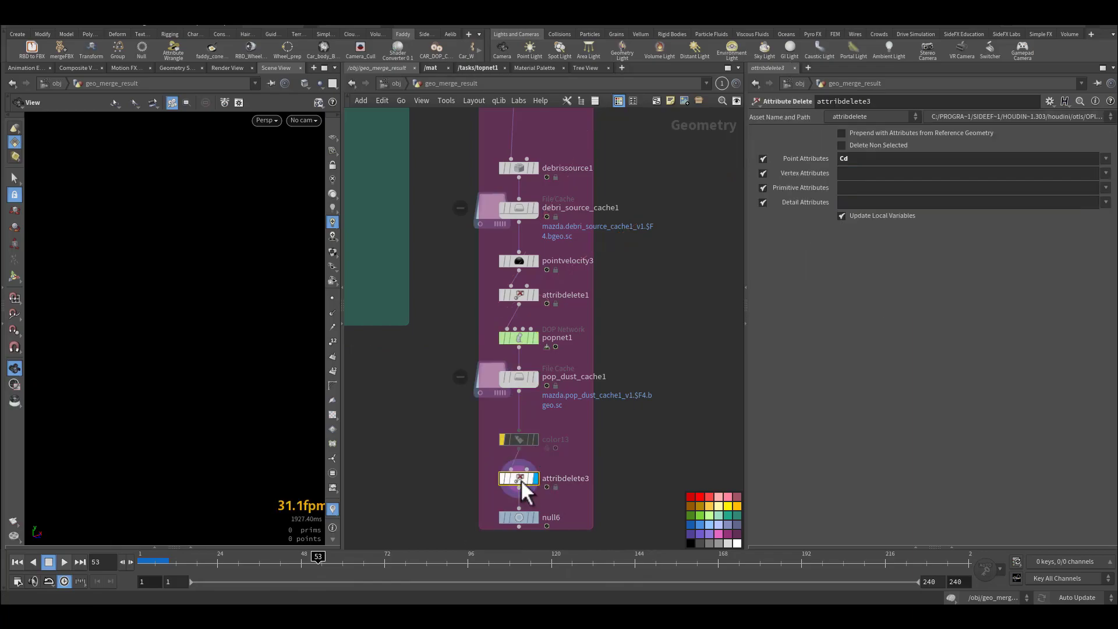
double_click(853, 161)
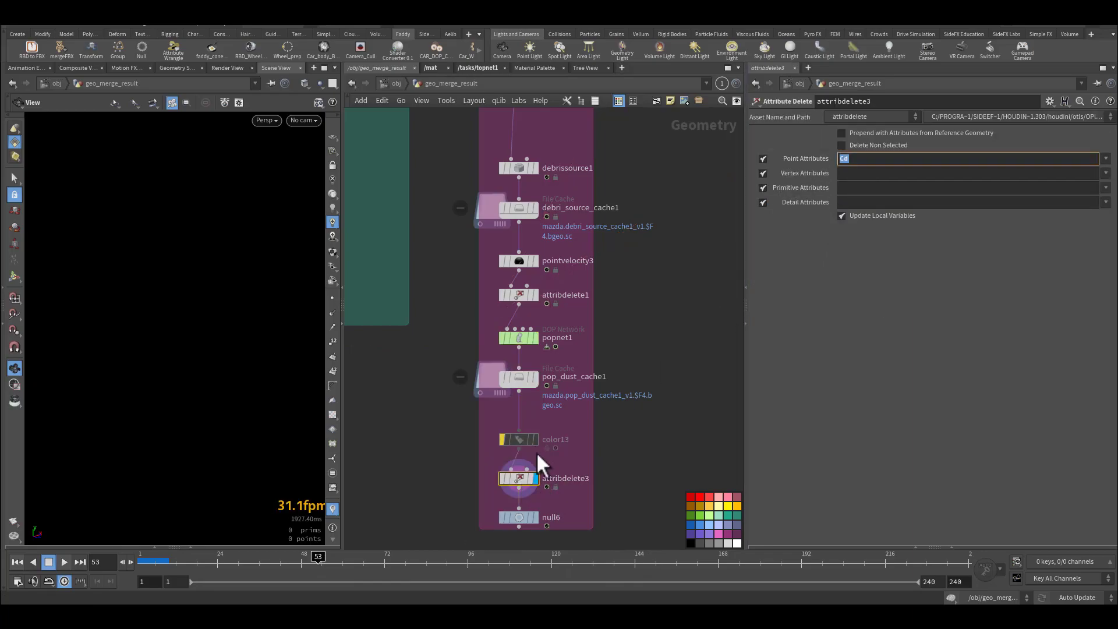
Display the null6 output, check the dust particles at different frames, and return to frame 1.
left_click(535, 520)
mouse_move(387, 564)
left_mouse_down()
mouse_move(663, 581)
mouse_move(256, 490)
left_mouse_up()
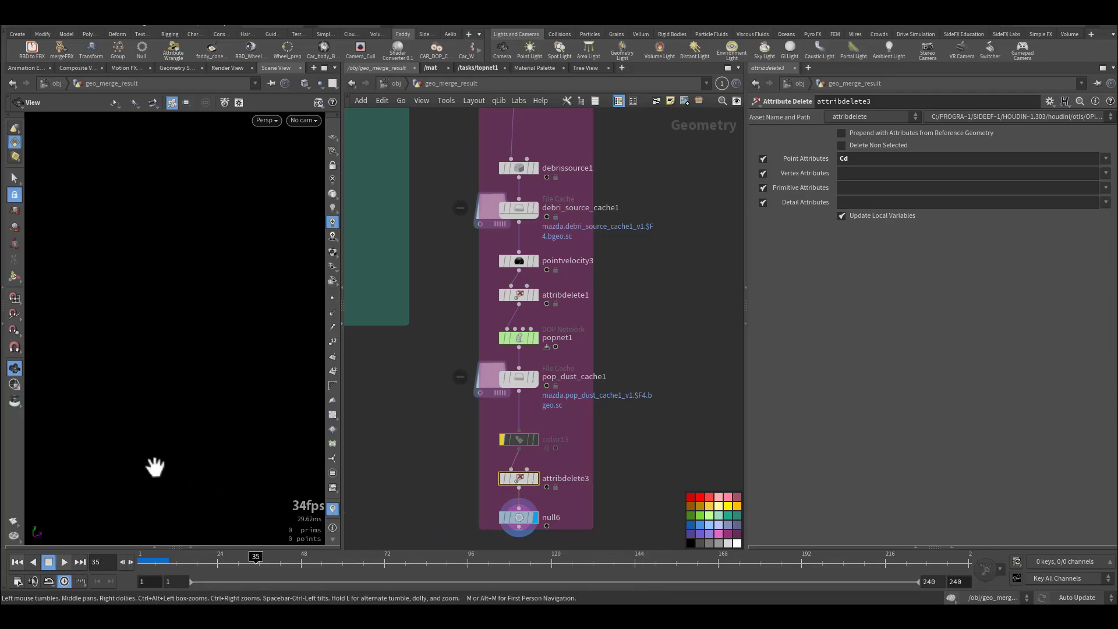
left_click(587, 560)
left_click_drag(237, 444, 189, 349)
key("ctrl+Left")
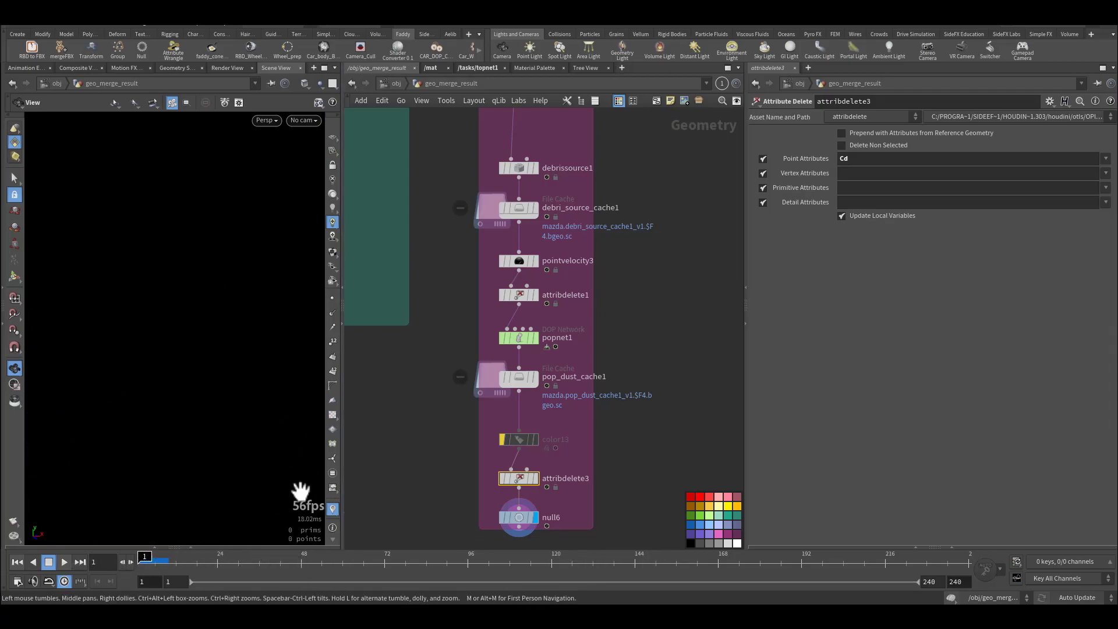
Review the overall geo_merge_result network, including the red collision box and the magenta, purple and teal network boxes.
scroll(564, 437, "down", 10)
scroll(595, 478, "down", 2)
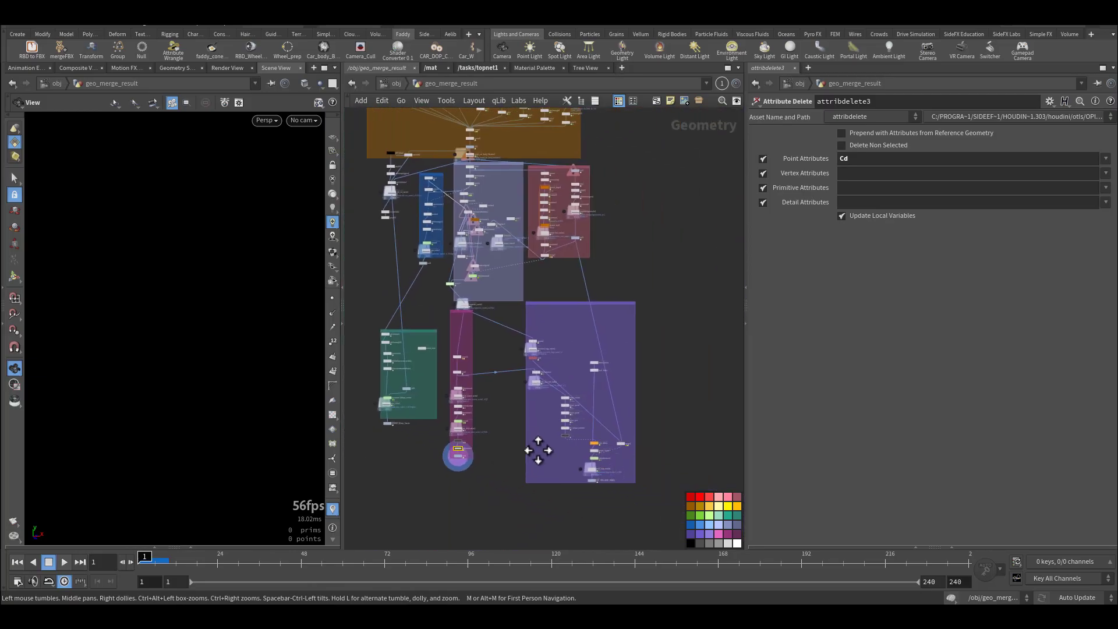
middle_click_drag(542, 449, 591, 520)
middle_click_drag(622, 370, 628, 442)
scroll(627, 416, "up", 3)
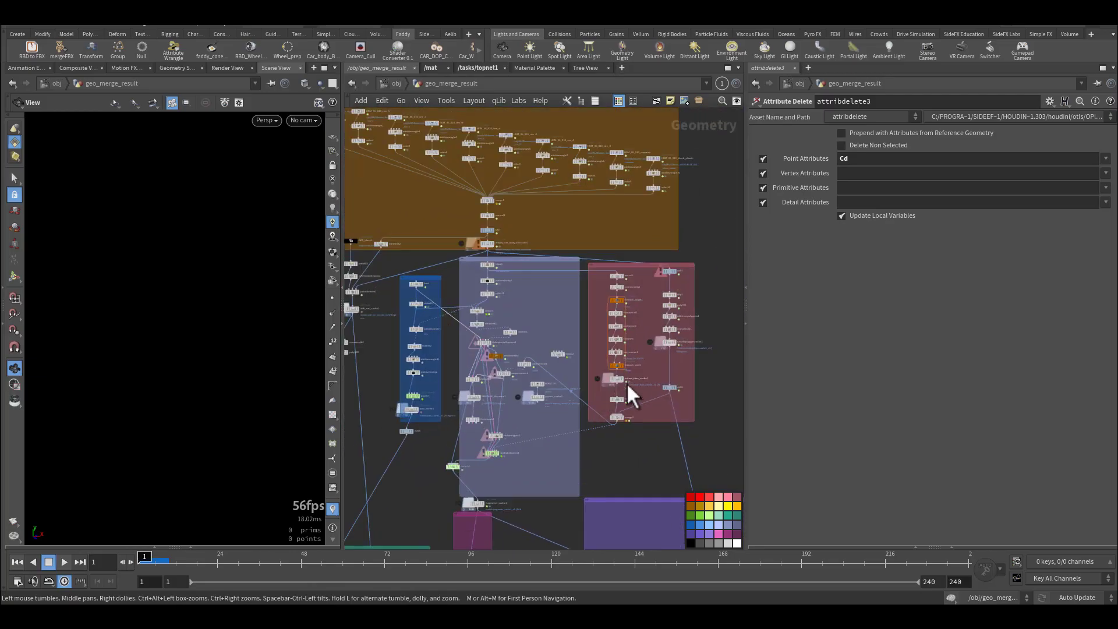
scroll(693, 373, "up", 4)
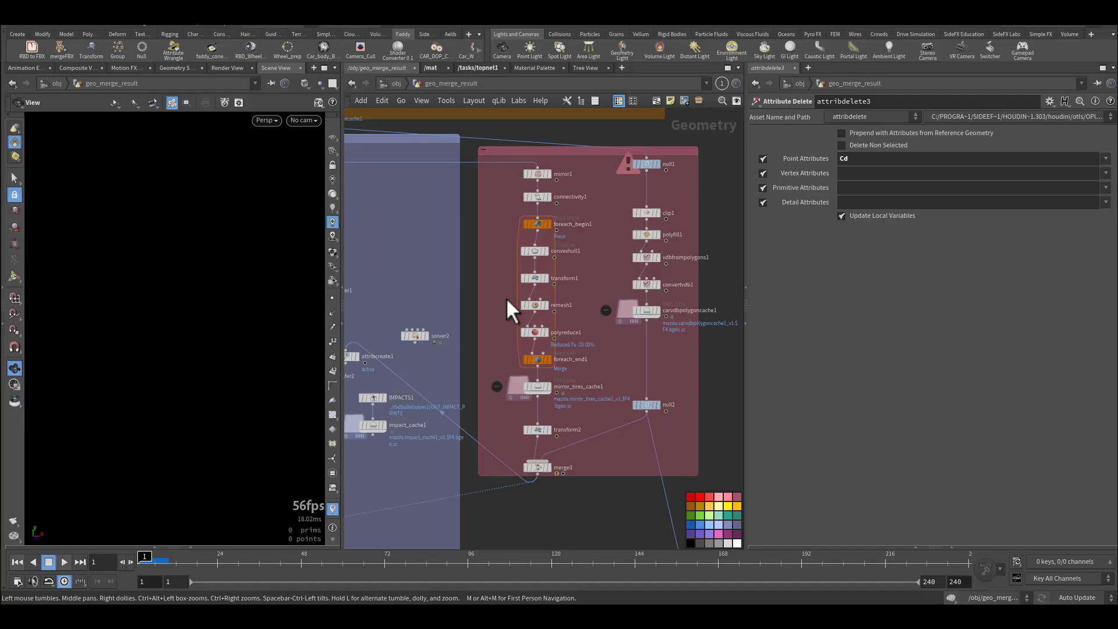
middle_click_drag(591, 419, 751, 342)
scroll(514, 309, "down", 3)
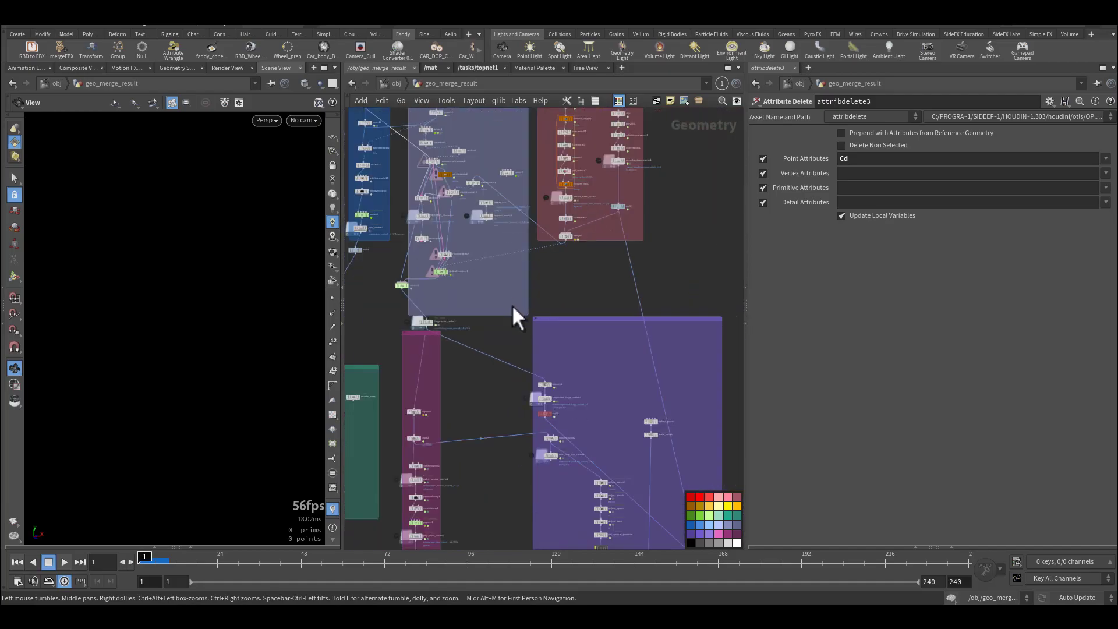
middle_click_drag(586, 337, 598, 219)
middle_click_drag(526, 456, 628, 430)
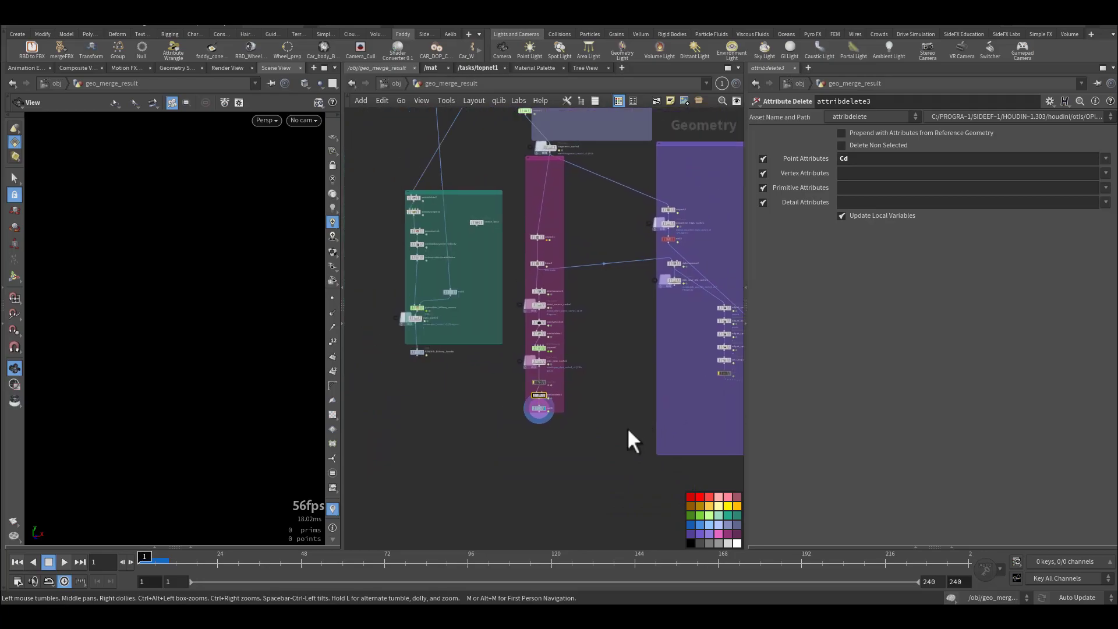
middle_click_drag(368, 283, 430, 446)
mouse_move(439, 274)
middle_mouse_down()
mouse_move(449, 394)
mouse_move(453, 282)
middle_mouse_up()
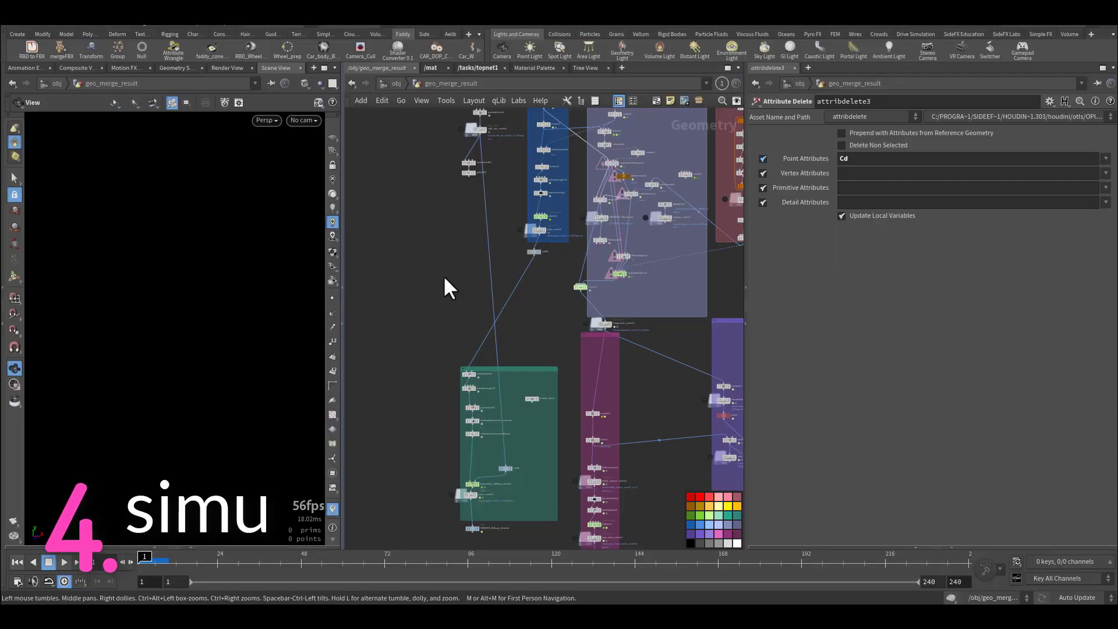
Display GET_blast2, examine its object merge path /obj/mazda/blast2, and display the polyfill2 node below it.
middle_click_drag(445, 286, 500, 243)
scroll(486, 344, "up", 6)
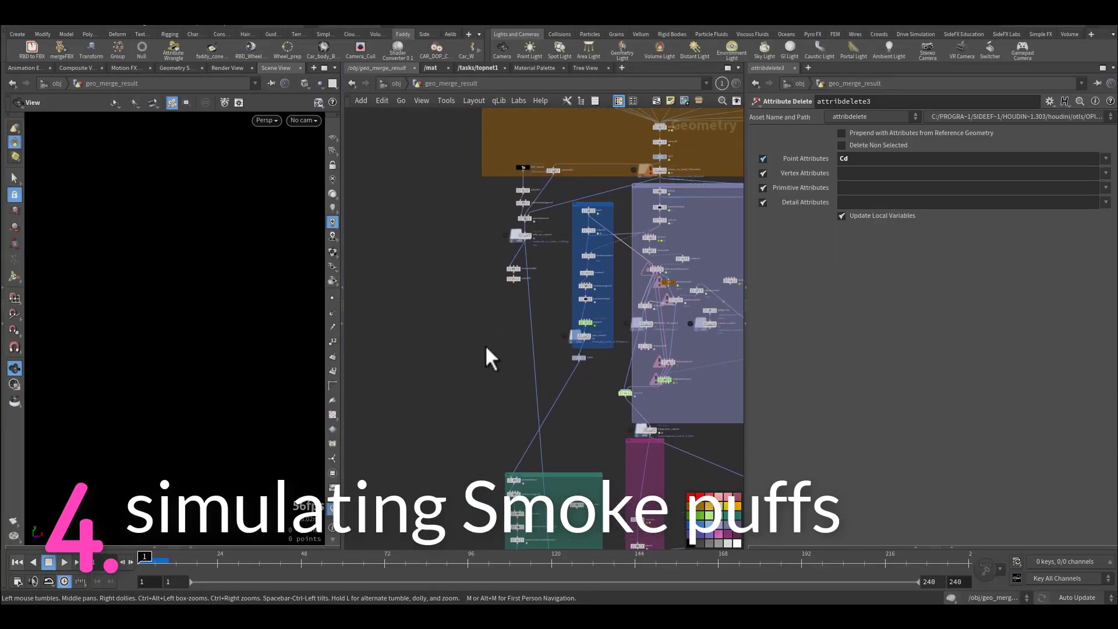
scroll(484, 324, "down", 3)
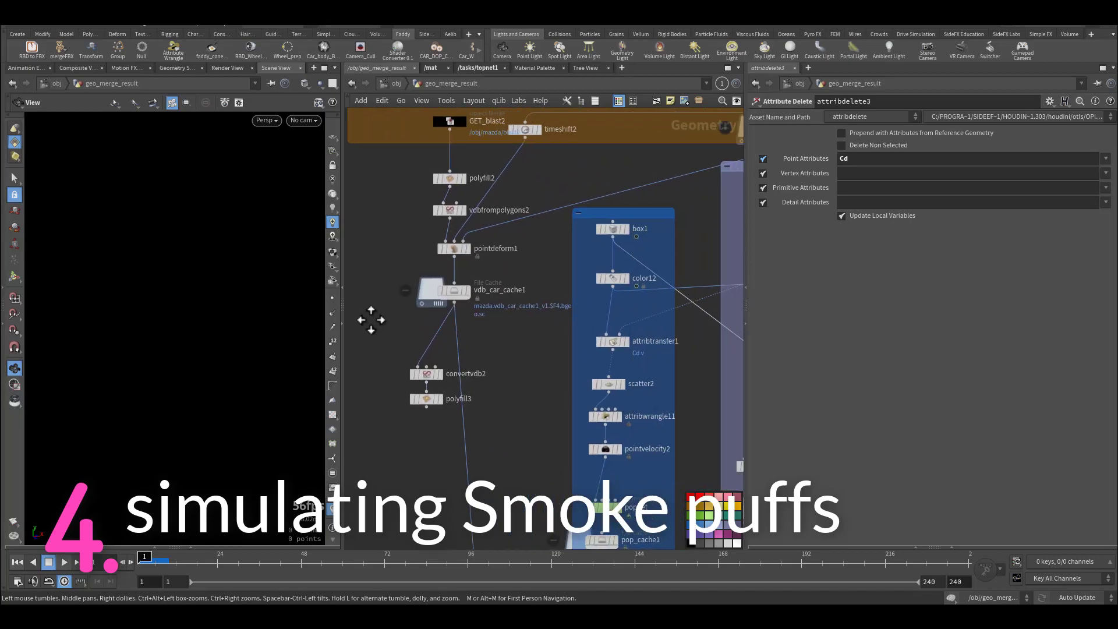
scroll(537, 317, "down", 4)
scroll(576, 308, "down", 3)
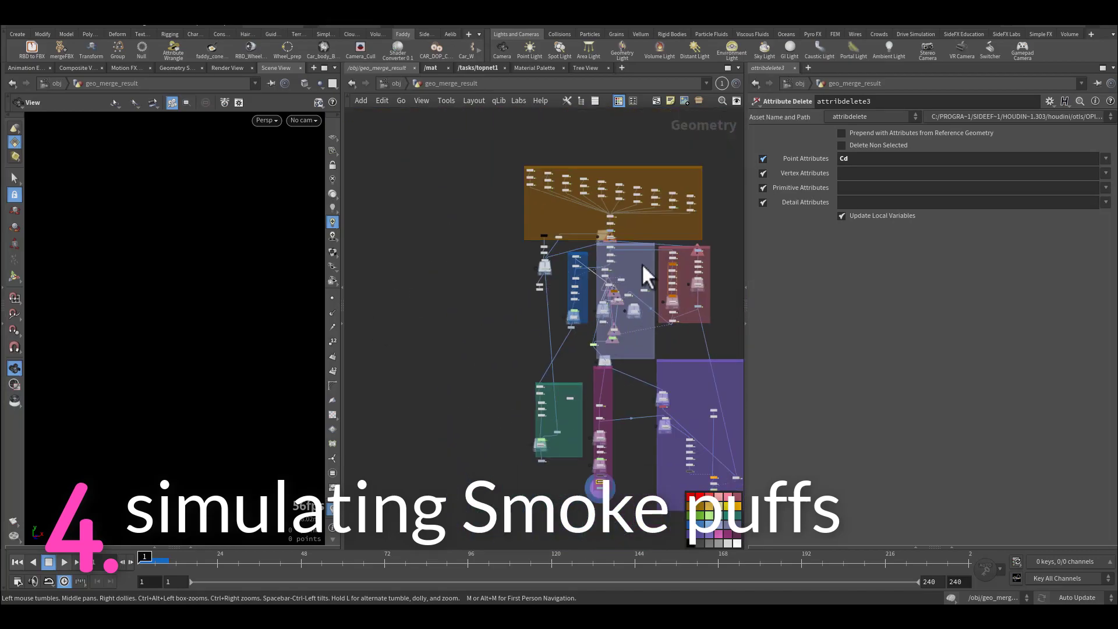
scroll(538, 309, "up", 5)
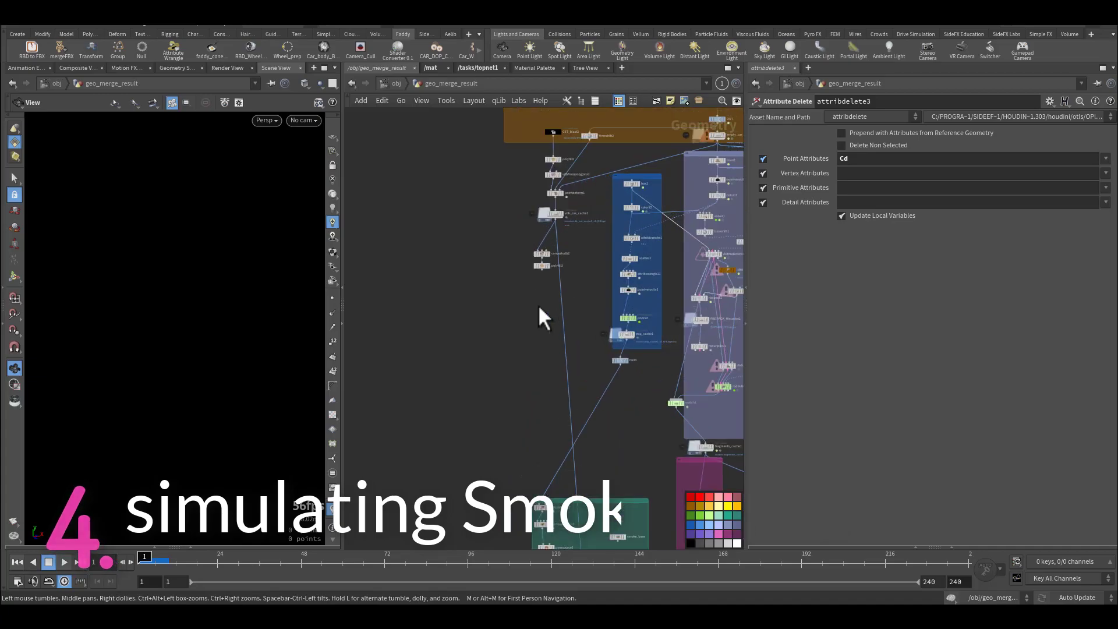
scroll(478, 288, "up", 4)
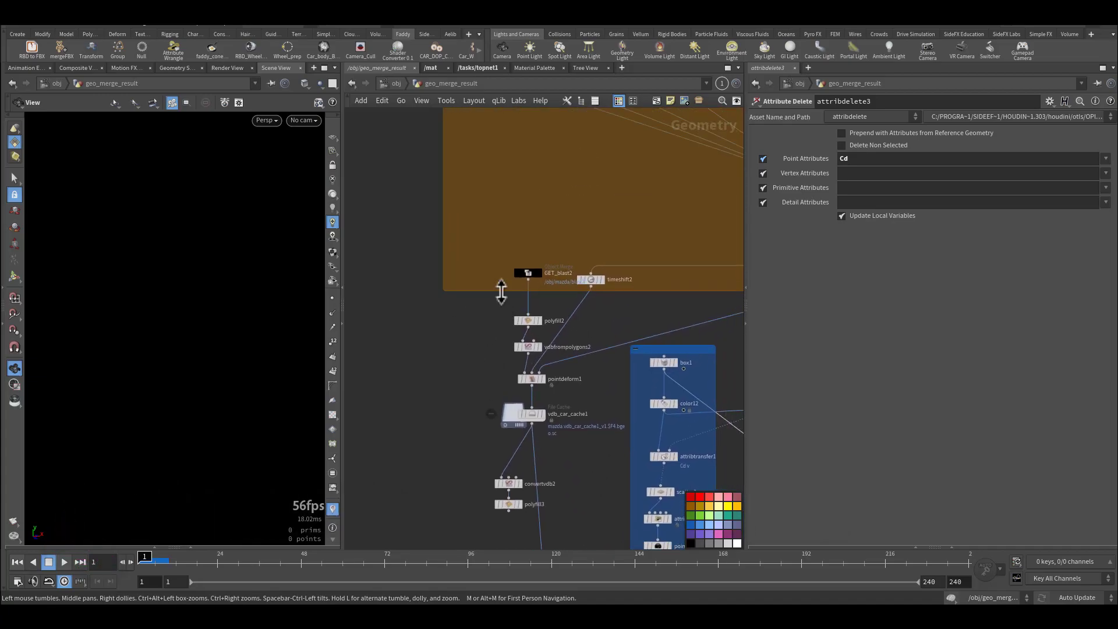
left_click(581, 254)
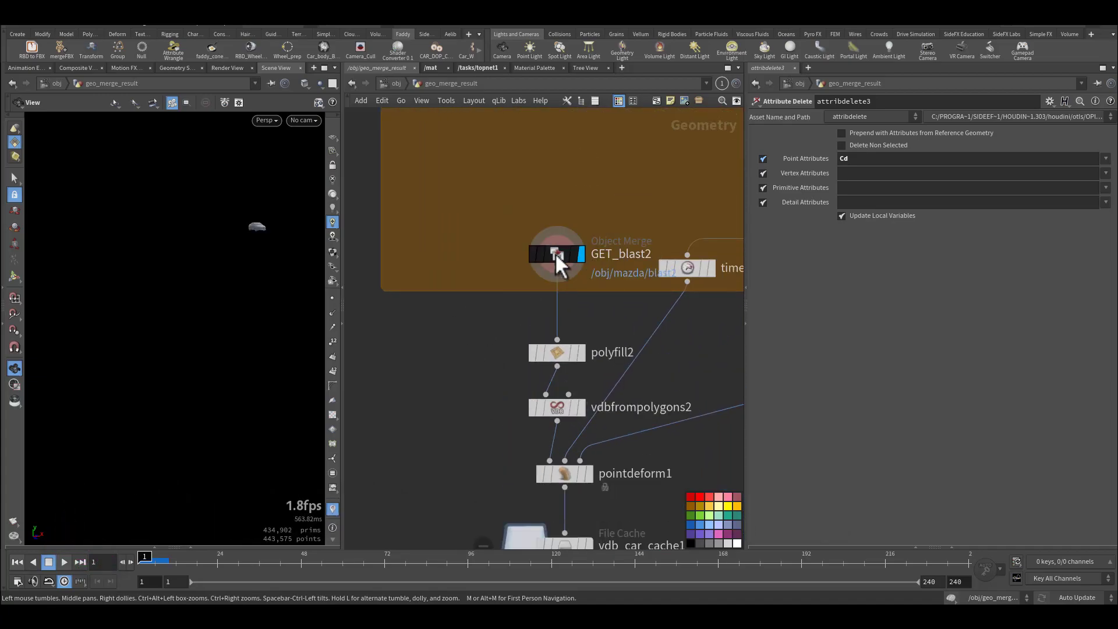
left_click(555, 254)
left_click(584, 353)
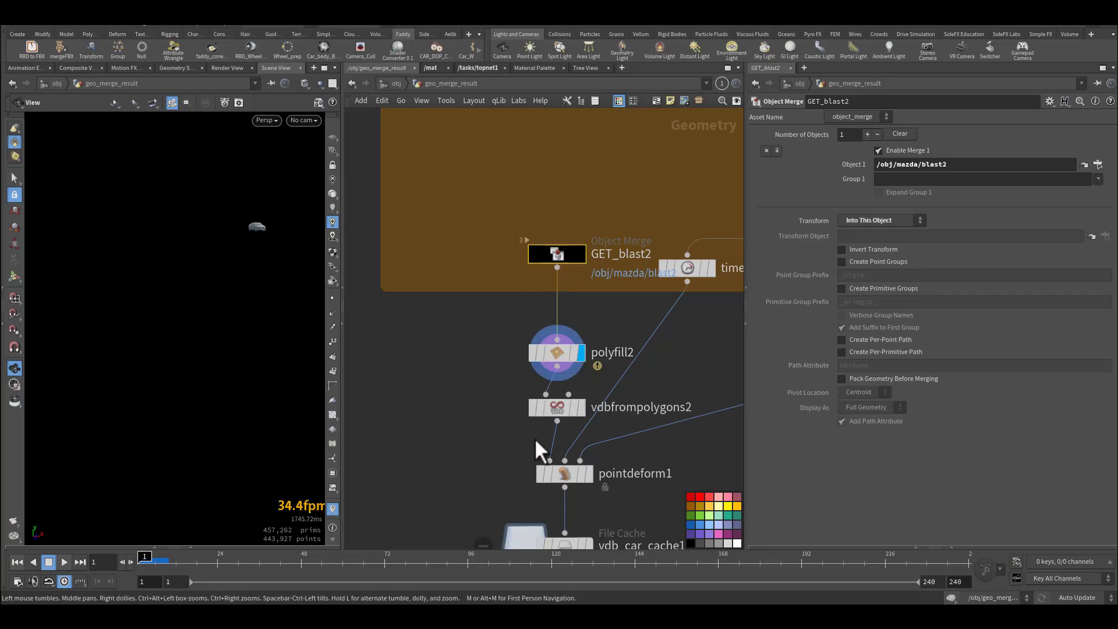
Display vdbfrompolygons2 and pointdeform1, and examine the Point Deform capture and deform settings.
mouse_move(582, 408)
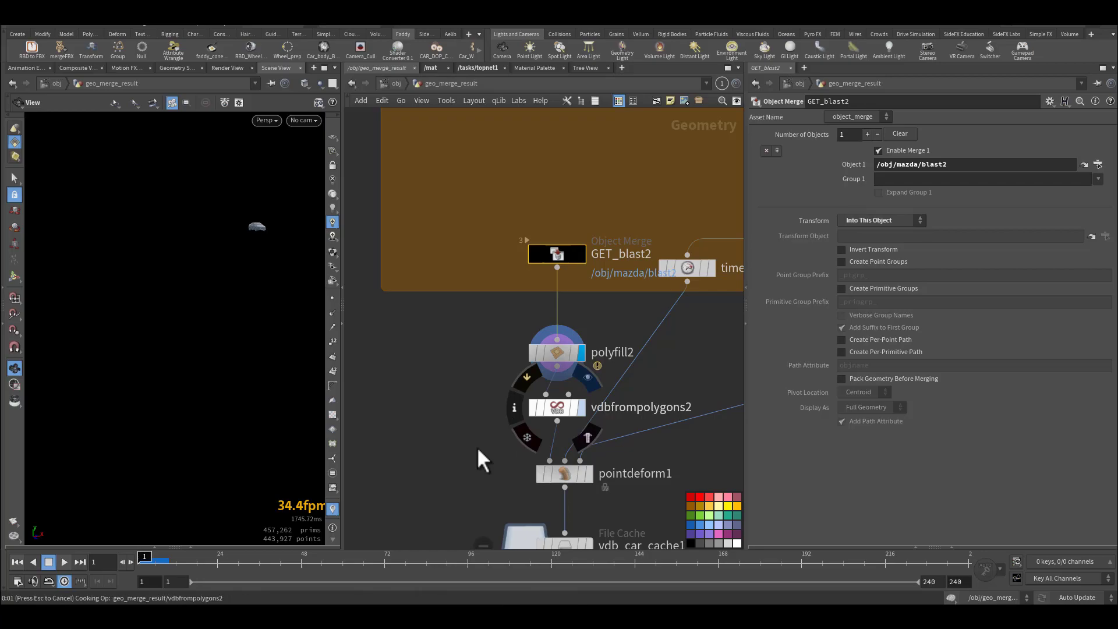
key("r")
middle_click_drag(466, 442, 457, 328)
left_click(579, 356)
left_click(557, 359)
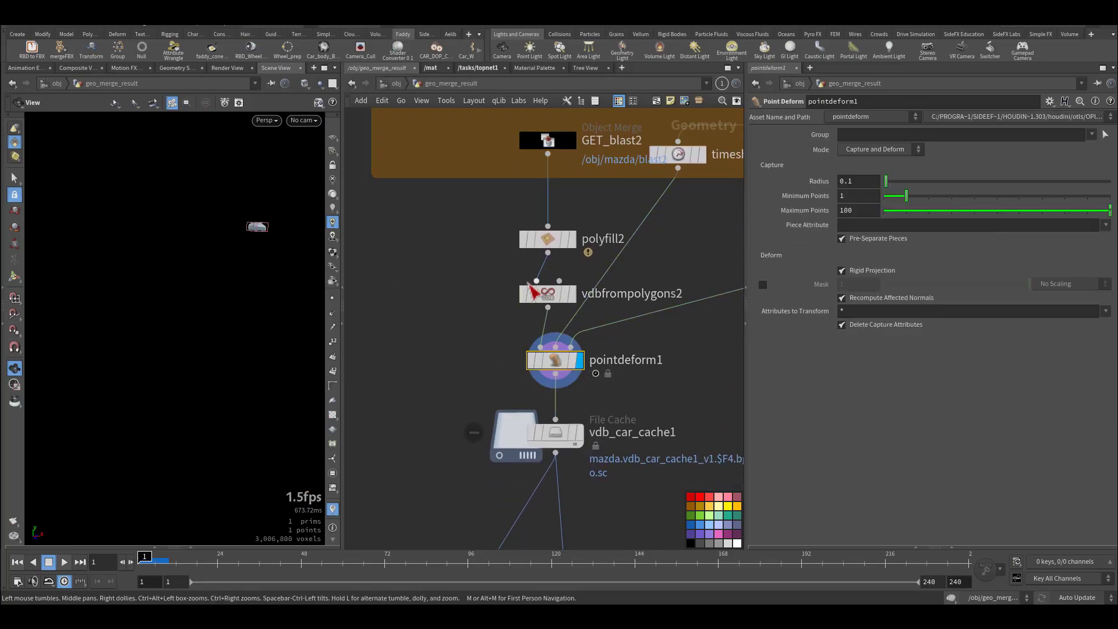
left_click(472, 303)
Display and select vdb_car_cache1, and scrub to frame 124 to view the cached car VDB.
middle_click_drag(637, 282, 583, 262)
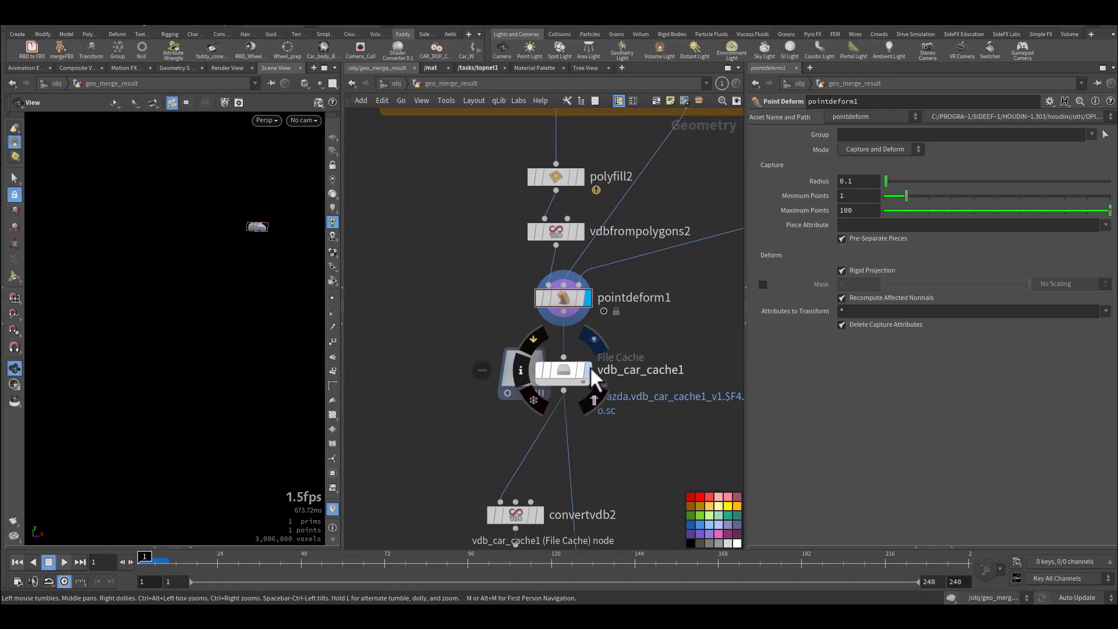
left_click(560, 373)
left_click_drag(407, 564, 564, 559)
Find the pop_cache1 node in the blue network box, then display and select it to view its cached particles.
middle_click_drag(500, 449, 505, 231)
middle_click_drag(614, 378, 583, 180)
scroll(606, 302, "down", 6)
middle_click_drag(564, 407, 554, 242)
middle_click_drag(539, 295, 532, 219)
middle_click_drag(638, 176, 633, 358)
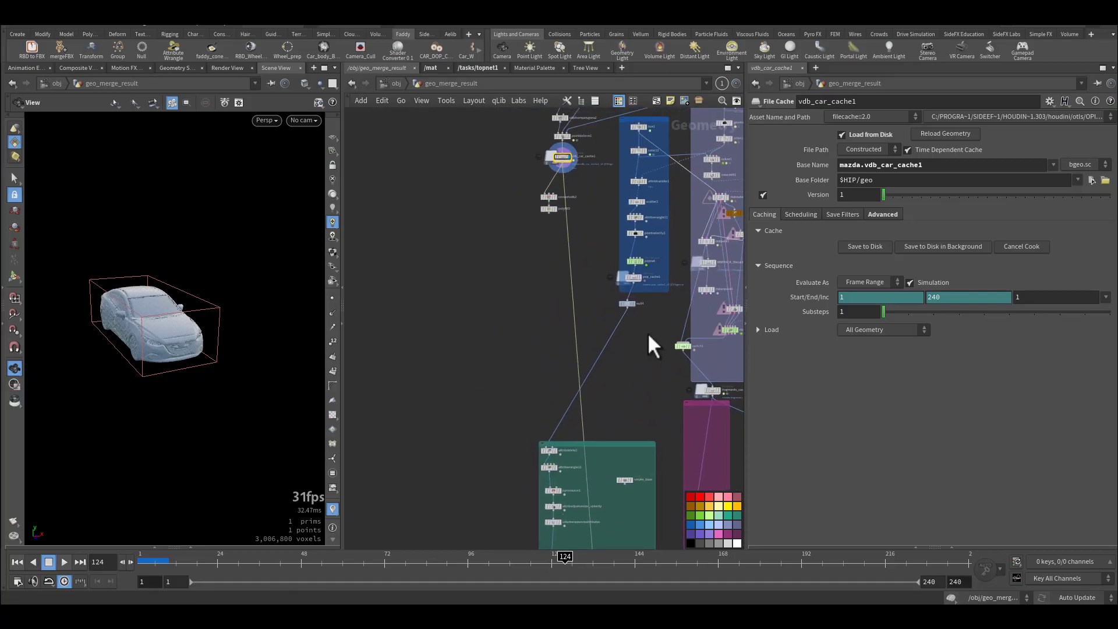
scroll(652, 255, "up", 8)
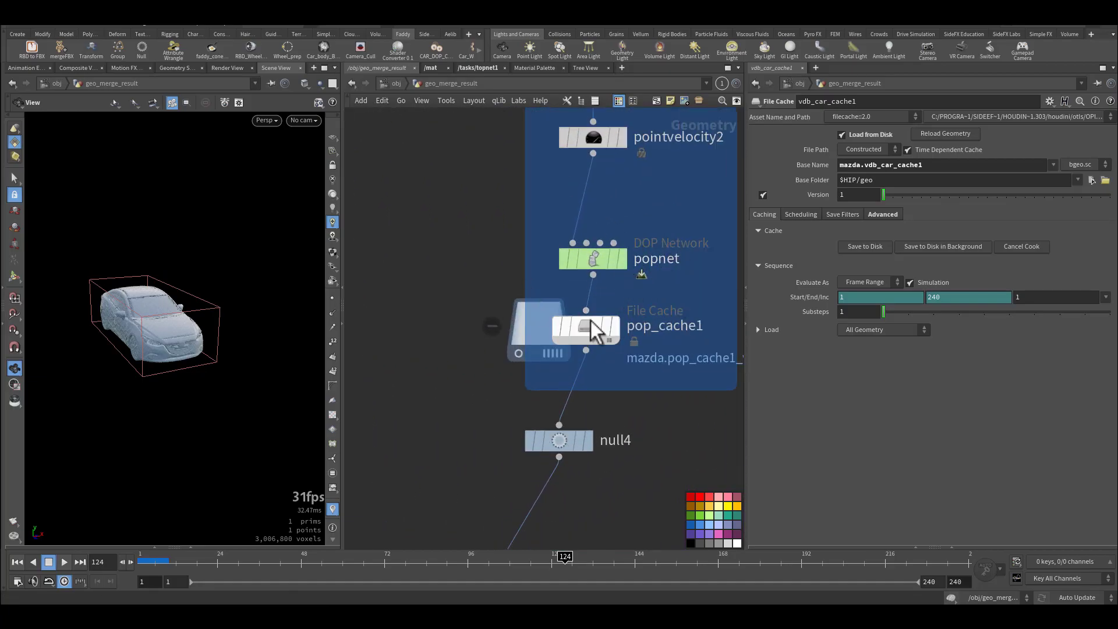
left_click(613, 328)
left_click(587, 336)
middle_click_drag(498, 222, 483, 298)
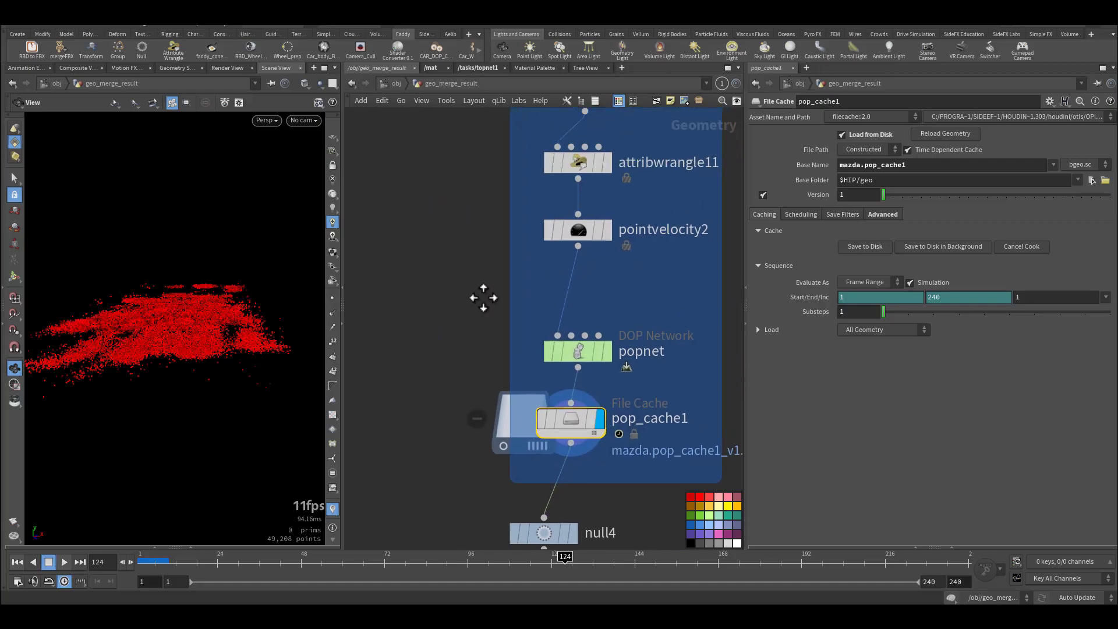
Display null6 at the end of the magenta dust chain and scrub its particles back to frame 1.
scroll(488, 349, "down", 10)
middle_click_drag(487, 357, 488, 120)
middle_click_drag(644, 408, 648, 357)
scroll(641, 429, "up", 5)
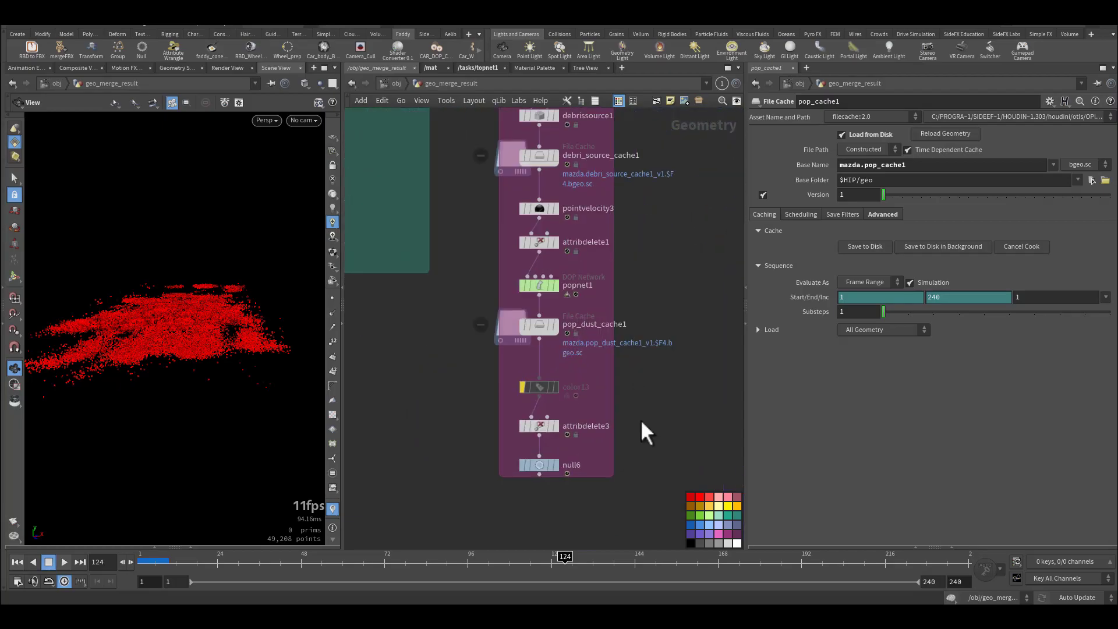
left_click(588, 351)
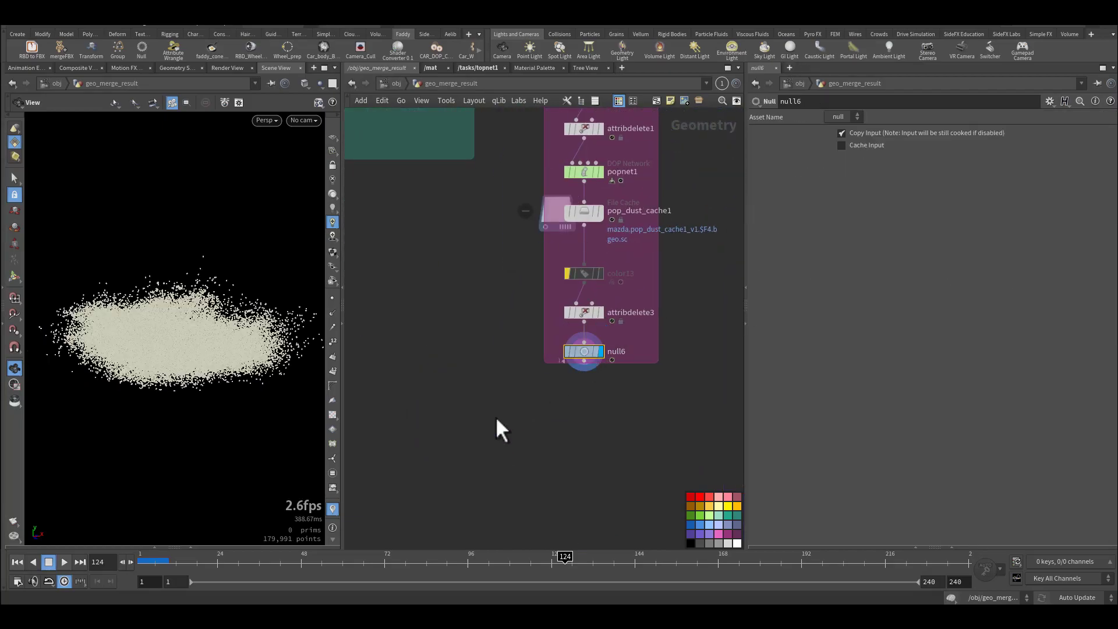
left_click_drag(454, 562, 140, 568)
scroll(639, 465, "down", 6)
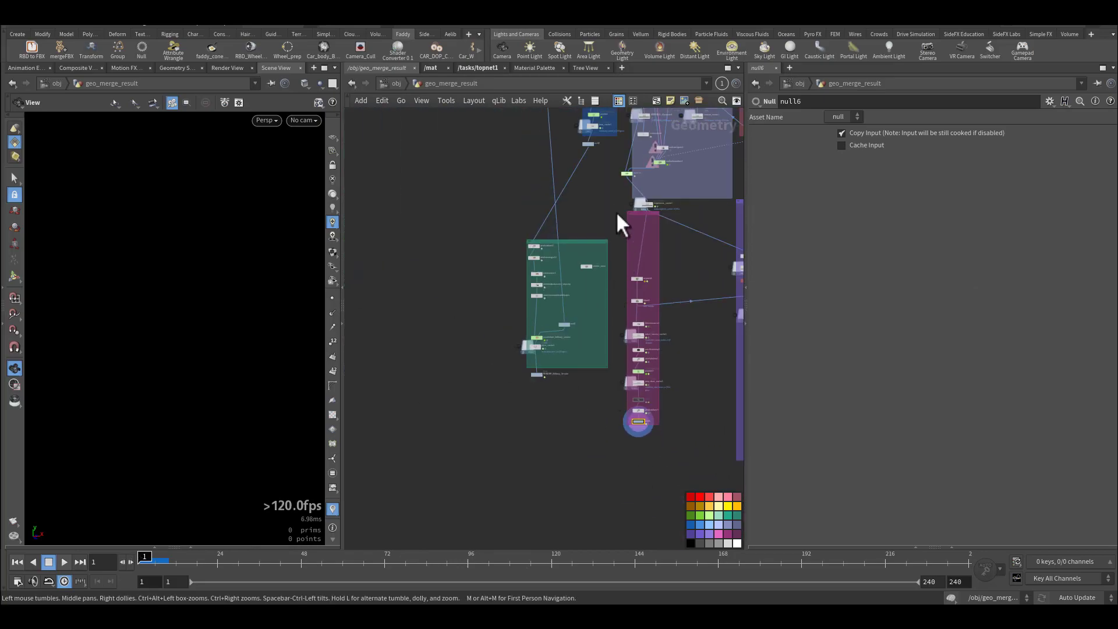
Display box1, color12 and attribtransfer1 in turn at the start of the blue network box.
middle_click_drag(619, 225, 662, 419)
scroll(647, 262, "up", 8)
scroll(611, 224, "up", 2)
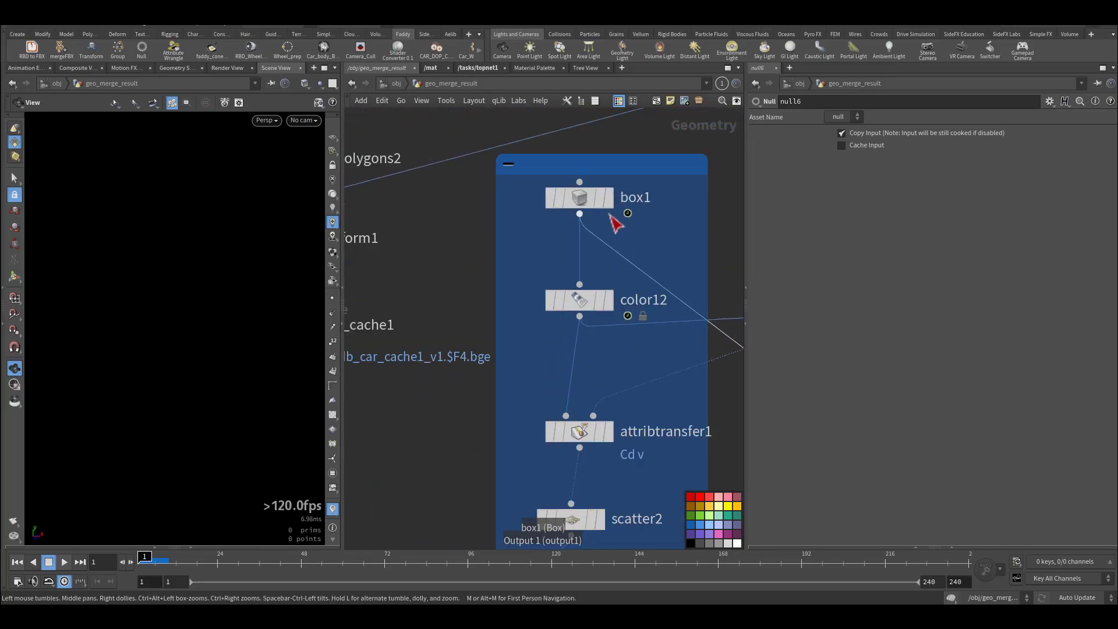
left_click(610, 201)
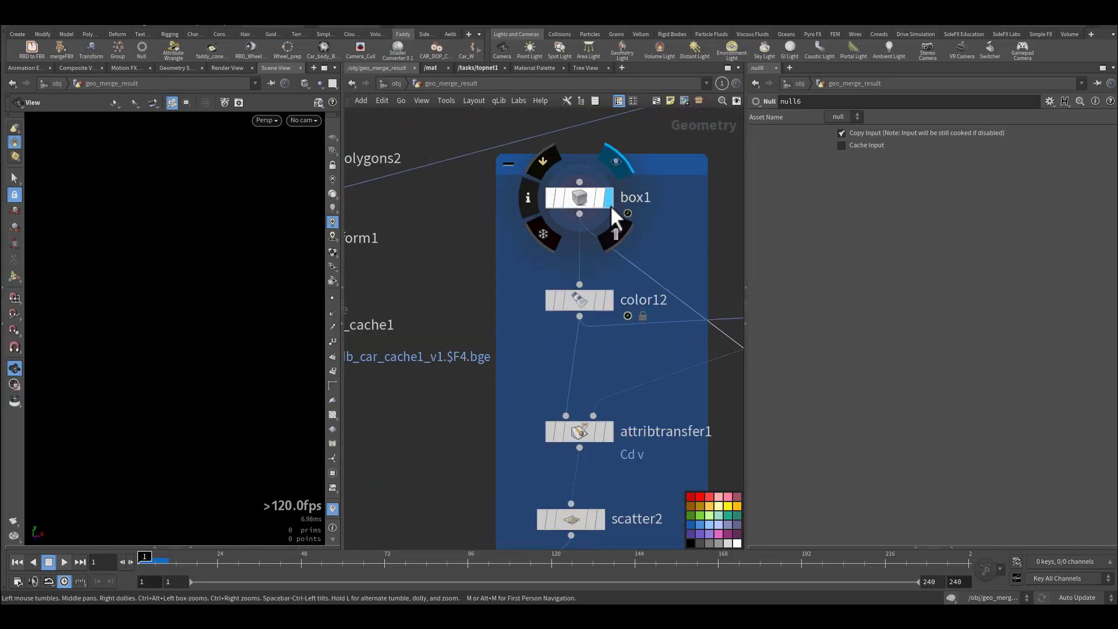
left_click(608, 300)
left_click(606, 435)
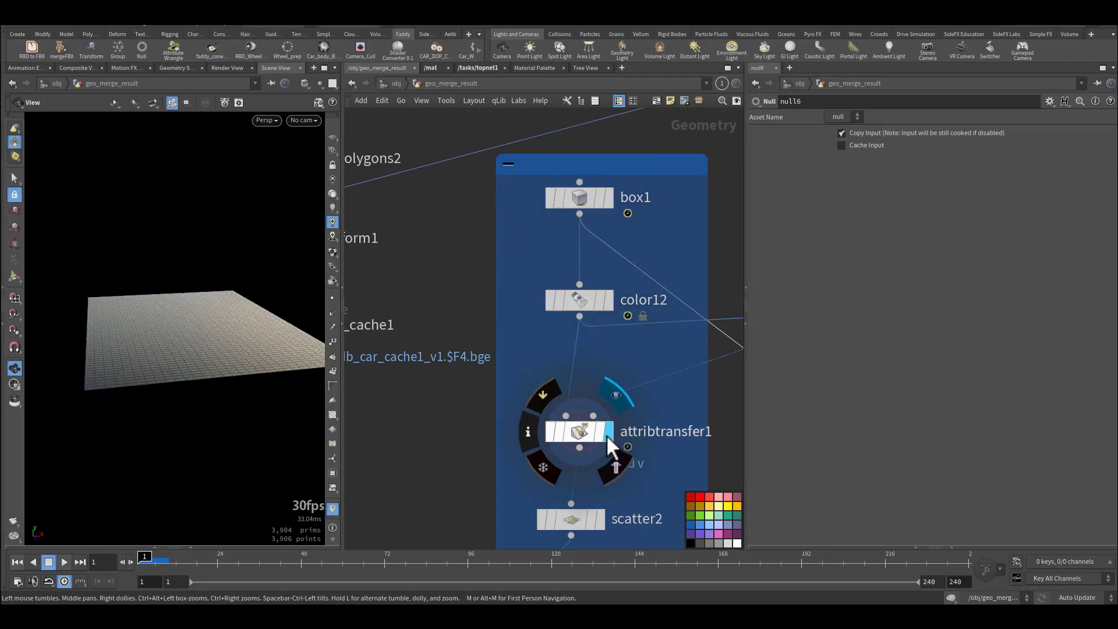
middle_click_drag(525, 466, 528, 242)
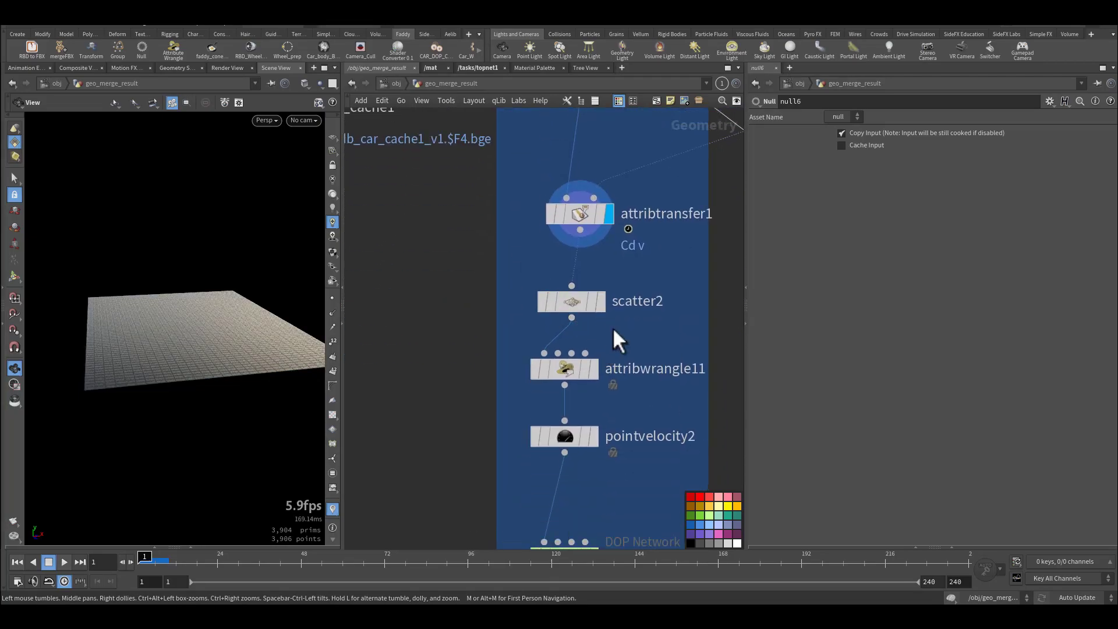
Display and select scatter2, and turn on point display in the viewport to see its scattered points.
left_click(601, 301)
left_click(577, 305)
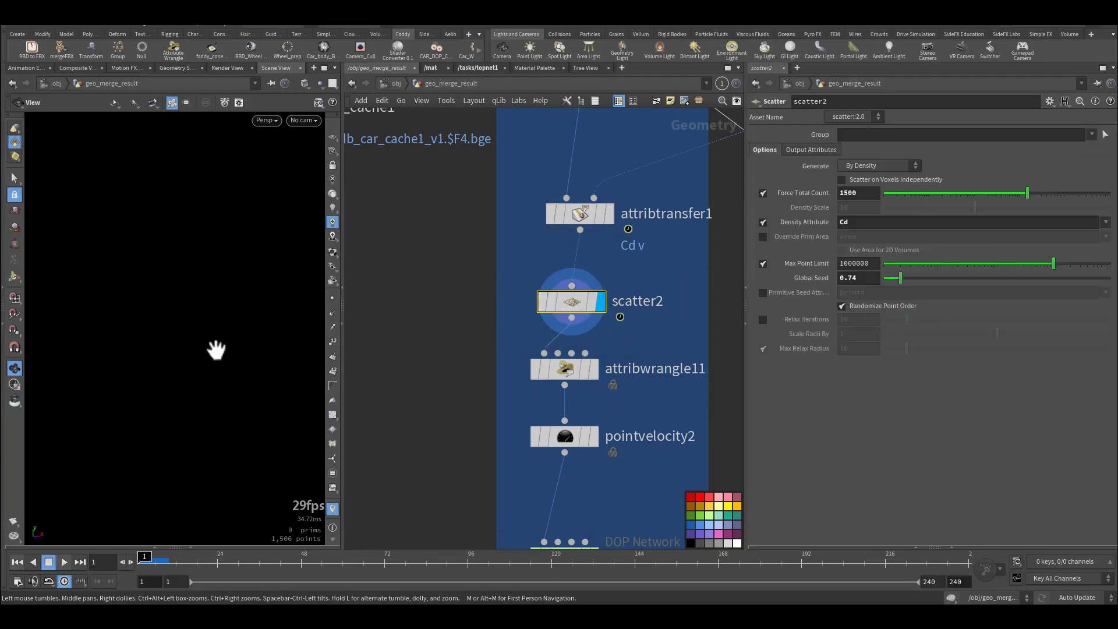
left_click(332, 298)
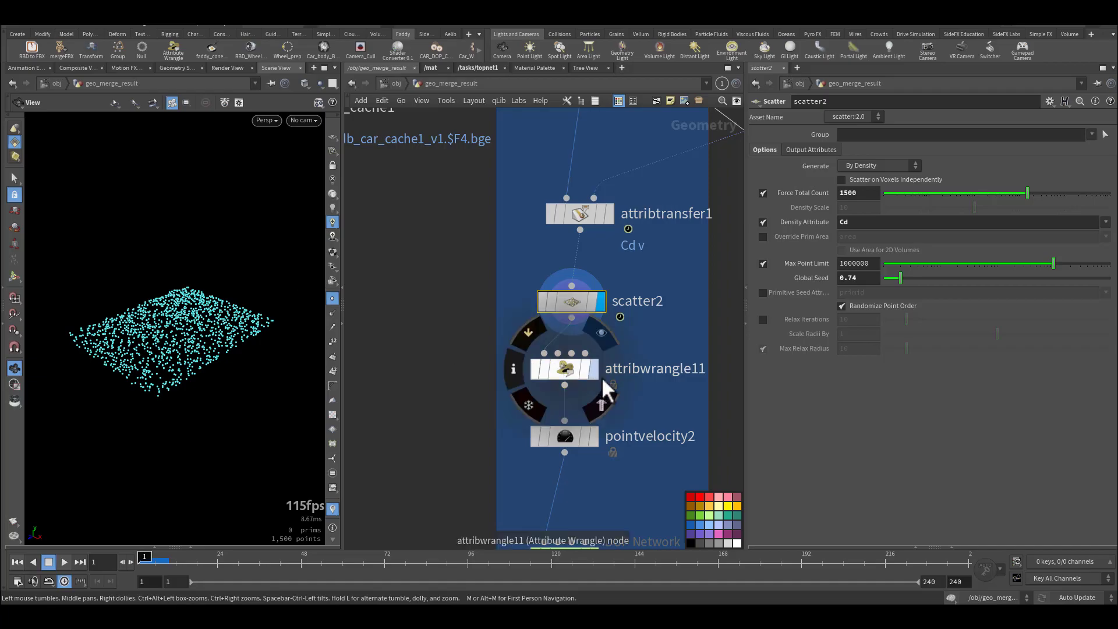
Display and select attribwrangle11, and review its speed expression and Threshhold value.
left_click(603, 391)
left_click(567, 372)
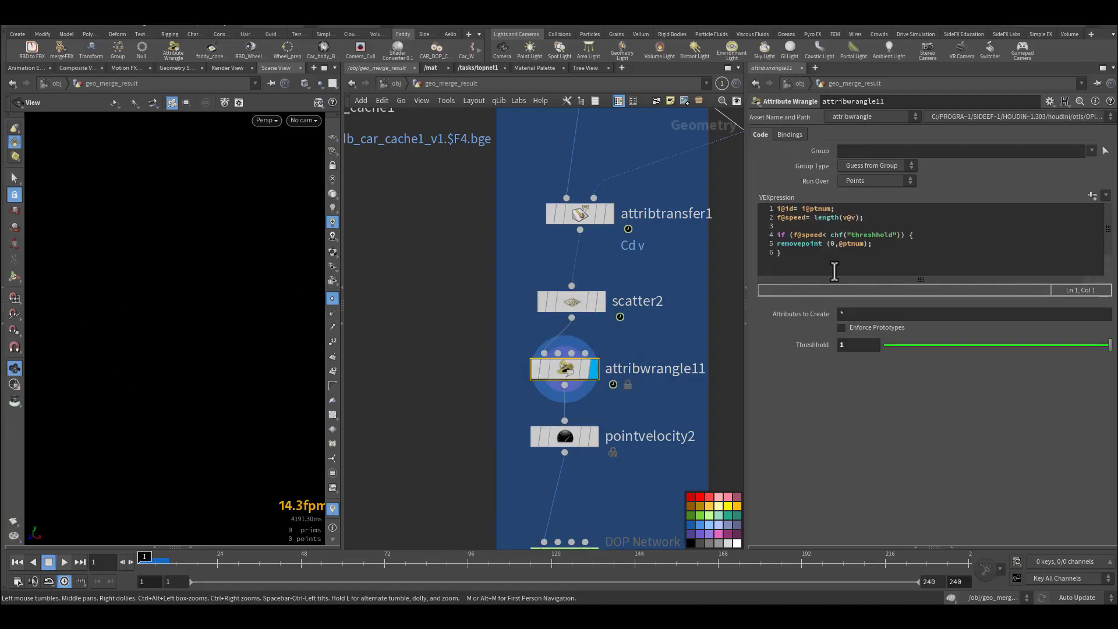
left_click(888, 259)
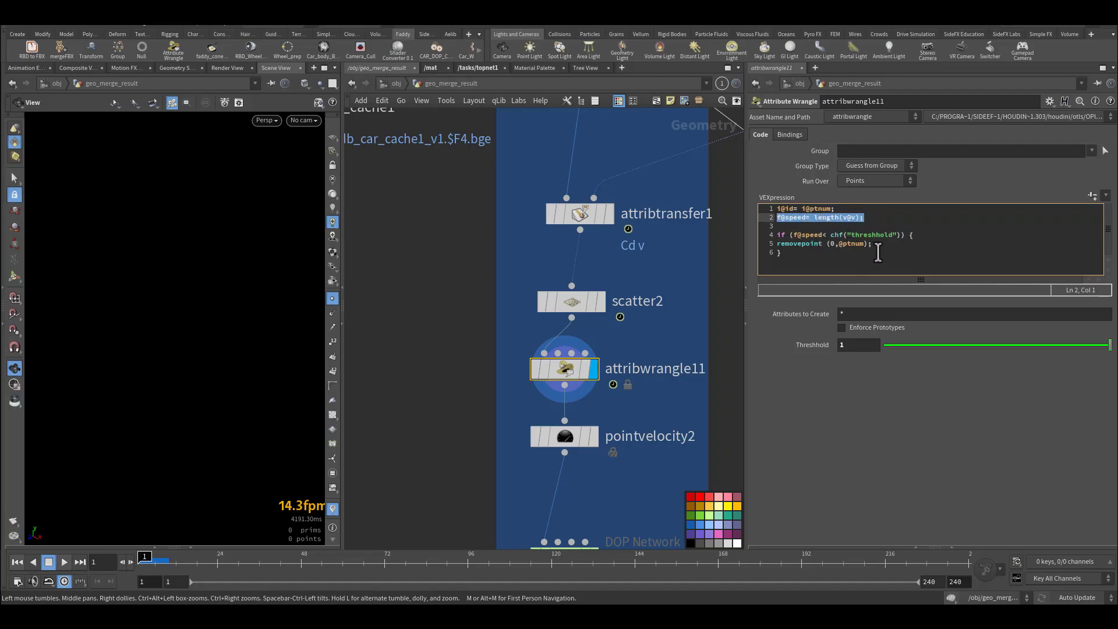
left_click_drag(863, 346, 828, 345)
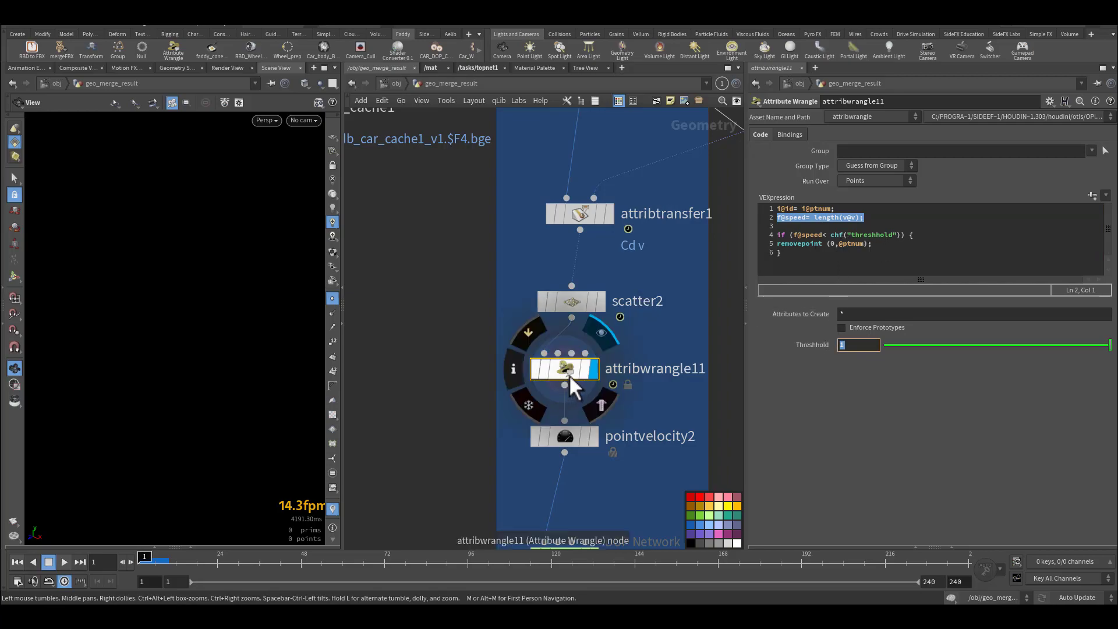
Scrub to frame 88 and look closely at the points kept by attribwrangle11.
left_click(312, 566)
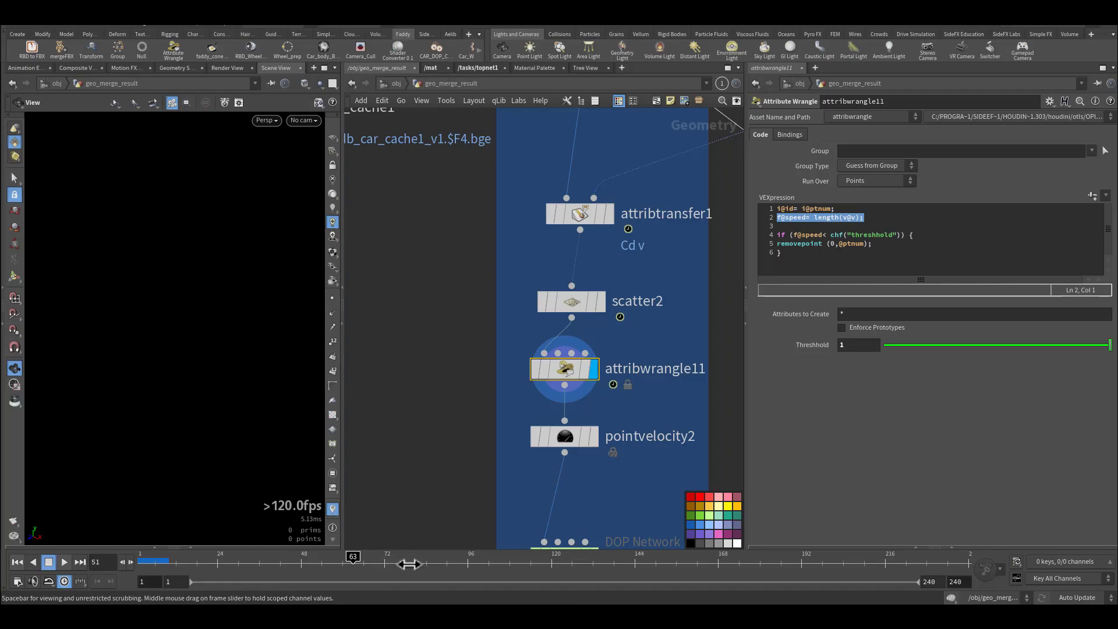
left_click(440, 563)
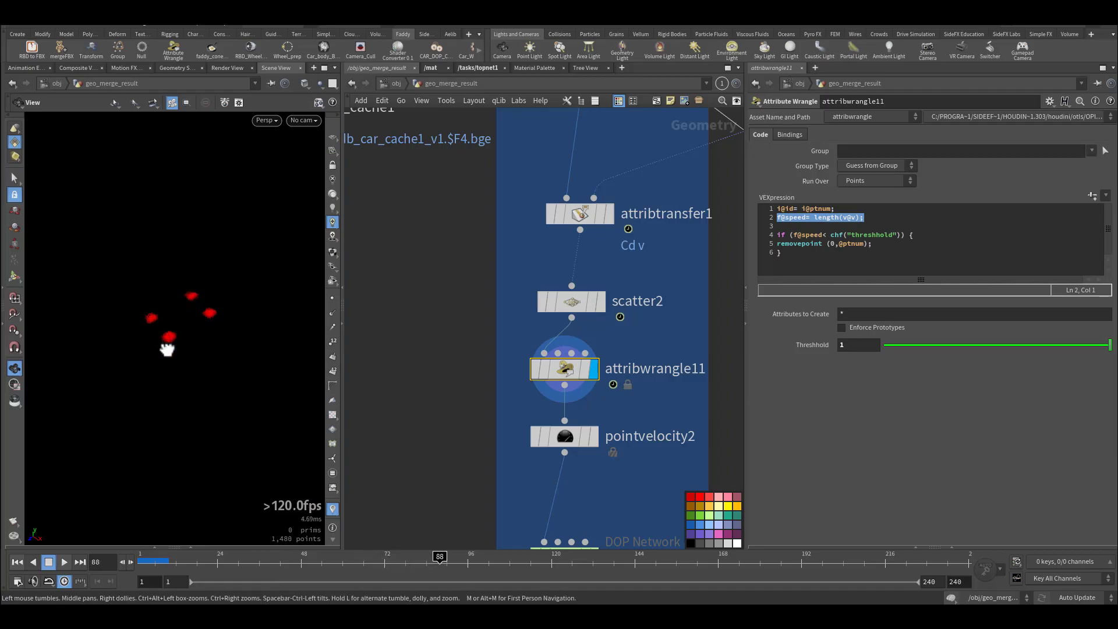
left_click_drag(153, 326, 239, 400)
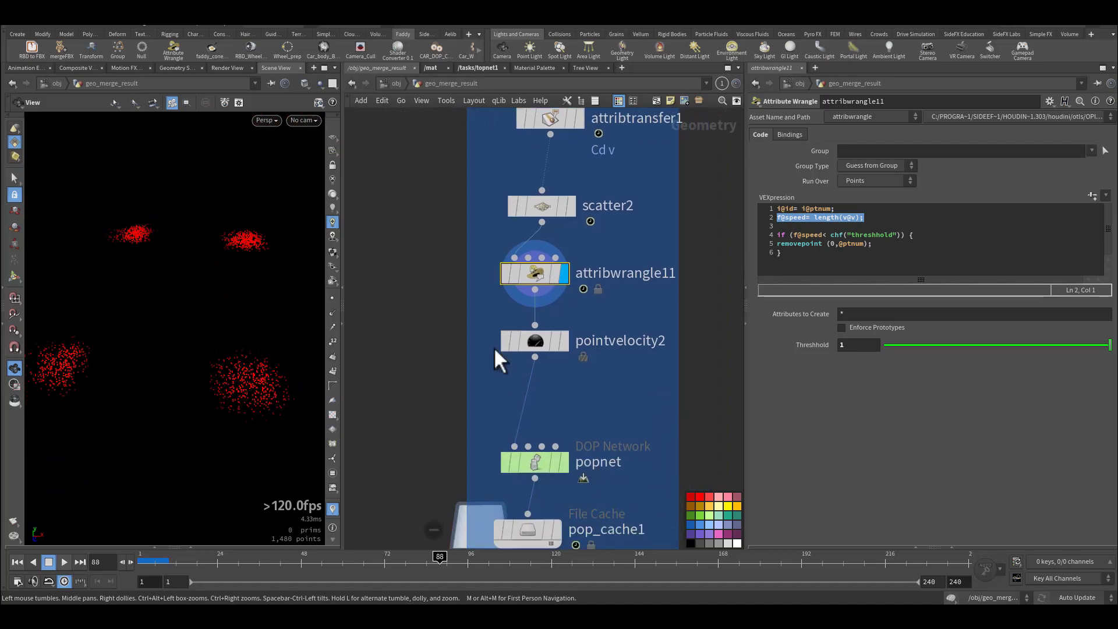
Display and select pointvelocity2, and open its Conical Noise settings.
left_click(542, 349)
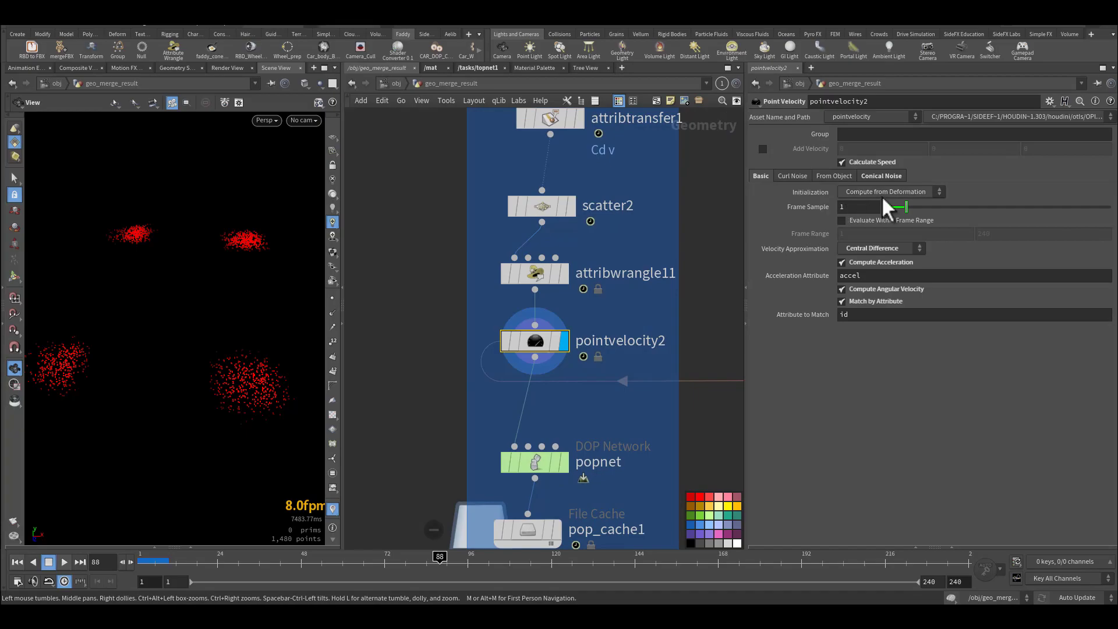
left_click(880, 176)
middle_click_drag(435, 317, 449, 219)
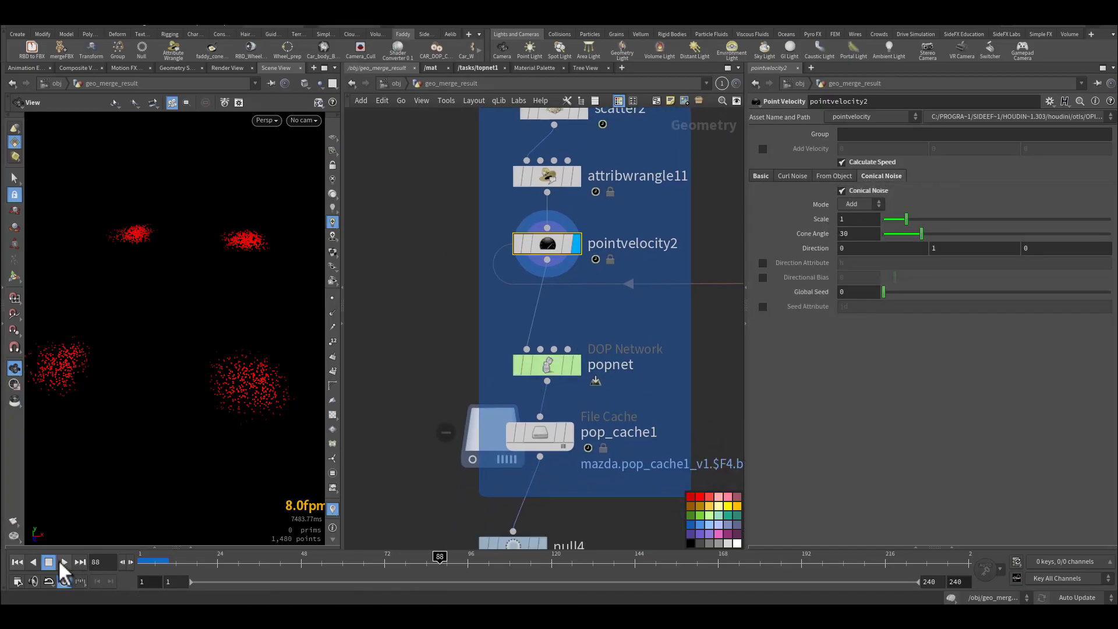
Return to frame 1, look through the nodes inside popnet, and go back to the geo_merge_result network.
left_click(17, 562)
double_click(549, 365)
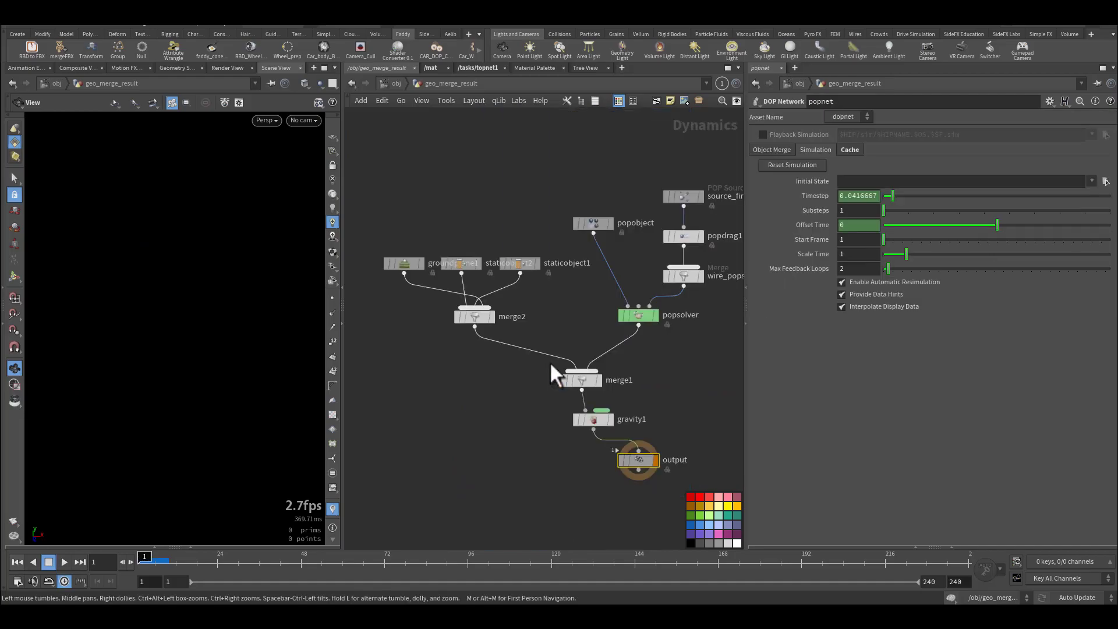
scroll(478, 361, "down", 3)
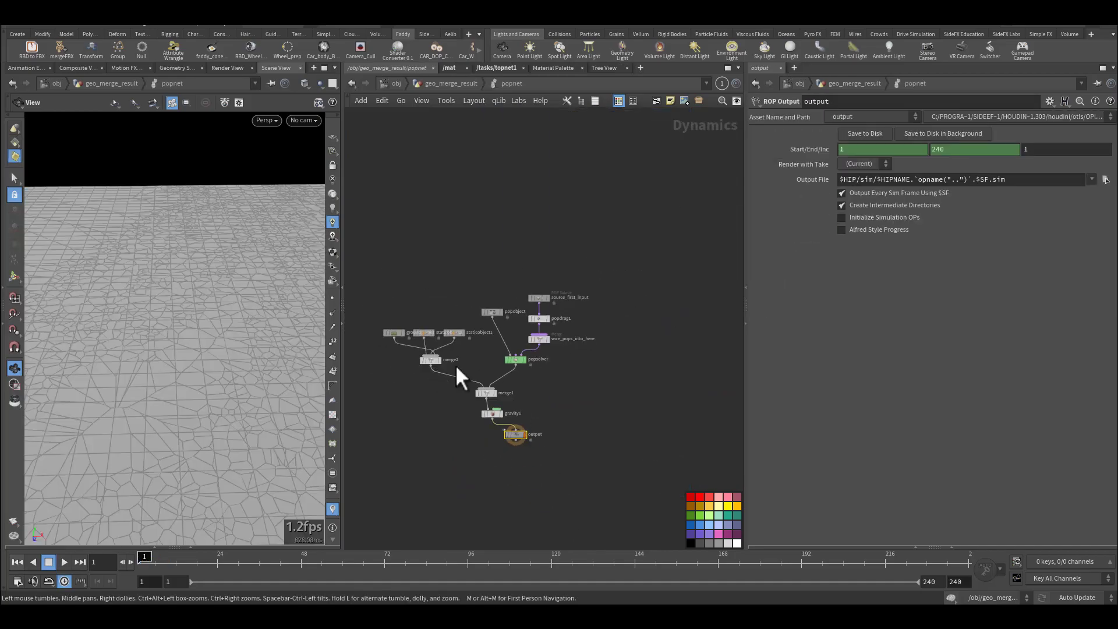
scroll(550, 353, "up", 3)
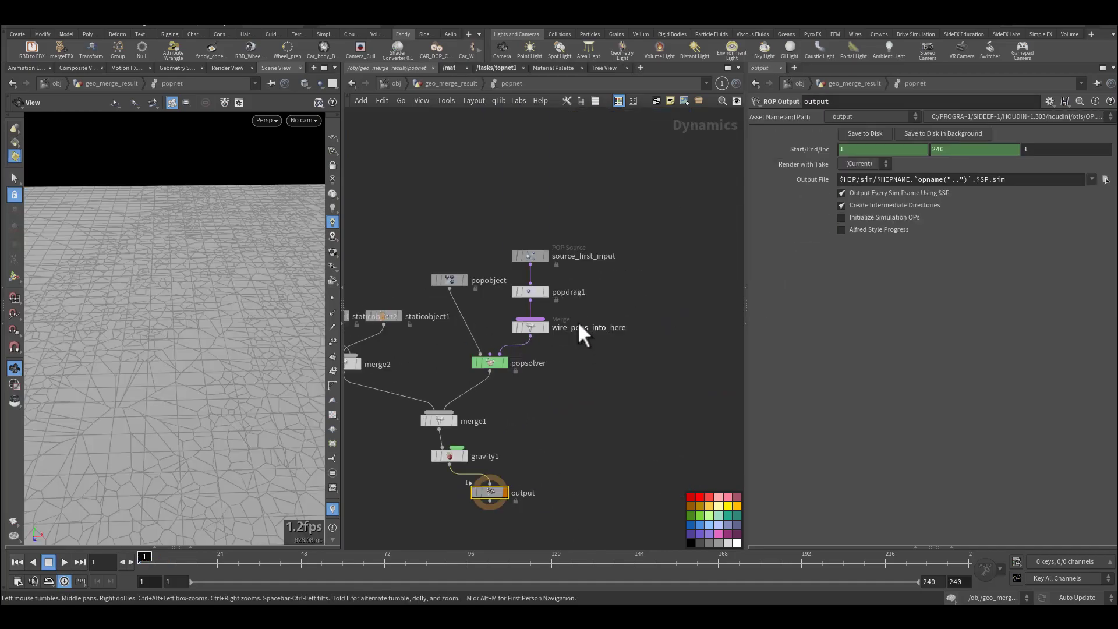
left_click(439, 85)
Display and select pop_cache1, and scrub forward and back through its cached particles, stopping at frame 54.
scroll(578, 316, "up", 3)
mouse_move(592, 314)
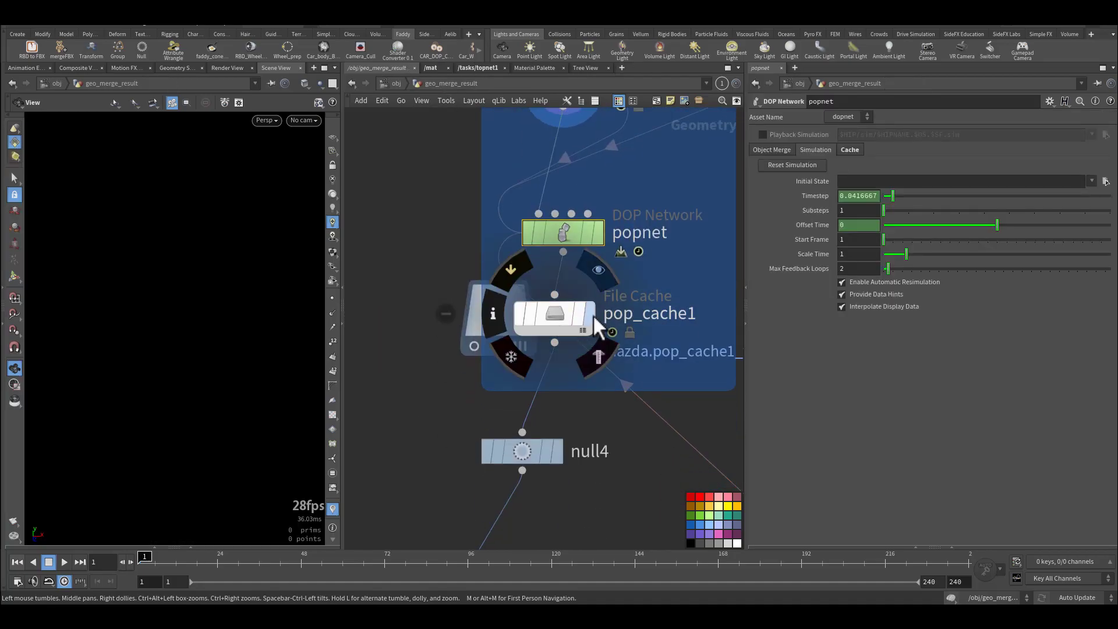
left_click(551, 316)
left_click(276, 560)
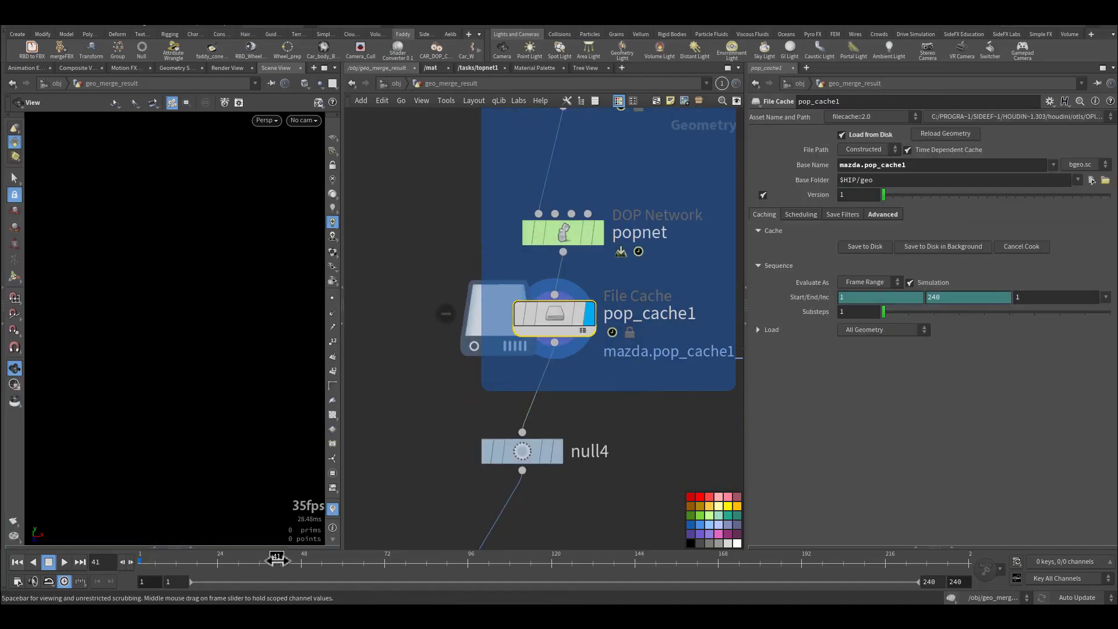
left_click_drag(371, 571, 434, 581)
mouse_move(210, 356)
left_mouse_down()
mouse_move(103, 385)
mouse_move(198, 348)
left_mouse_up()
left_click_drag(337, 576, 677, 604)
left_click_drag(676, 560, 322, 562)
Display and select attribdelete2 at the start of the green network box, and highlight its Point Attributes list.
middle_click_drag(407, 489, 459, 294)
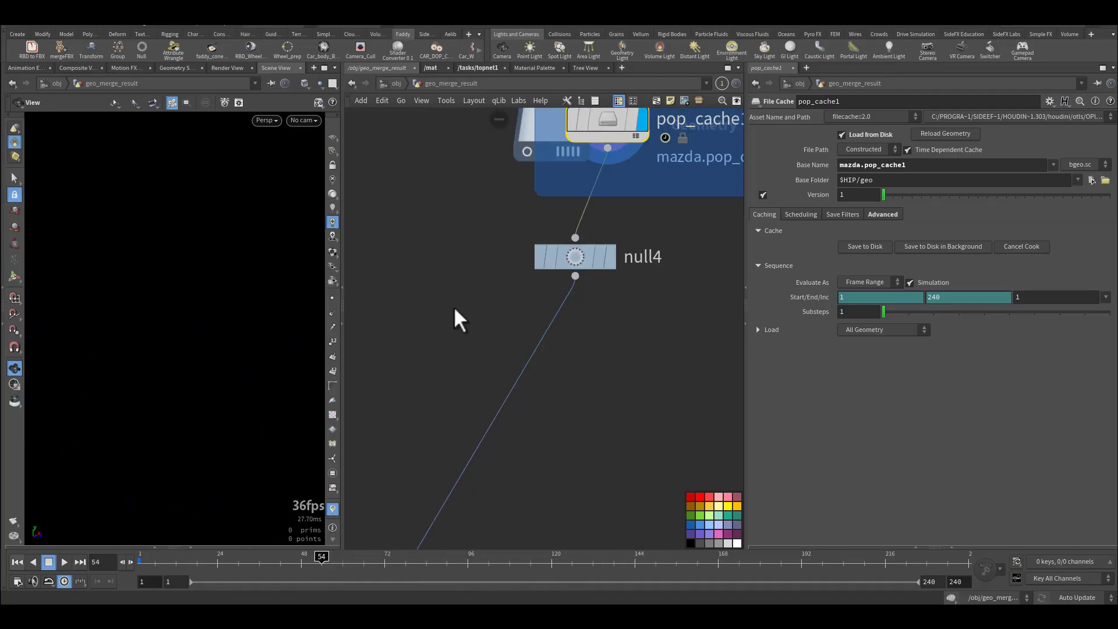
scroll(451, 350, "down", 5)
middle_click_drag(489, 437, 584, 279)
middle_click_drag(472, 323, 510, 281)
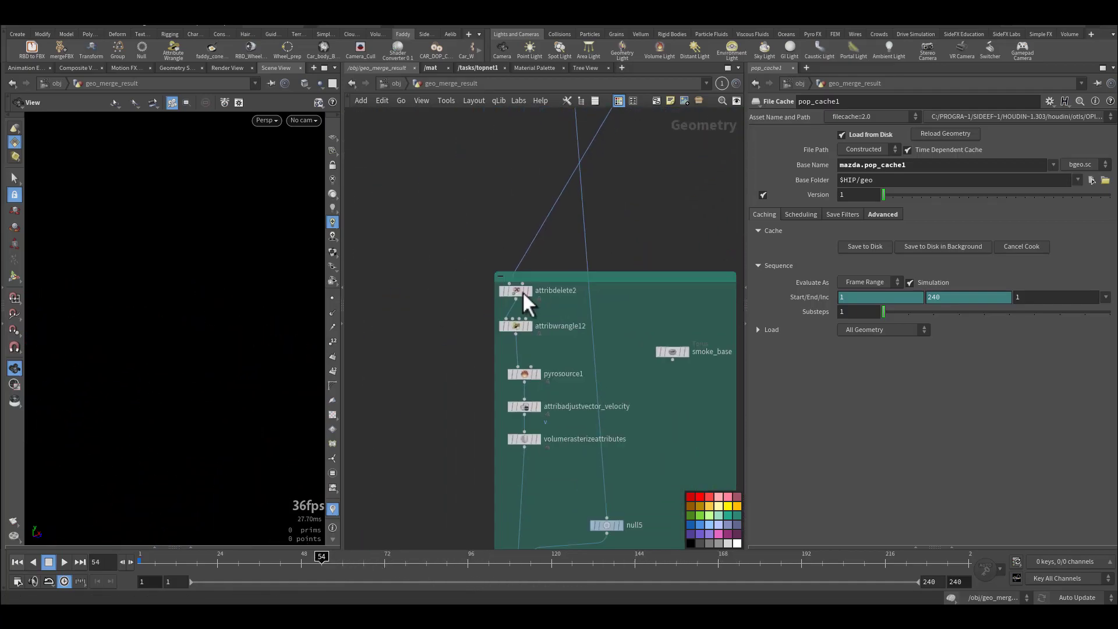
scroll(510, 280, "up", 5)
left_click(509, 283)
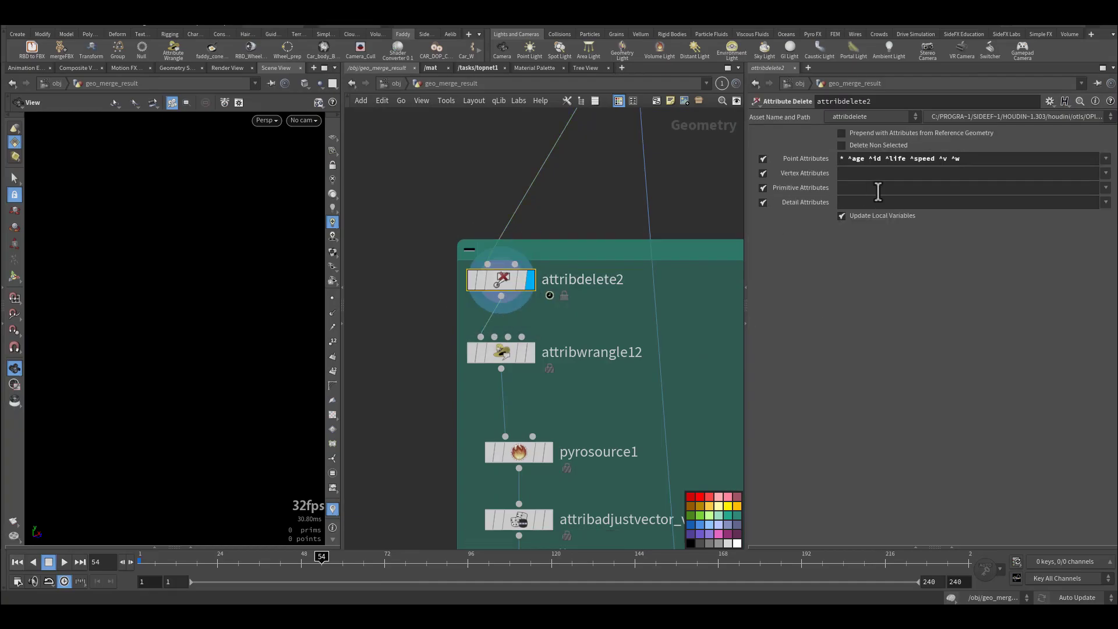
left_click(955, 162)
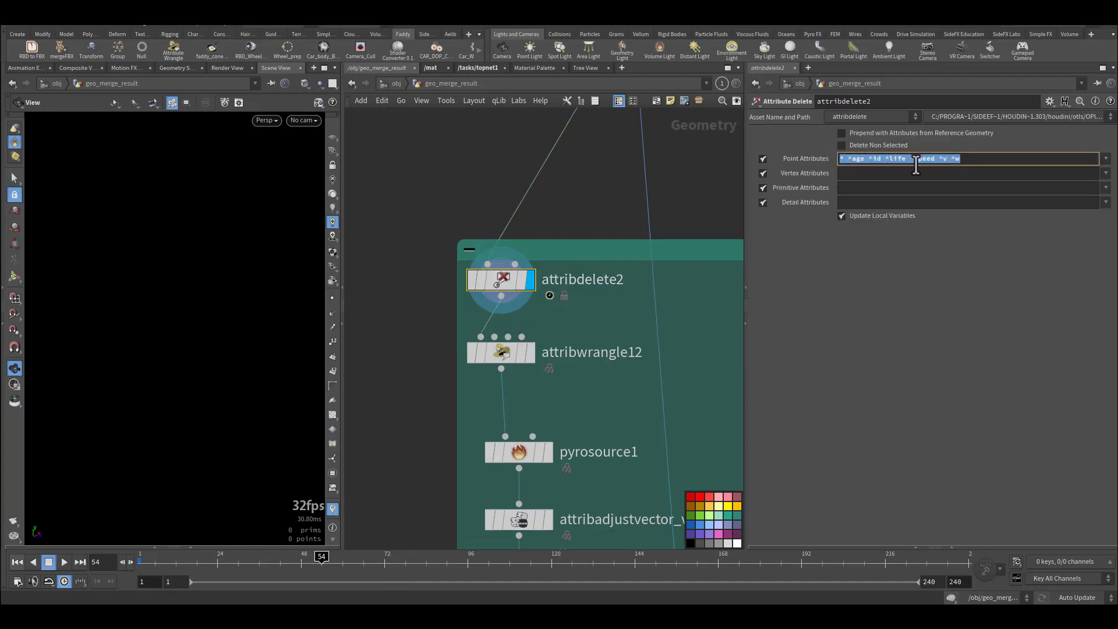
Display and select attribwrangle12 to view its age expression, and scrub back to frame 1.
middle_click_drag(580, 387, 589, 335)
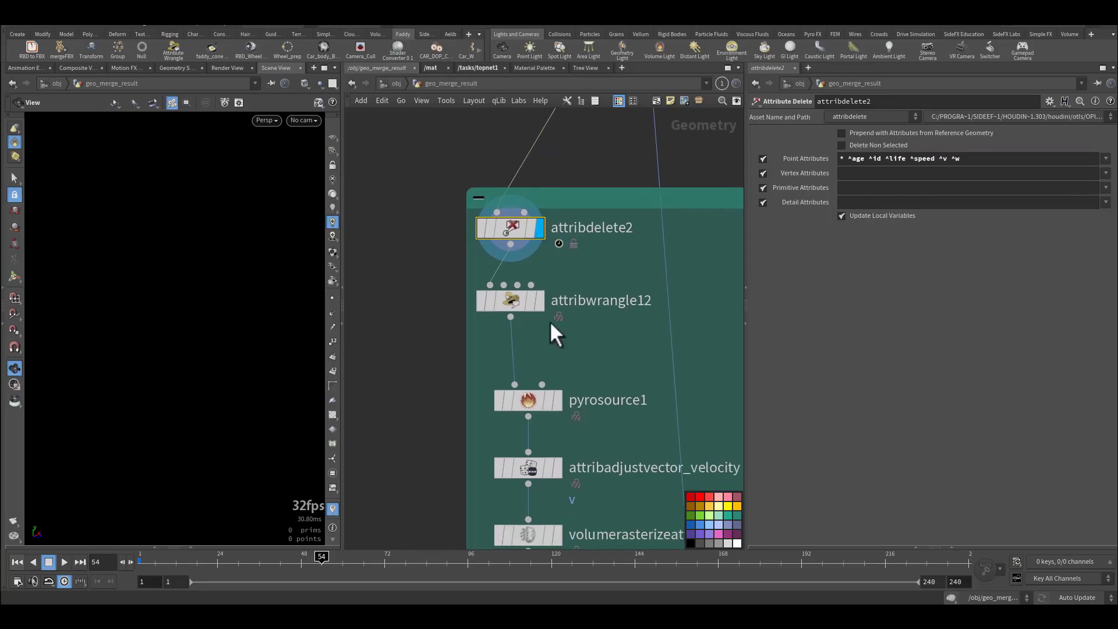
left_click(516, 300)
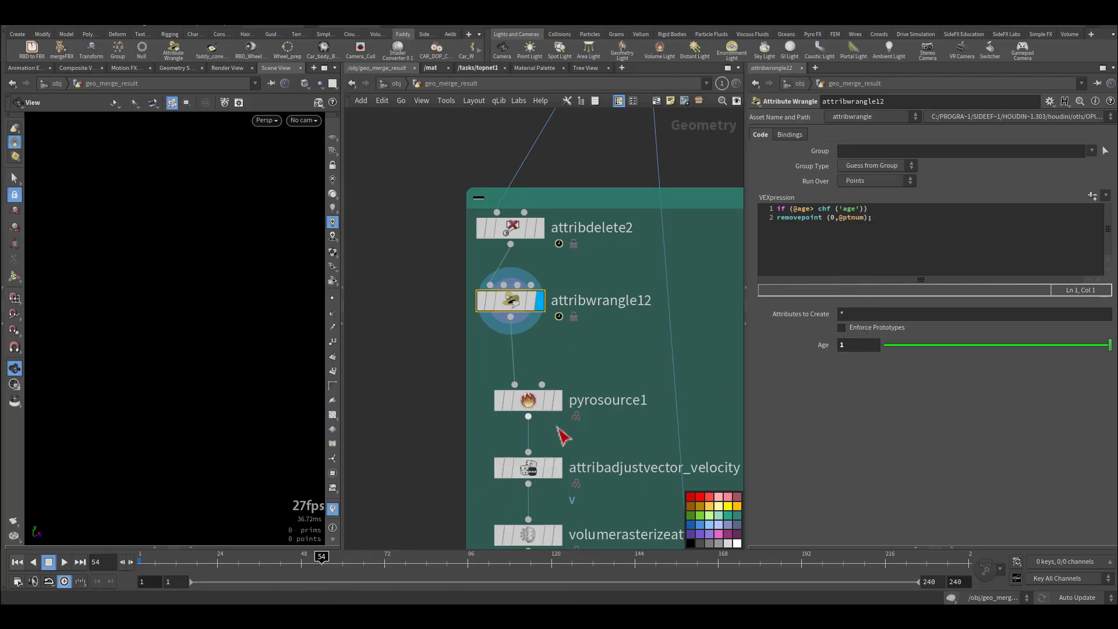
left_click_drag(233, 563, 140, 582)
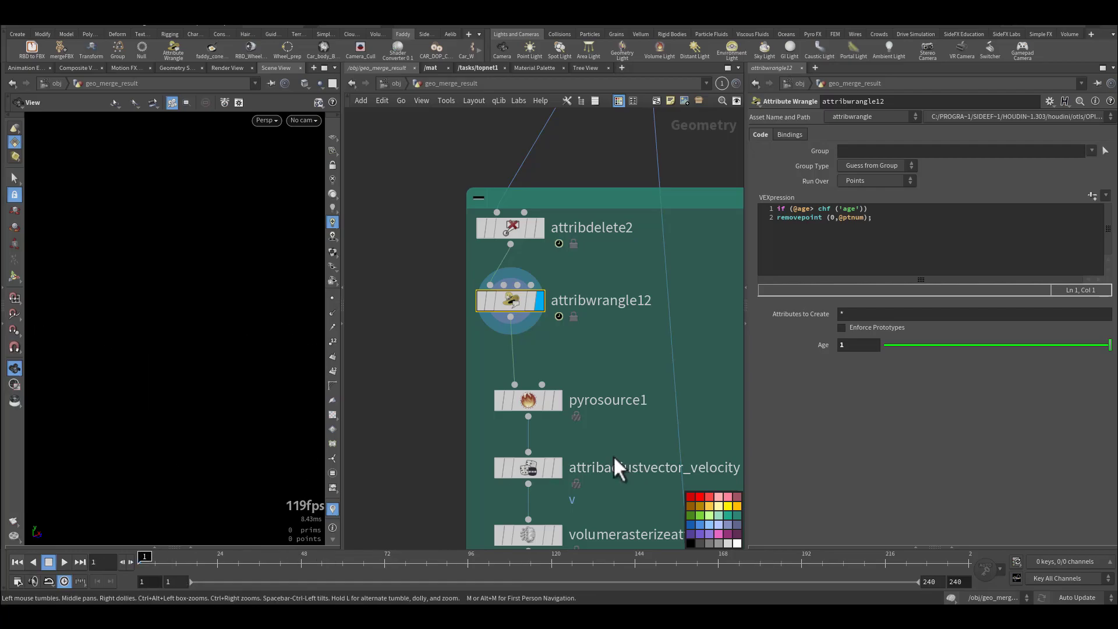
Review the parameters of pyrosource1, attribadjustvector_velocity and volumerasterizeattributes in turn.
left_click(527, 401)
middle_click_drag(437, 448, 417, 367)
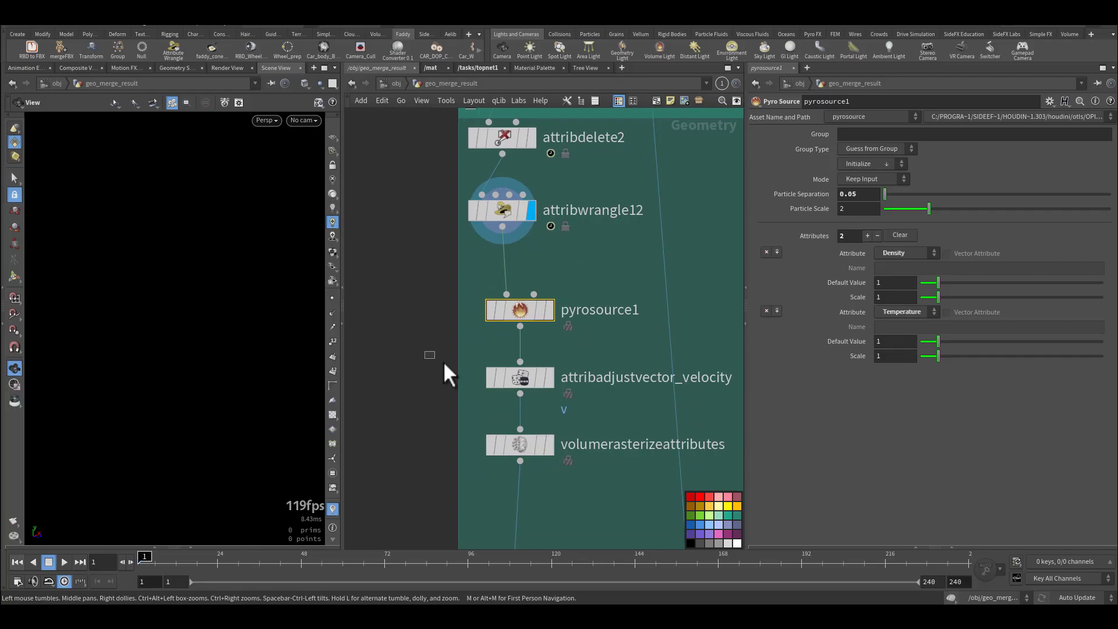
left_click(520, 377)
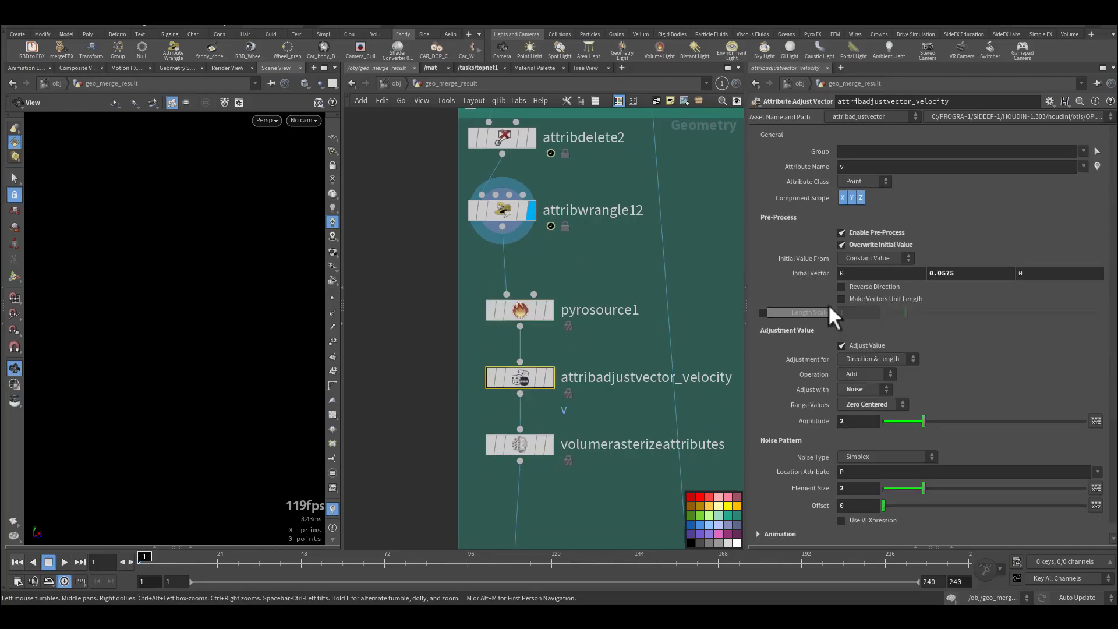
middle_click_drag(579, 498, 588, 407)
left_click(510, 356)
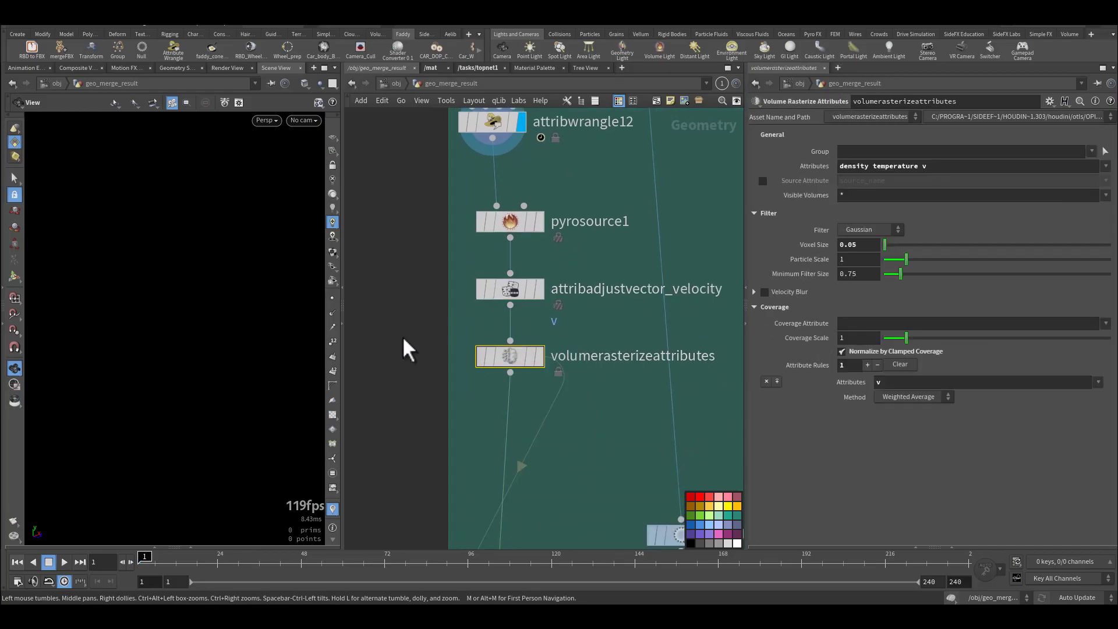
Display volumerasterizeattributes and scrub through its rasterized smoke source to frame 126.
mouse_move(543, 362)
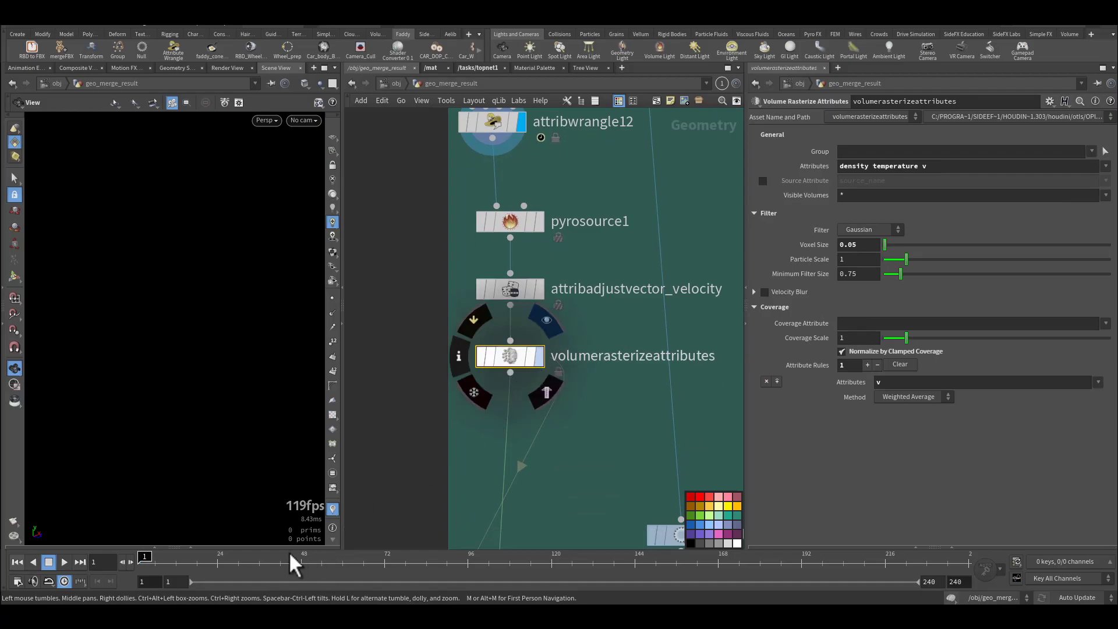
left_click_drag(349, 564, 566, 588)
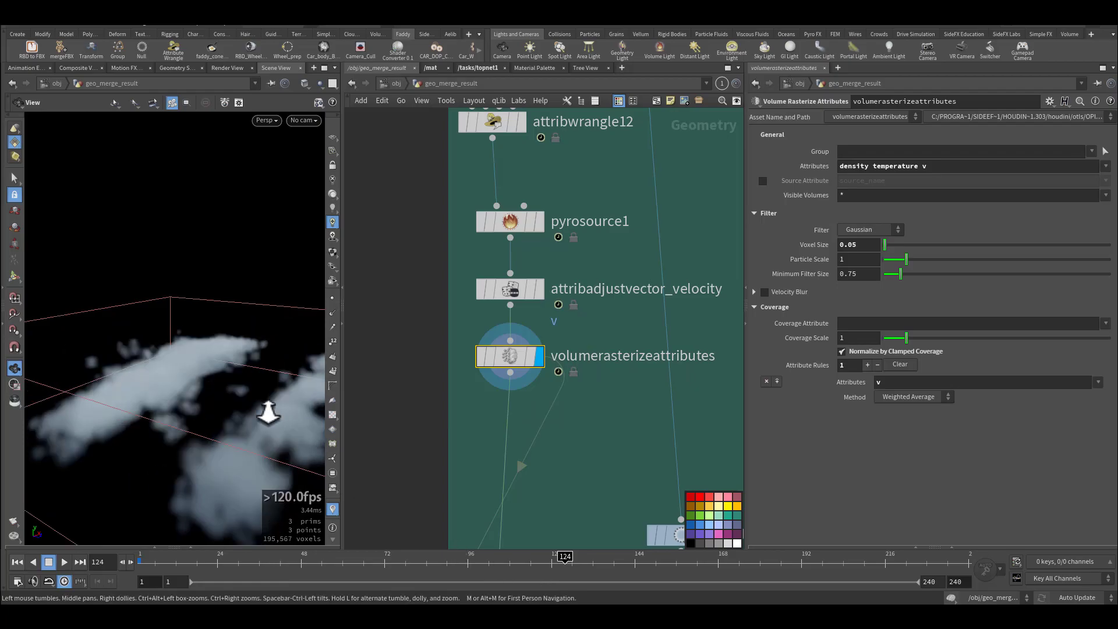
right_click_drag(274, 407, 131, 428)
middle_click_drag(165, 402, 98, 360)
left_click_drag(290, 566, 573, 575)
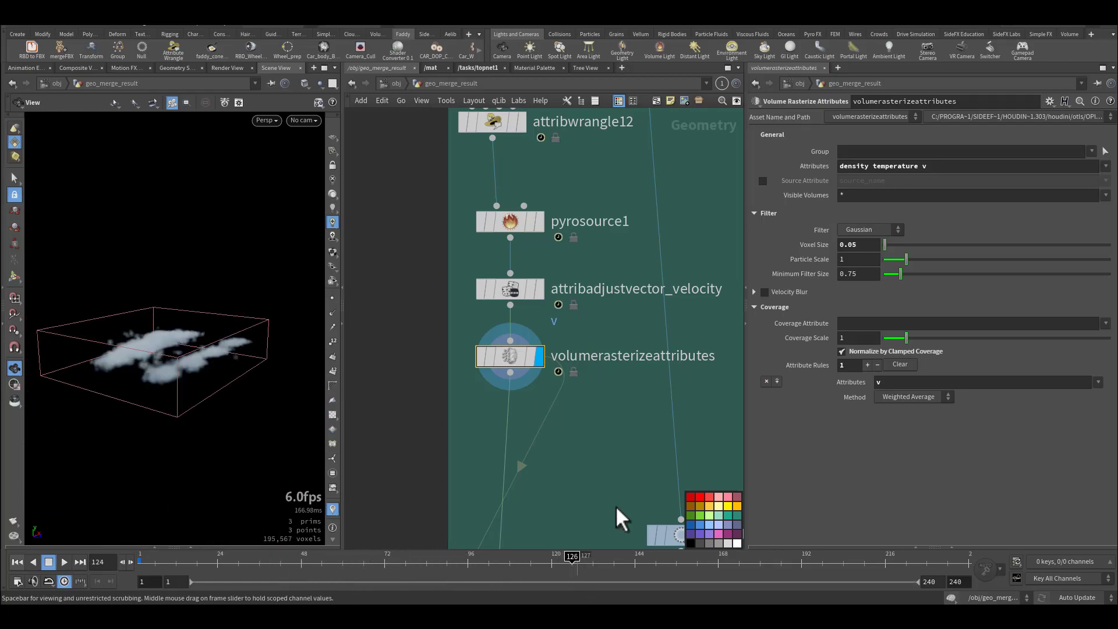
Return to frame 1 and display null5 to view the car volume feeding the pyro solver.
middle_click_drag(604, 531, 588, 262)
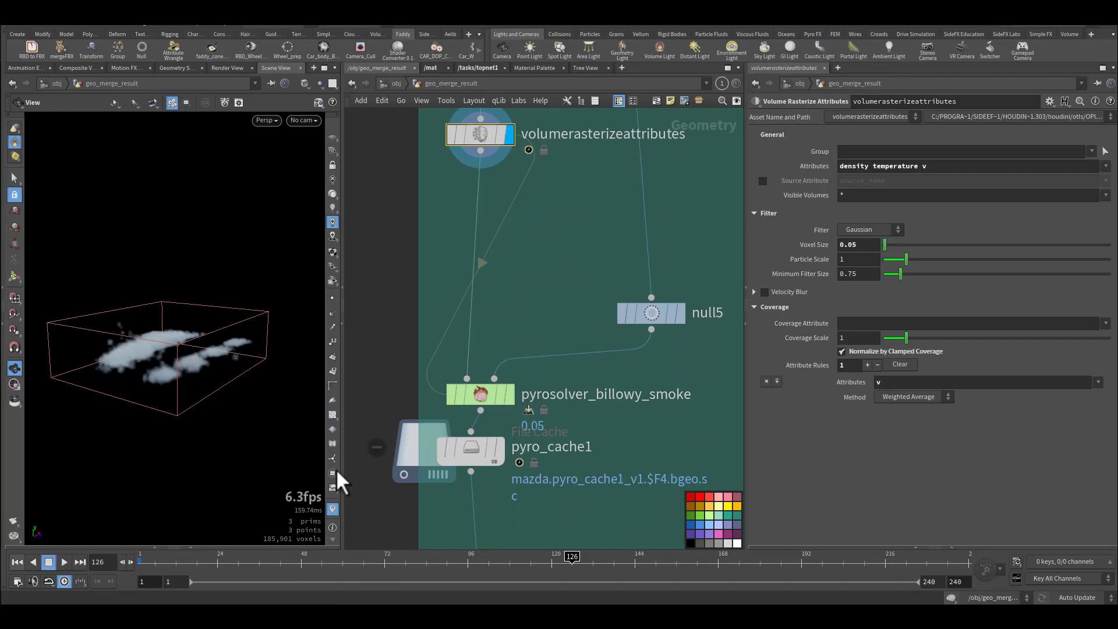
left_click(18, 562)
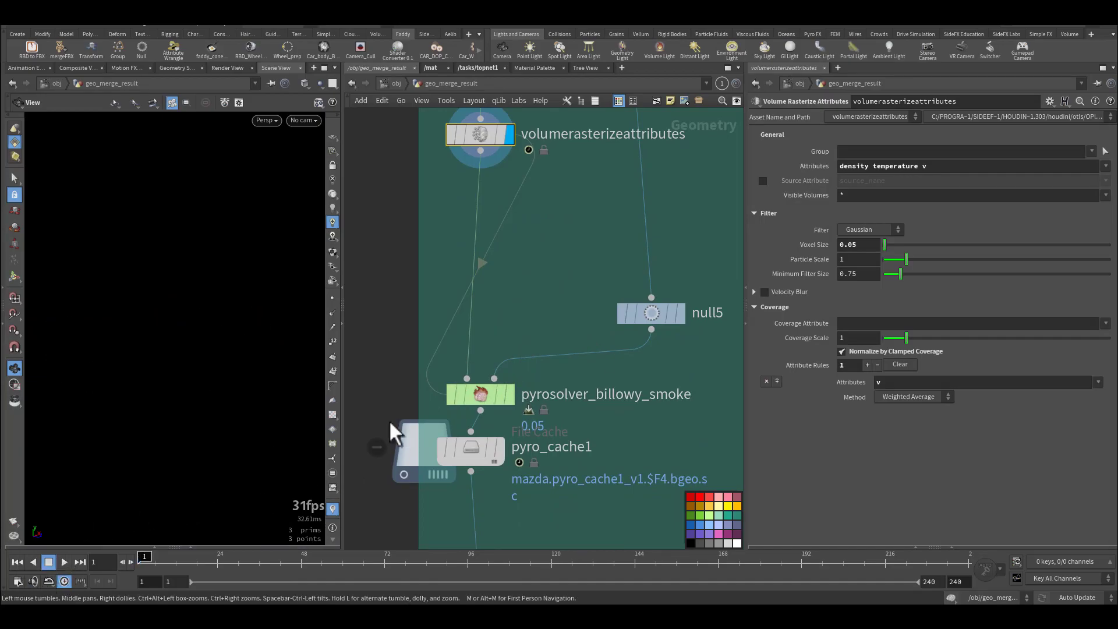
left_click(683, 319)
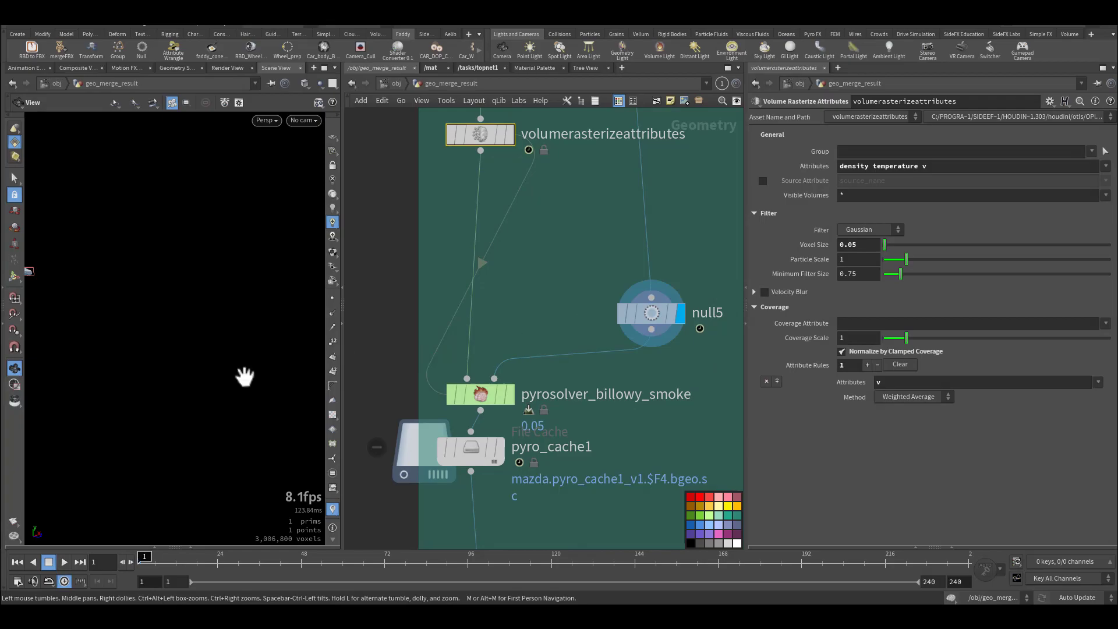
middle_click_drag(87, 315, 187, 339)
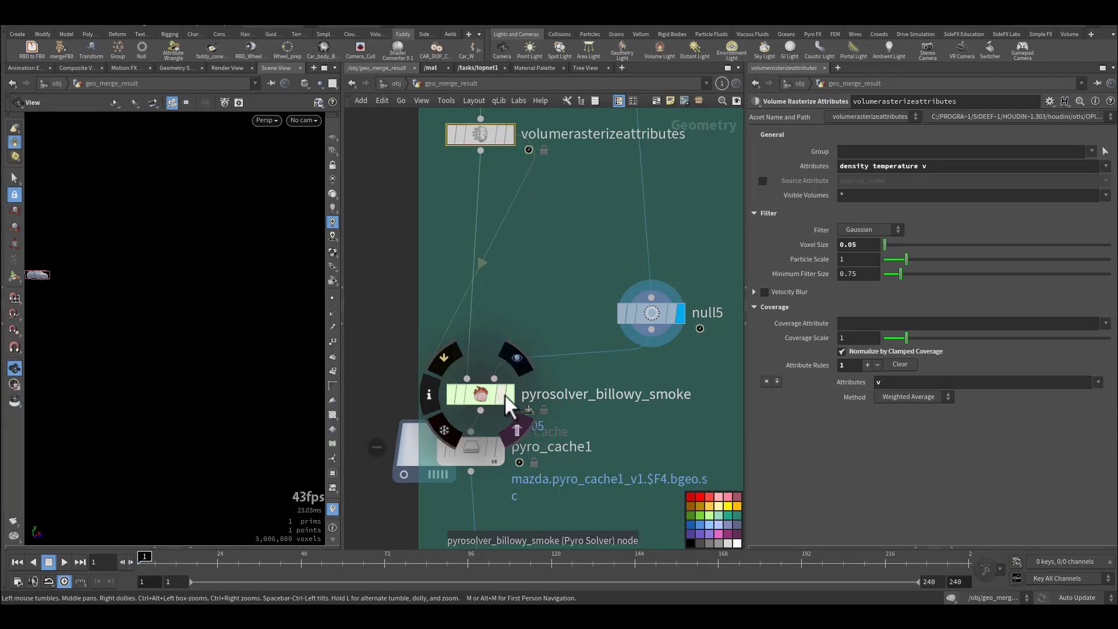
Look inside pyrosolver_billowy_smoke at its FORCES network, and return to geo_merge_result.
double_click(485, 394)
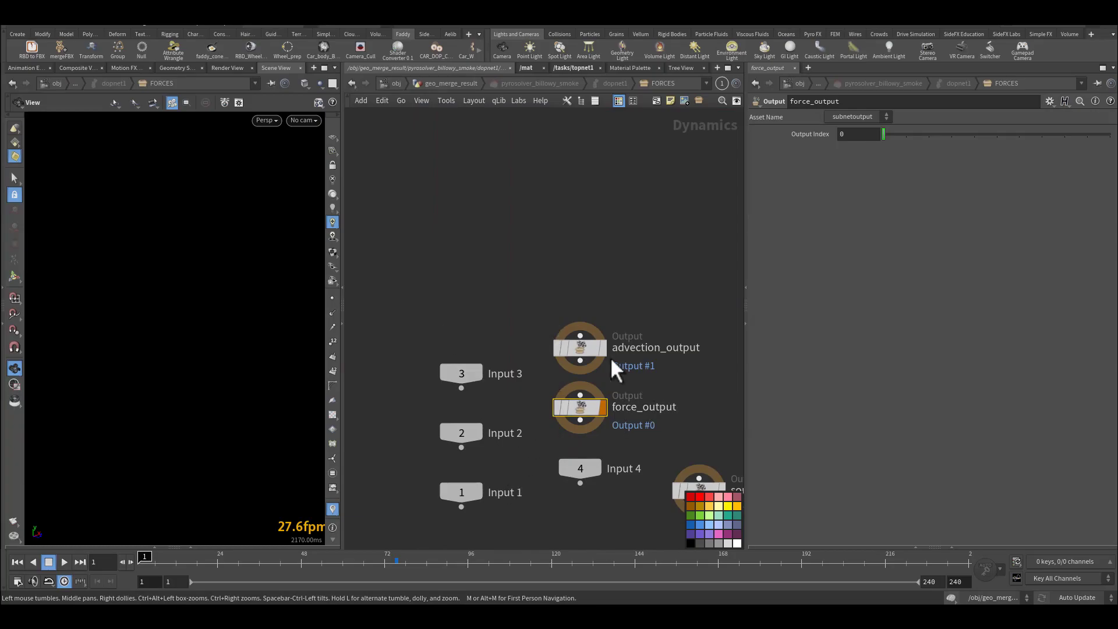
scroll(526, 358, "down", 3)
left_click(451, 83)
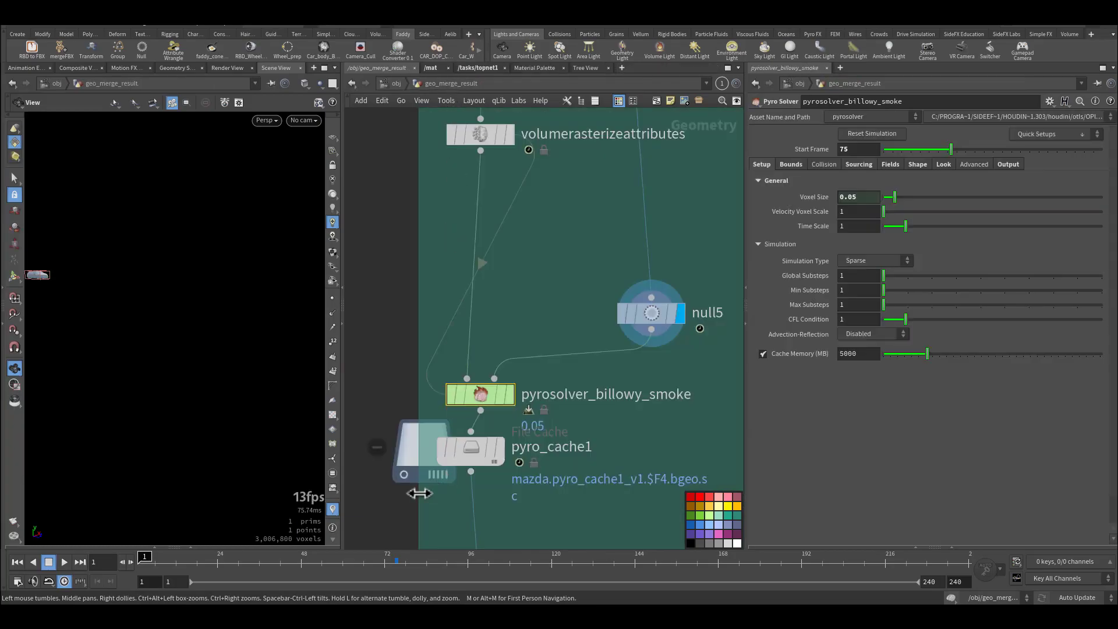
Display and select pyro_cache1, and scrub through its cached billowy smoke to frame 106.
left_click(483, 449)
middle_click_drag(411, 422, 459, 247)
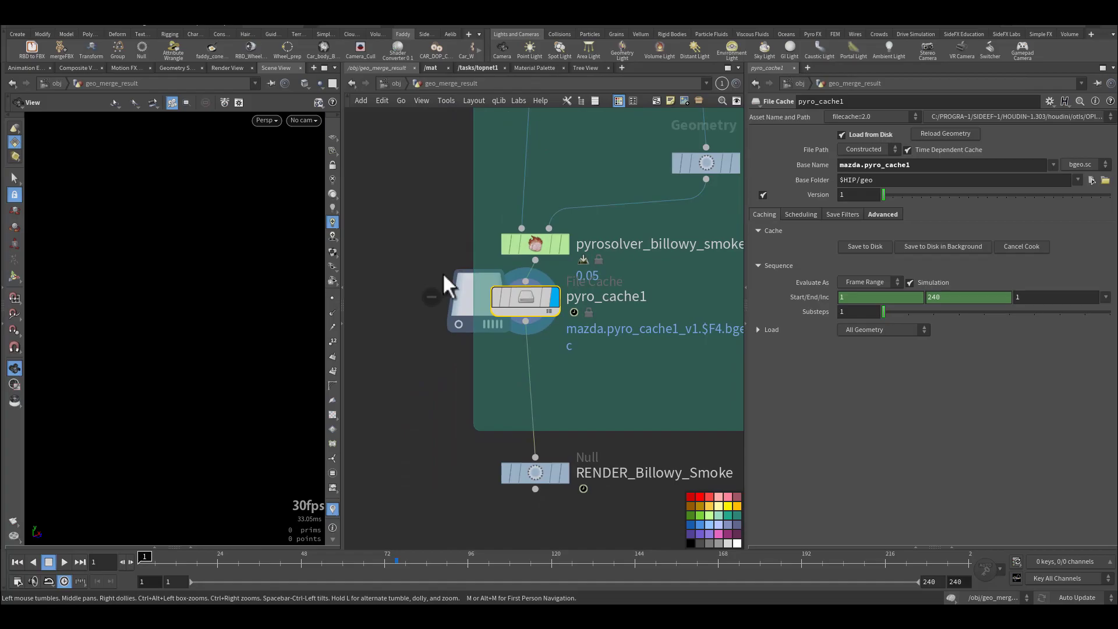
left_click_drag(386, 576, 561, 584)
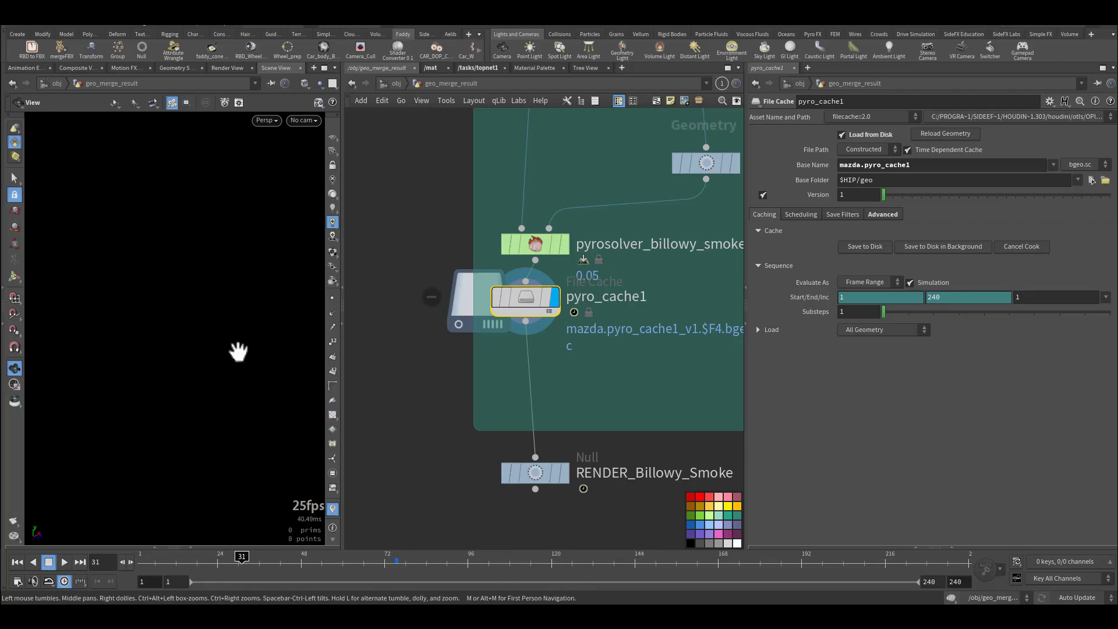
left_click(502, 563)
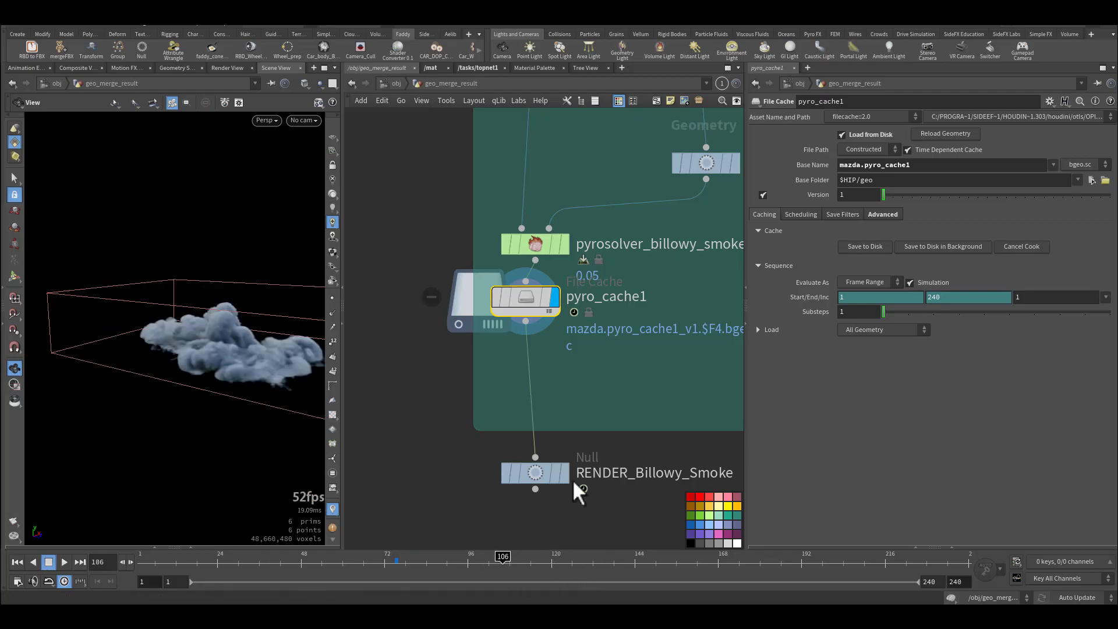
Scrub the cached billowy smoke to frame 164, view it from another angle, and examine the whole geo_merge_result network.
middle_click(531, 332)
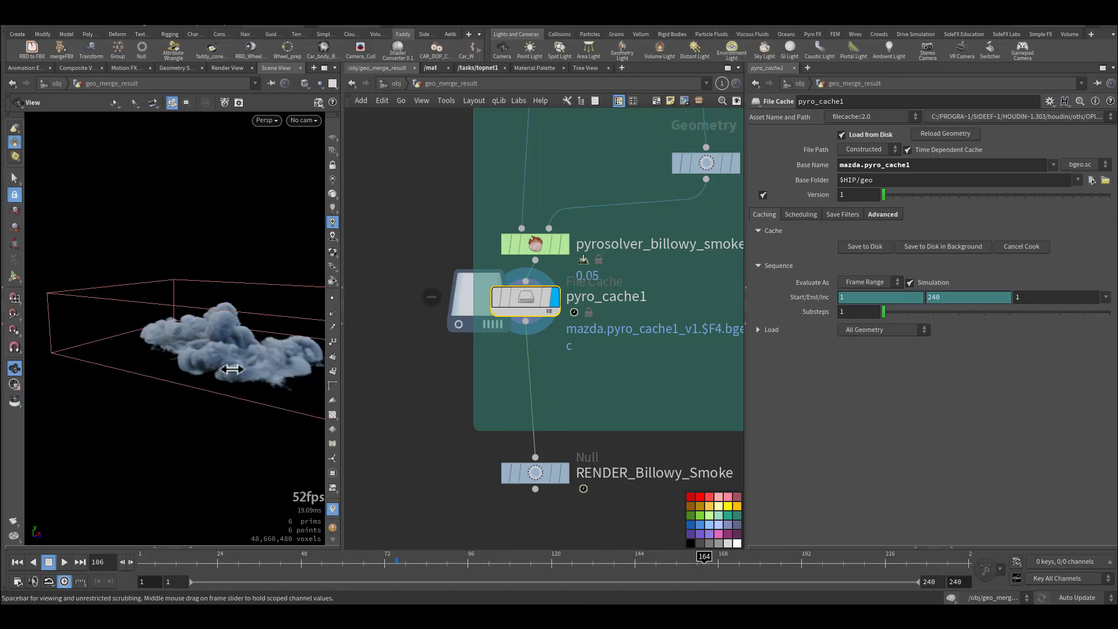
scroll(231, 369, "up", 10)
left_click_drag(185, 414, 235, 387)
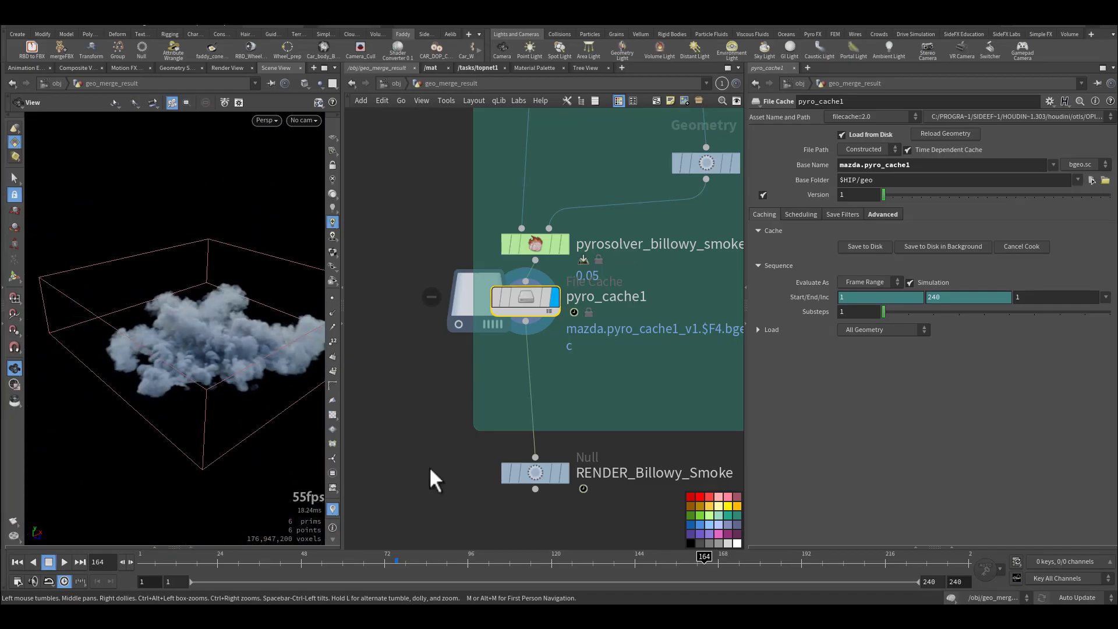
scroll(470, 425, "down", 8)
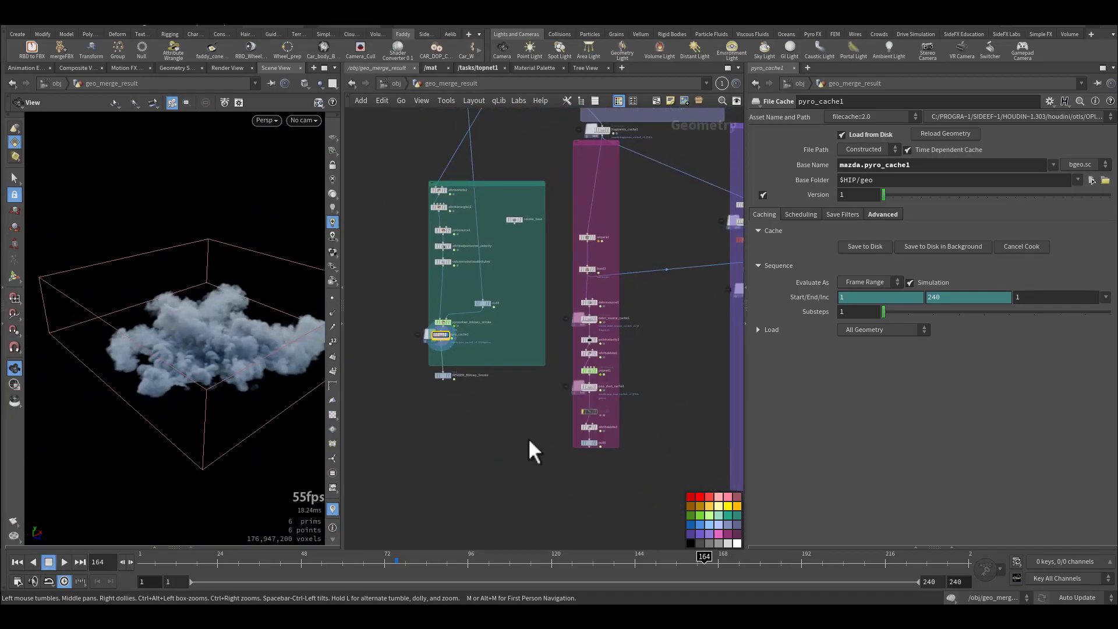
scroll(535, 449, "down", 5)
middle_click_drag(524, 462, 493, 441)
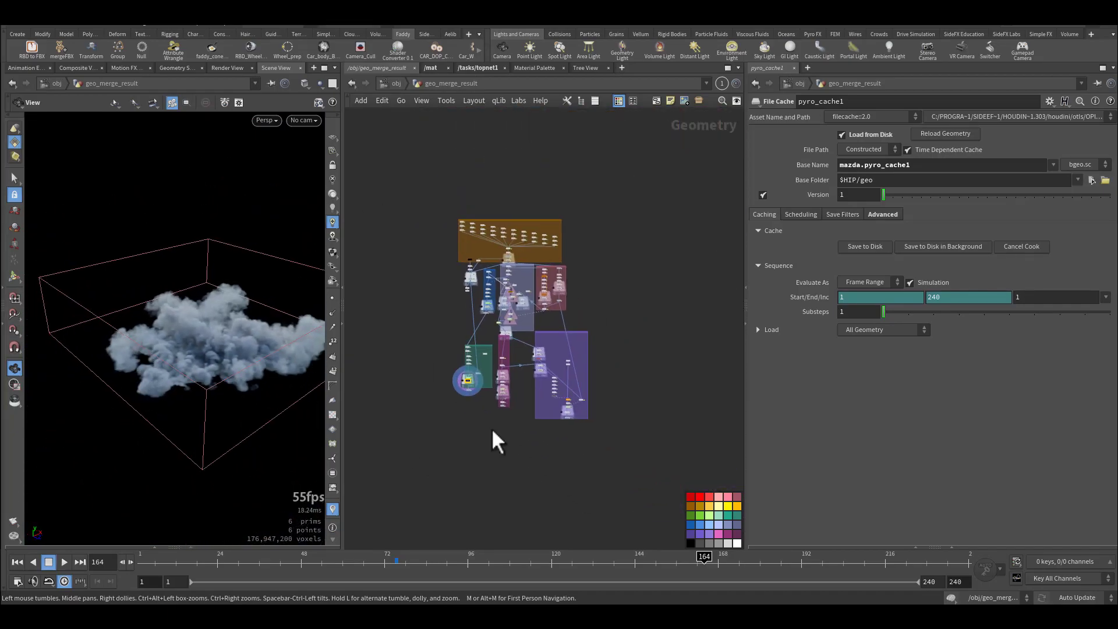
Return to frame 1, leave geo_merge_result, and open the smok geometry object.
left_click(17, 563)
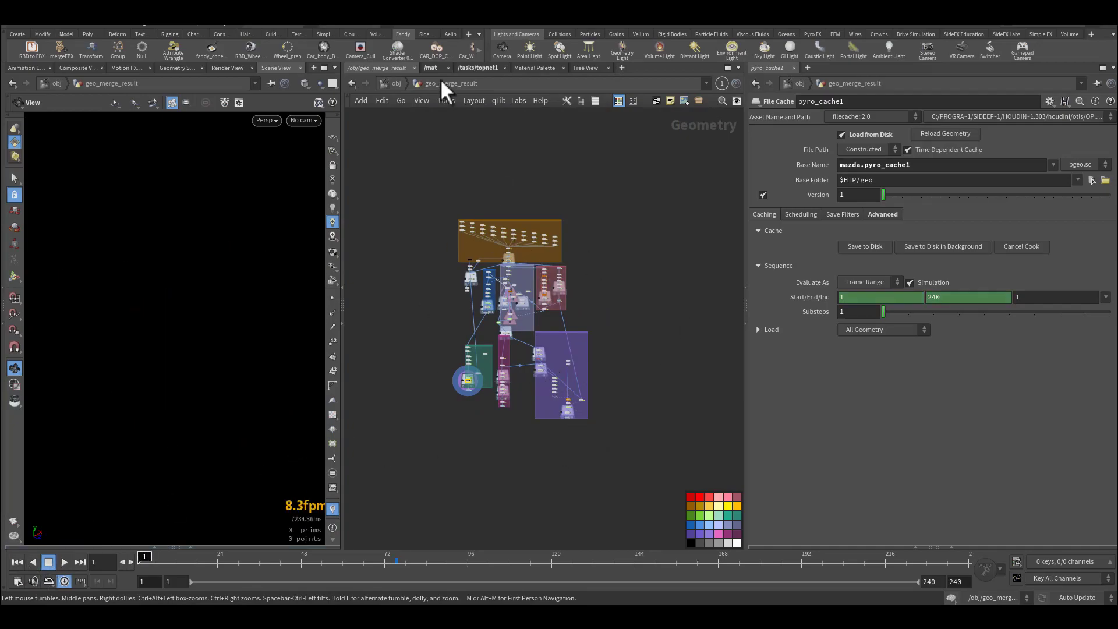
left_click(397, 84)
left_click(674, 260)
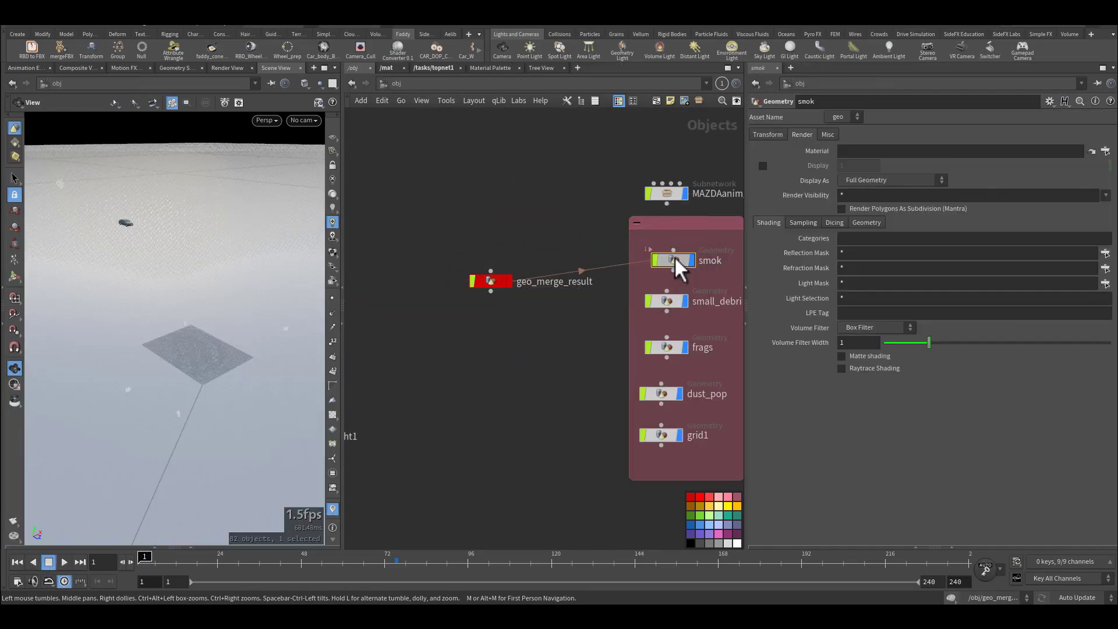
double_click(674, 260)
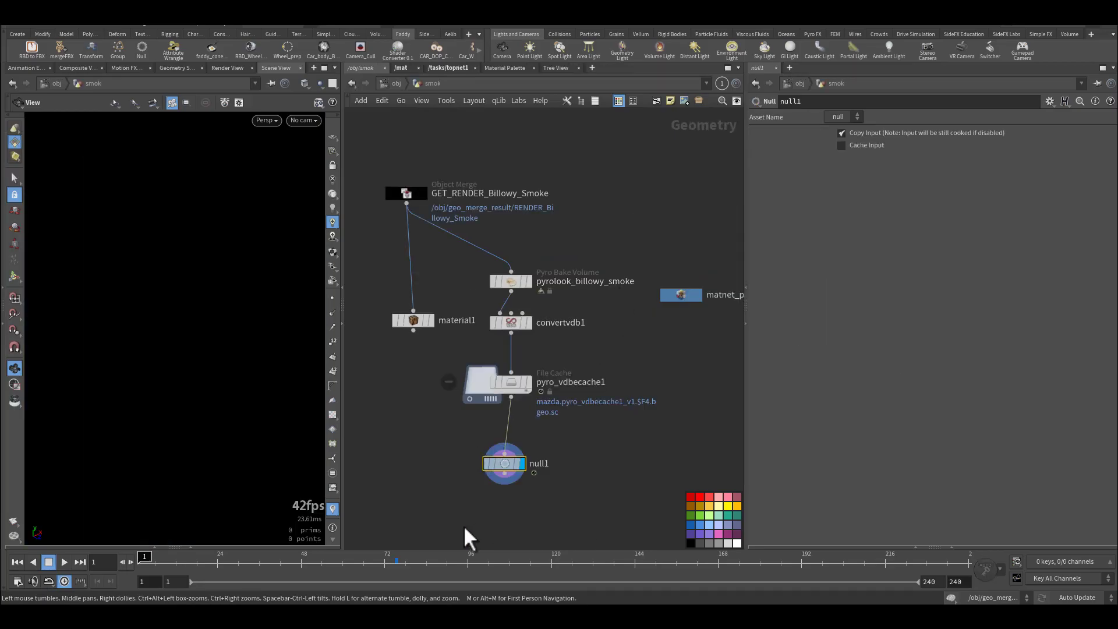
Select pyrolook_billowy_smoke and review its assigned material, density scale and smoke color ramp settings.
scroll(582, 320, "up", 5)
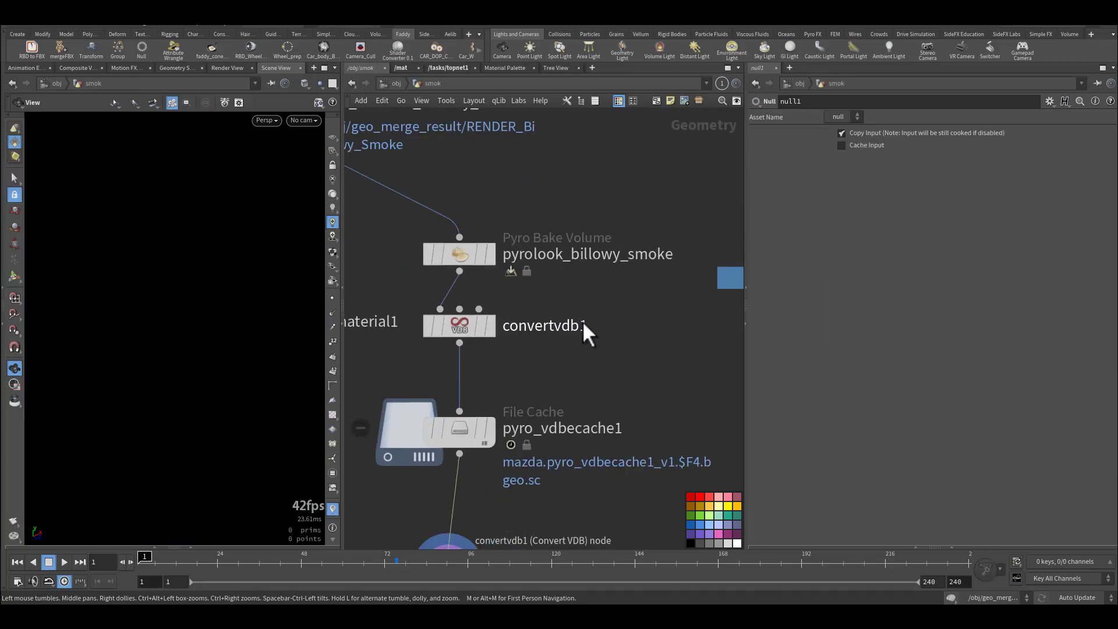
middle_click_drag(655, 361, 717, 418)
scroll(524, 382, "down", 2)
scroll(454, 256, "up", 2)
left_click(566, 286)
middle_click_drag(630, 328, 492, 302)
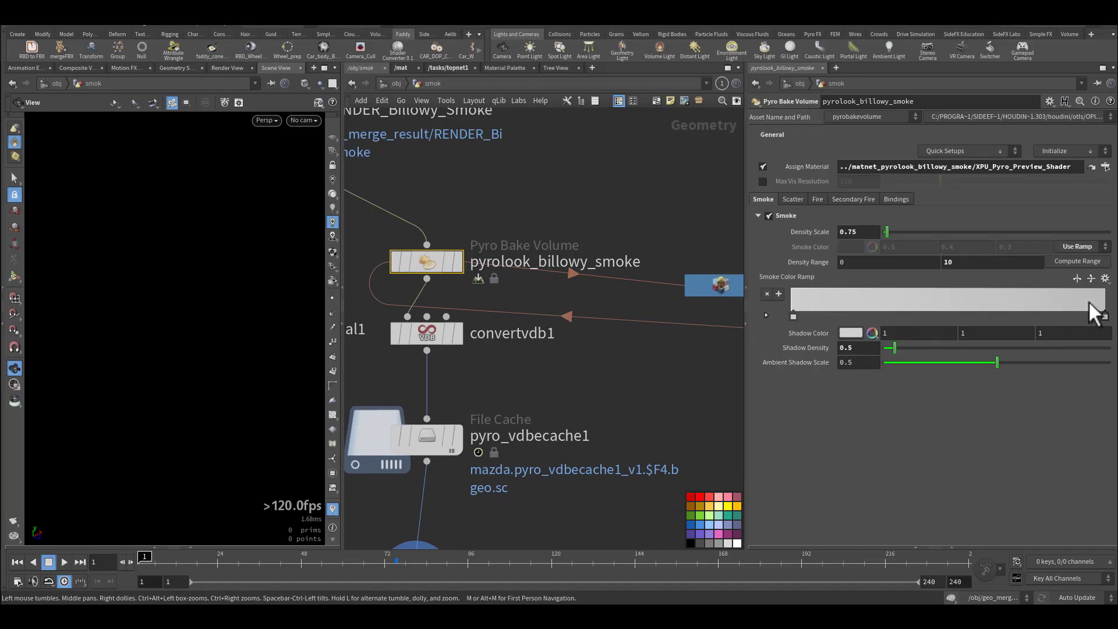
Display convertvdb1 and pyro_vdbecache1 in turn, and scrub through the VDB smoke cache to frame 142.
middle_click_drag(549, 379, 592, 303)
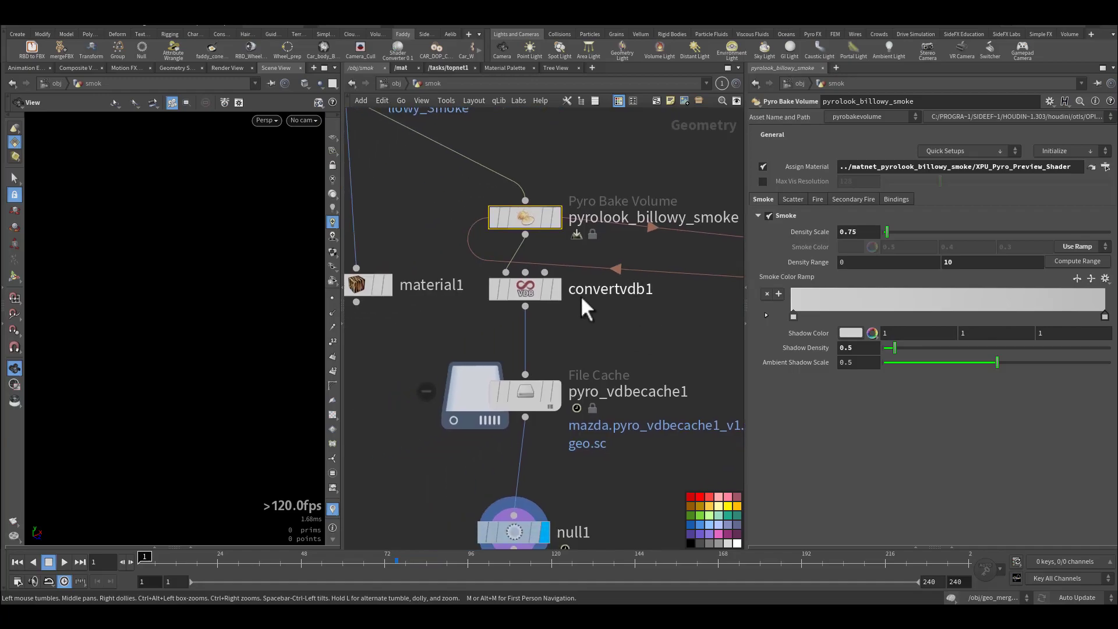
left_click(529, 292)
middle_click_drag(655, 340, 579, 279)
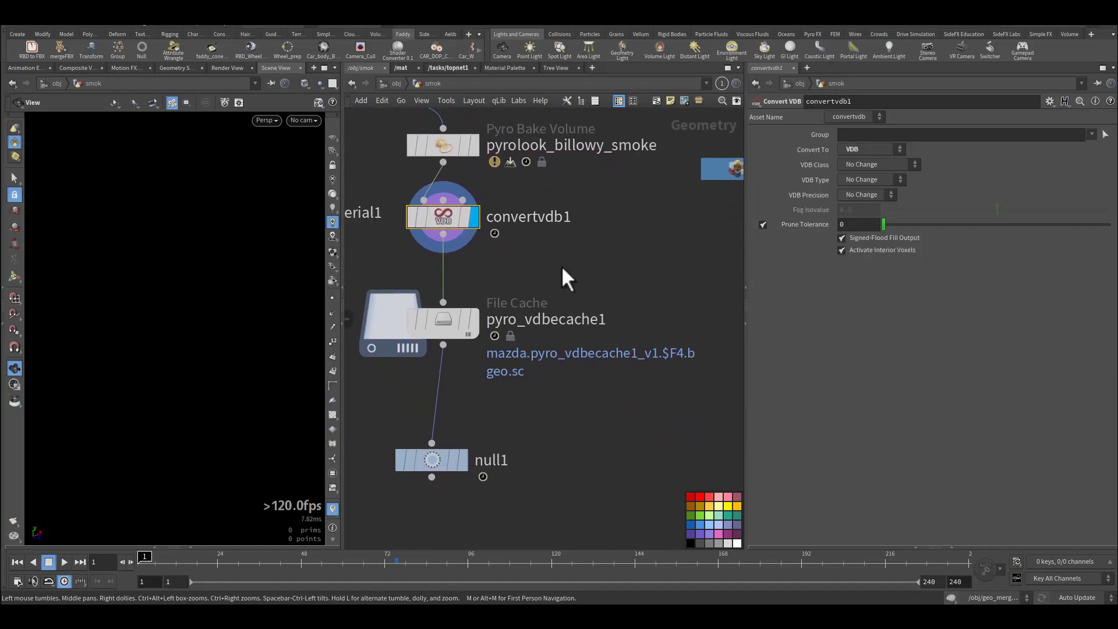
left_click(463, 331)
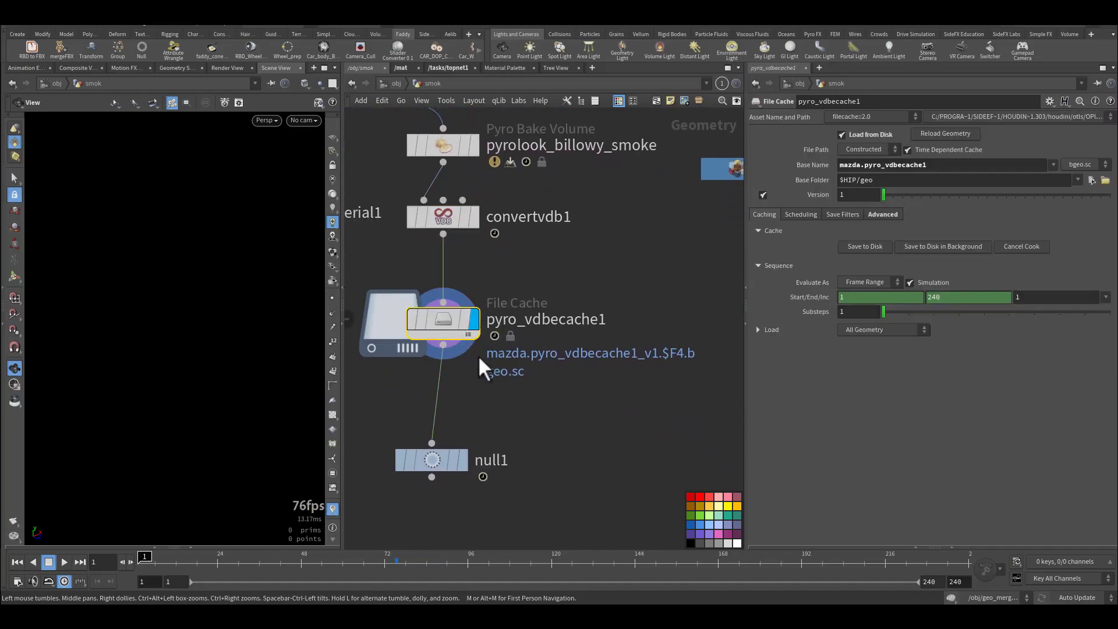
left_click_drag(418, 560, 590, 569)
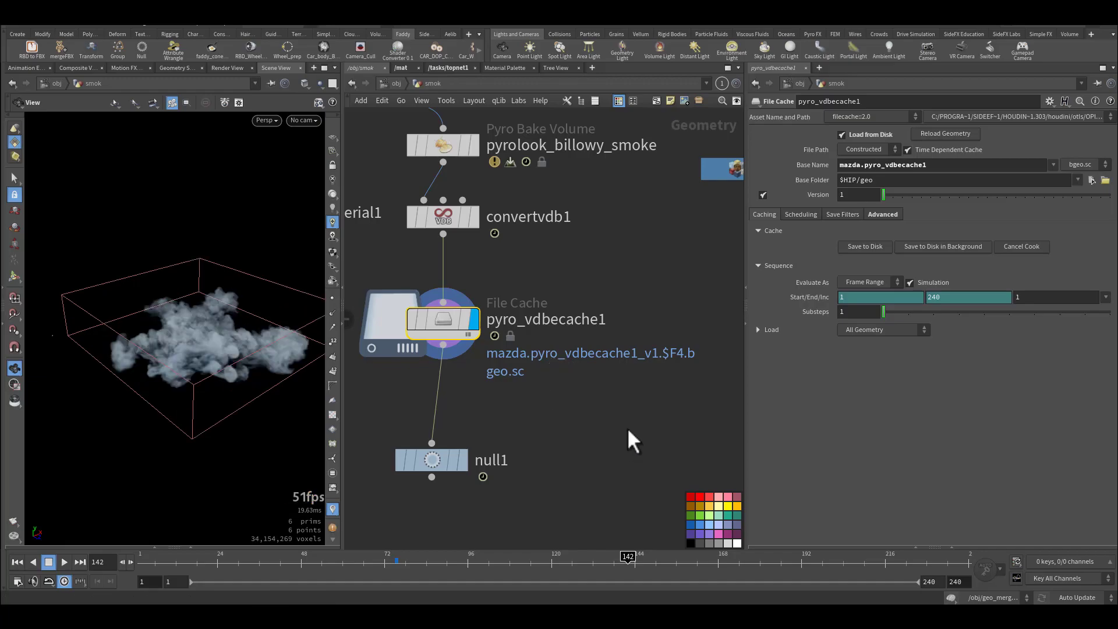
Open matnet_pyrolook_billowy_smoke and examine the smoke parameters of XPU_Pyro_Preview_Shader.
middle_click_drag(725, 182, 632, 272)
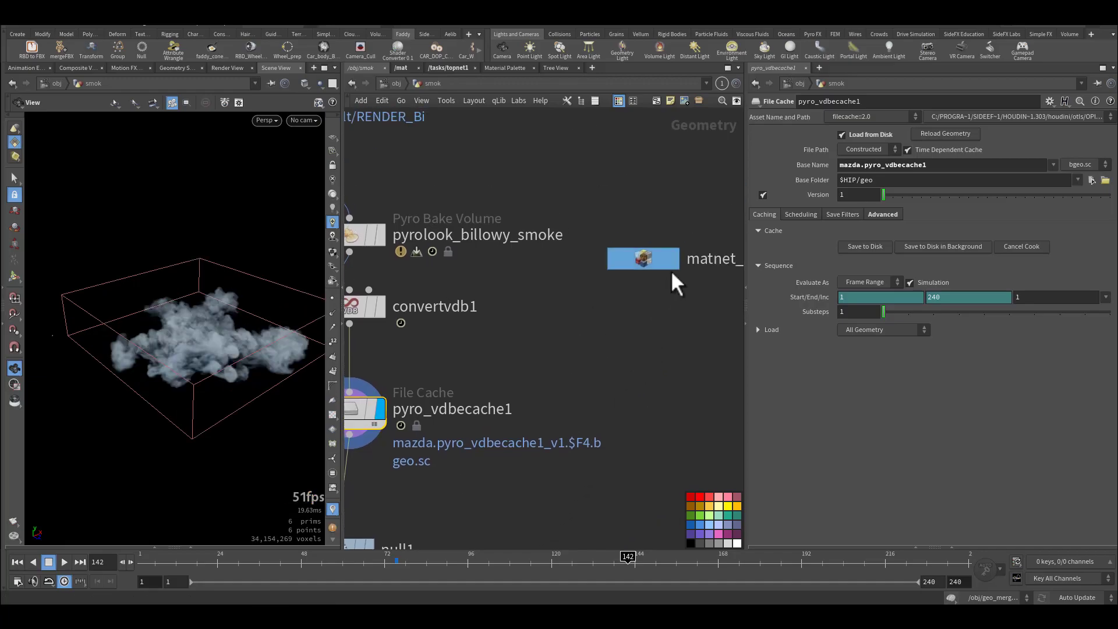
double_click(645, 253)
left_click_drag(445, 332, 569, 427)
scroll(569, 424, "up", 5)
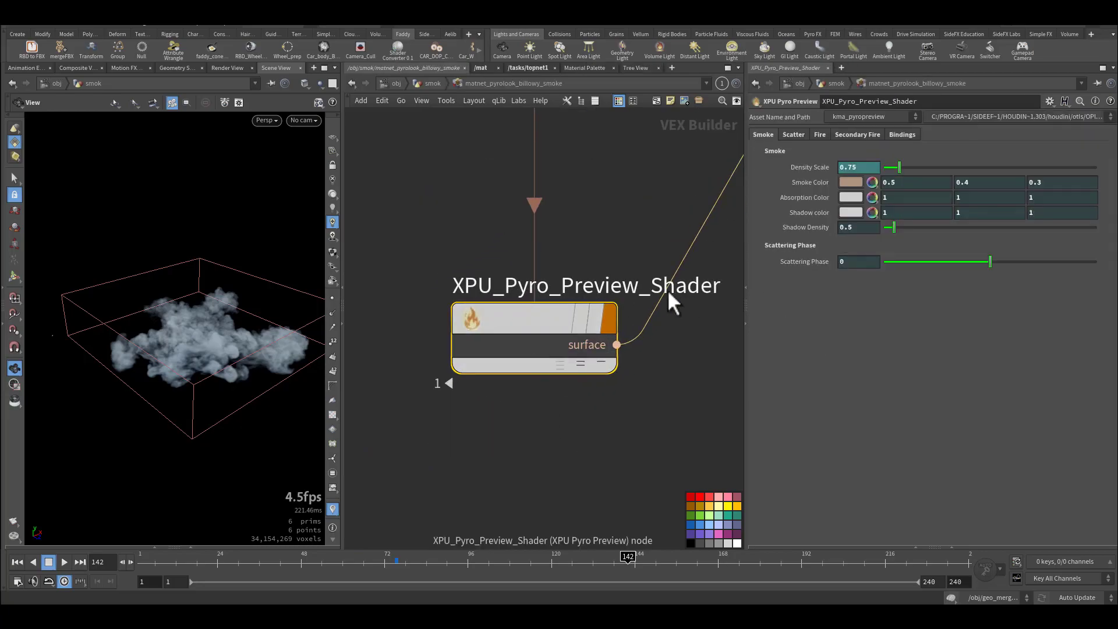
left_click_drag(626, 206, 499, 382)
left_click_drag(624, 243, 502, 373)
Select Combined_Pyro_Shaders to check its collected shader inputs, and trace them back to Pyro_Shader and XPU_Pyro_Preview_Shader.
middle_click_drag(618, 248, 488, 429)
scroll(490, 429, "down", 4)
left_click_drag(658, 258, 627, 458)
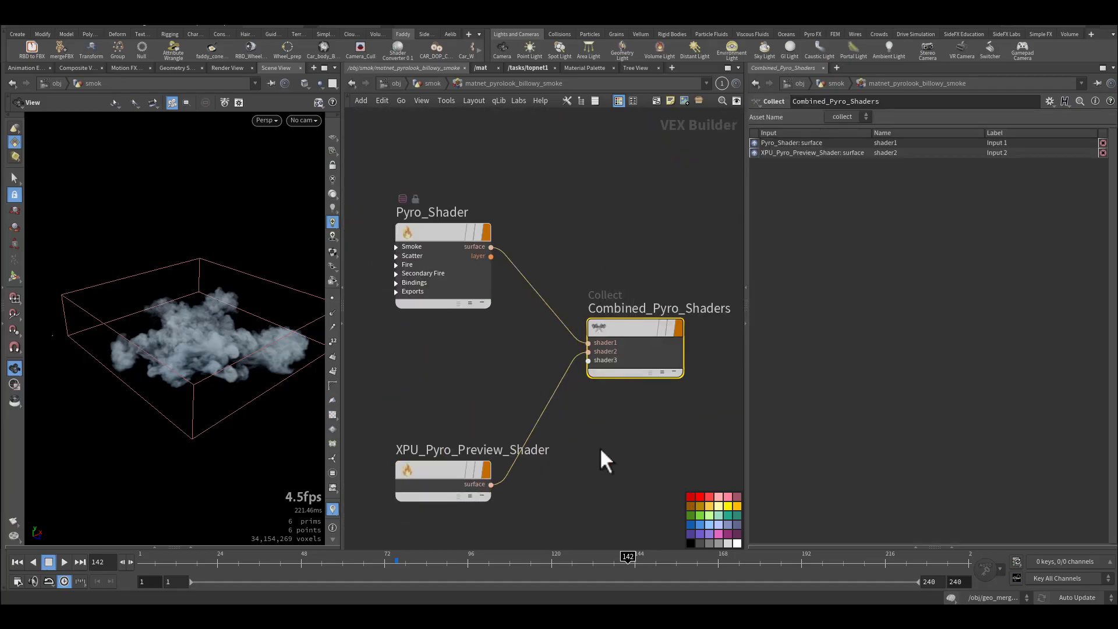
left_click_drag(474, 179, 428, 326)
middle_click_drag(411, 393, 498, 280)
left_click_drag(464, 291, 533, 378)
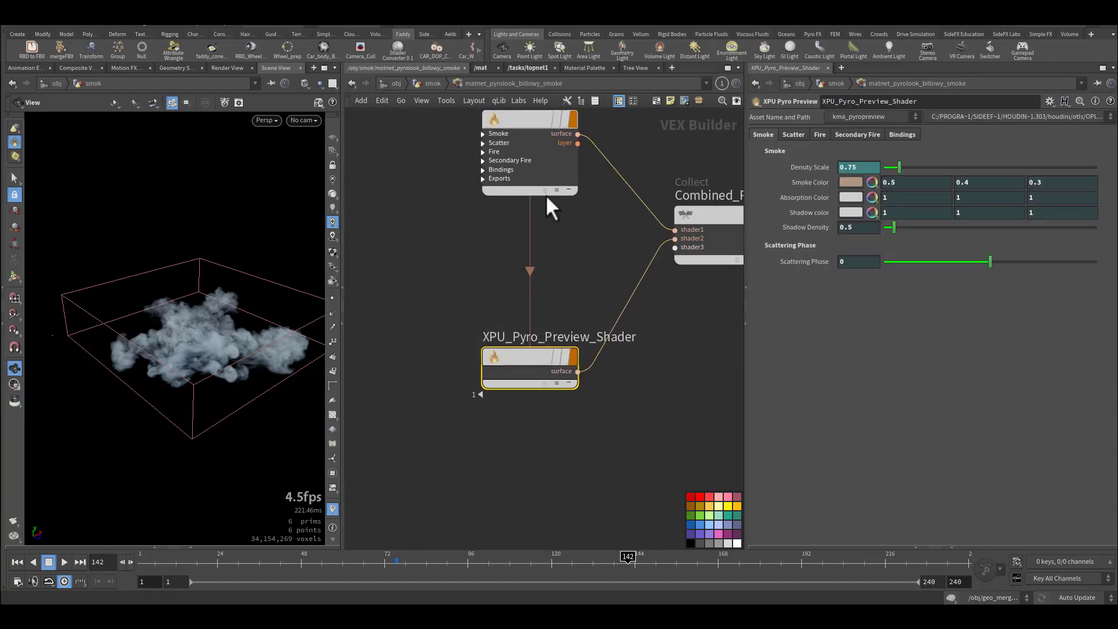
Return to the smok network, set the display to null1, and go up to the object level.
left_click(431, 83)
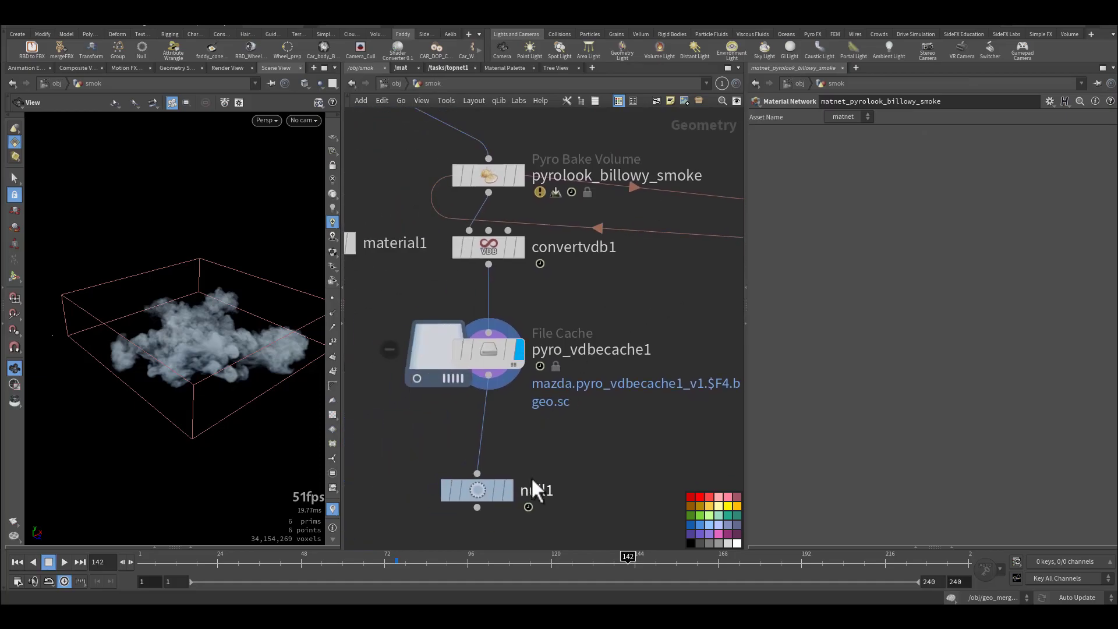
left_click(510, 490)
left_click(394, 83)
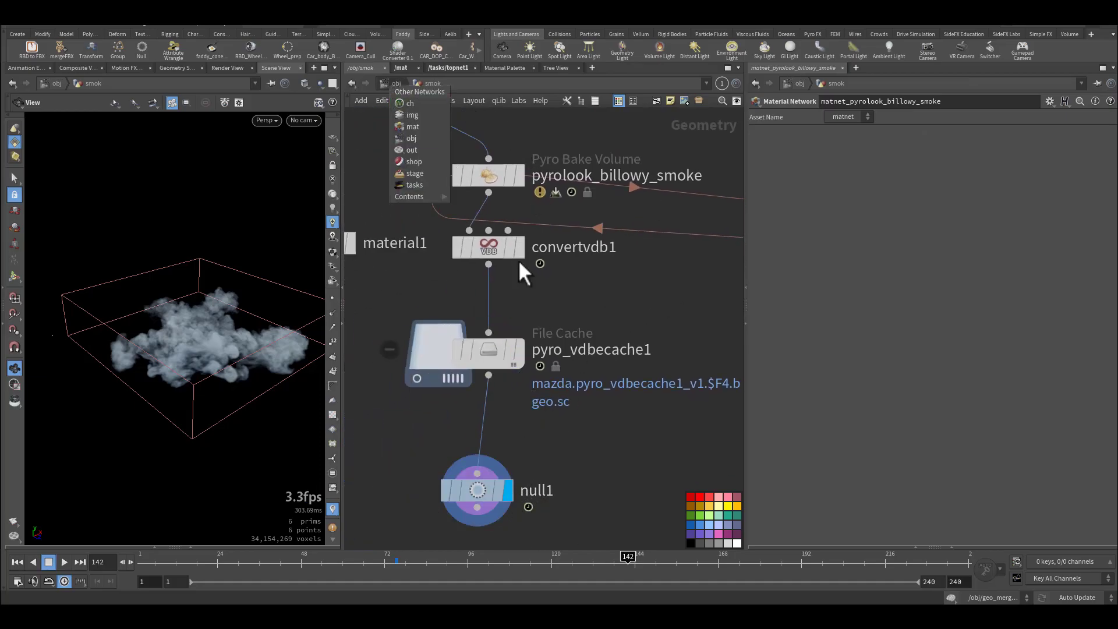
left_click(581, 147)
left_click(392, 83)
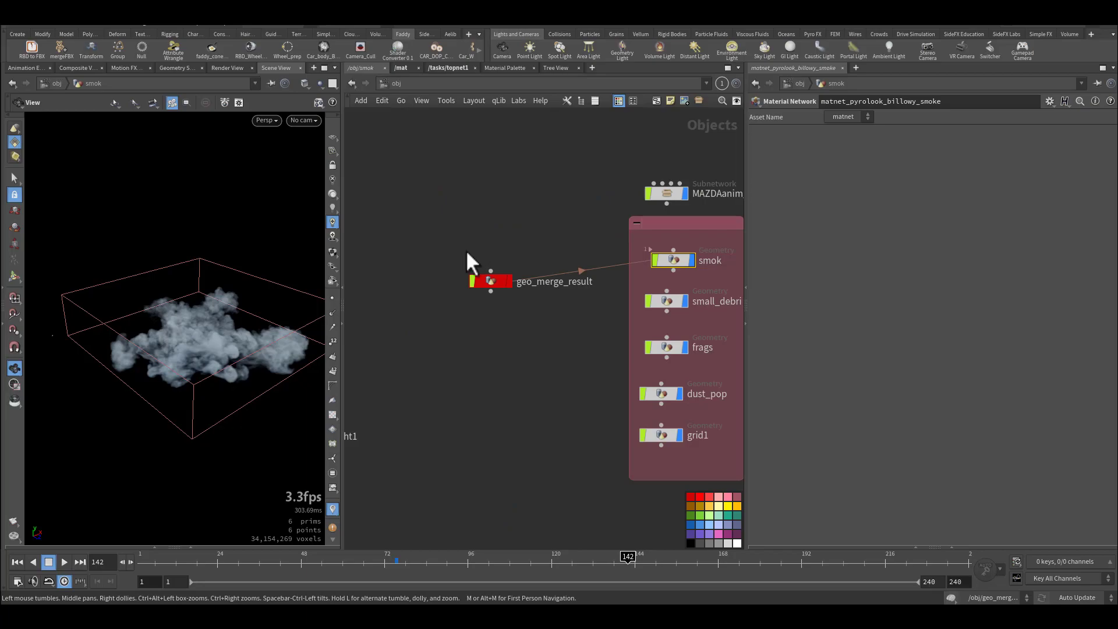
Select the smok object, check its Misc and Render parameters, and open its network.
left_click_drag(595, 247, 687, 272)
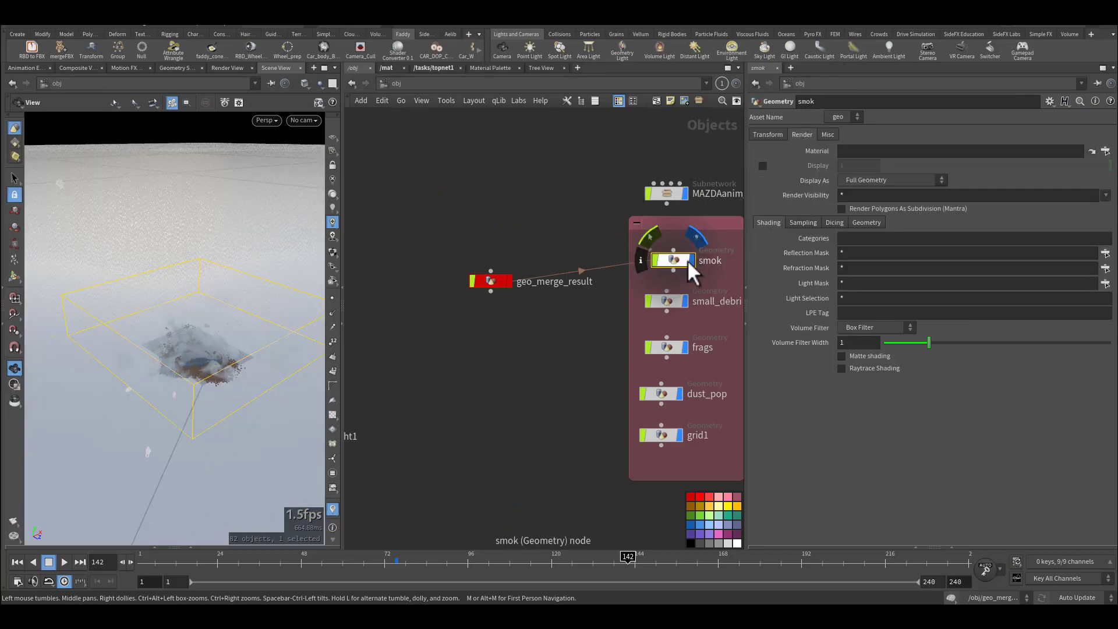
mouse_move(670, 263)
left_click(822, 136)
left_click(804, 136)
double_click(672, 264)
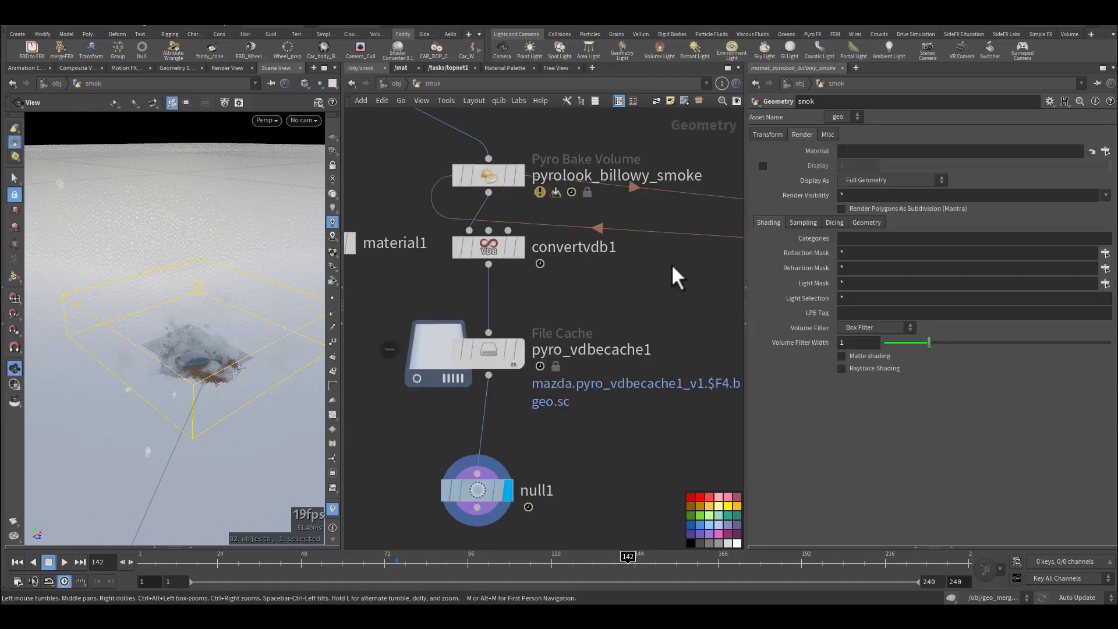
Select null1, look inside matnet_pyrolook_billowy_smoke once more, and return to the object level.
left_click(471, 489)
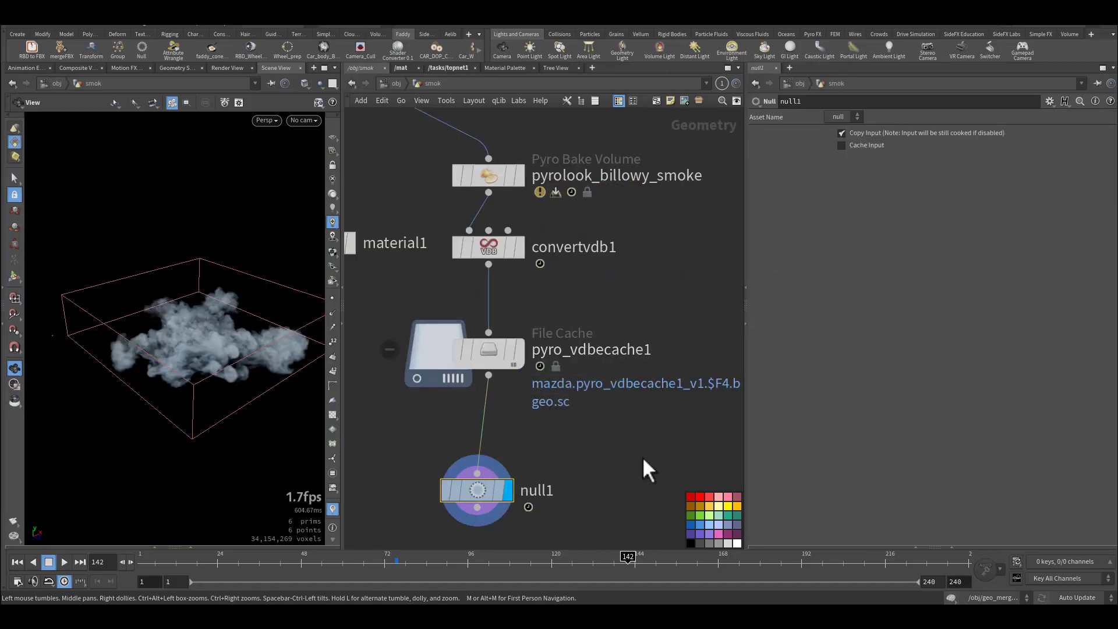
scroll(655, 407, "down", 3)
left_click(670, 233)
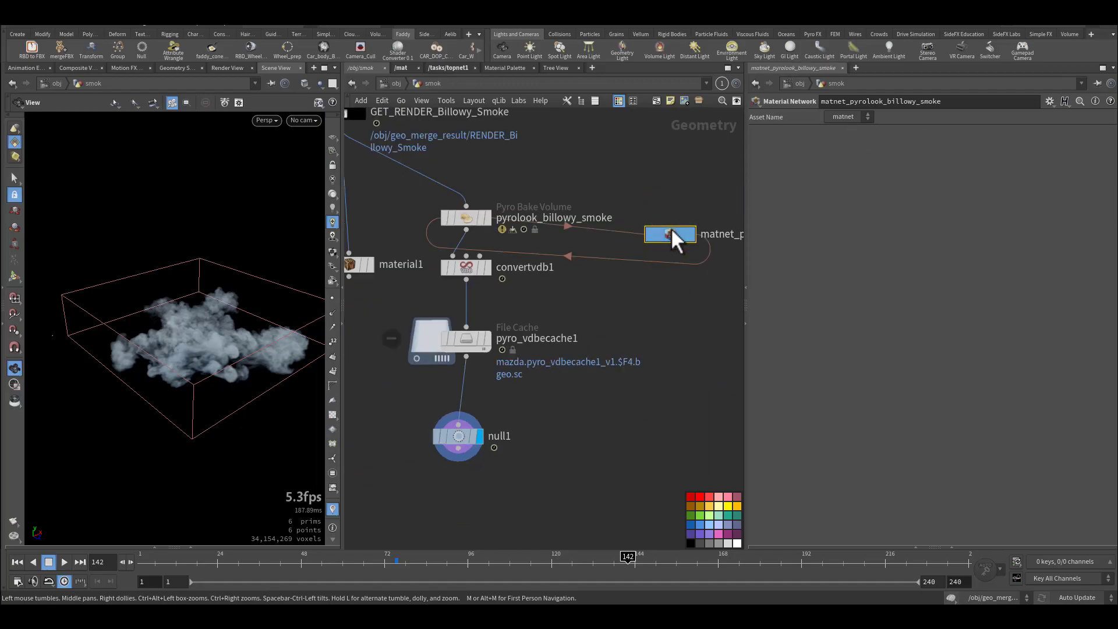
double_click(671, 233)
left_click(432, 85)
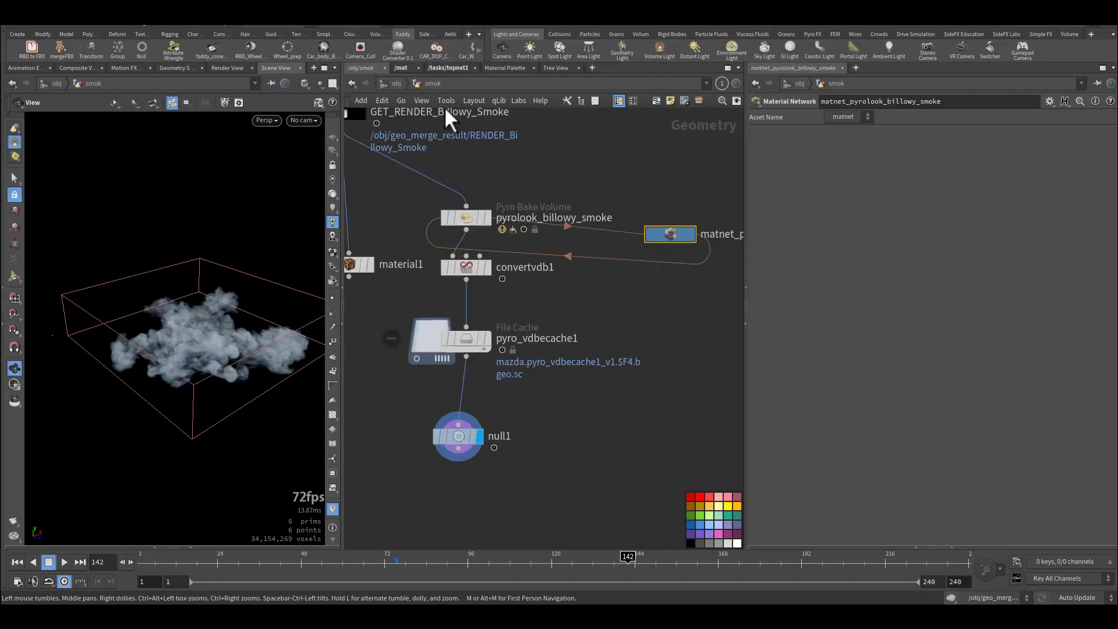
left_click(399, 85)
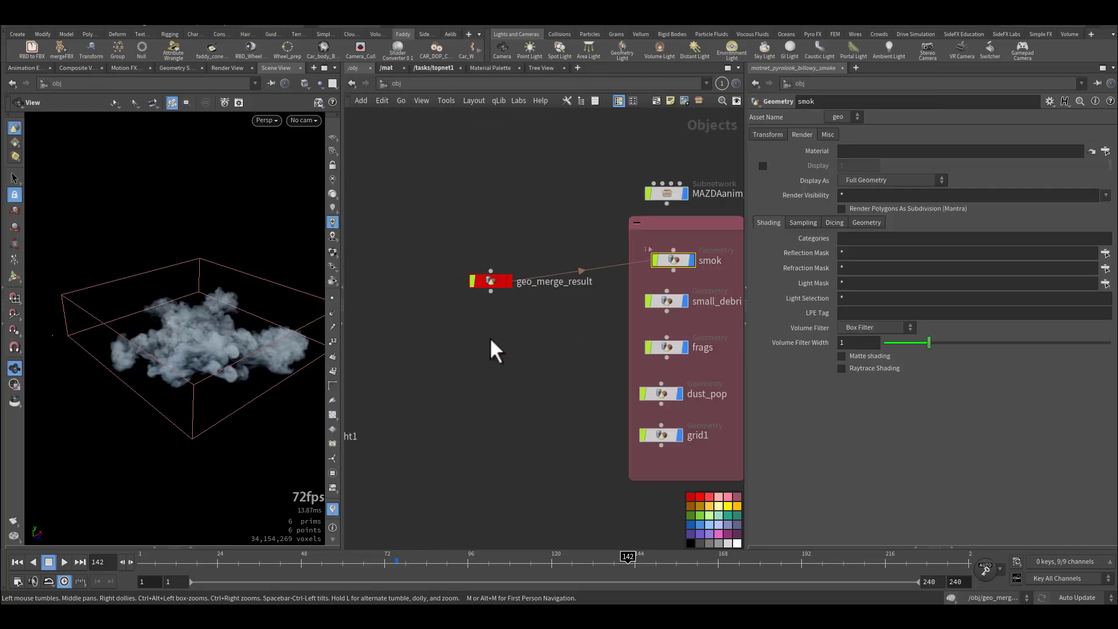
Look inside the small_debri and frags objects in turn, and return to the object level.
double_click(592, 293)
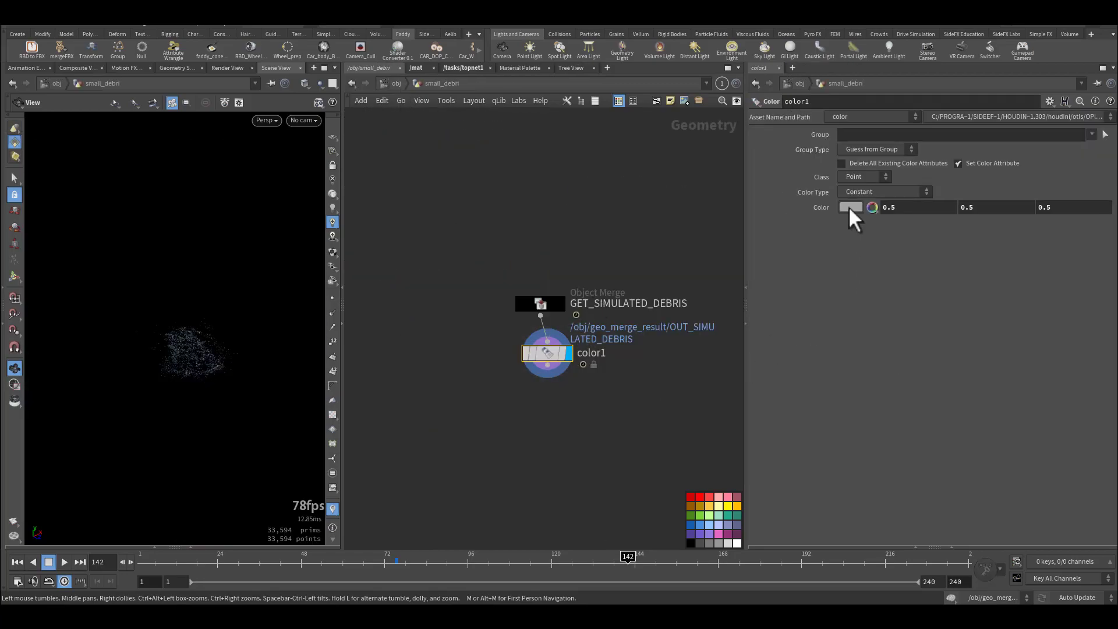
left_click(397, 83)
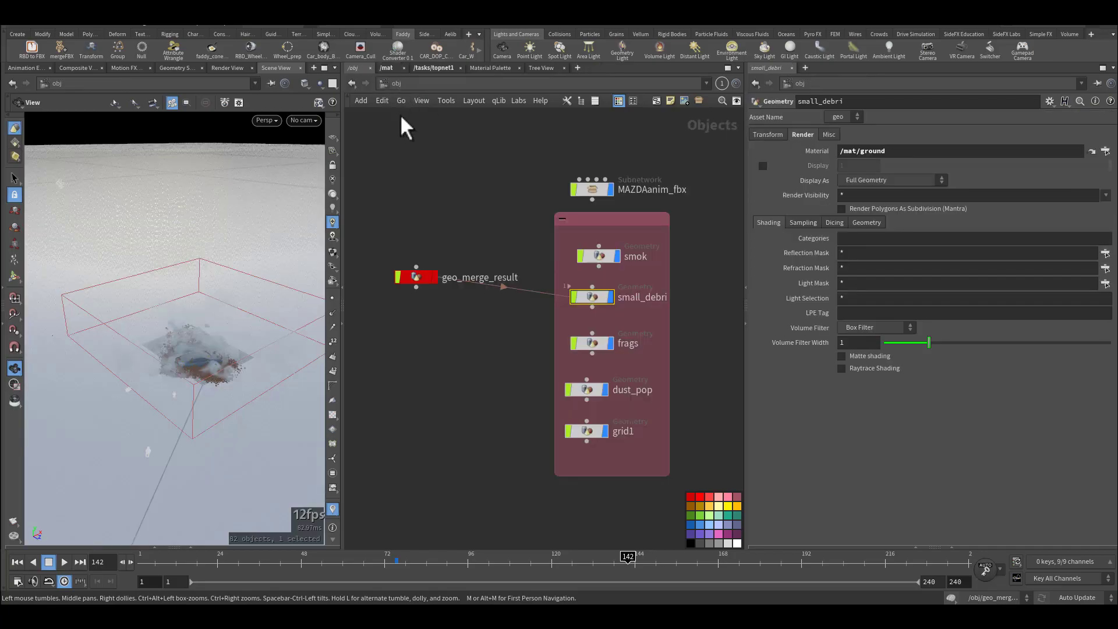
left_click_drag(483, 294, 553, 339)
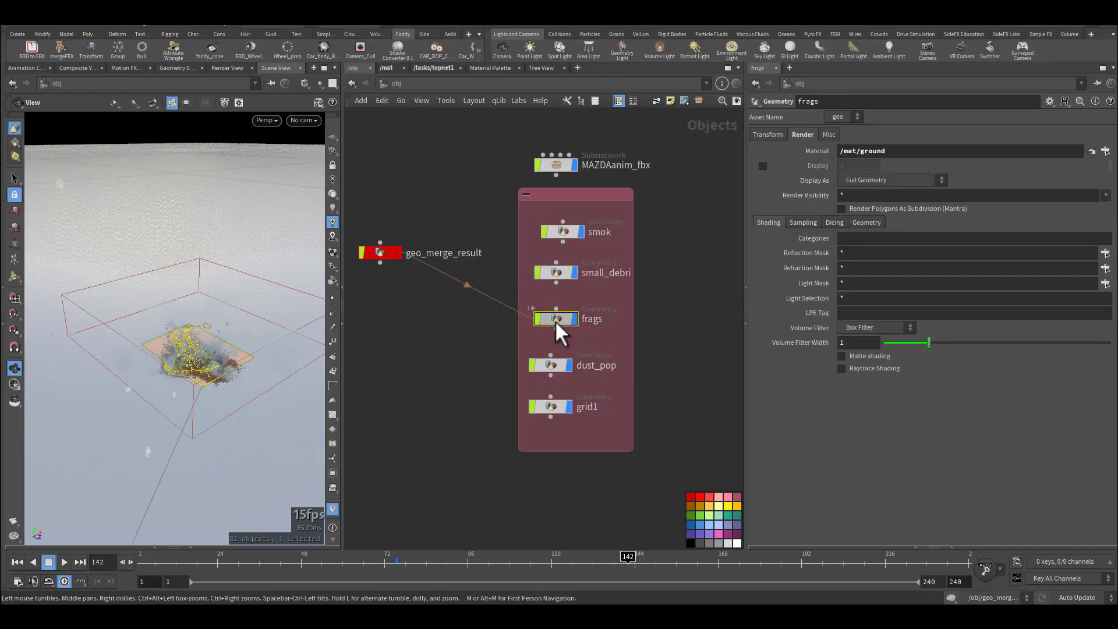
double_click(555, 320)
key("u")
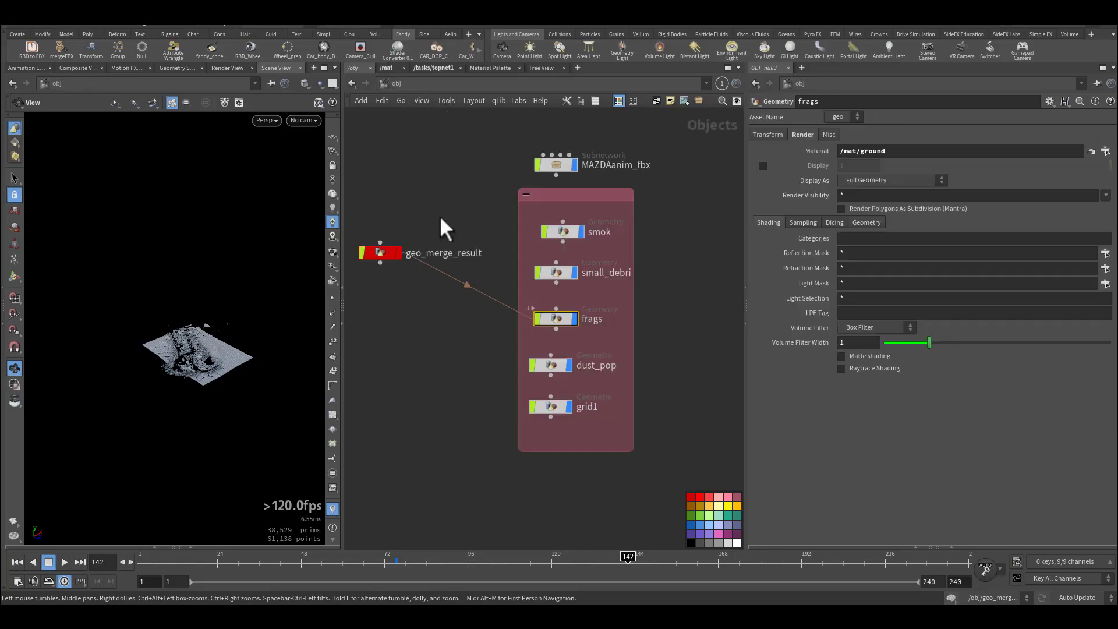
Open dust_pop, select attribwrangle1, and highlight its f@tage and f@Alpha VEX lines.
double_click(548, 364)
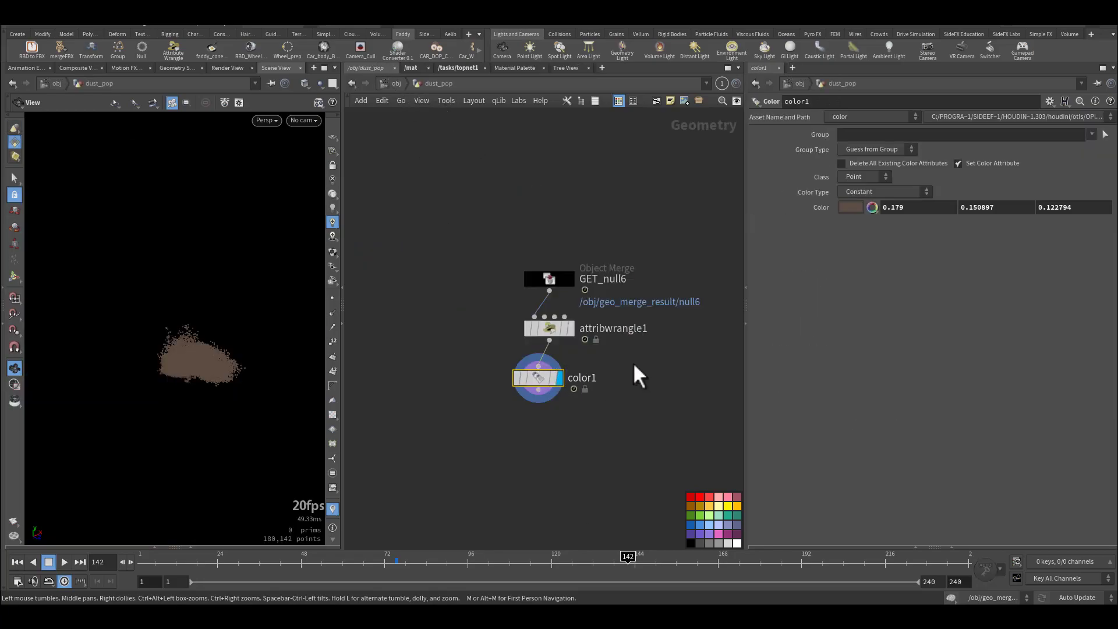
left_click(549, 328)
left_click(861, 235)
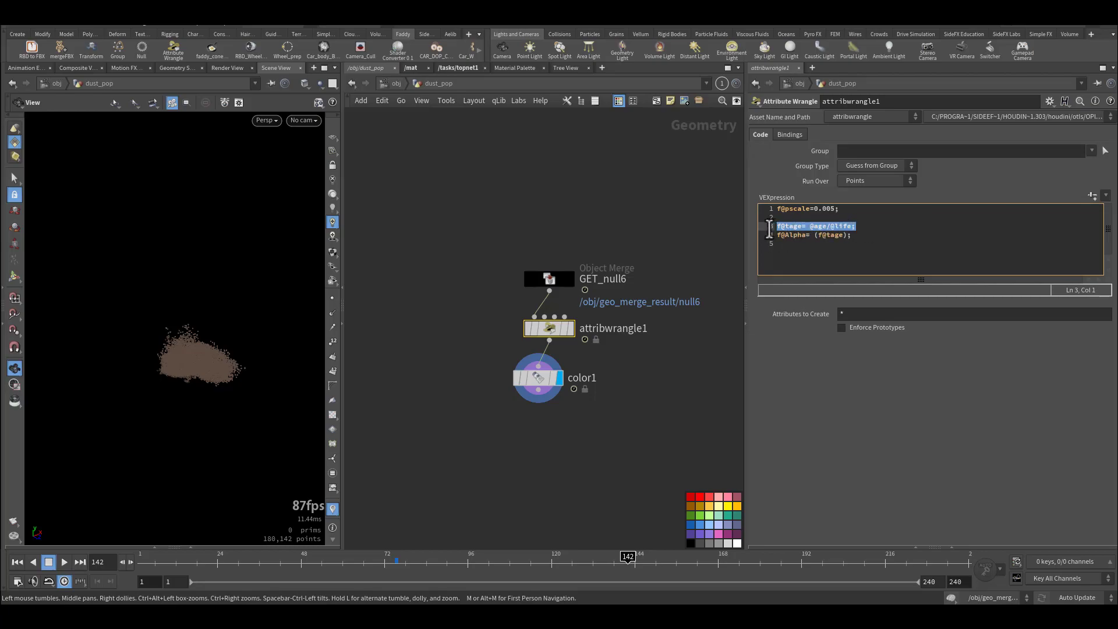
left_click_drag(864, 236, 804, 236)
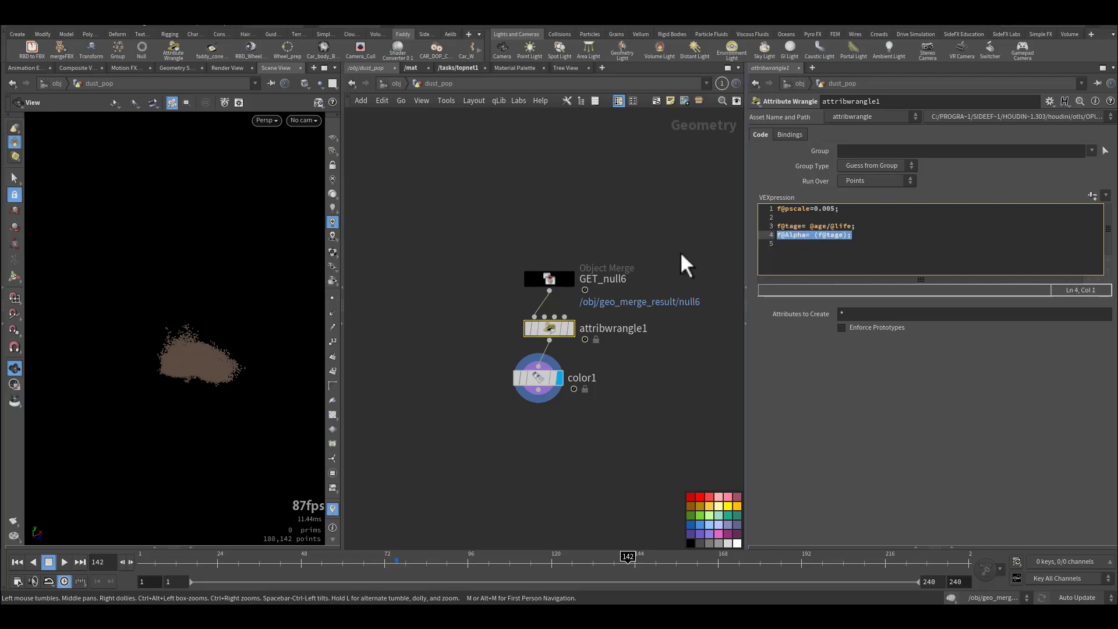
Return to the object level and open grid1 to view its ground geometry network.
key("u")
left_click(550, 406)
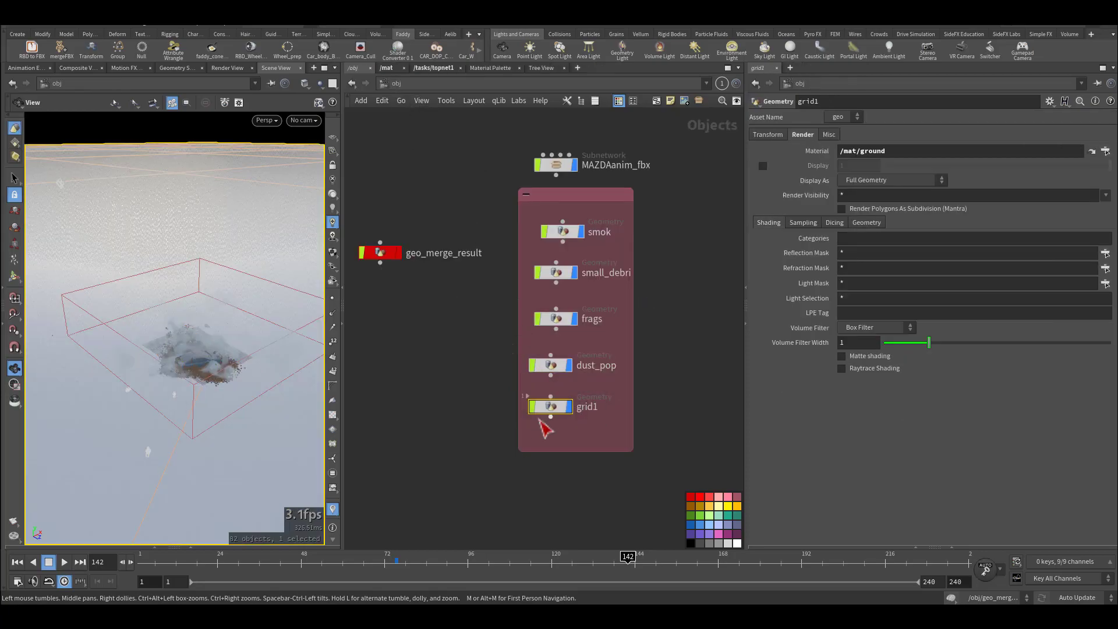
key("i")
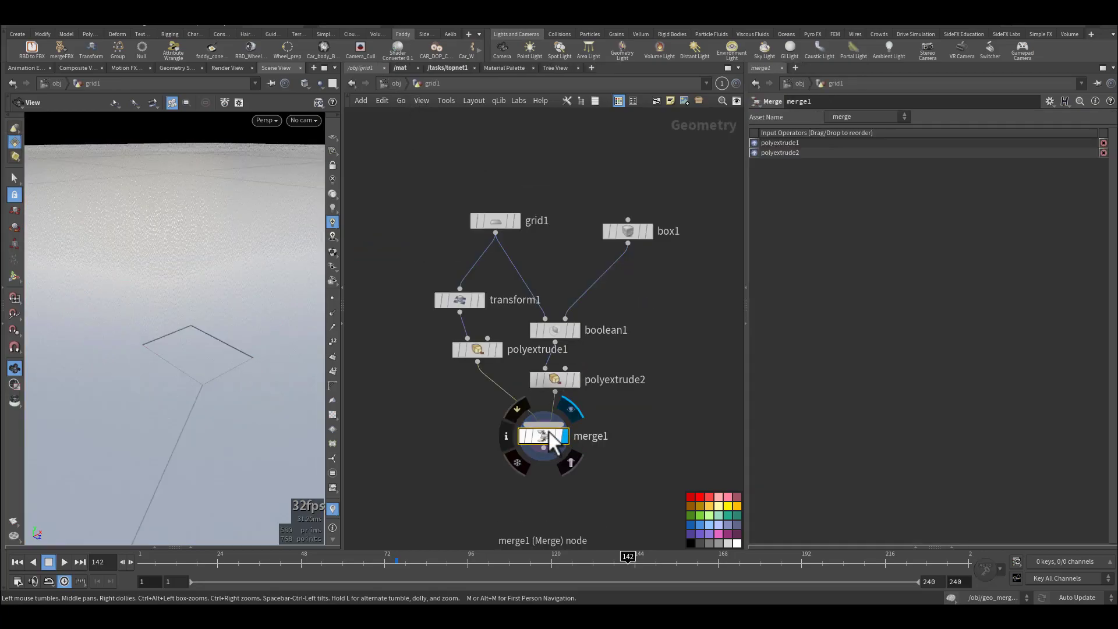
Examine the cut-out area of the merged ground geometry from several angles, and return to the object level.
left_click_drag(211, 333, 204, 374)
right_click_drag(202, 371, 249, 348)
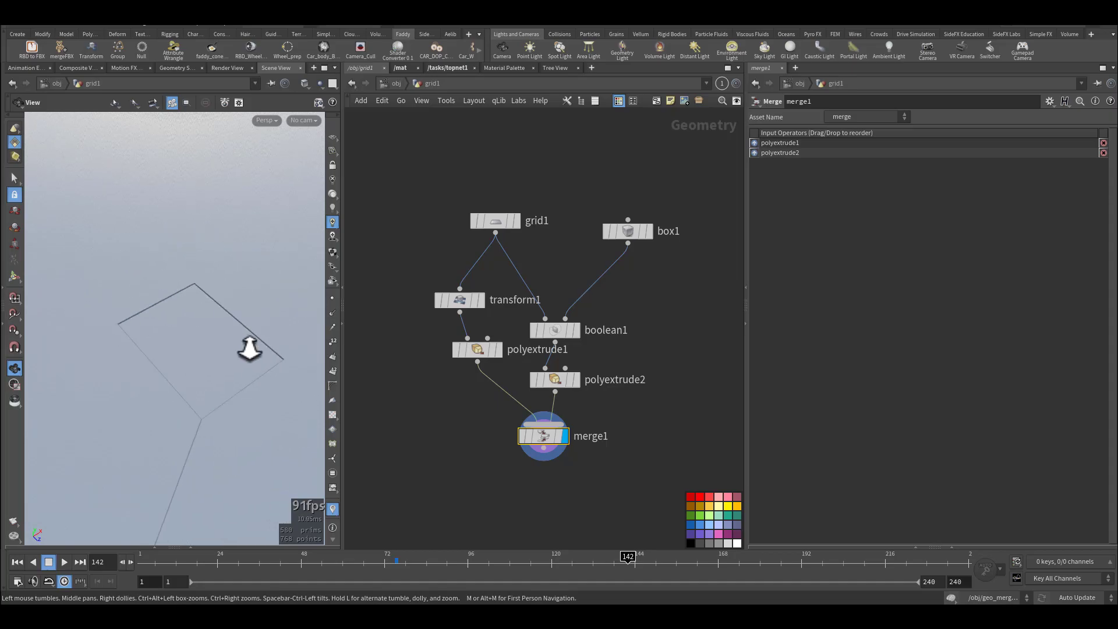
left_click_drag(248, 347, 235, 318)
key("u")
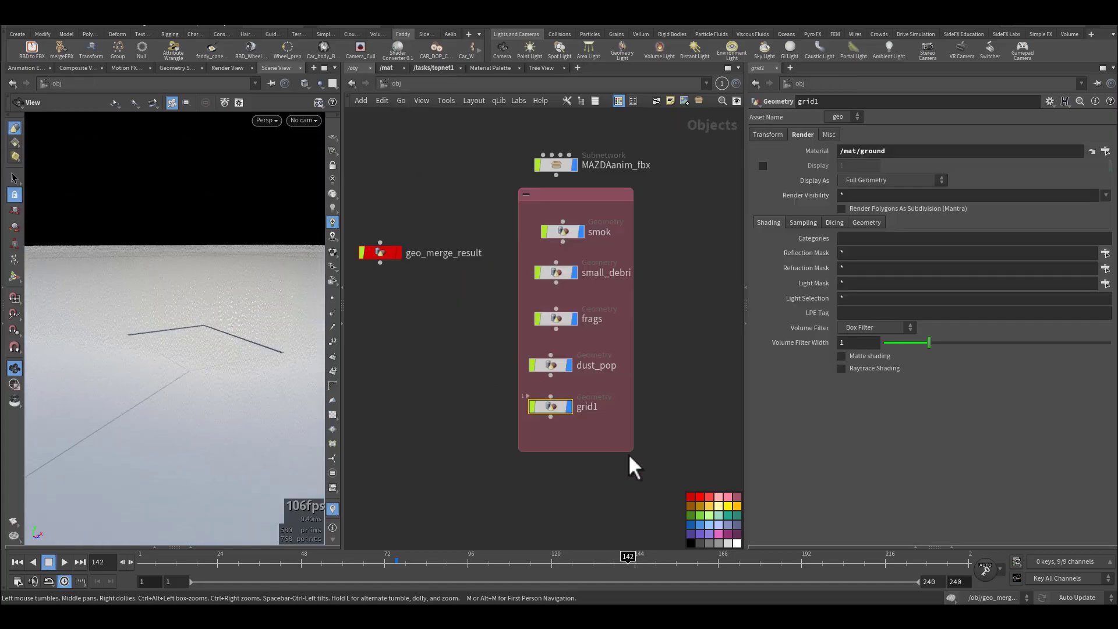
Bring the group of camera objects below the render objects into view.
middle_click_drag(634, 460, 532, 383)
scroll(609, 457, "down", 4)
middle_click_drag(646, 458, 546, 329)
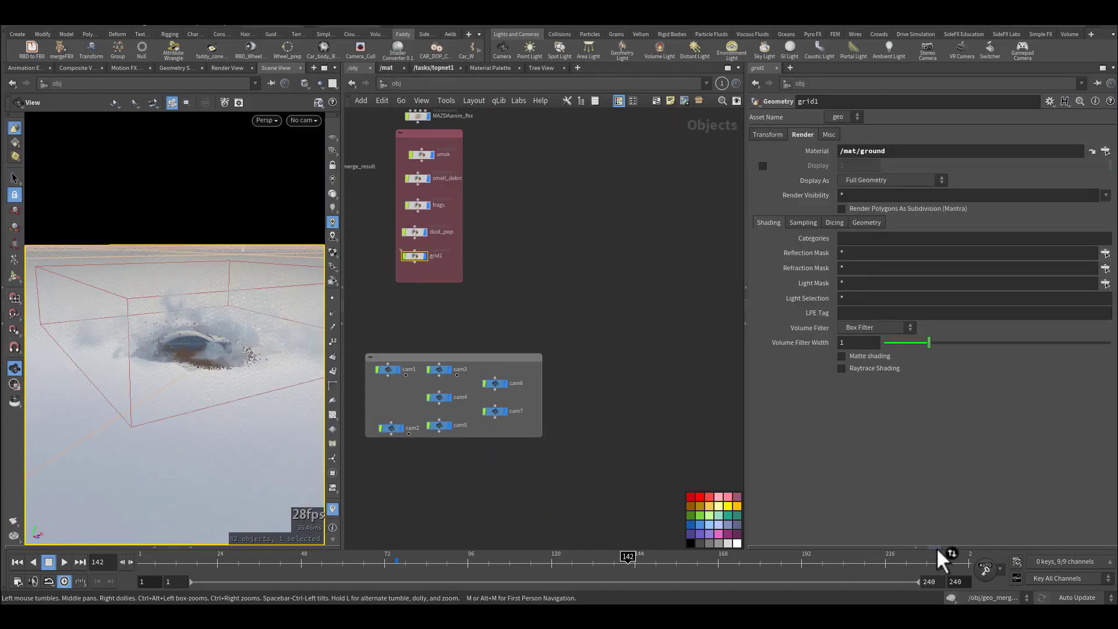
Open the topnet1 task network and select the chain of ropfetch and waitforall caching nodes.
left_click(432, 67)
left_click_drag(412, 208, 473, 450)
middle_click_drag(433, 223, 409, 295)
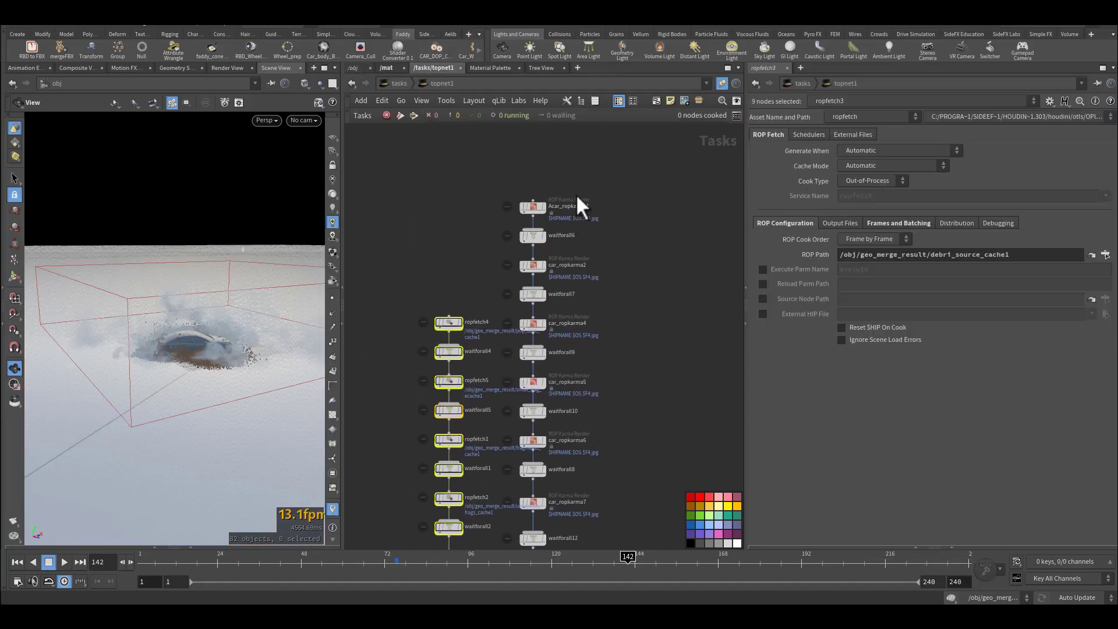
Select Acar_ropkarma1 and review its frame range and output picture path, along with the chain of Karma render nodes.
left_click_drag(532, 209, 532, 211)
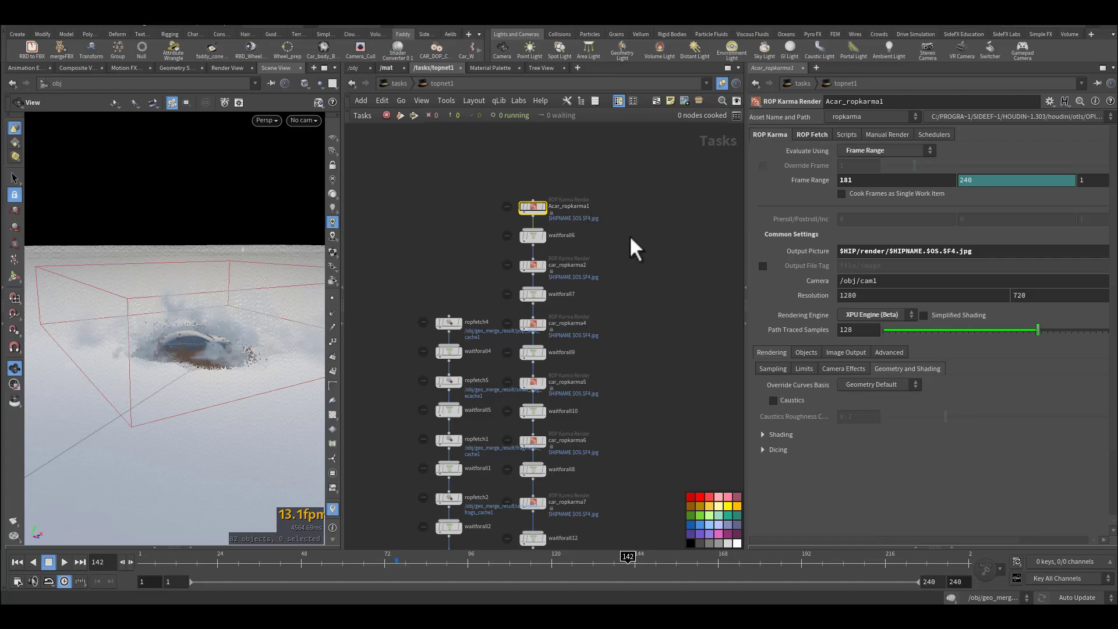
scroll(670, 188, "up", 3)
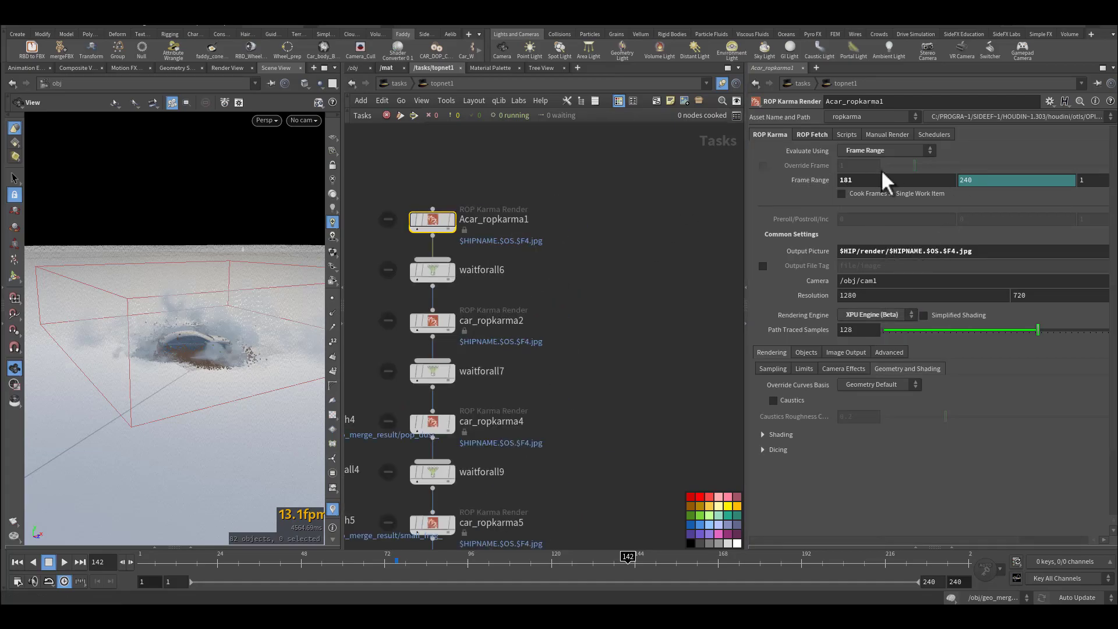
left_click(1006, 248)
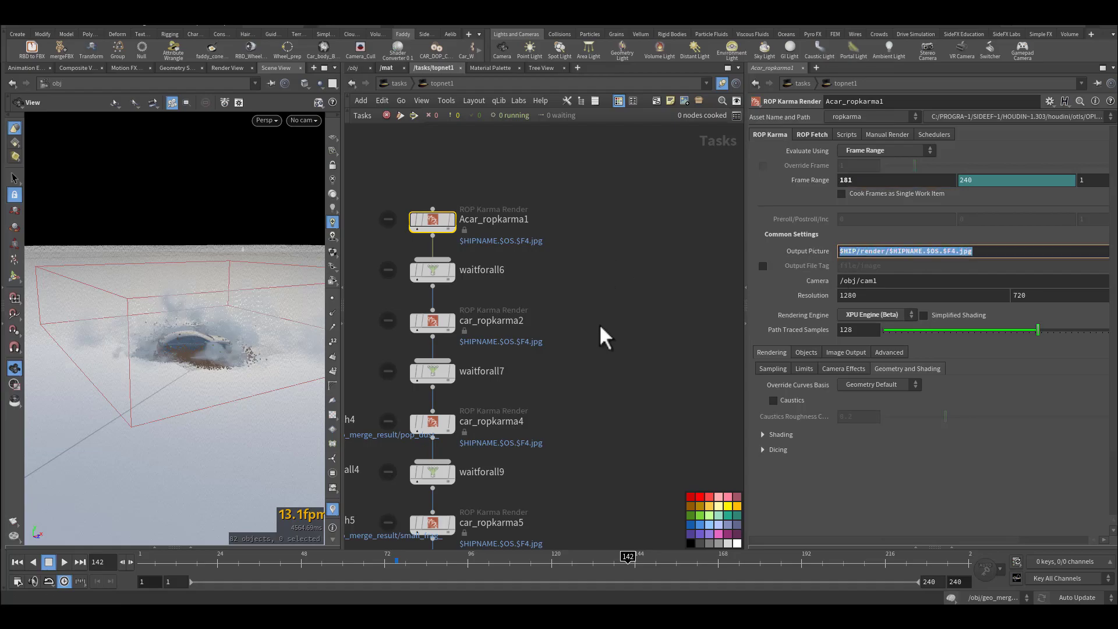
middle_click_drag(603, 336, 670, 277)
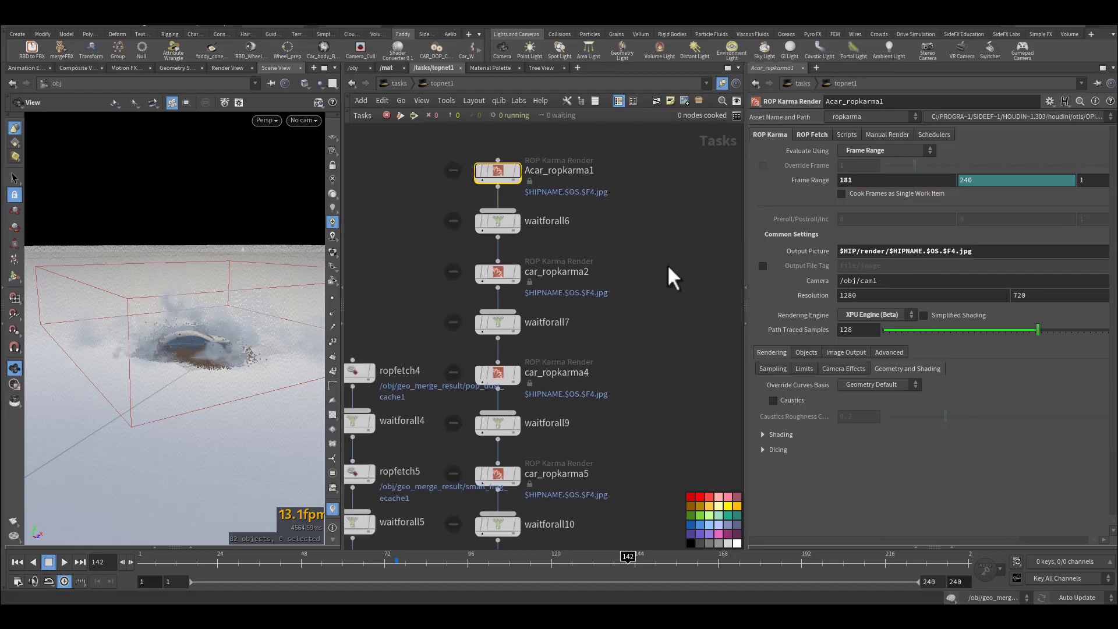
Switch to the YouTube page of the finished ground destruction video and skip through its rendered shots and particle simulation previews.
key("alt+Tab")
left_click(594, 362)
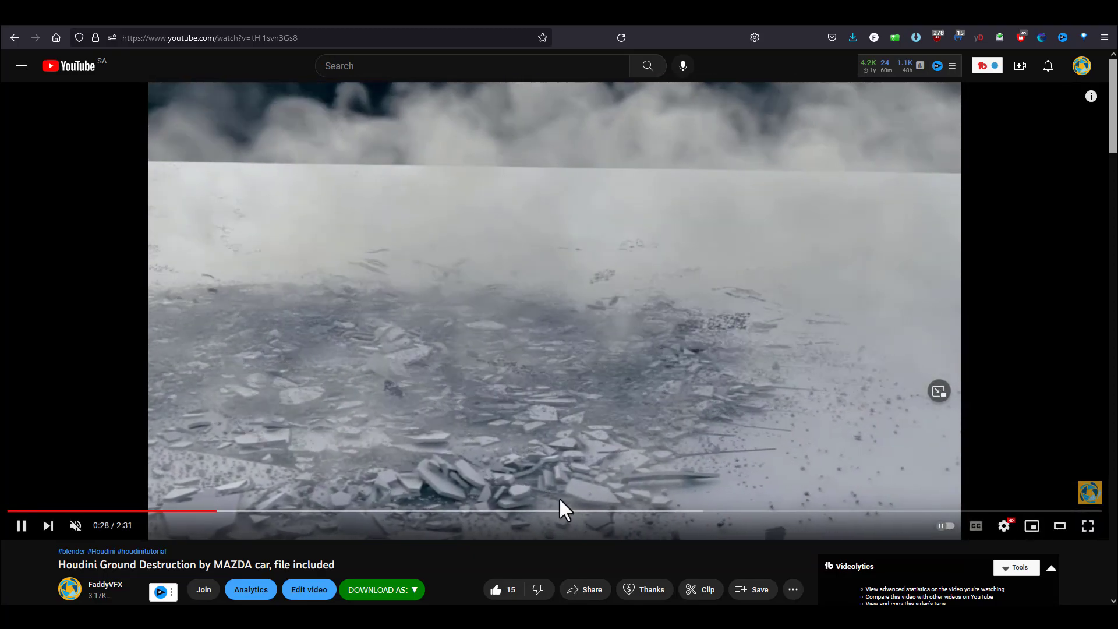
left_click(536, 511)
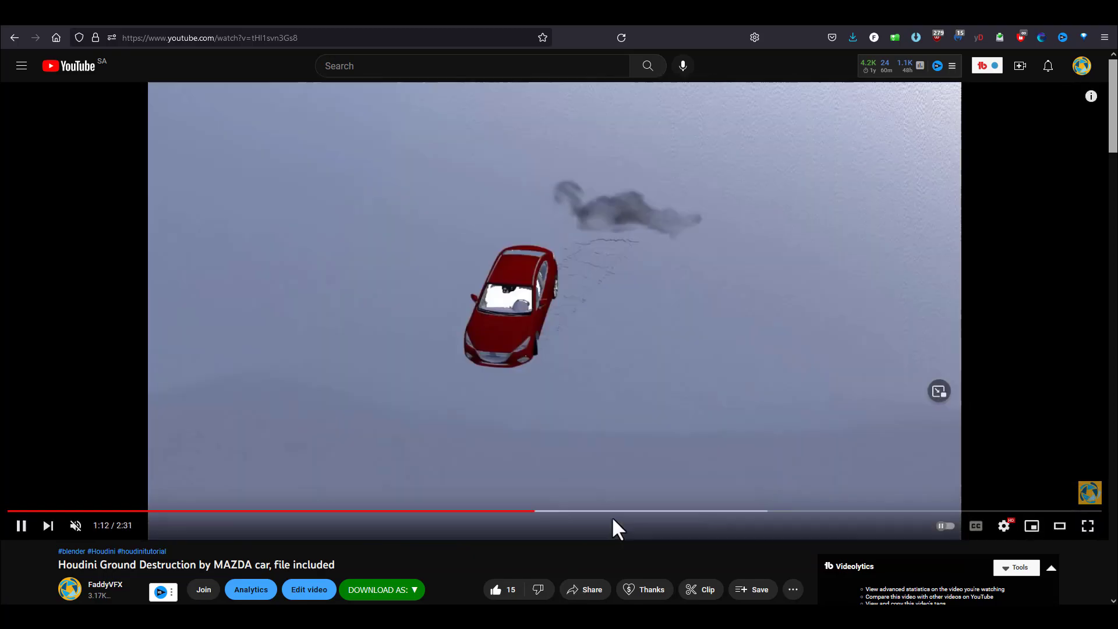
left_click(475, 512)
left_click(673, 512)
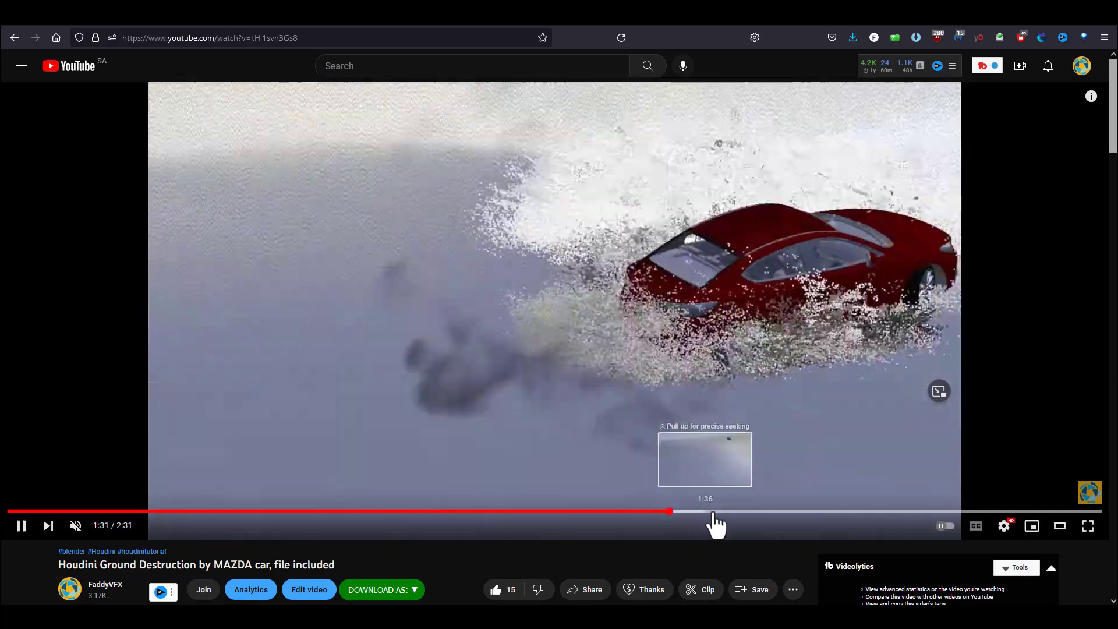
left_click(783, 511)
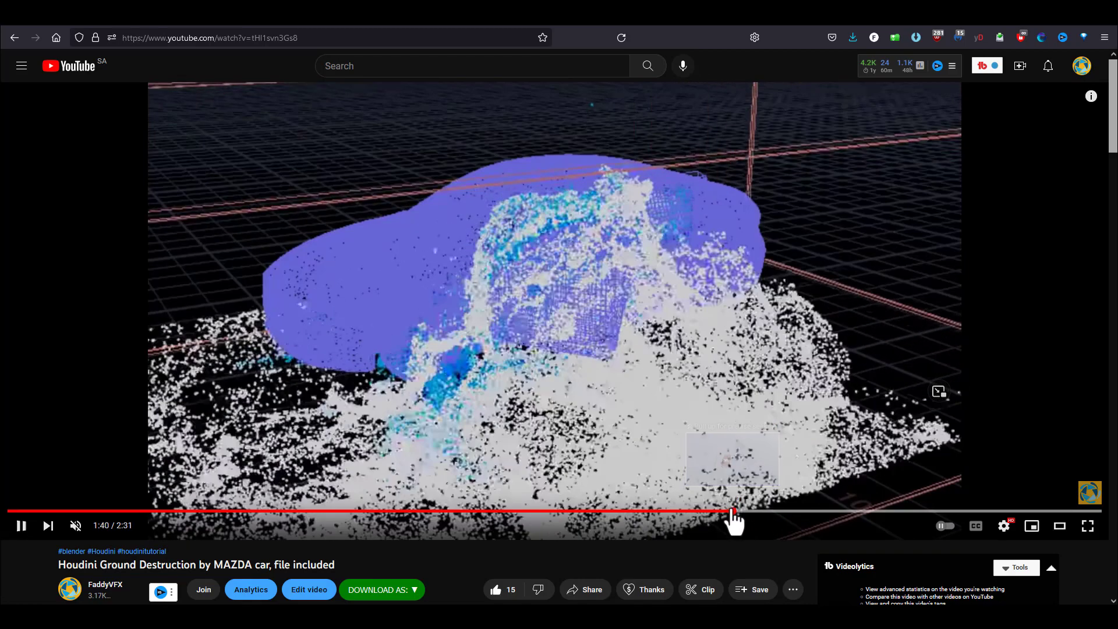
left_click(733, 511)
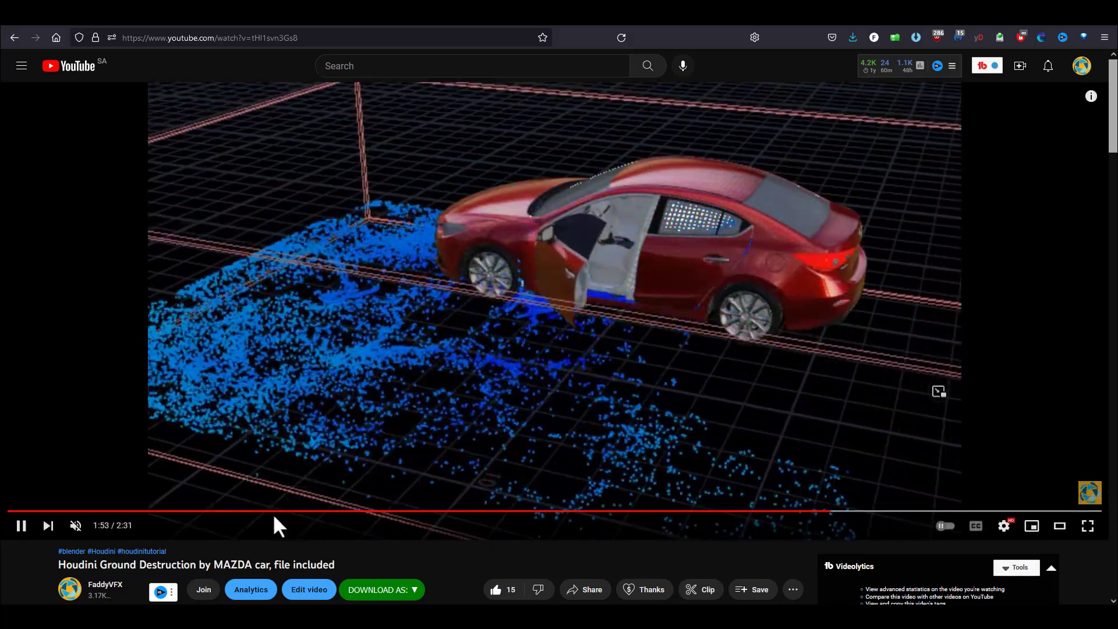
left_click(263, 512)
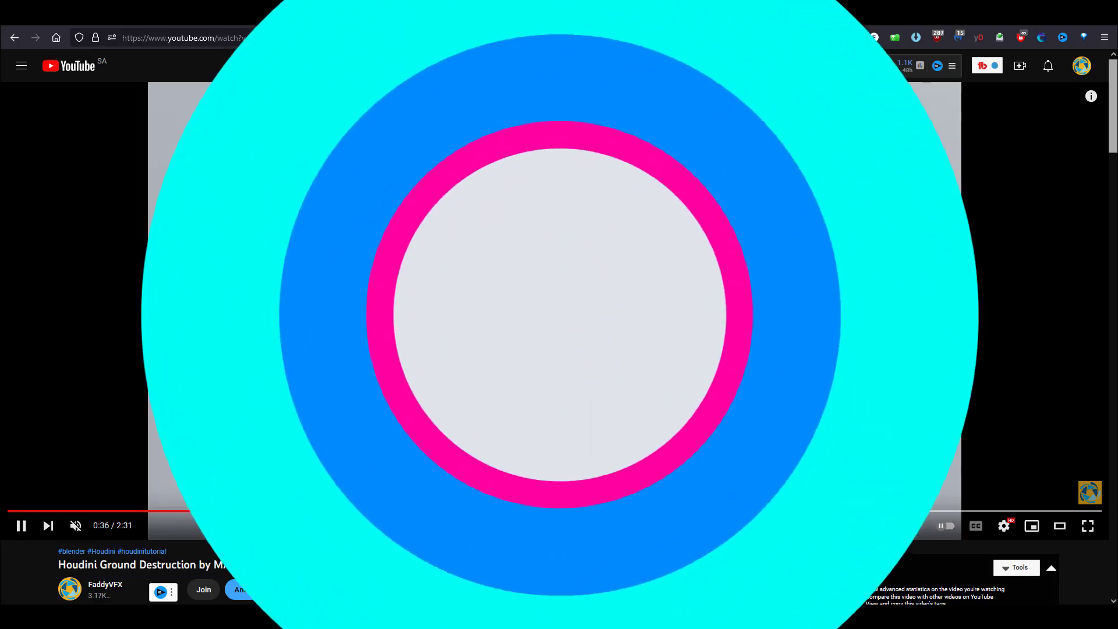